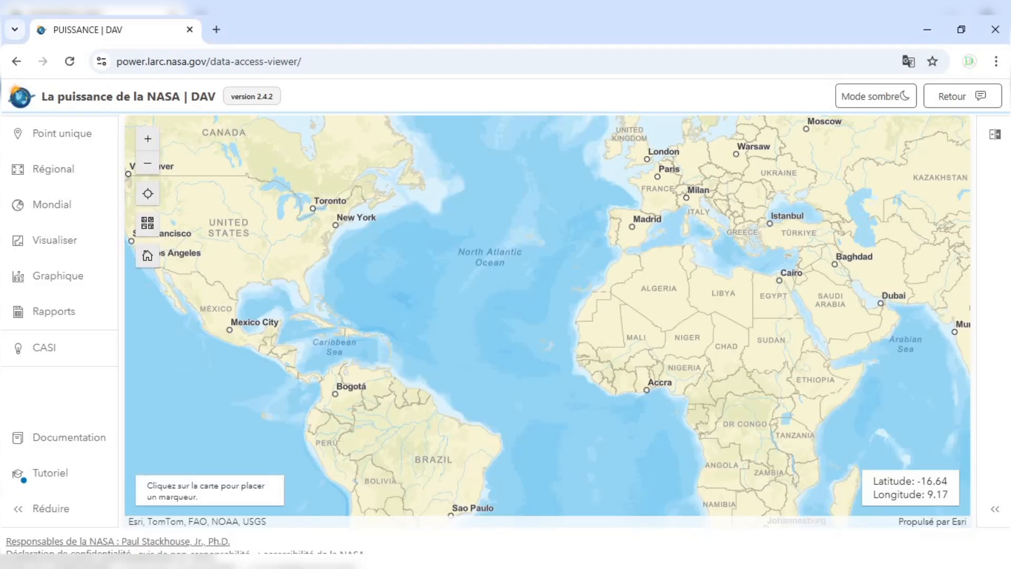
Zoom the world map in on the West African coast around Senegal.
left_click(315, 62)
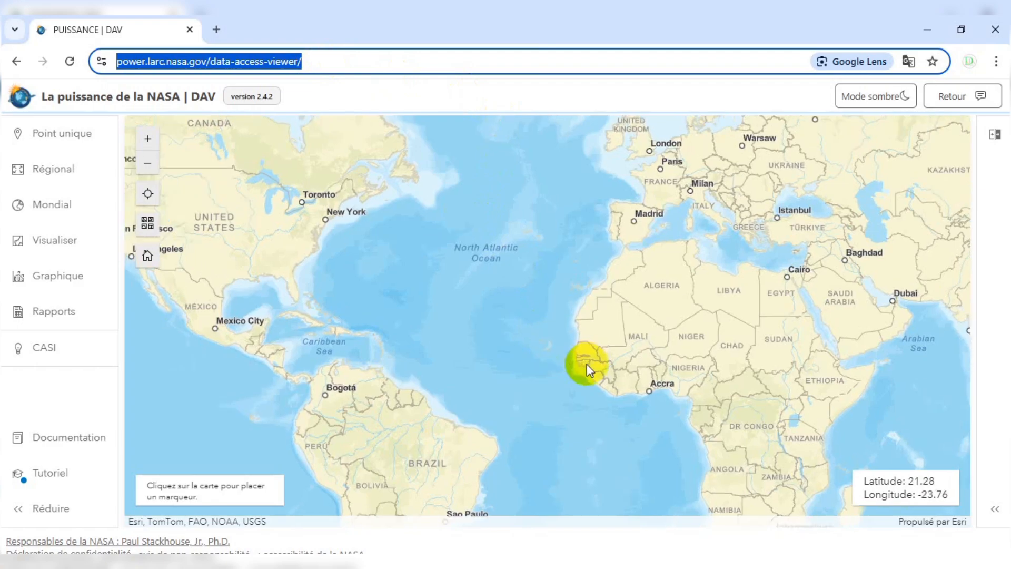
scroll(586, 358, "up", 1)
scroll(589, 342, "down", 1)
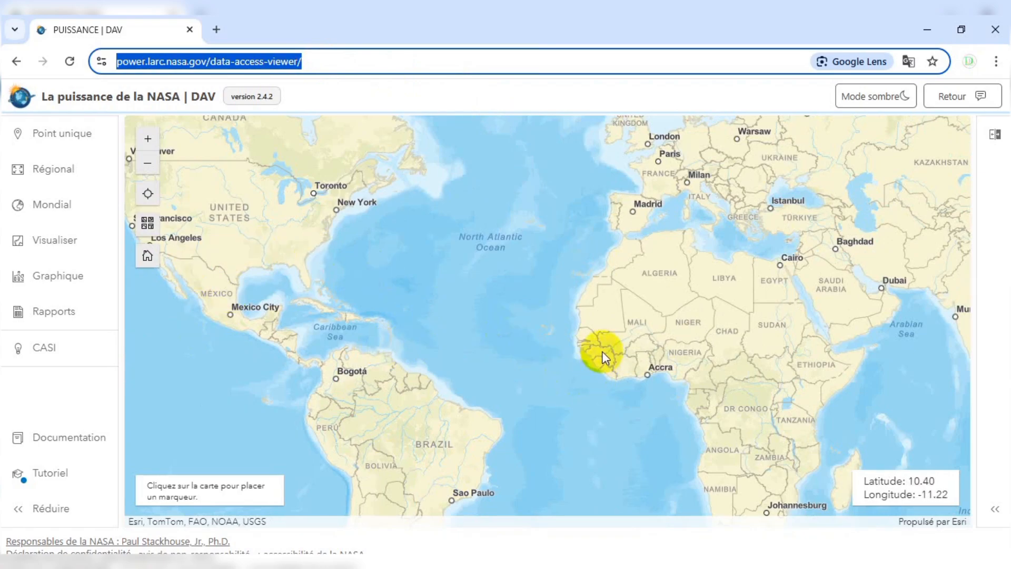
scroll(601, 352, "up", 2)
scroll(583, 270, "up", 1)
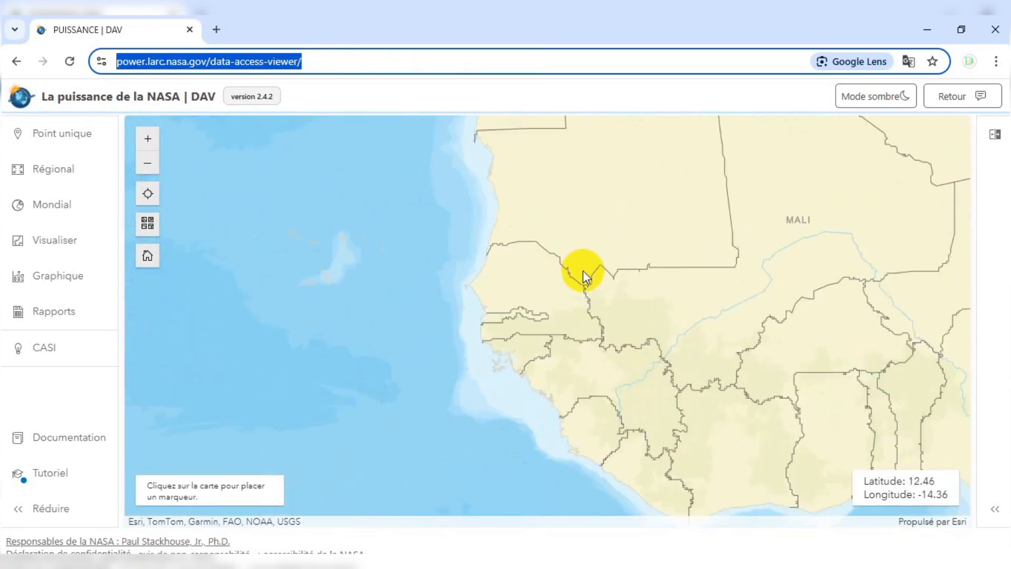
scroll(582, 270, "up", 1)
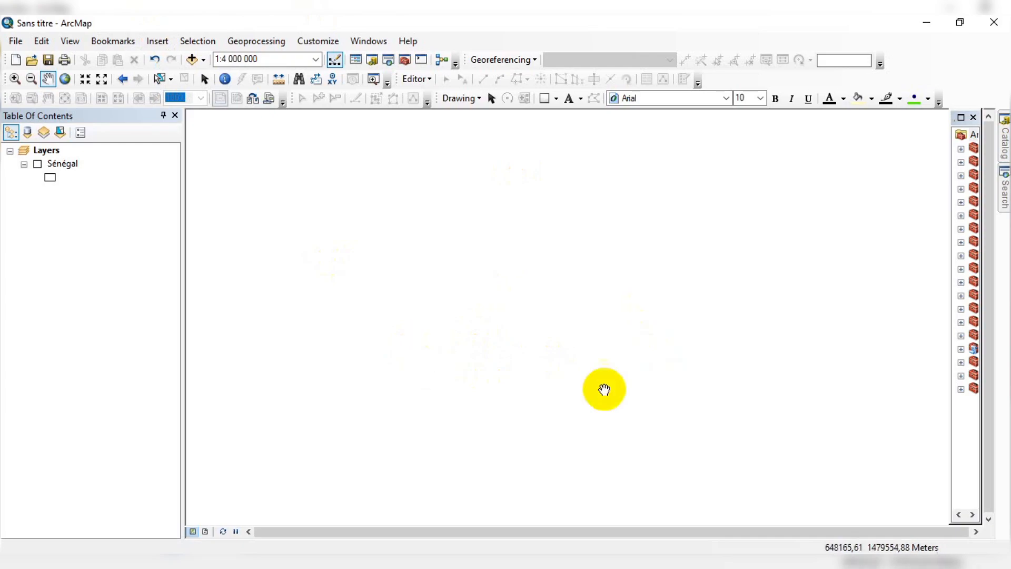
Switch from ArcMap back to the NASA POWER data access viewer and zoom its map to frame all of Senegal.
left_click(927, 23)
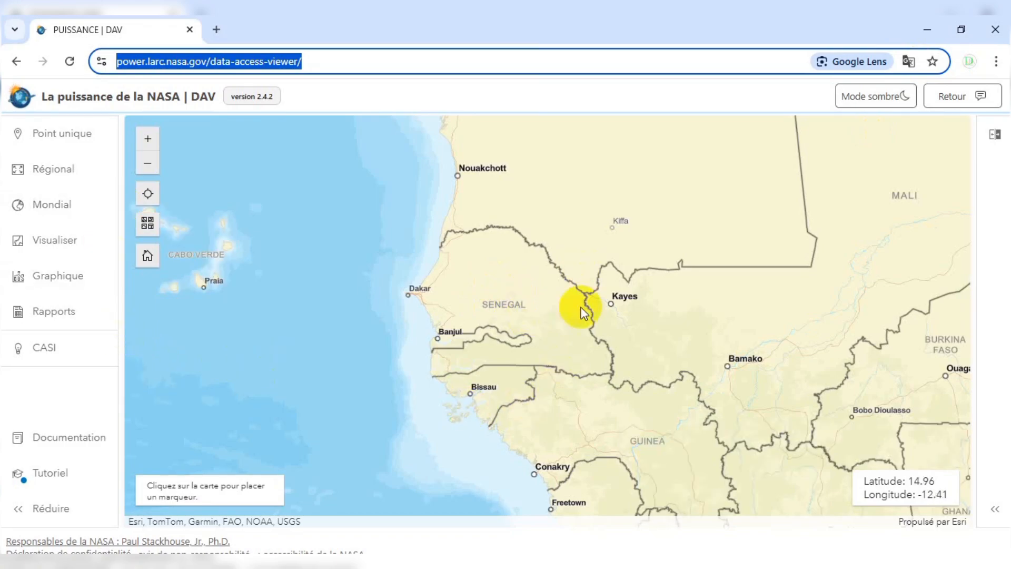
scroll(583, 312, "down", 2)
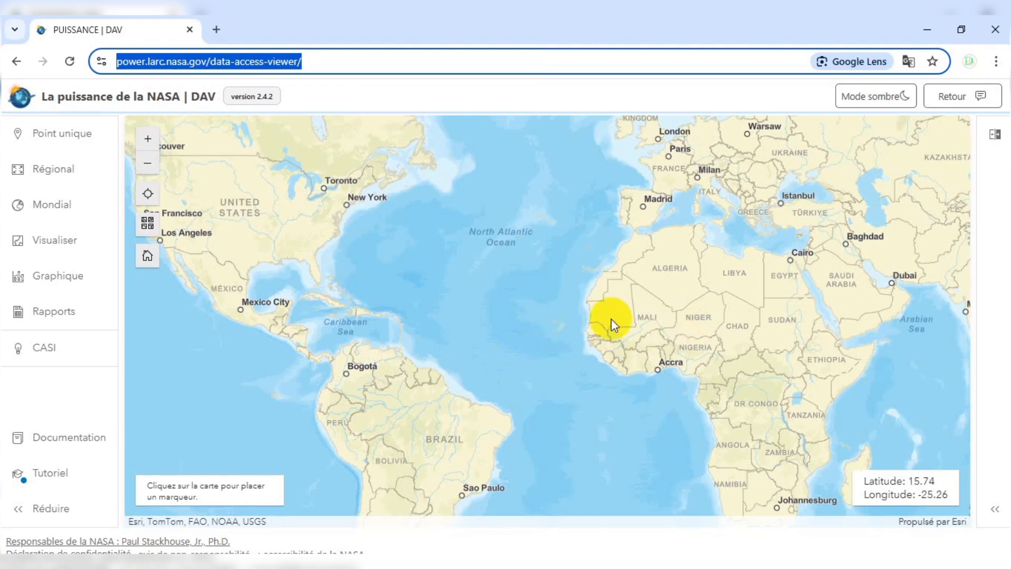
scroll(610, 321, "up", 1)
scroll(591, 357, "up", 1)
scroll(590, 356, "up", 2)
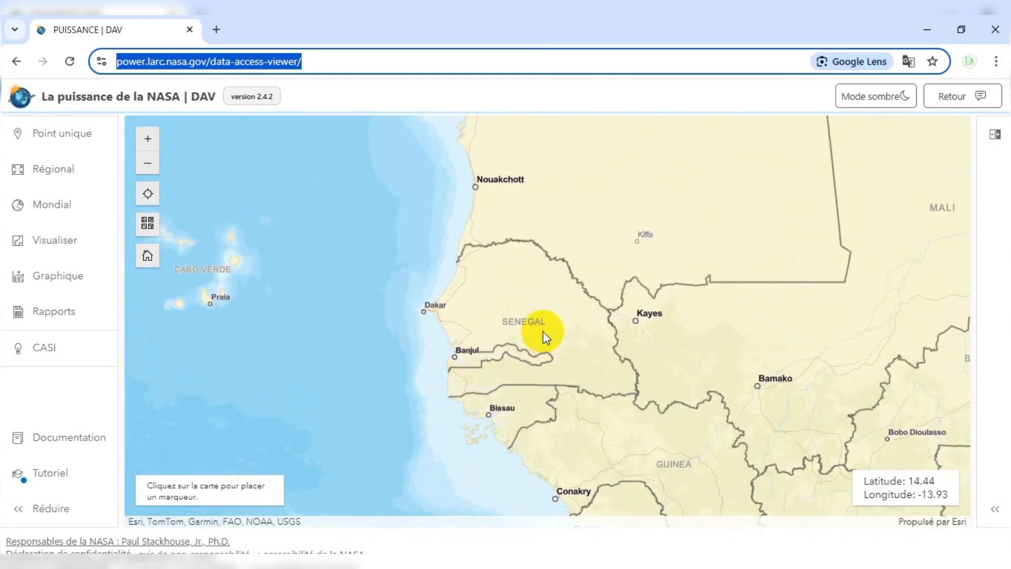
scroll(542, 331, "up", 1)
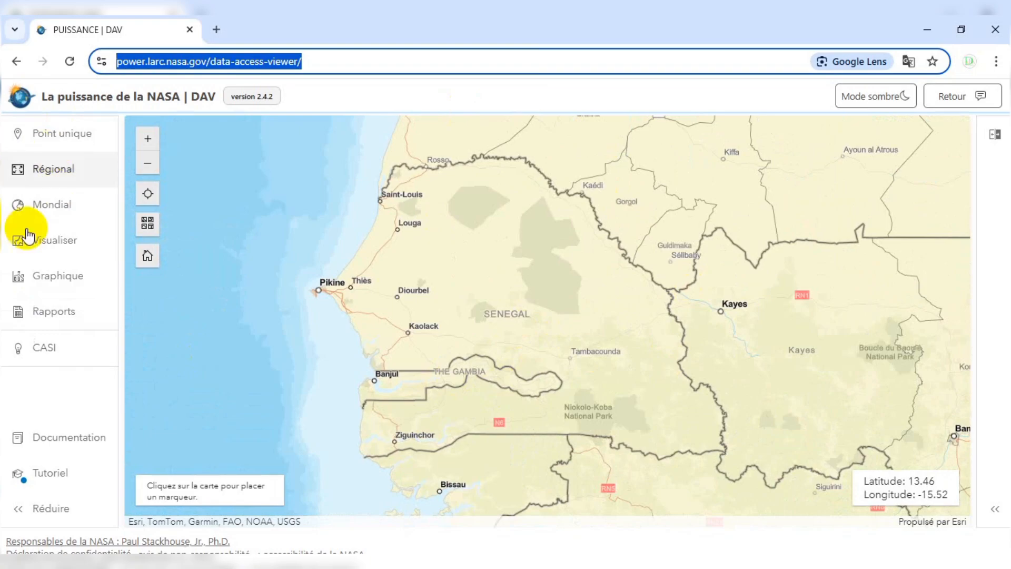
Start a regional data request and set its user community to Agroclimatology.
left_click(54, 170)
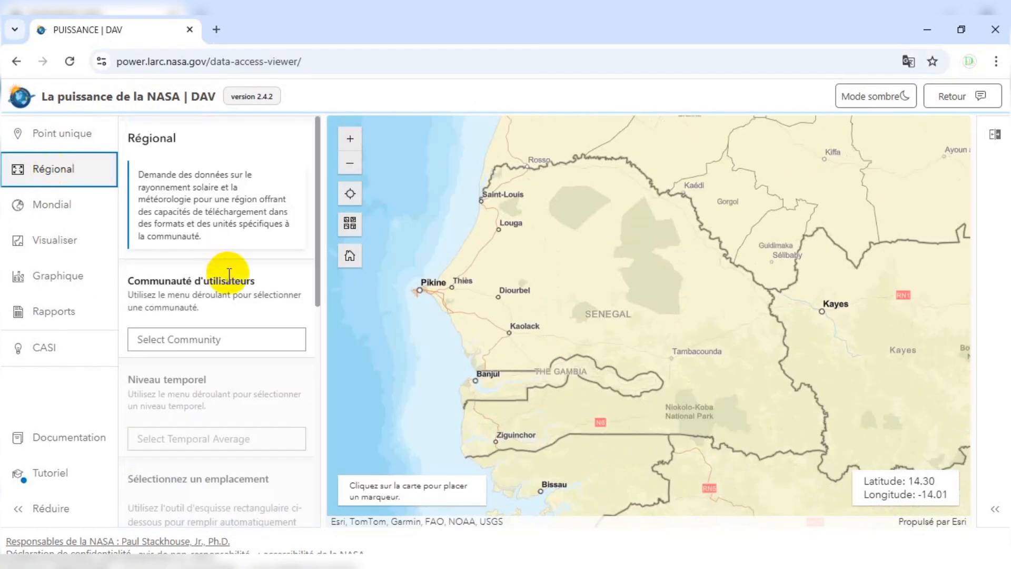
scroll(221, 258, "down", 9)
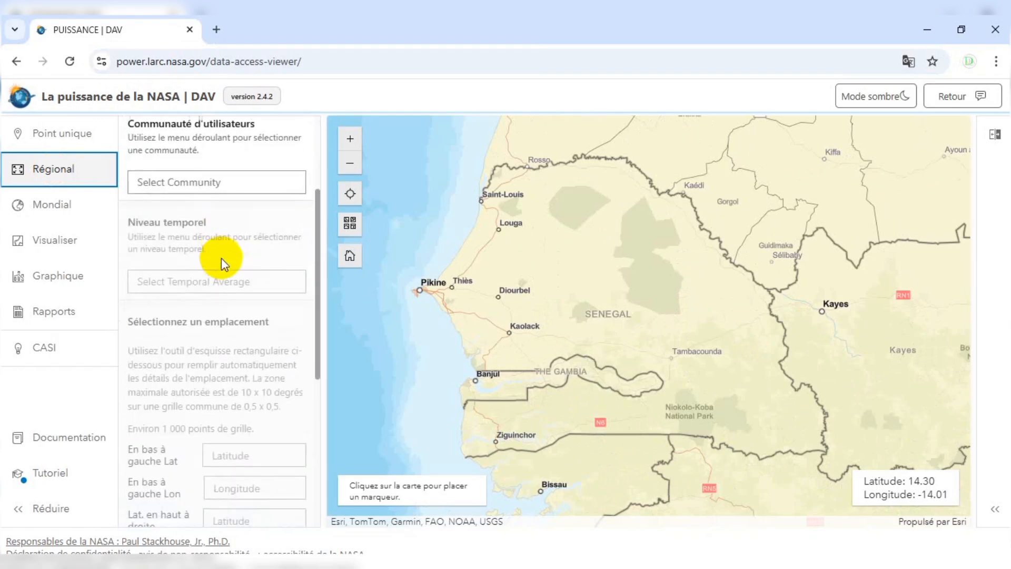
scroll(219, 313, "up", 9)
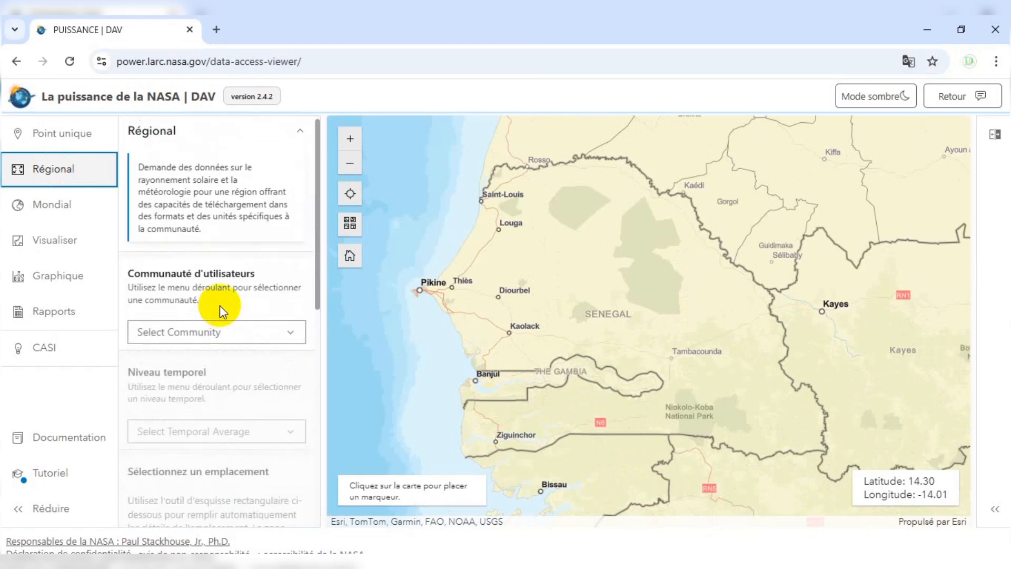
scroll(221, 231, "down", 3)
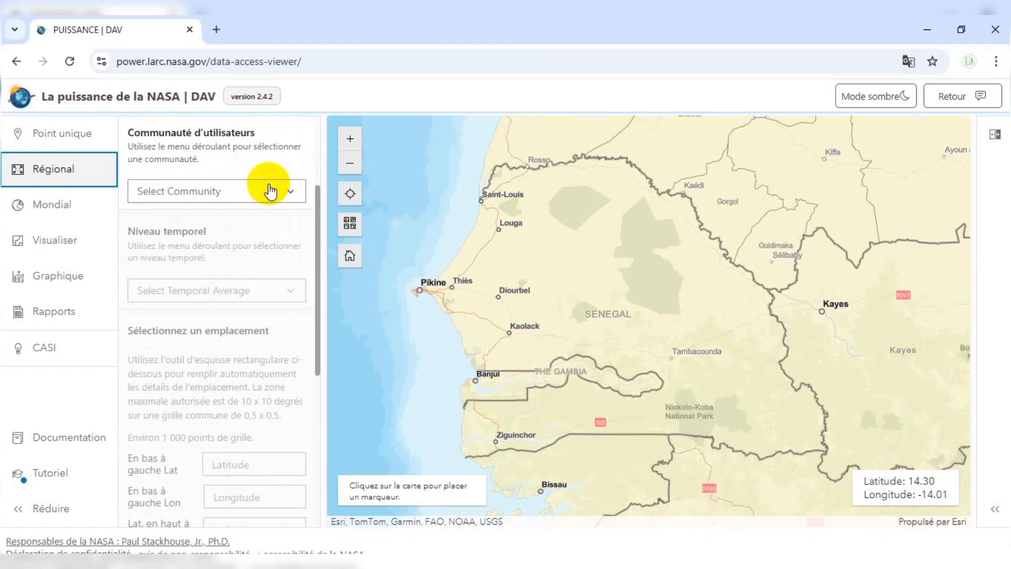
left_click(291, 196)
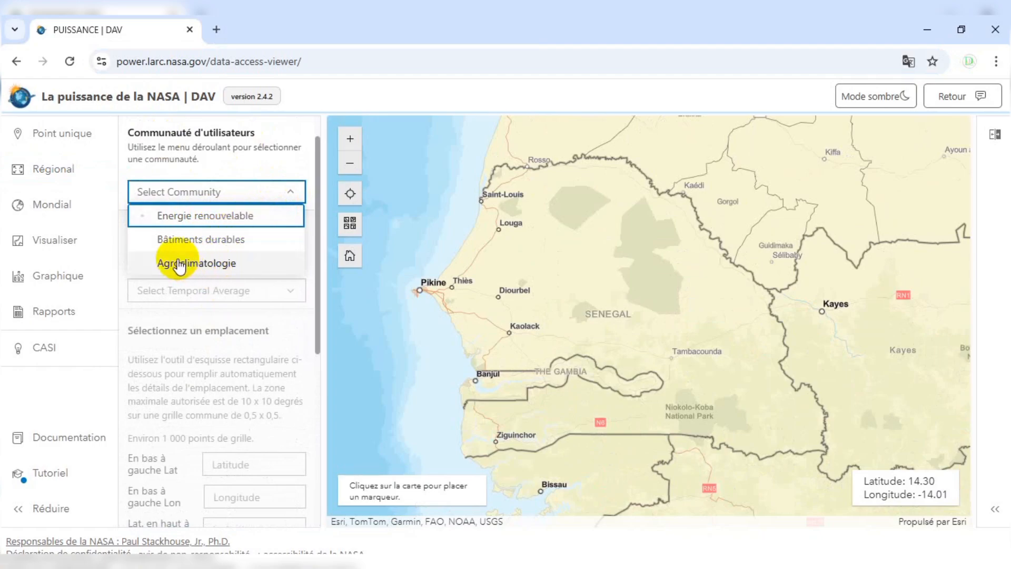
left_click(203, 266)
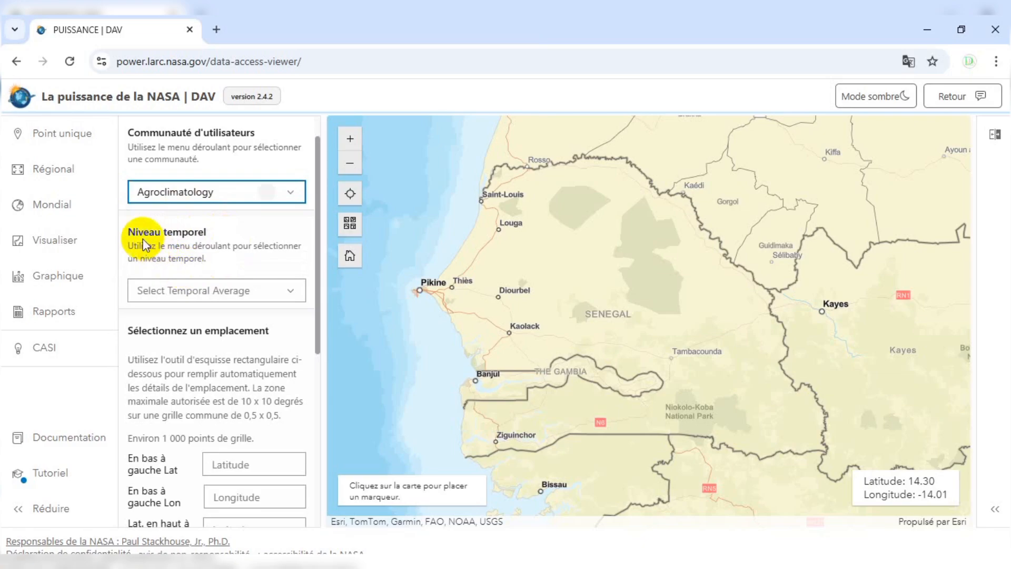
Set the request's temporal level to Monthly & Annual.
scroll(225, 242, "down", 1)
left_click(279, 215)
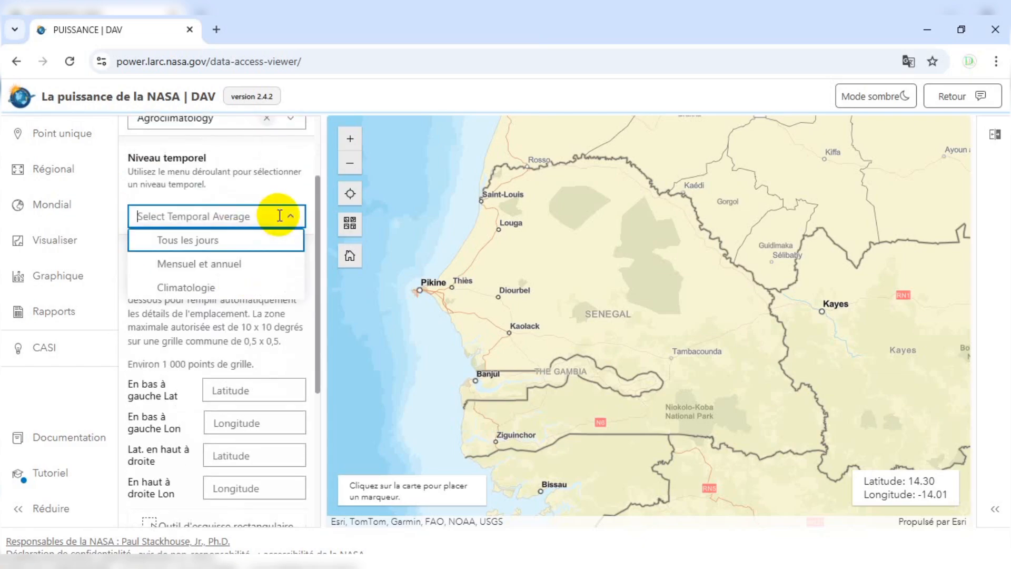
left_click(185, 270)
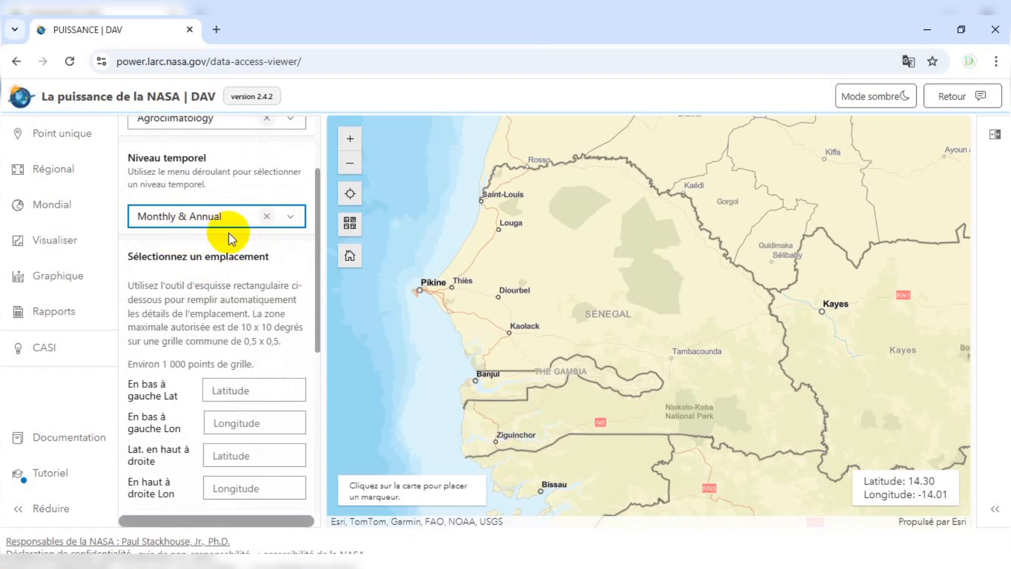
Sketch a rectangle around Senegal from about latitude 12, longitude -17.86 to latitude 16.97, longitude -11.
scroll(223, 250, "down", 4)
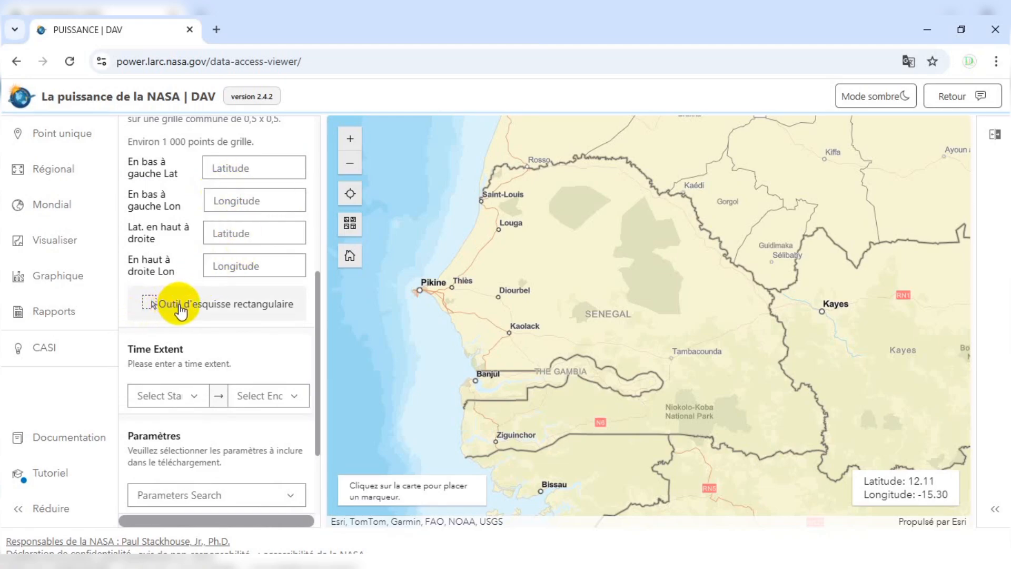
left_click(152, 304)
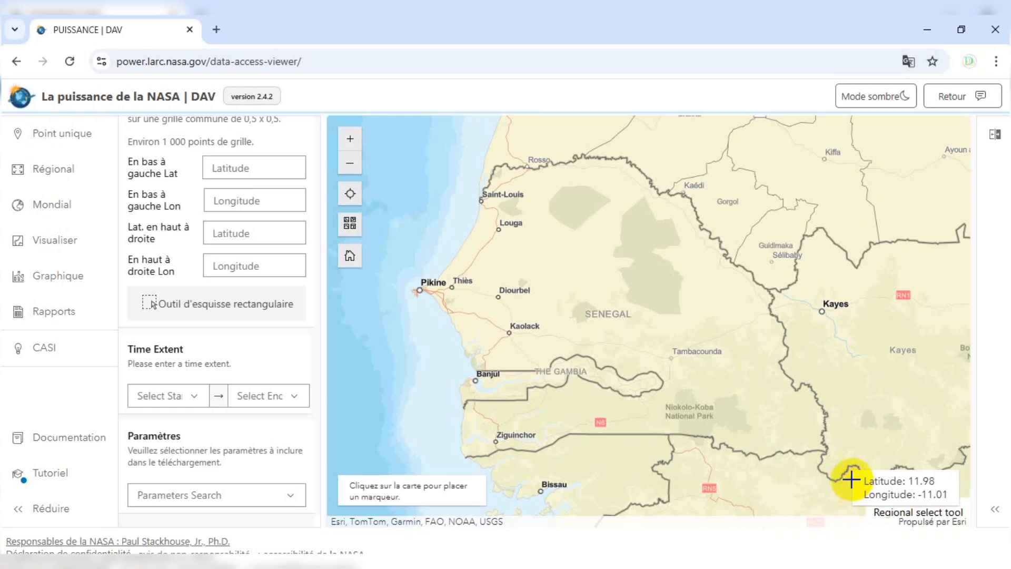
left_click(851, 481)
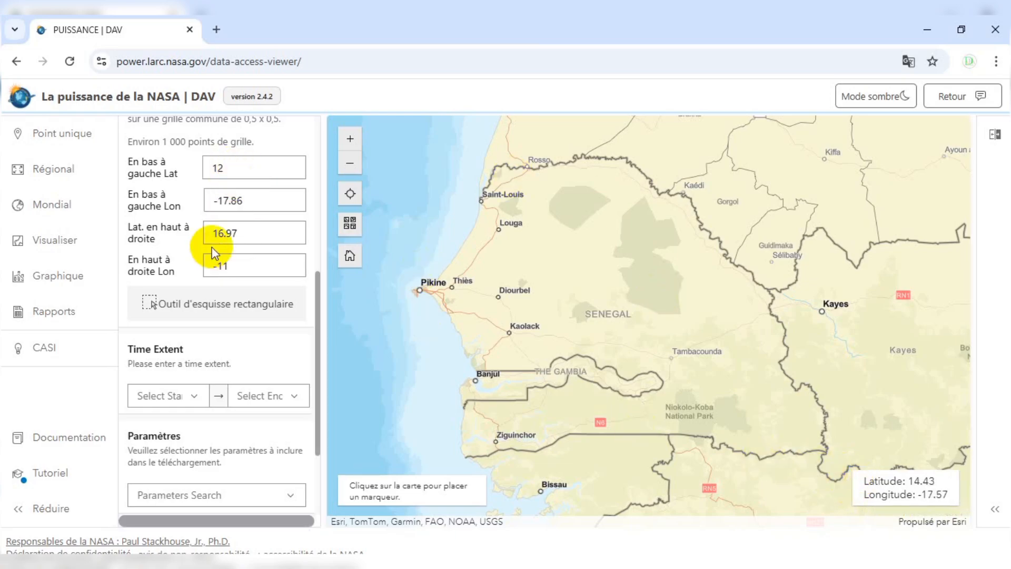
scroll(156, 302, "down", 1)
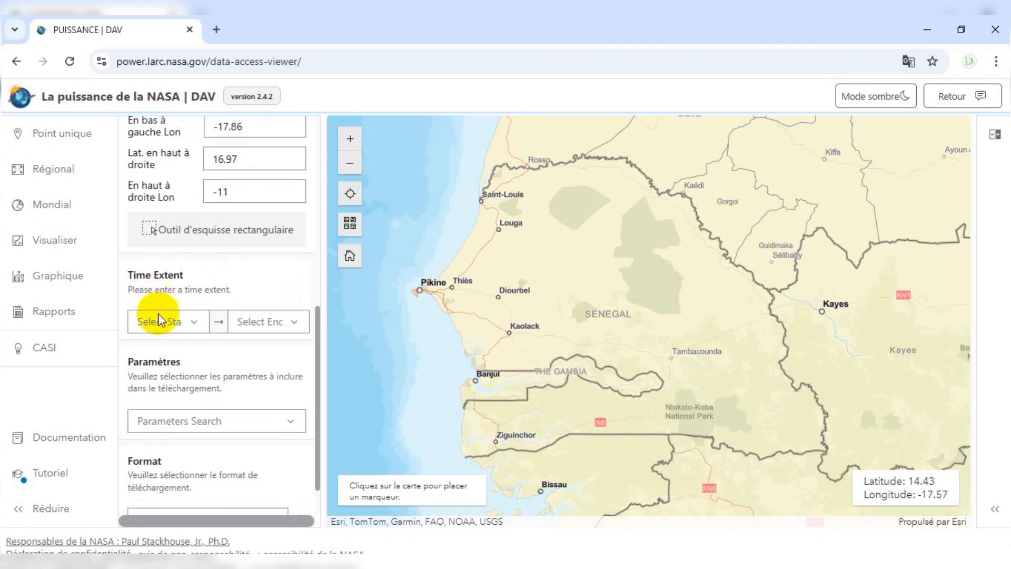
scroll(158, 308, "down", 1)
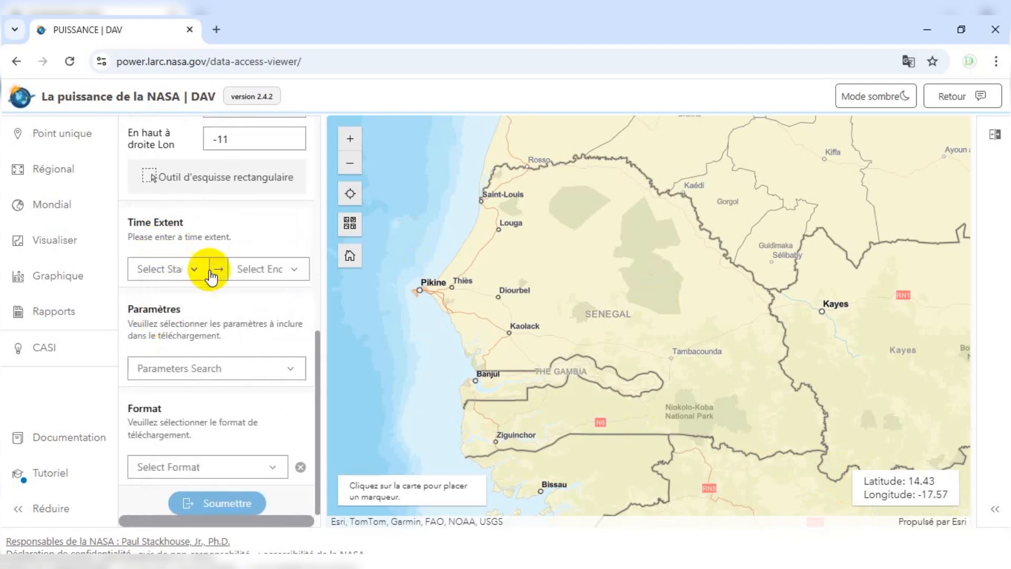
left_click(196, 271)
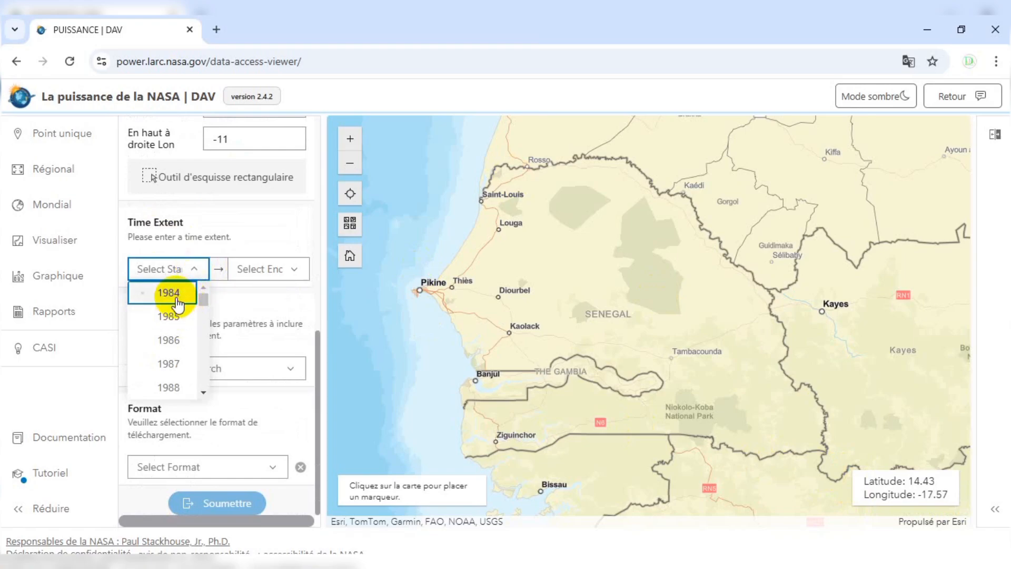
scroll(184, 315, "down", 1)
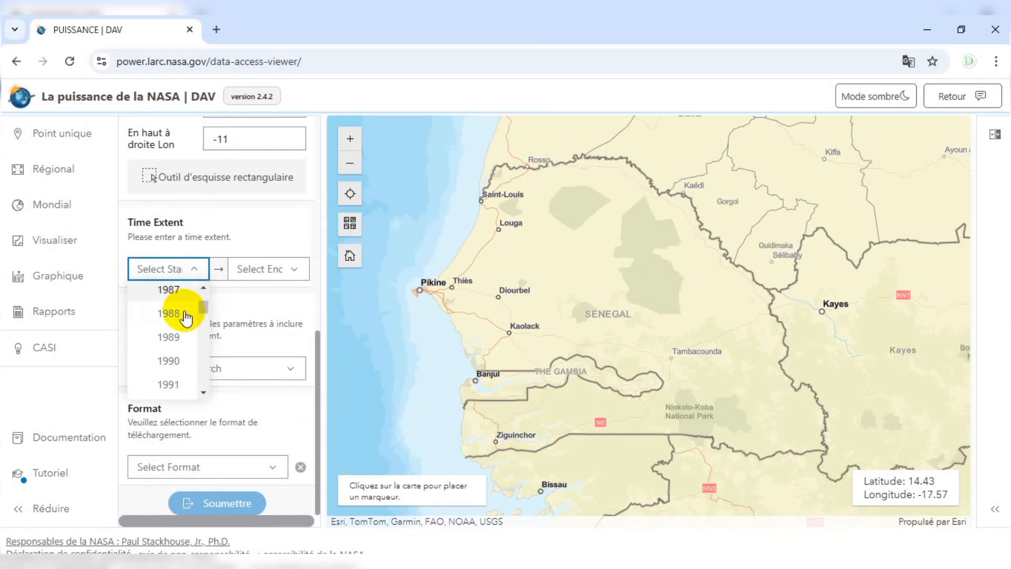
scroll(184, 314, "up", 1)
scroll(184, 311, "down", 11)
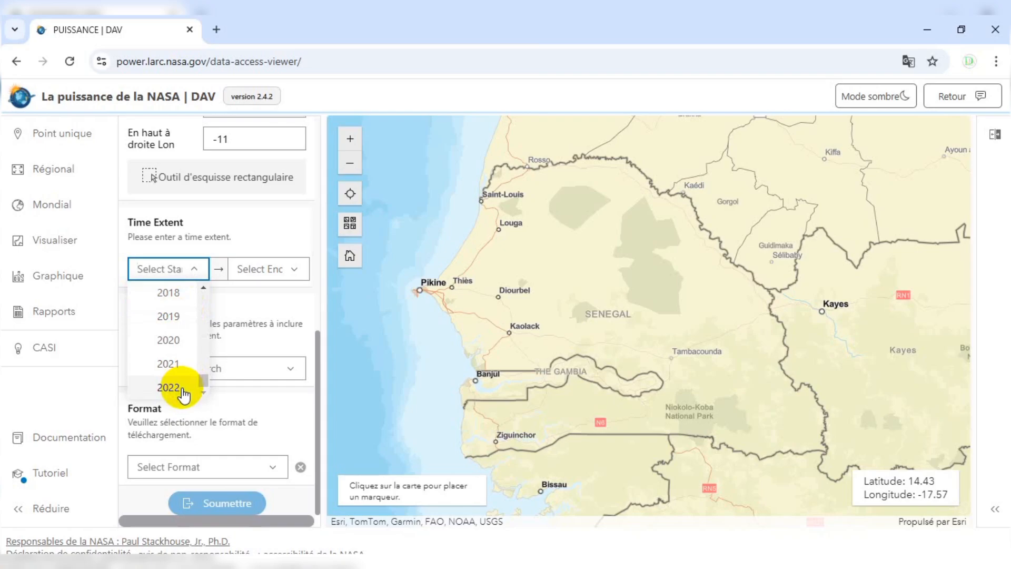
scroll(205, 343, "up", 11)
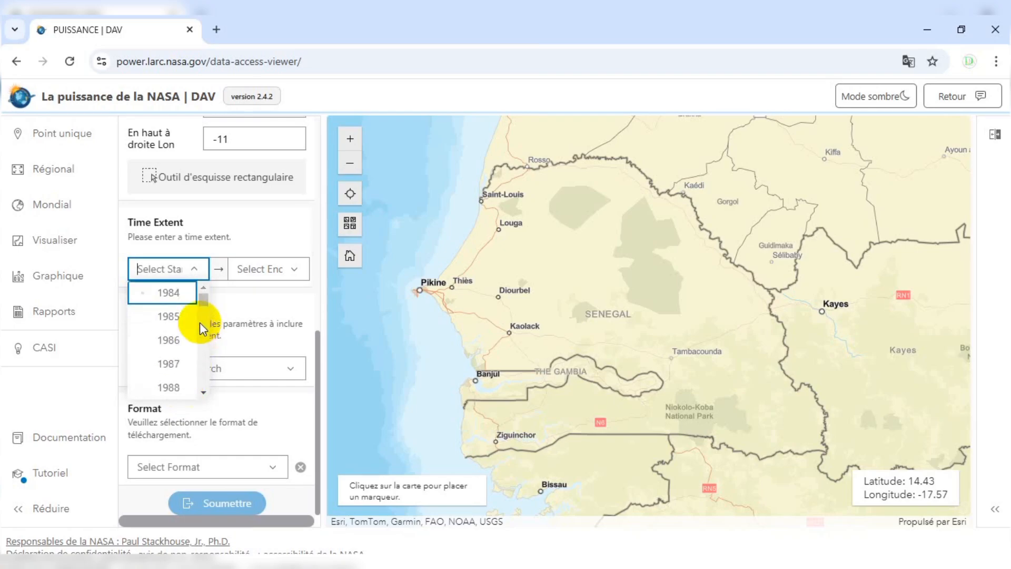
scroll(200, 324, "down", 11)
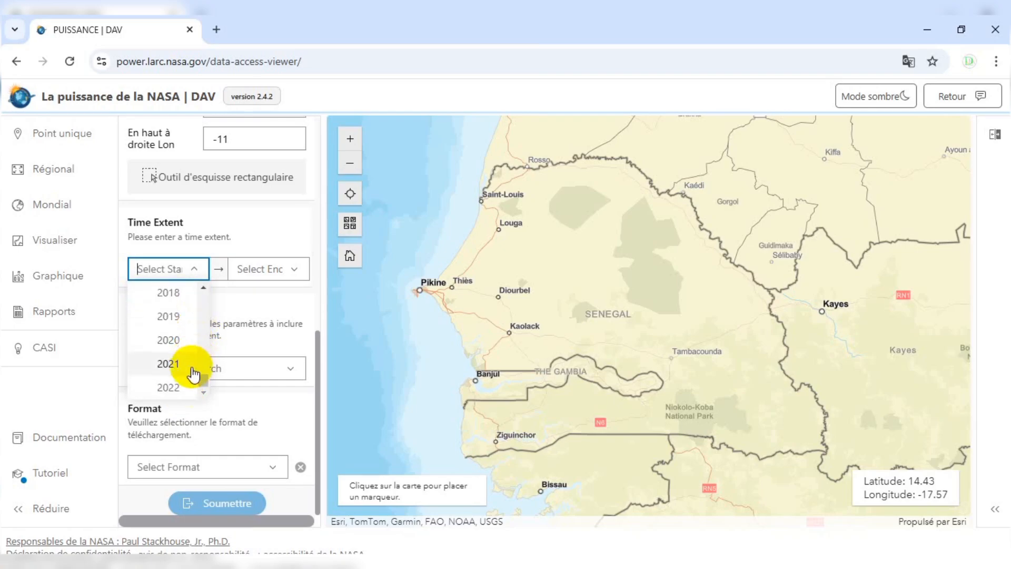
left_click(168, 388)
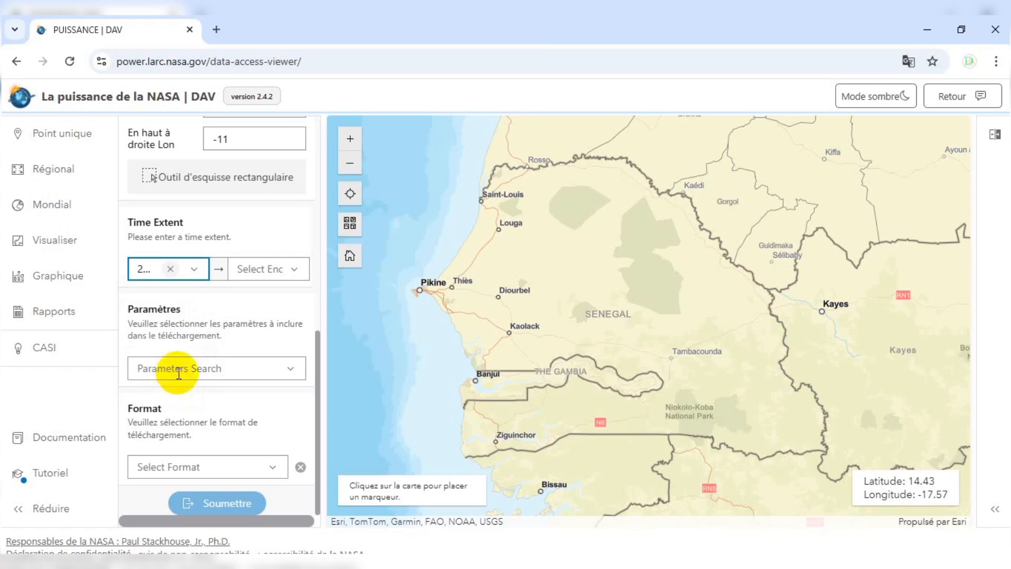
left_click(196, 272)
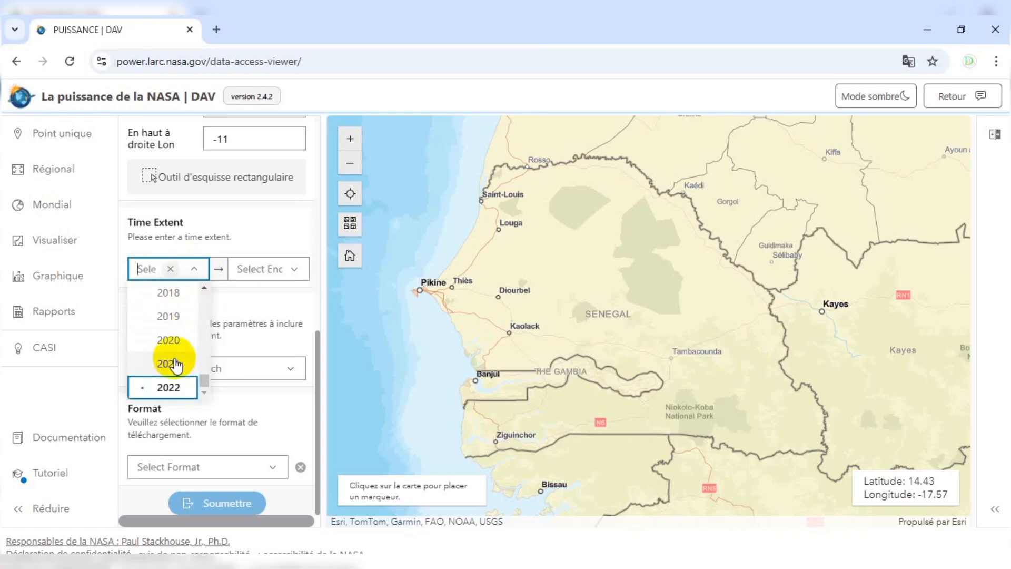
left_click(175, 363)
left_click(170, 268)
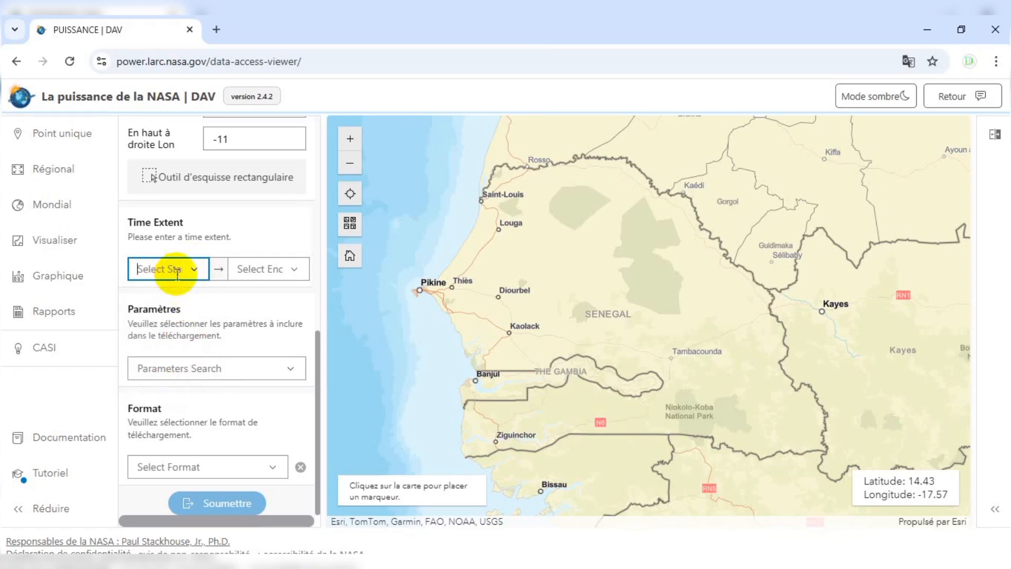
Set the start year of the time extent to 2021 and choose its end year.
left_click(190, 278)
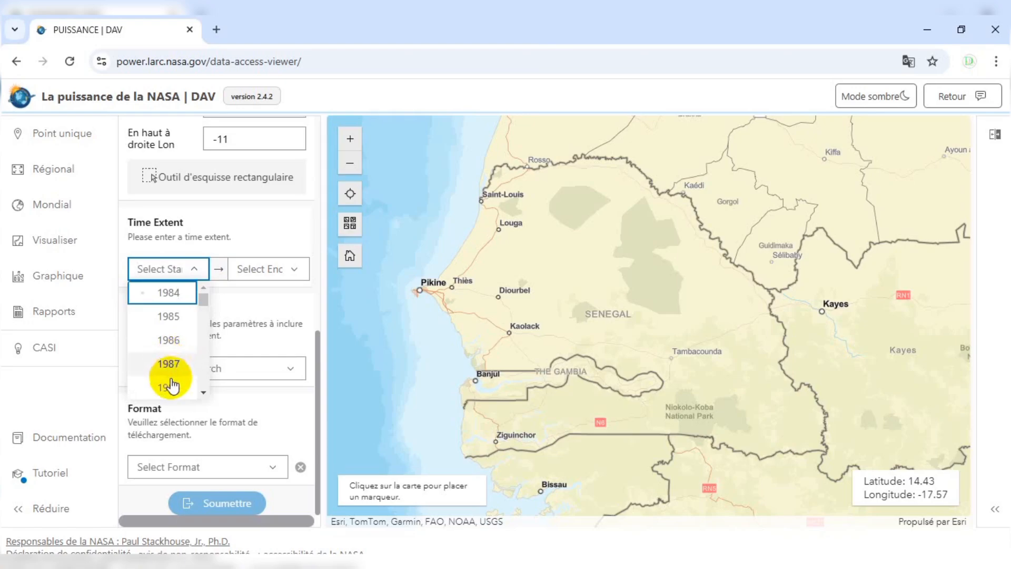
scroll(173, 379, "down", 8)
scroll(175, 375, "down", 6)
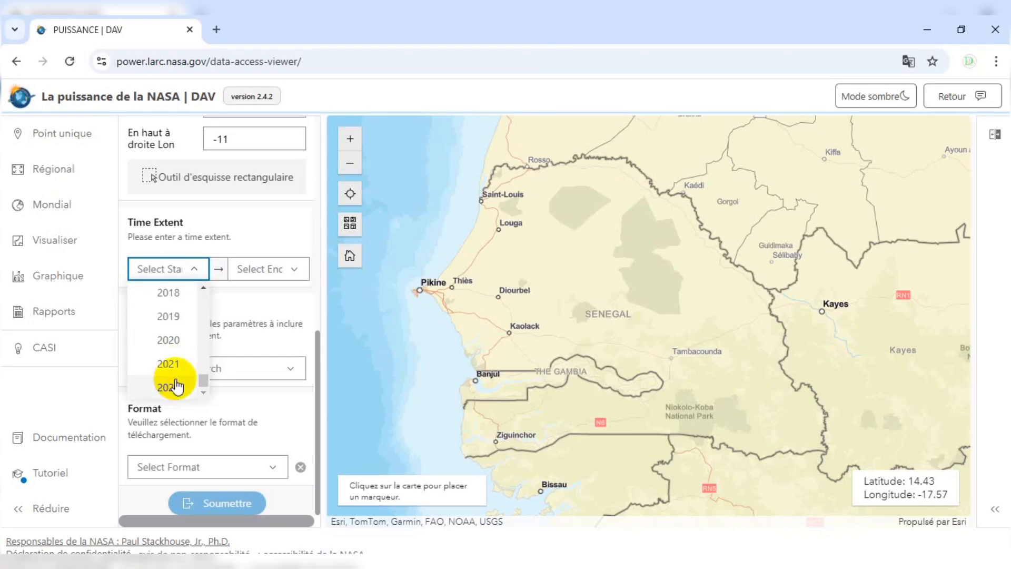
left_click(175, 369)
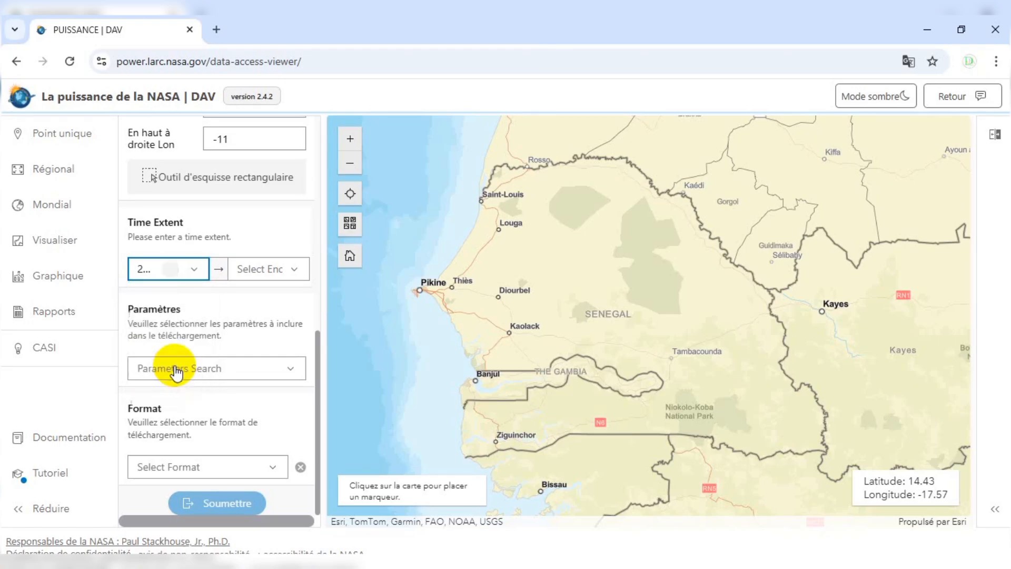
left_click(296, 273)
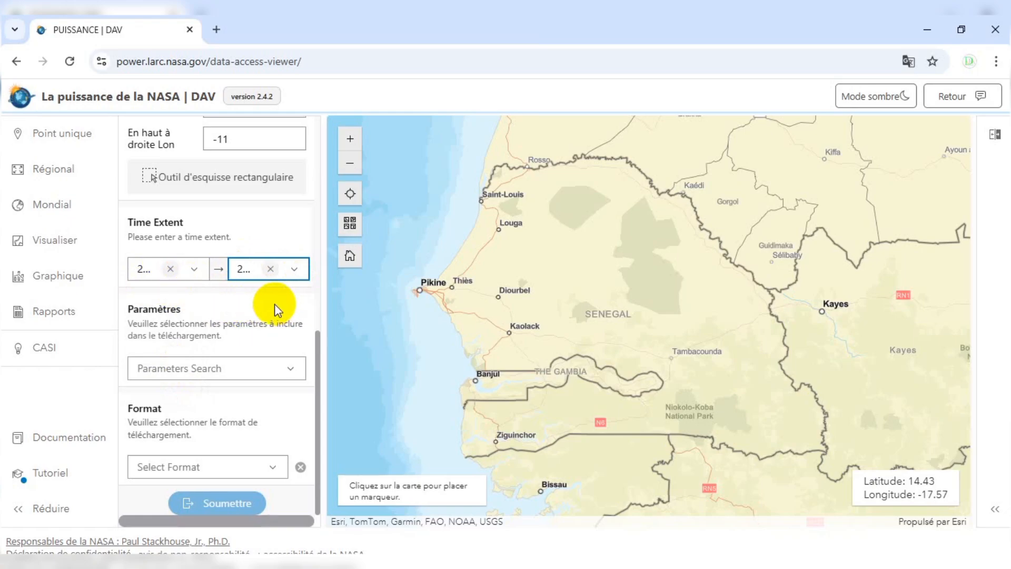
Examine the available request parameters, especially the Temperatures/Thermal IR Flux and Humidity/Precipitation groups.
left_click(287, 370)
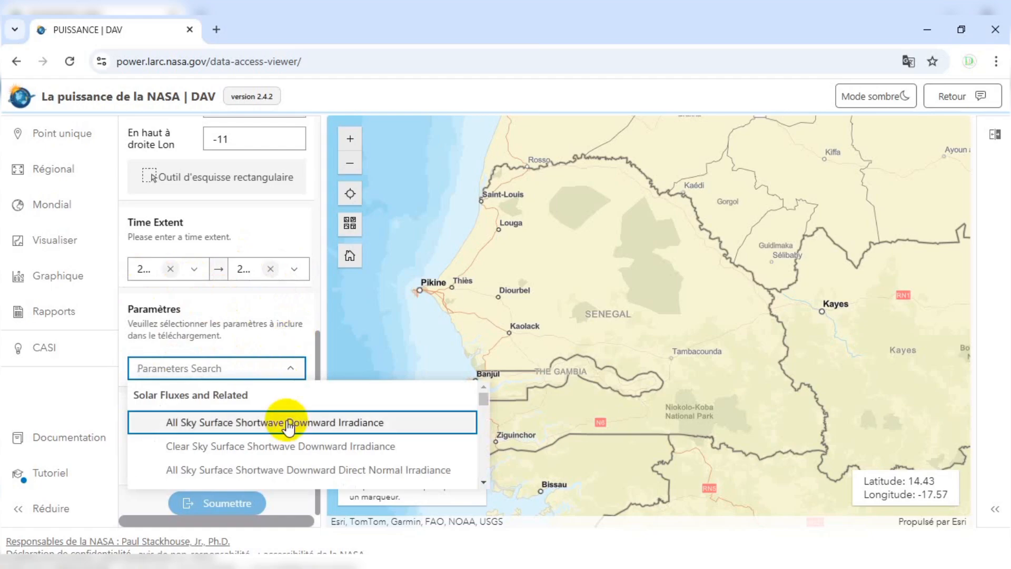
scroll(287, 425, "down", 2)
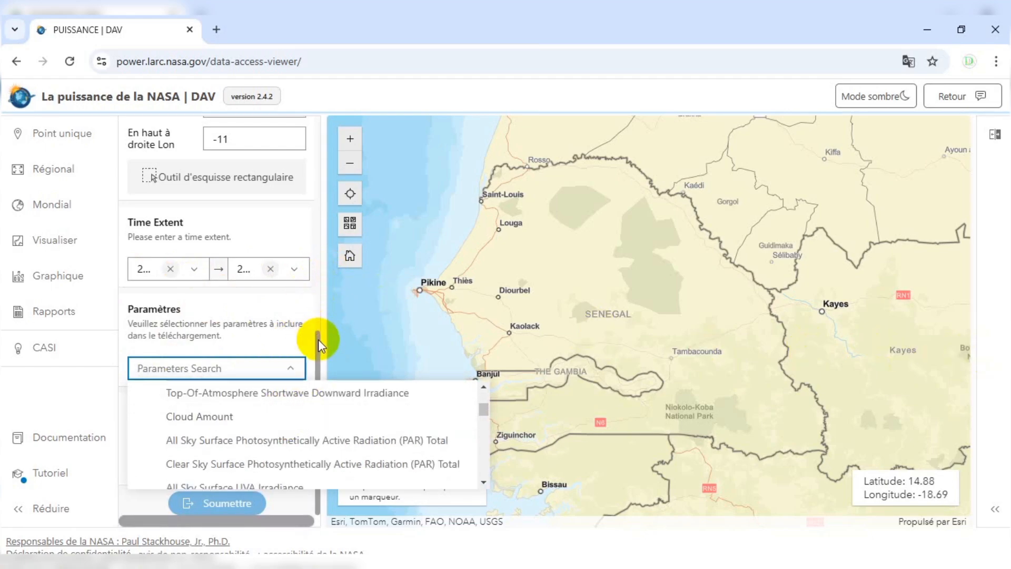
scroll(481, 421, "down", 2)
scroll(474, 434, "up", 2)
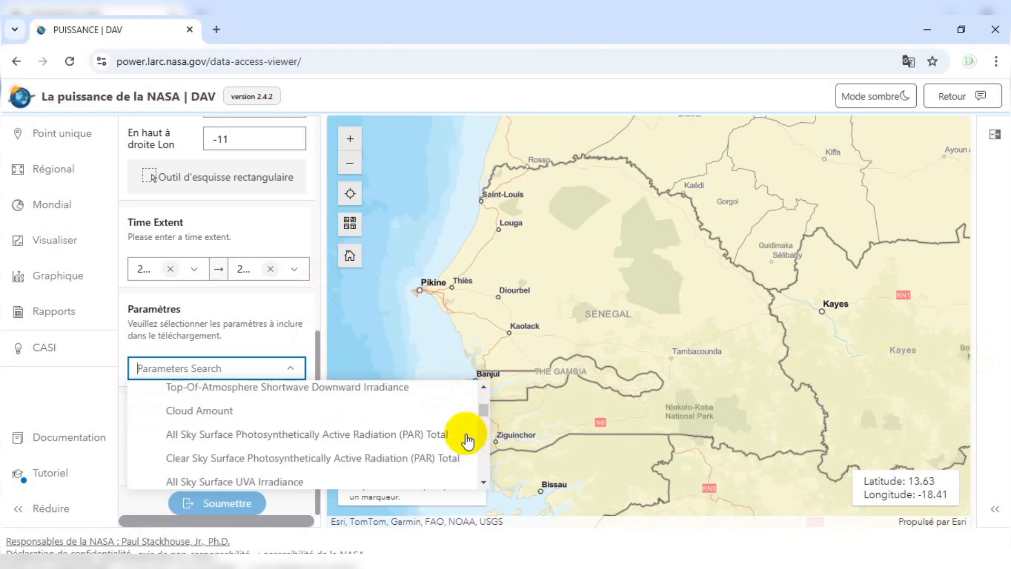
scroll(466, 439, "up", 2)
scroll(352, 435, "down", 1)
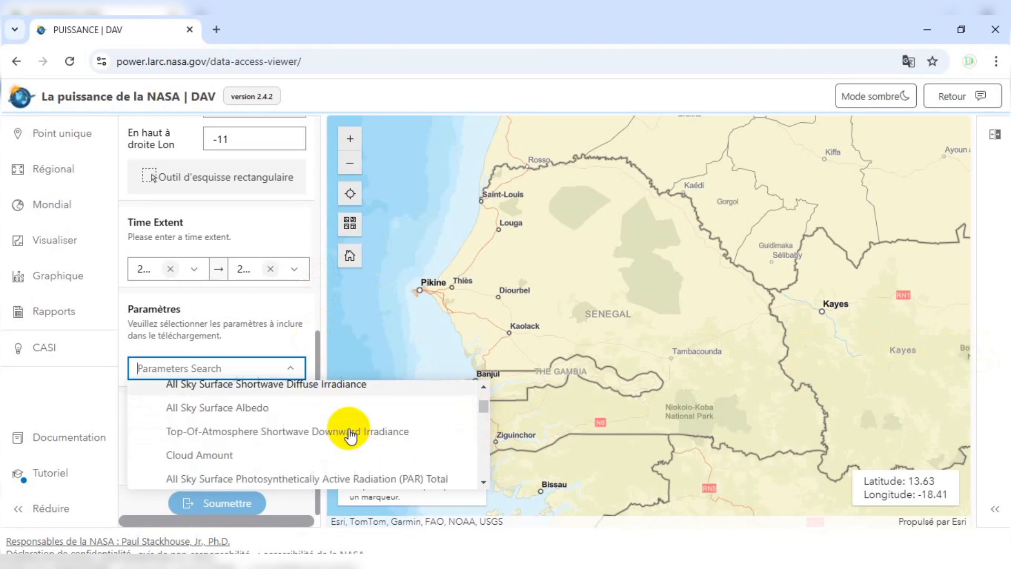
scroll(350, 434, "down", 5)
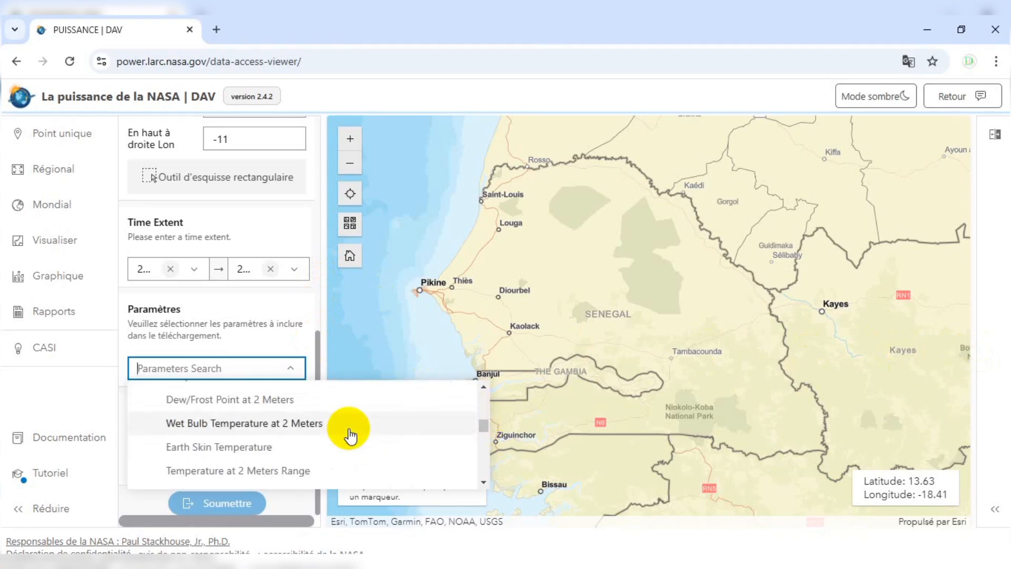
scroll(349, 435, "down", 3)
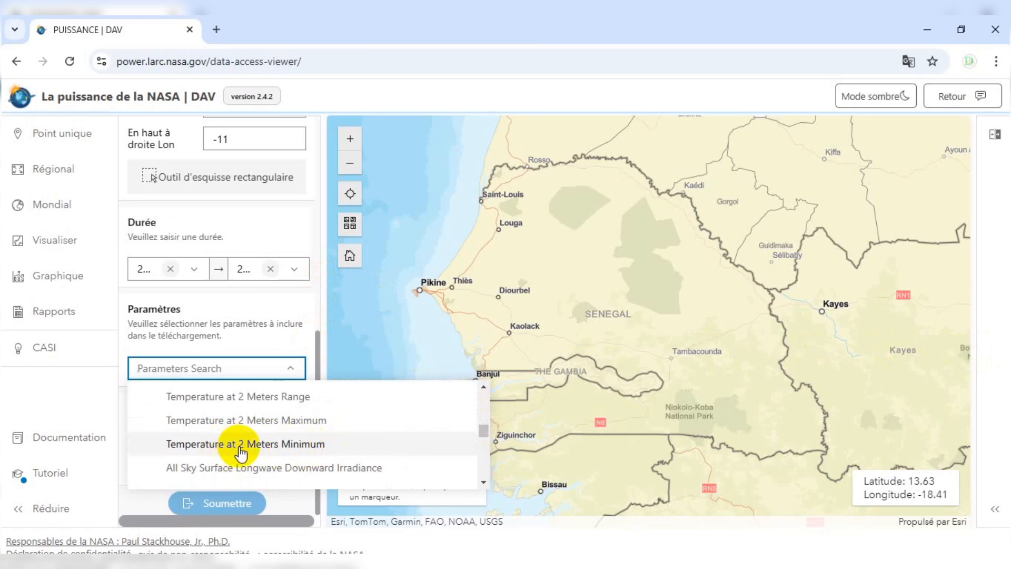
scroll(242, 435, "up", 2)
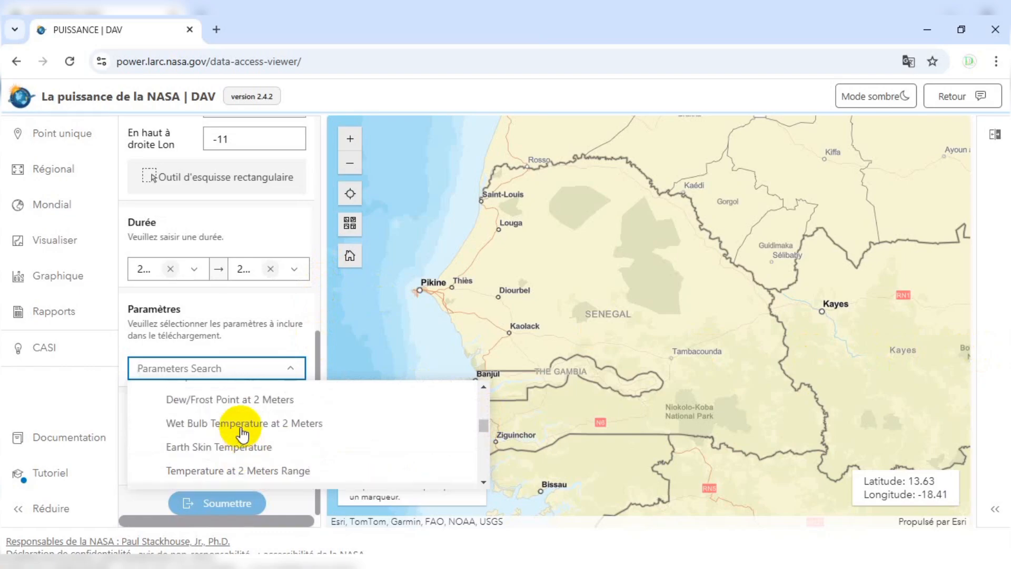
scroll(261, 435, "down", 2)
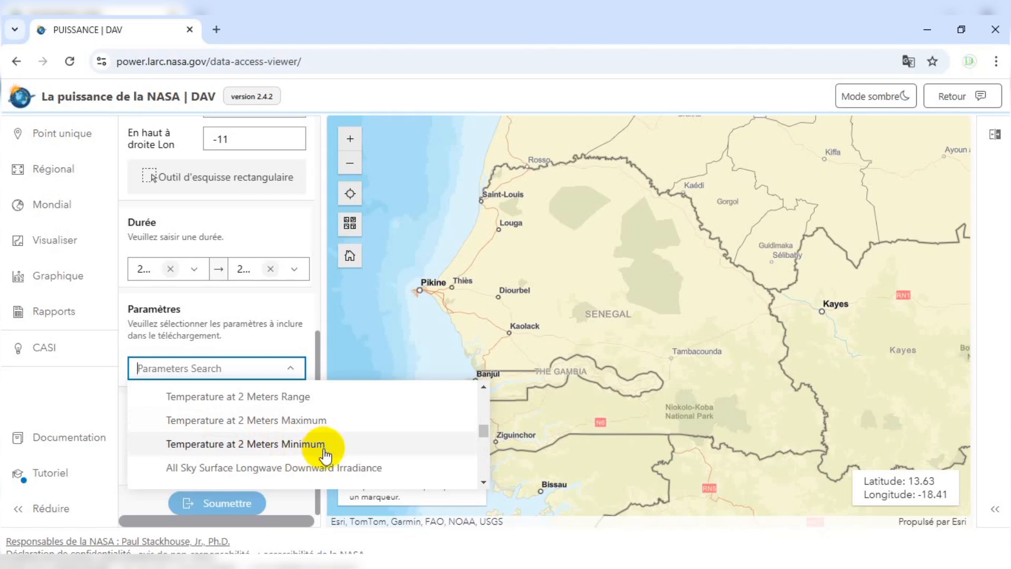
scroll(325, 454, "down", 3)
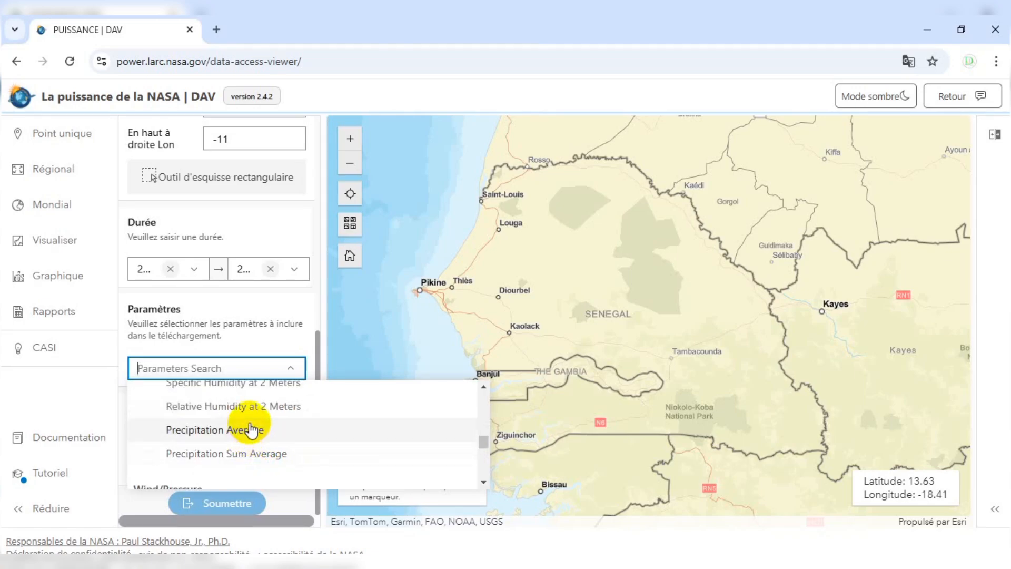
scroll(251, 429, "up", 1)
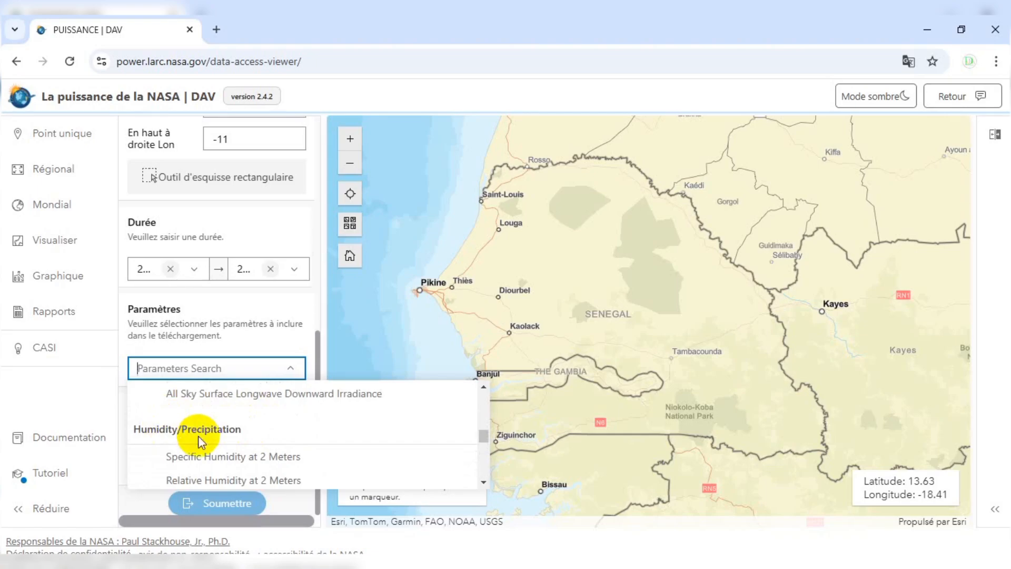
scroll(253, 441, "up", 1)
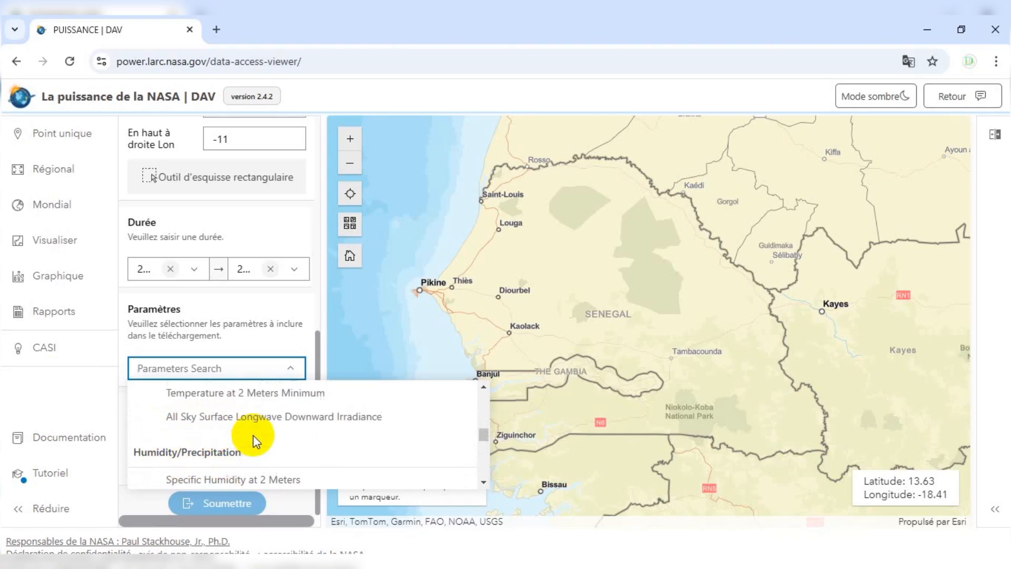
scroll(254, 440, "up", 4)
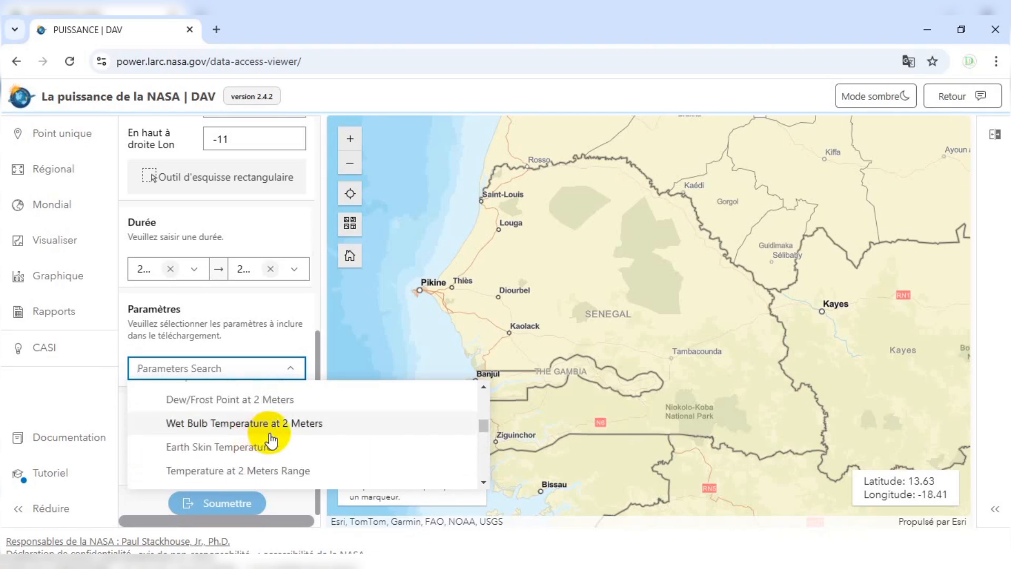
scroll(269, 439, "up", 3)
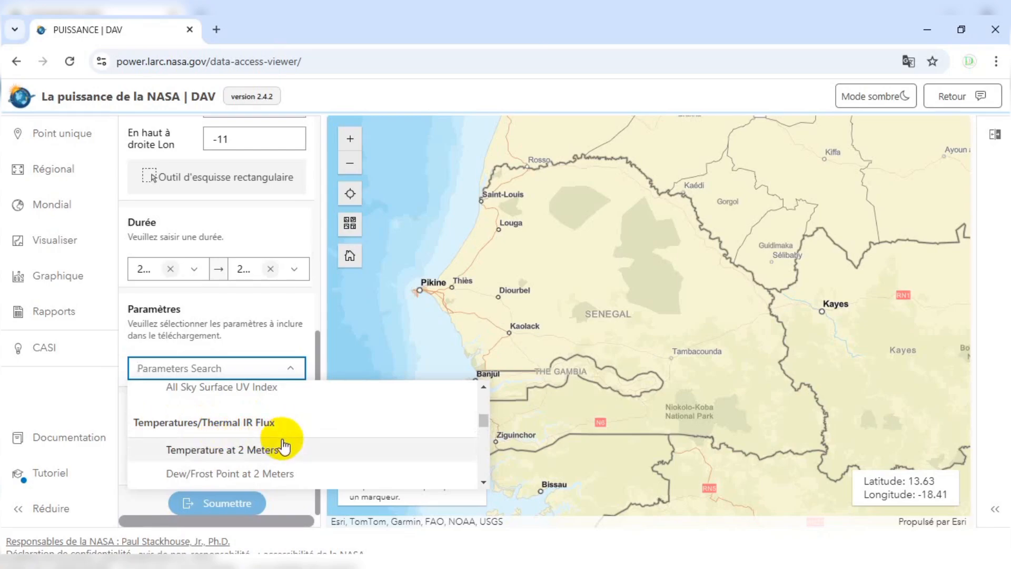
scroll(292, 429, "down", 3)
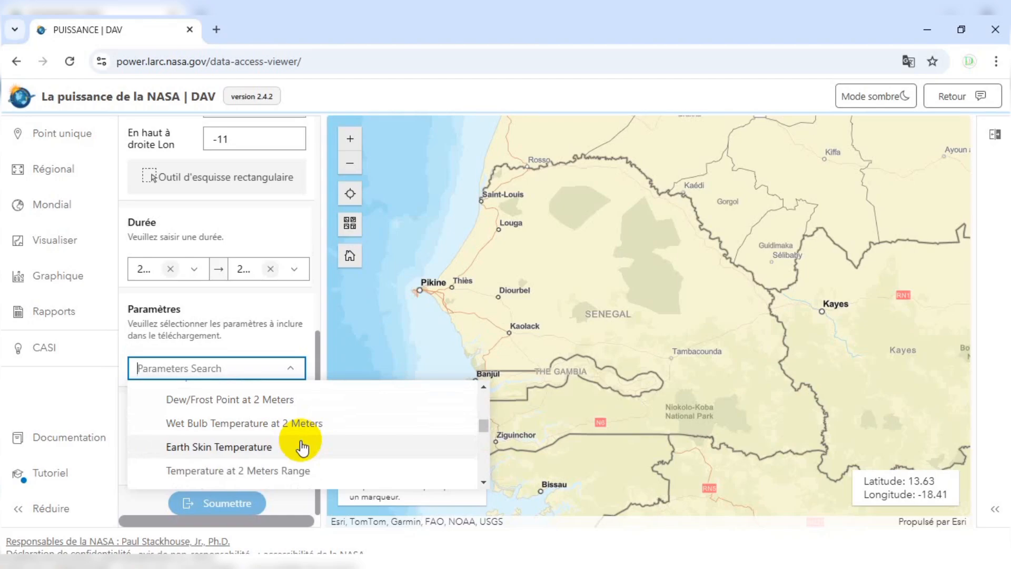
scroll(299, 426, "up", 3)
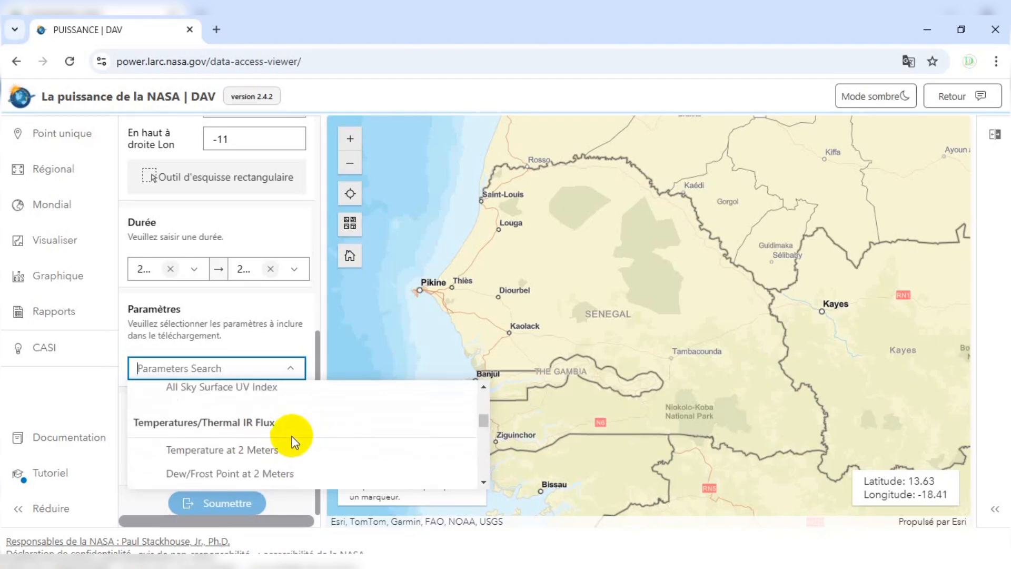
scroll(292, 440, "down", 3)
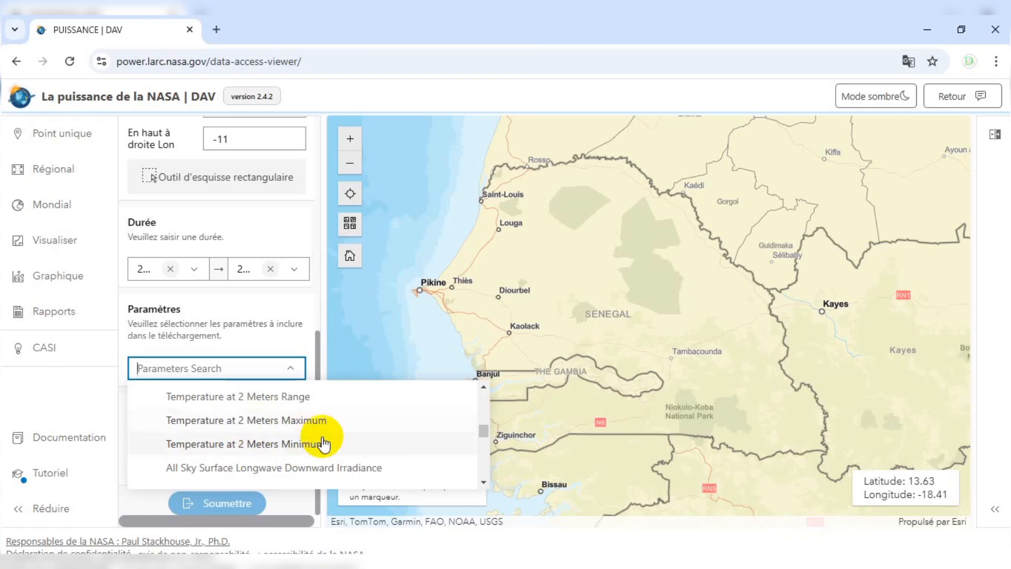
scroll(323, 445, "down", 3)
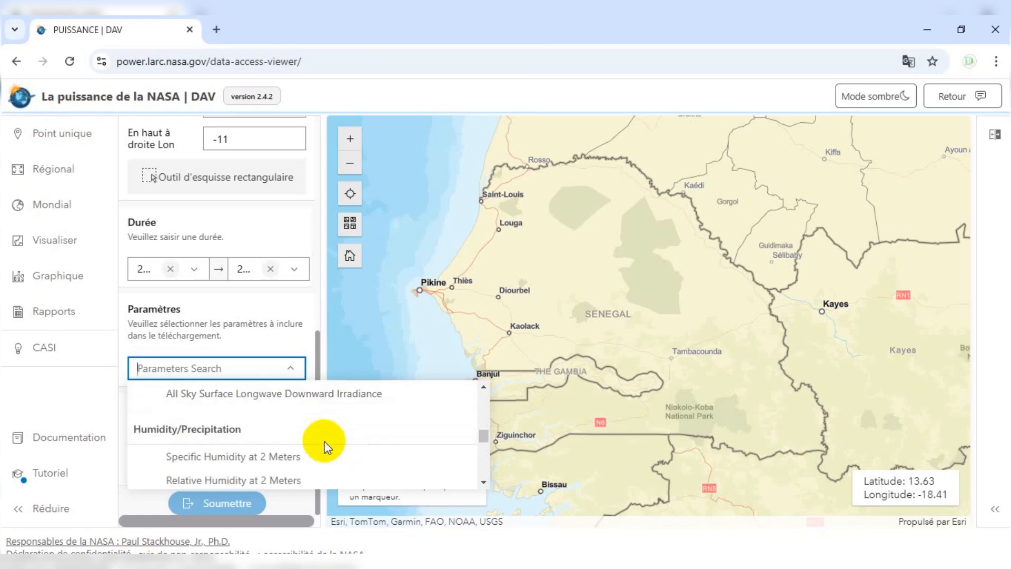
Add Temperature at 2 Meters Maximum and Temperature at 2 Meters Minimum to the request's parameters.
scroll(326, 446, "up", 3)
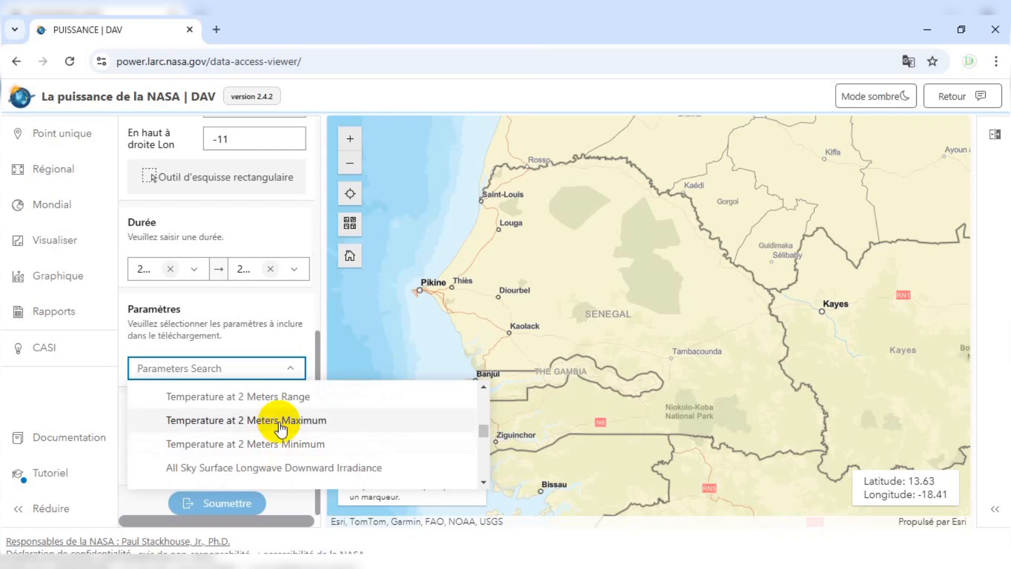
left_click(283, 429)
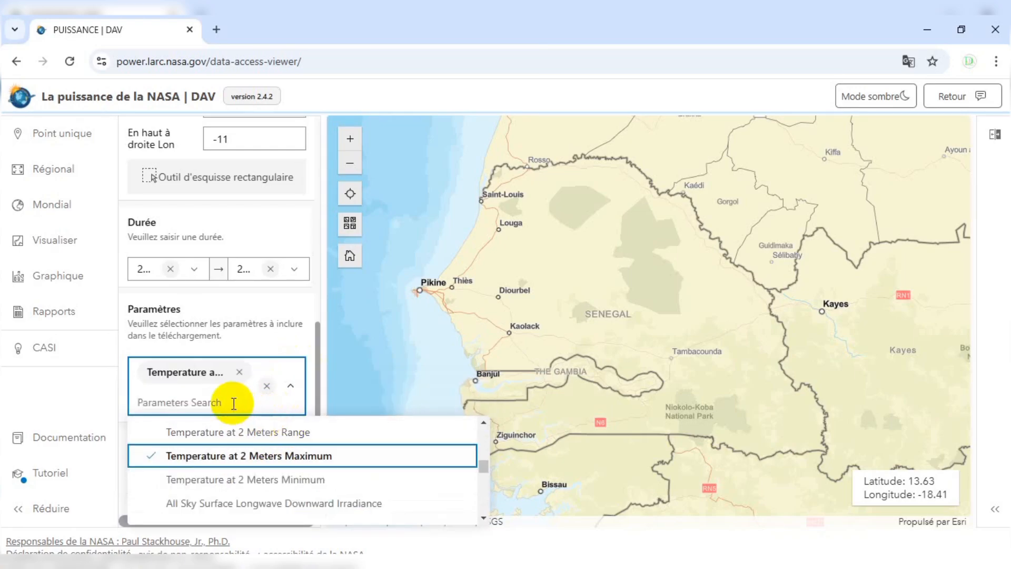
scroll(228, 399, "down", 1)
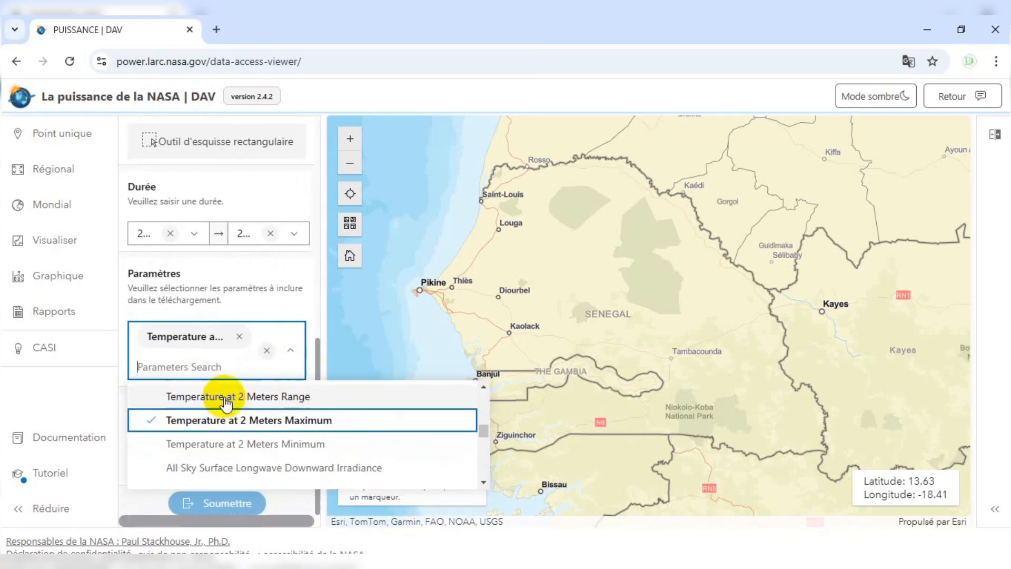
left_click(278, 448)
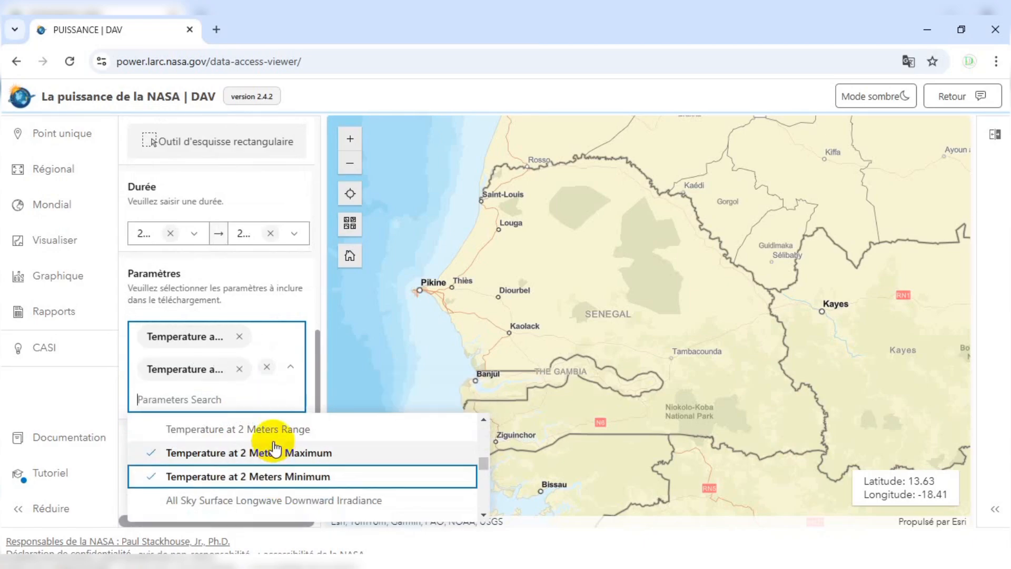
Review the remaining solar flux, temperature, humidity, precipitation and wind parameters, then close the parameter list.
scroll(308, 461, "up", 3)
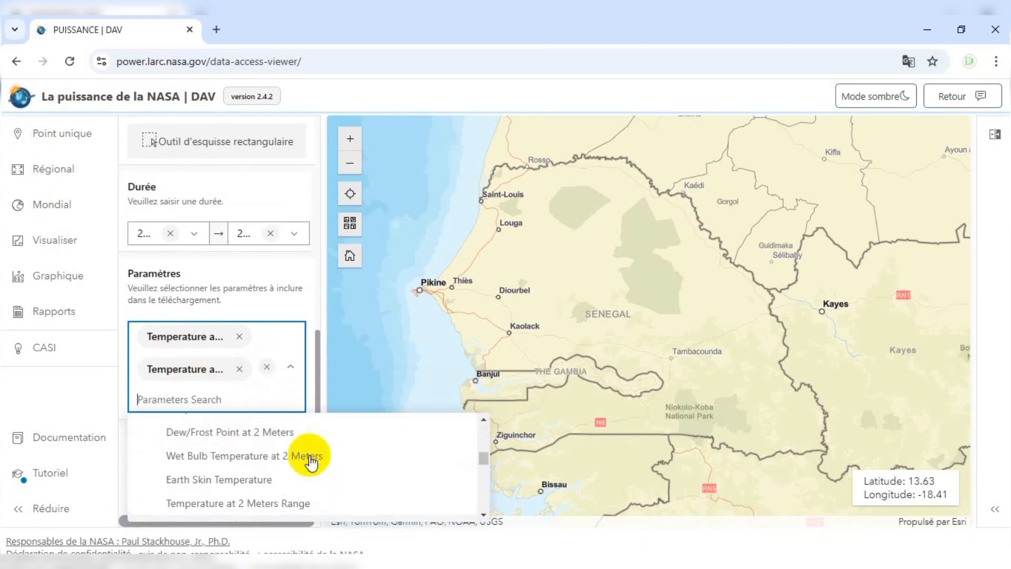
scroll(318, 460, "up", 5)
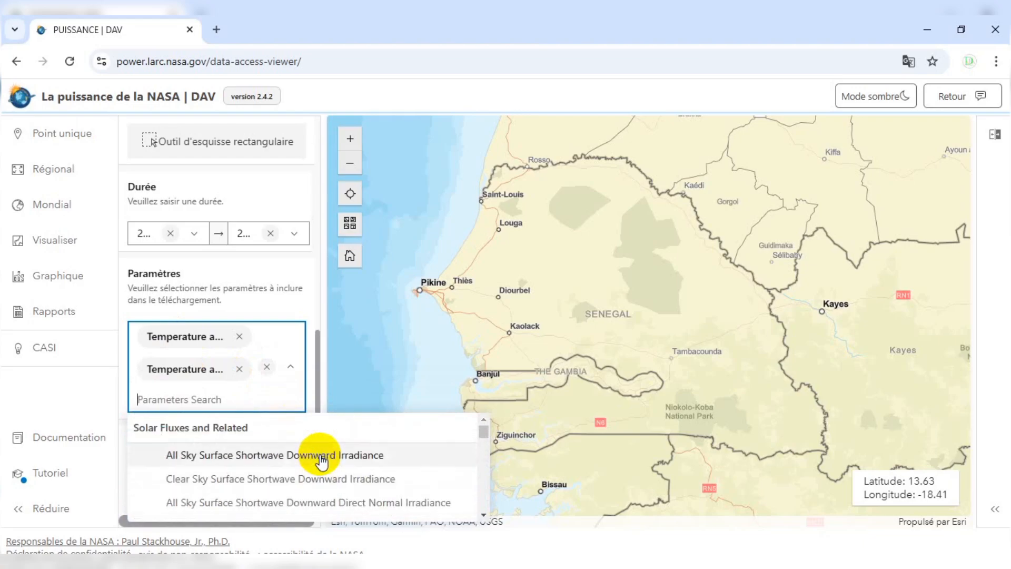
scroll(321, 462, "down", 5)
scroll(322, 459, "down", 6)
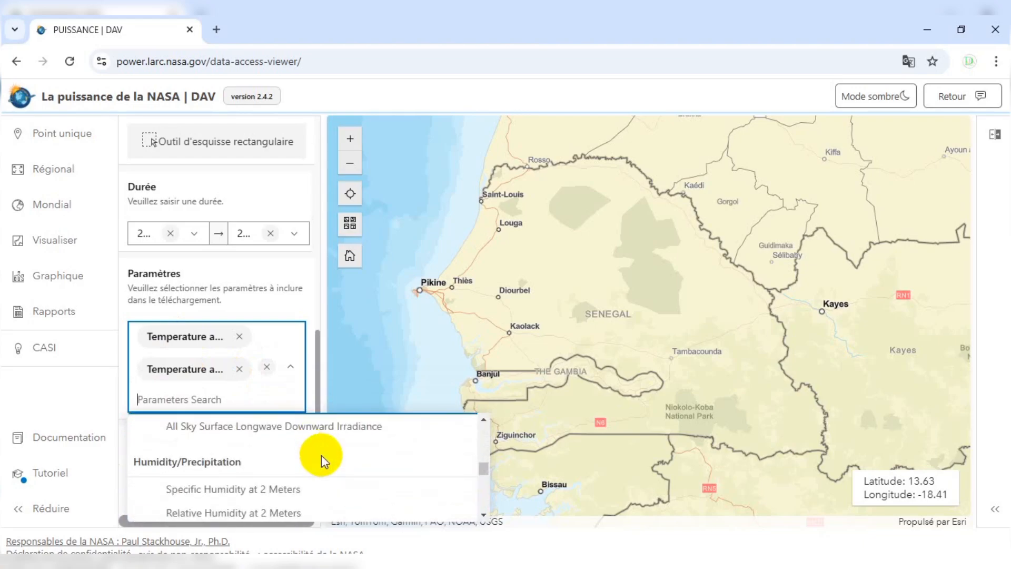
scroll(235, 457, "up", 1)
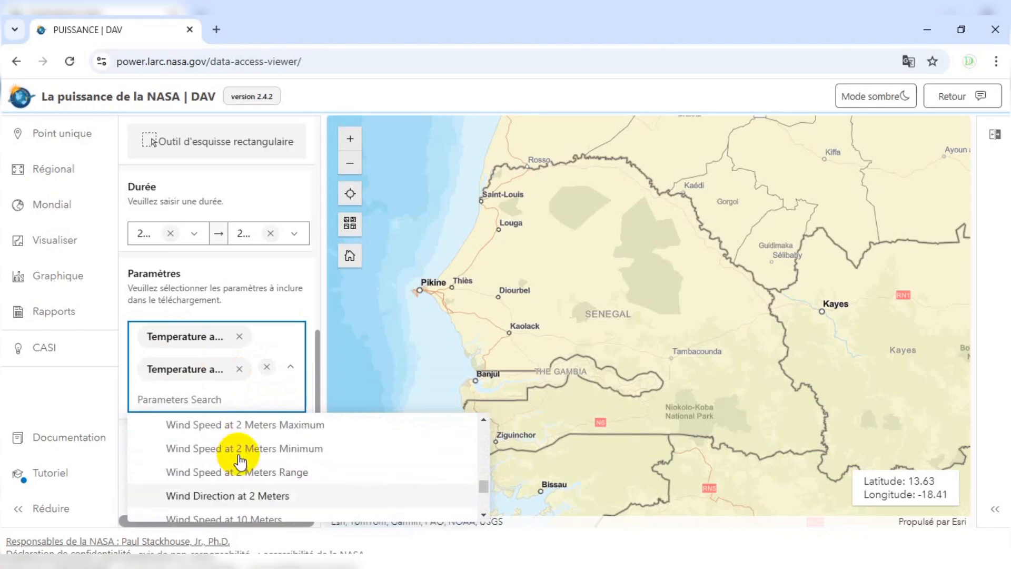
scroll(237, 458, "down", 5)
scroll(243, 461, "up", 10)
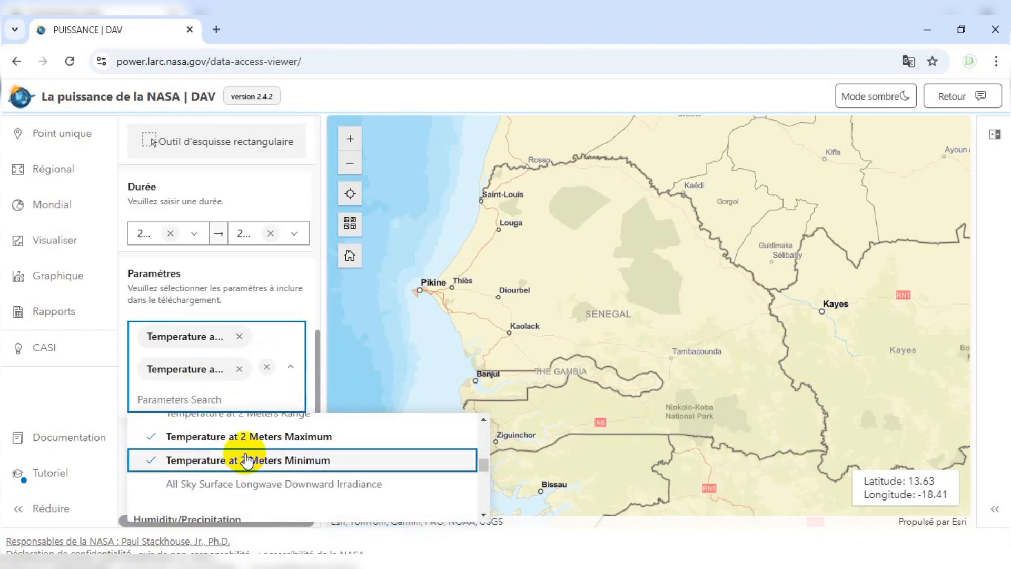
scroll(247, 460, "down", 2)
scroll(251, 459, "down", 3)
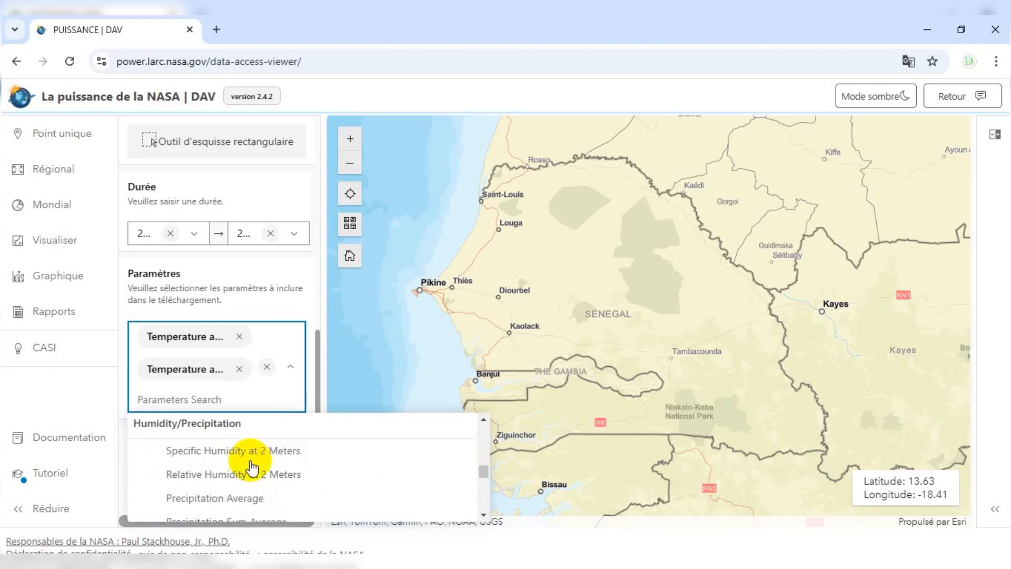
scroll(258, 465, "up", 2)
scroll(258, 465, "up", 4)
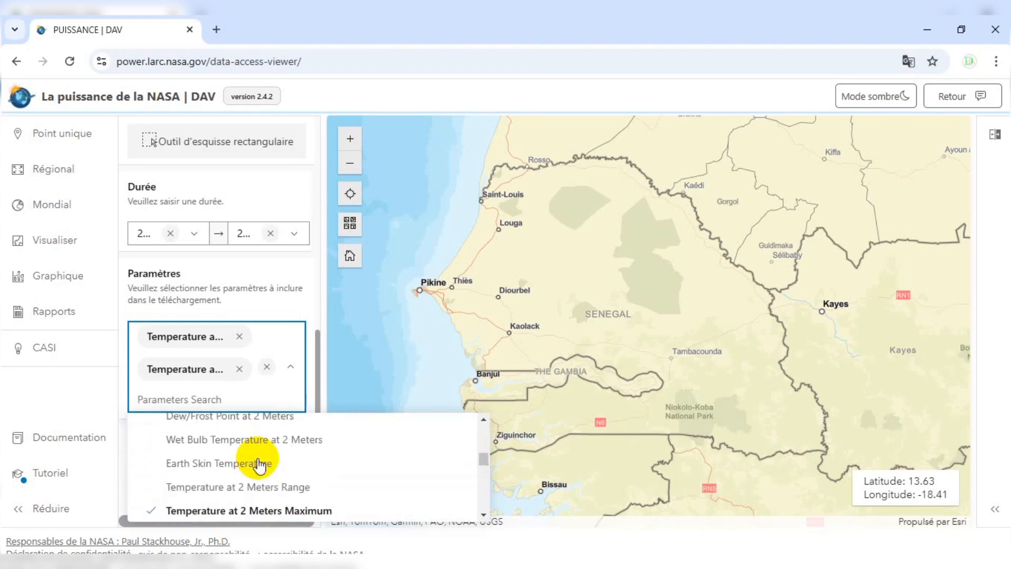
scroll(318, 469, "up", 2)
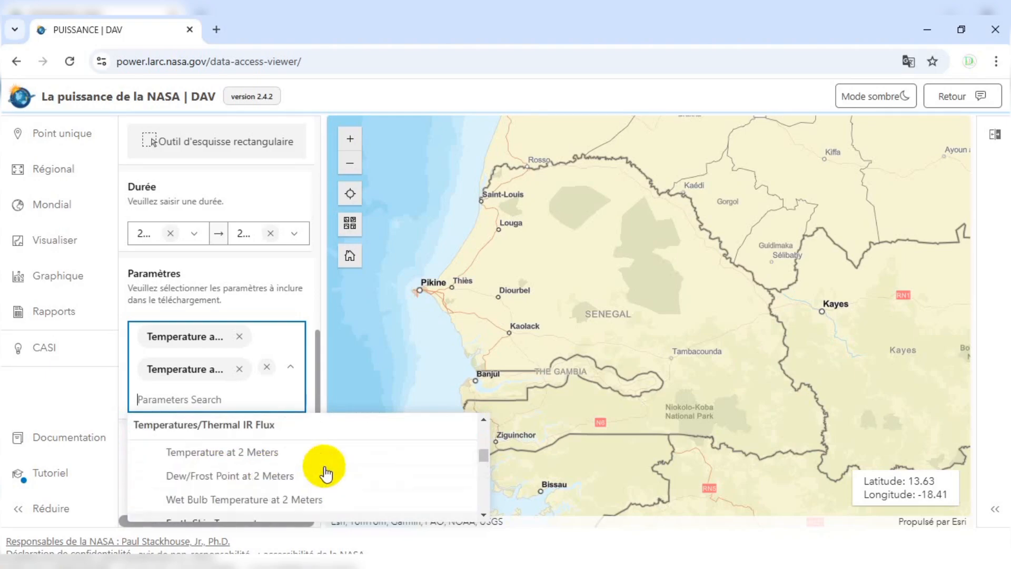
scroll(326, 466, "up", 2)
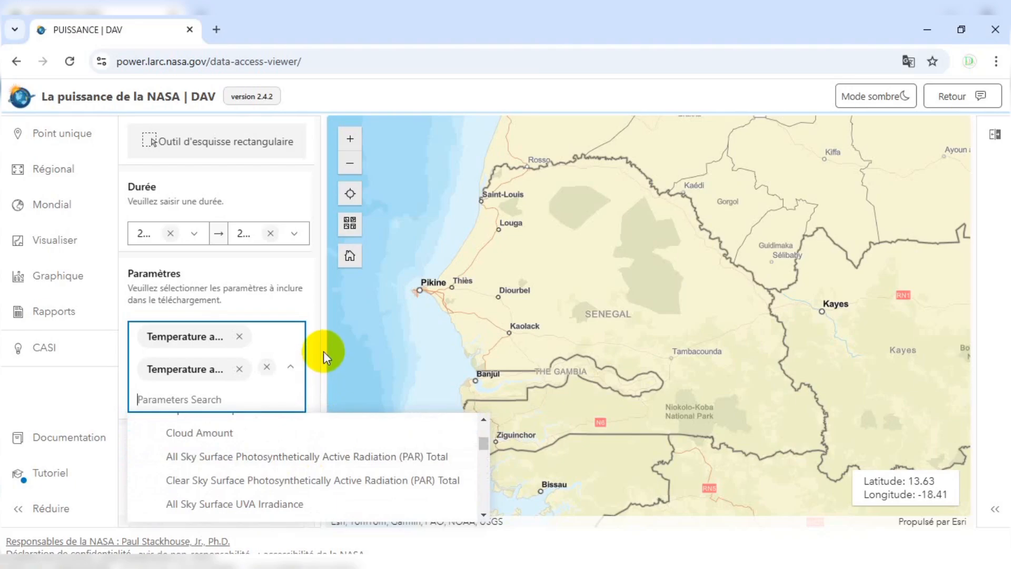
left_click(313, 345)
Set the download format to CSV and submit the regional data request.
scroll(317, 345, "down", 1)
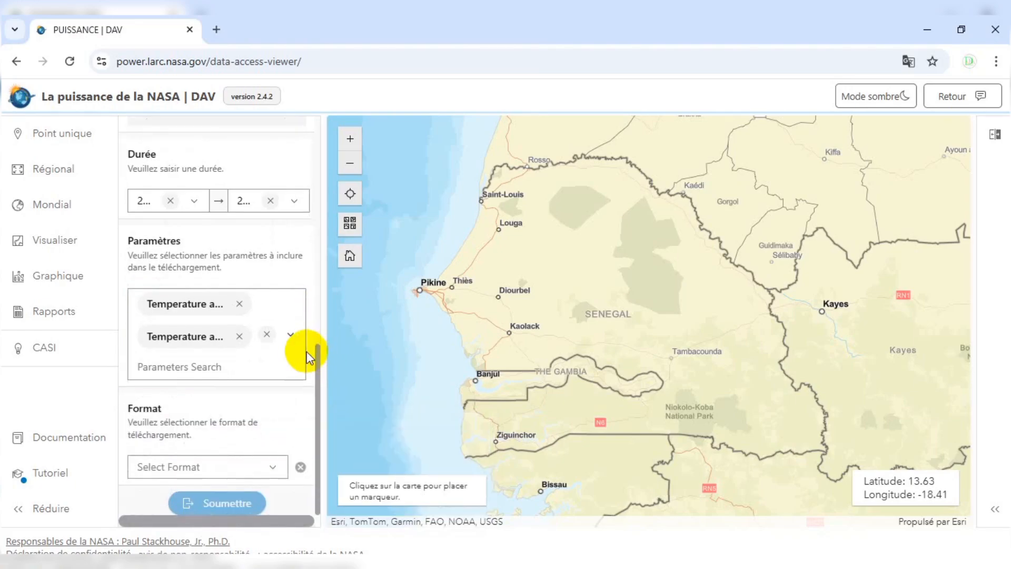
left_click(274, 469)
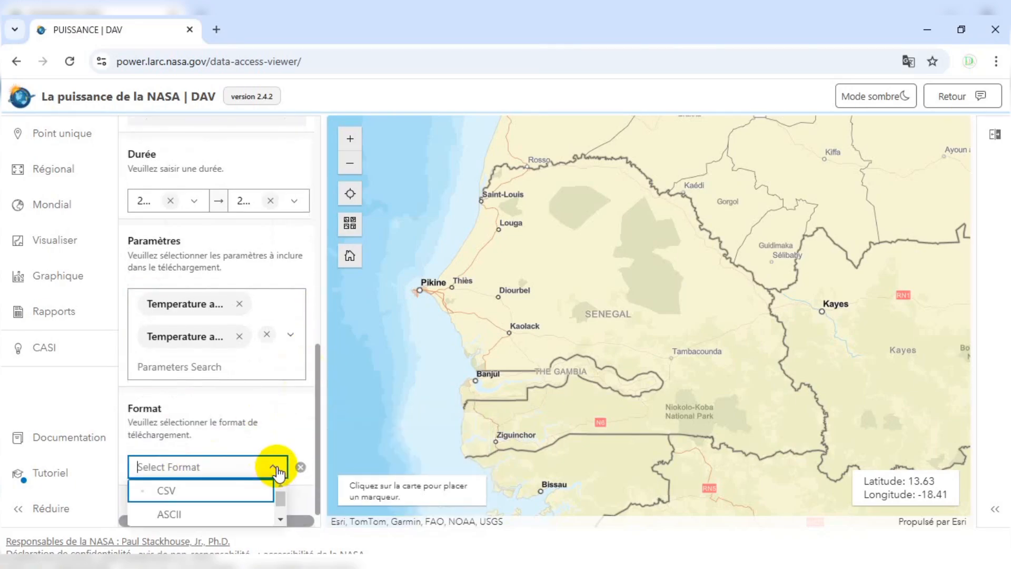
left_click(205, 495)
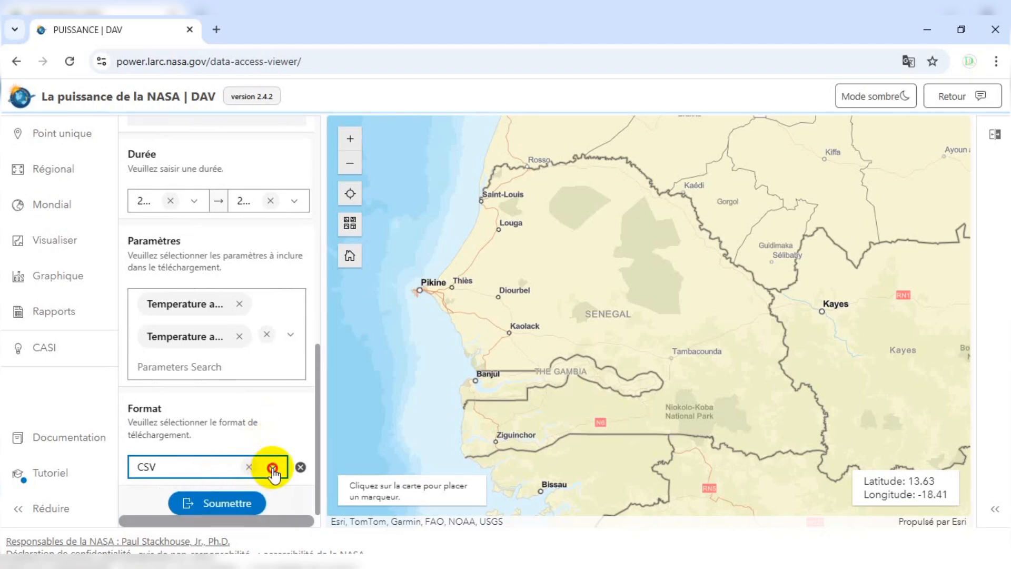
left_click(291, 406)
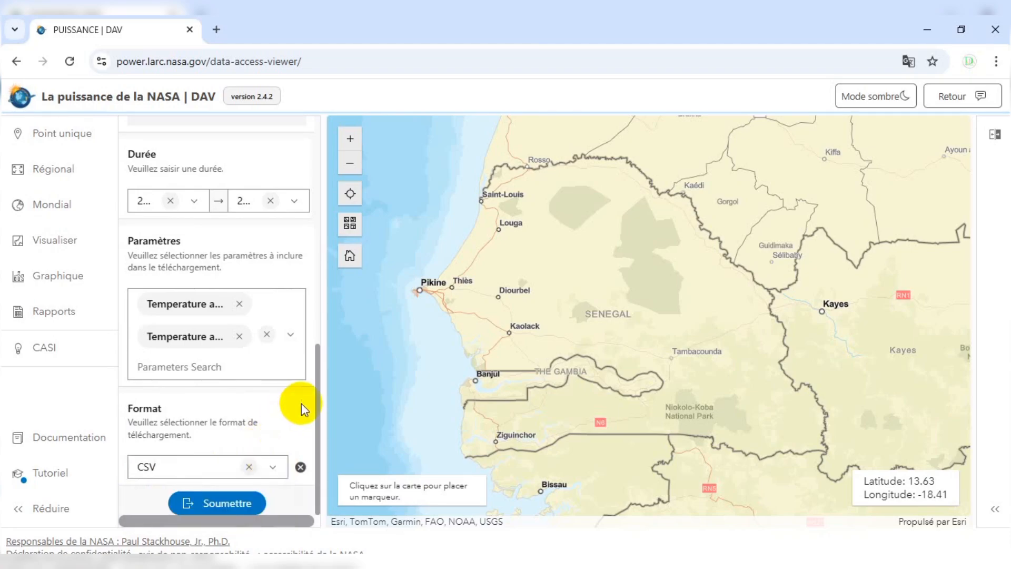
left_click(229, 503)
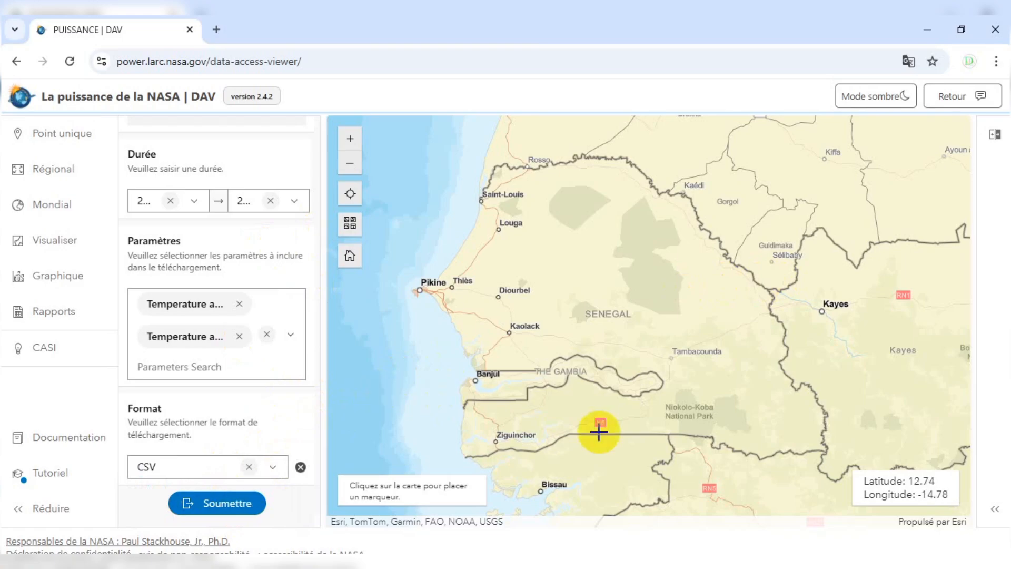
Open the downloaded POWER_Regional_Monthly_2021_2022 CSV file from the Téléchargements folder in Excel.
left_click(946, 64)
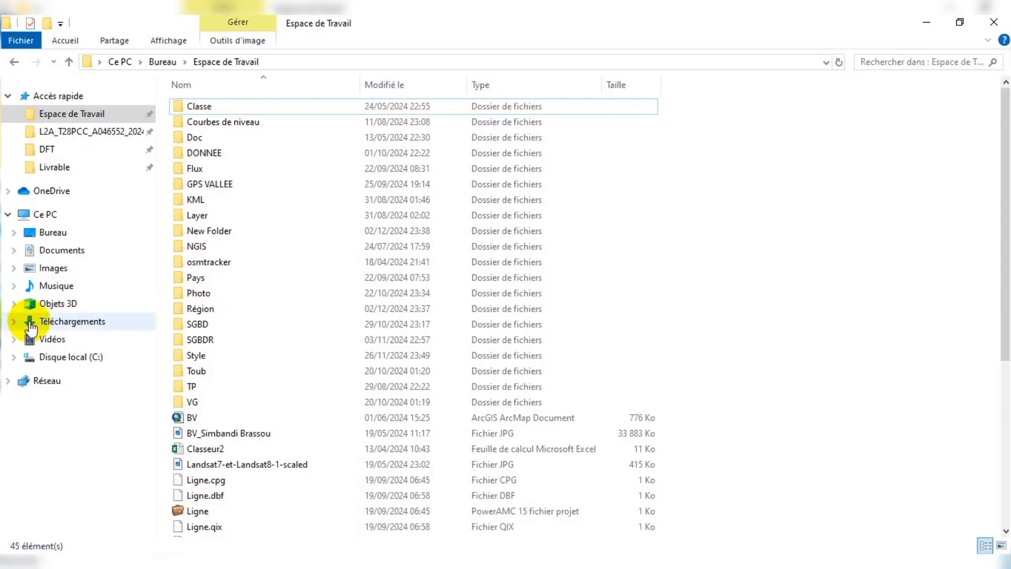
left_click(73, 323)
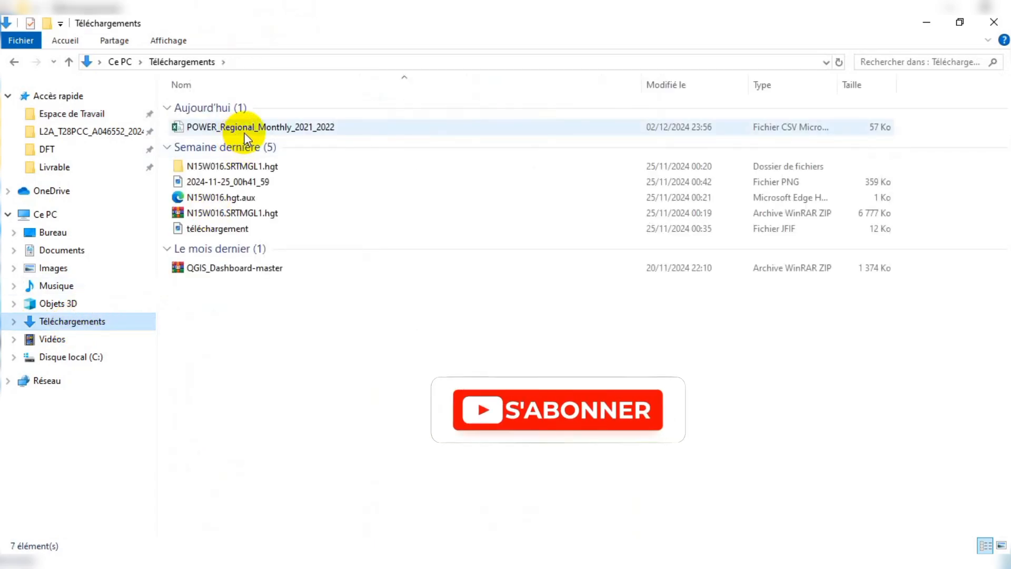
left_click(239, 128)
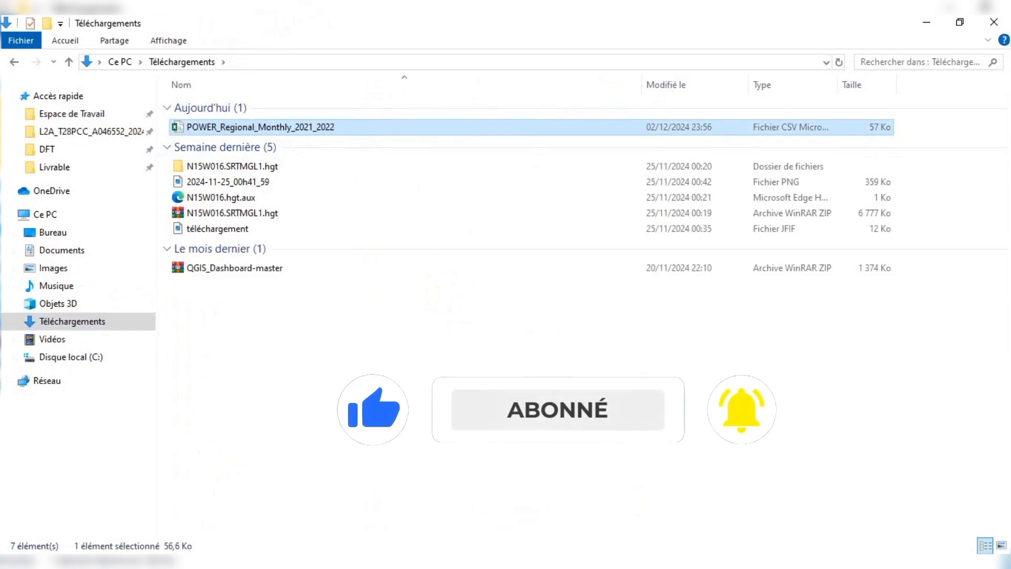
left_click(932, 25)
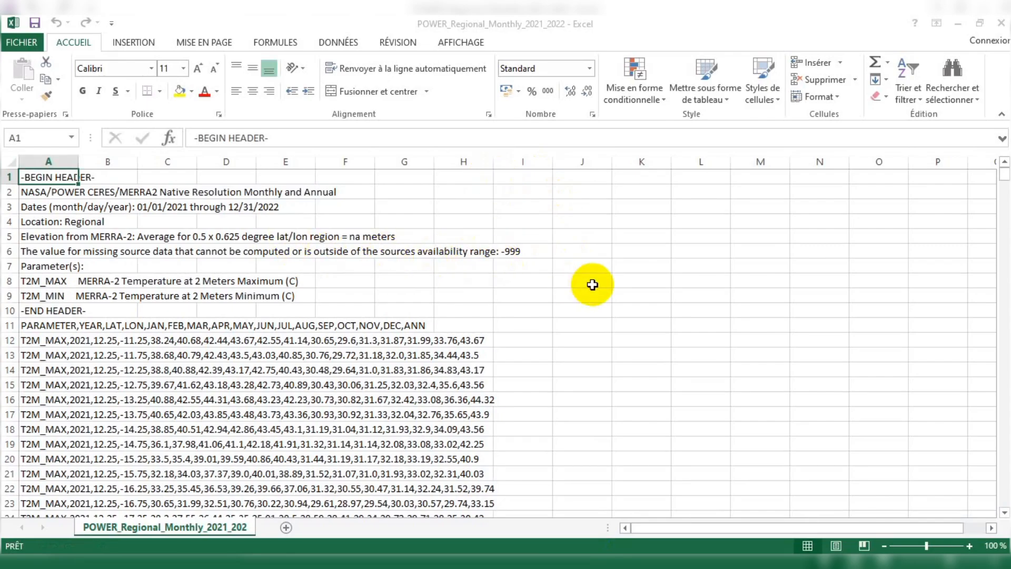
Examine the downloaded data rows through to the end of the sheet, covering T2M_MAX and T2M_MIN for 2021 and 2022.
scroll(527, 274, "down", 6)
left_click(527, 274)
scroll(527, 274, "down", 20)
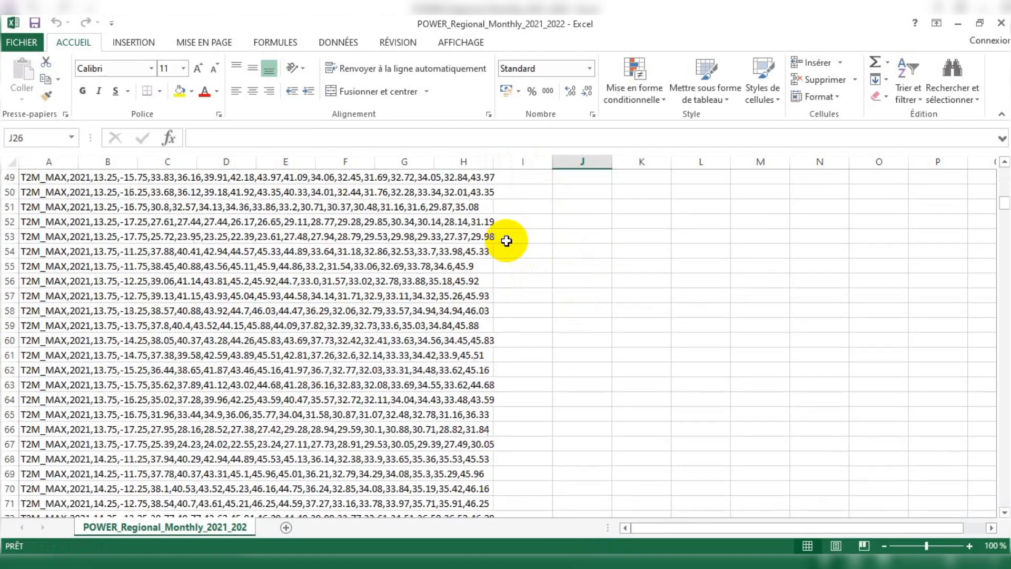
scroll(505, 237, "down", 20)
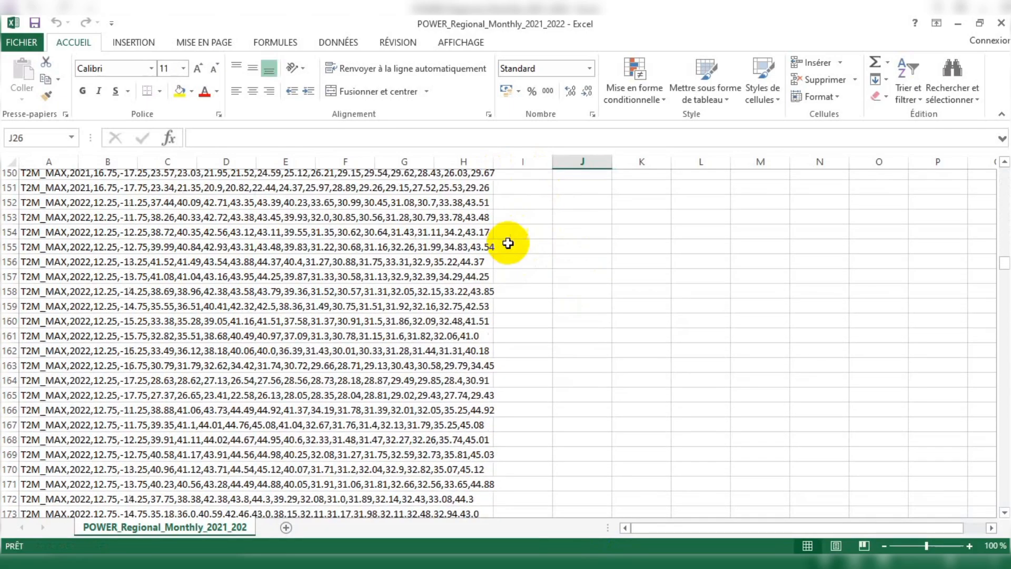
scroll(517, 242, "down", 20)
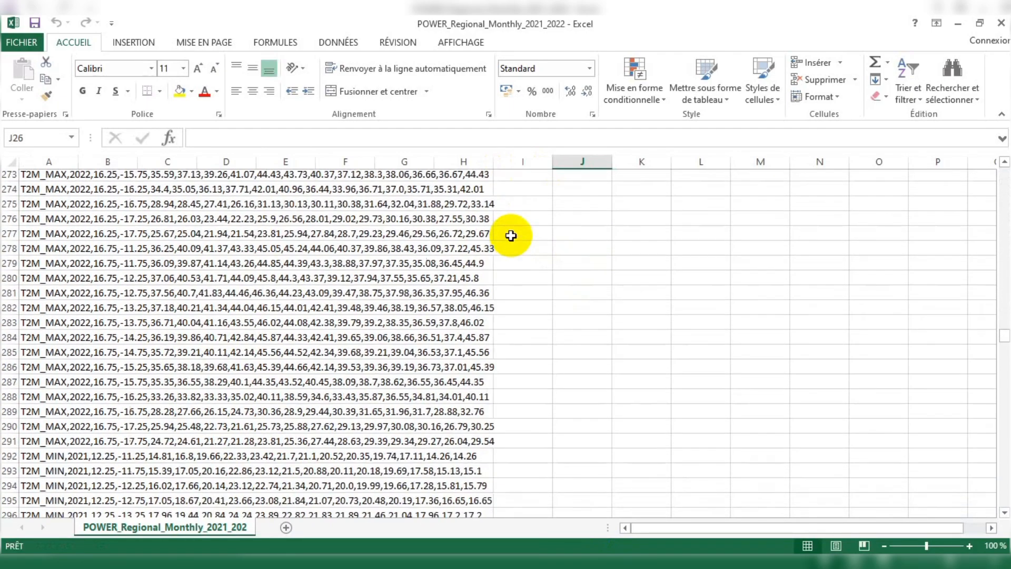
scroll(523, 253, "down", 8)
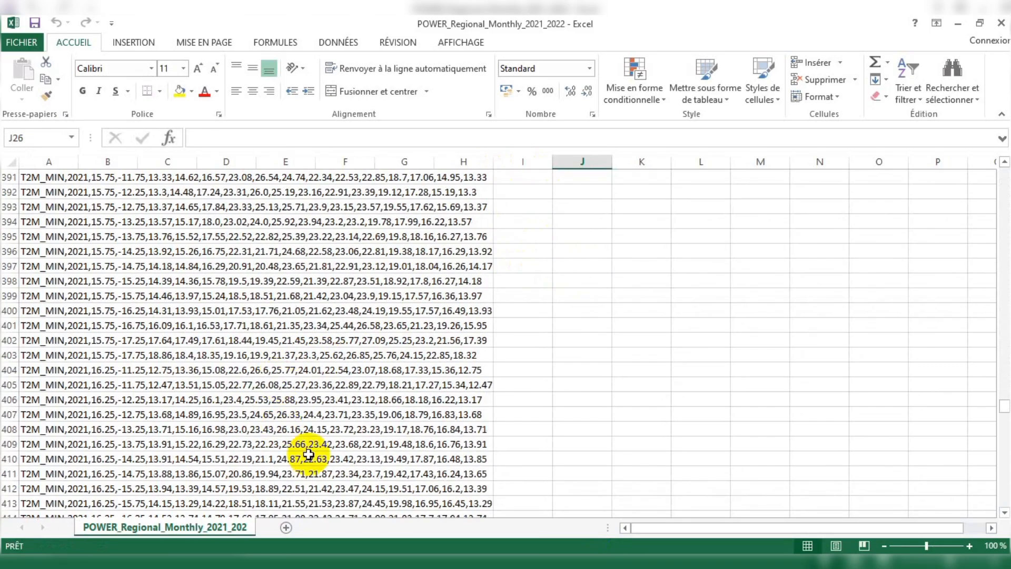
scroll(262, 473, "down", 20)
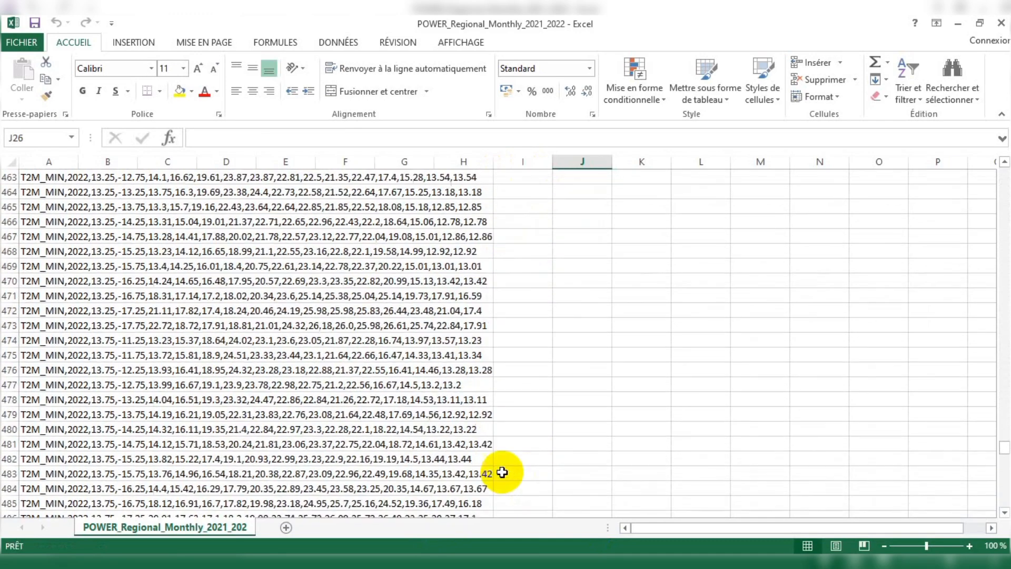
scroll(671, 429, "down", 14)
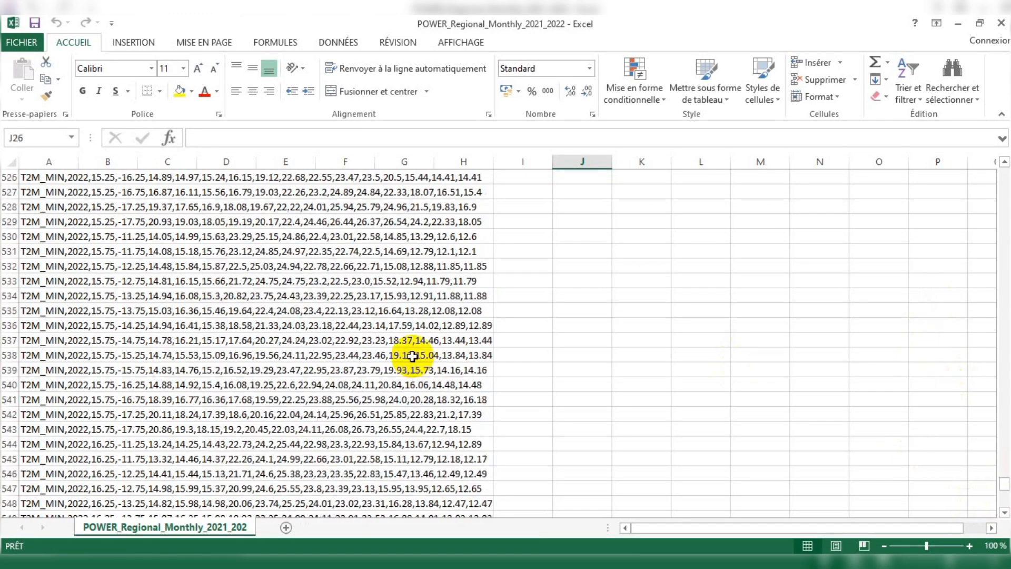
scroll(363, 347, "down", 15)
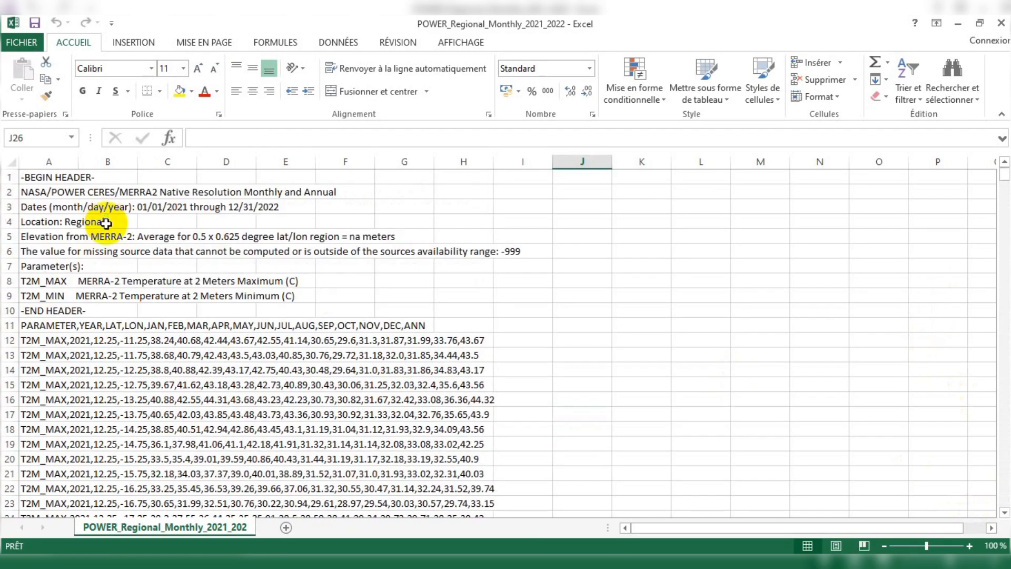
Highlight the metadata header block in rows 1 to 10 to examine it, then clear the selection.
left_click(26, 177)
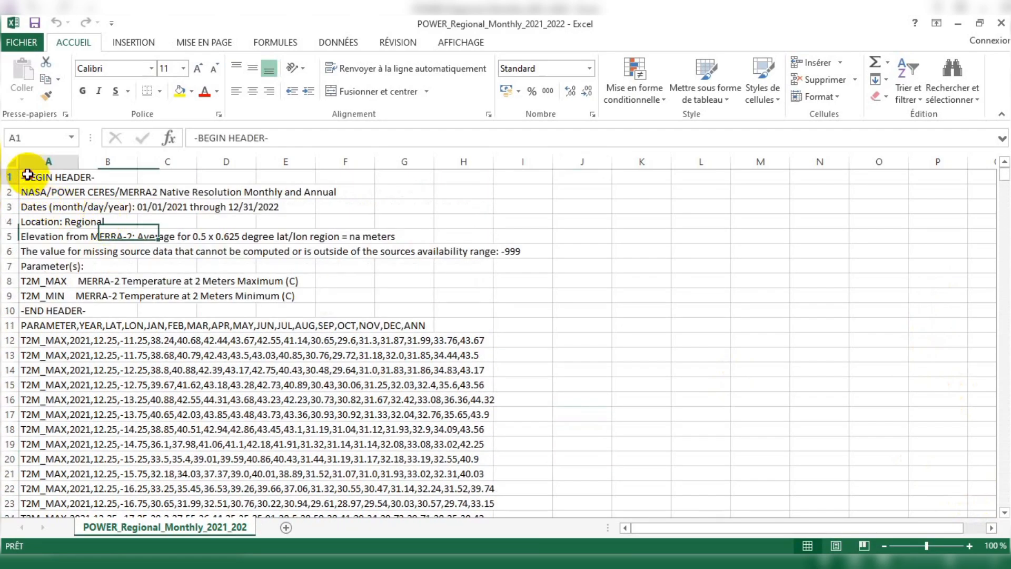
left_click(245, 311, "shift")
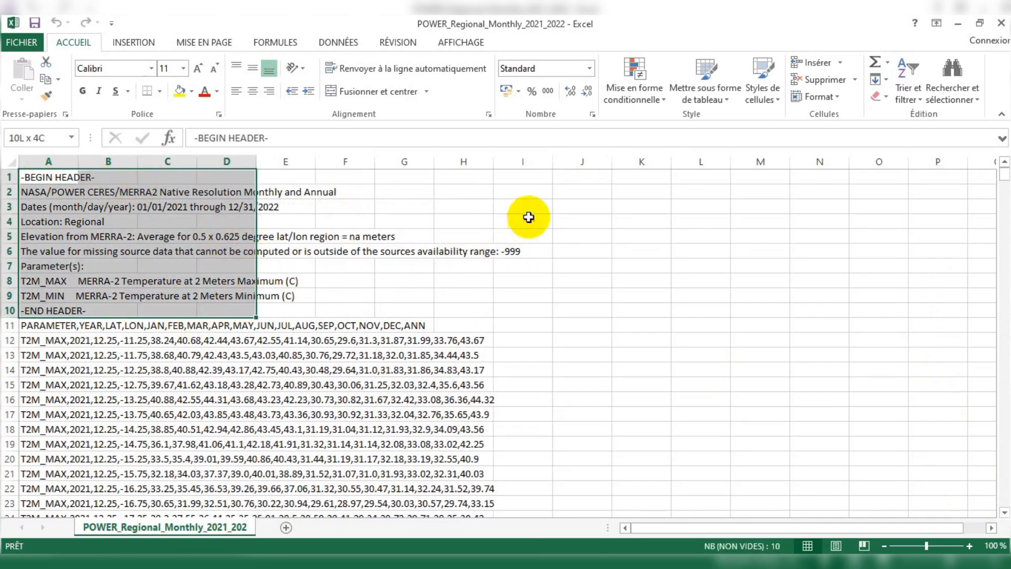
left_click(582, 235)
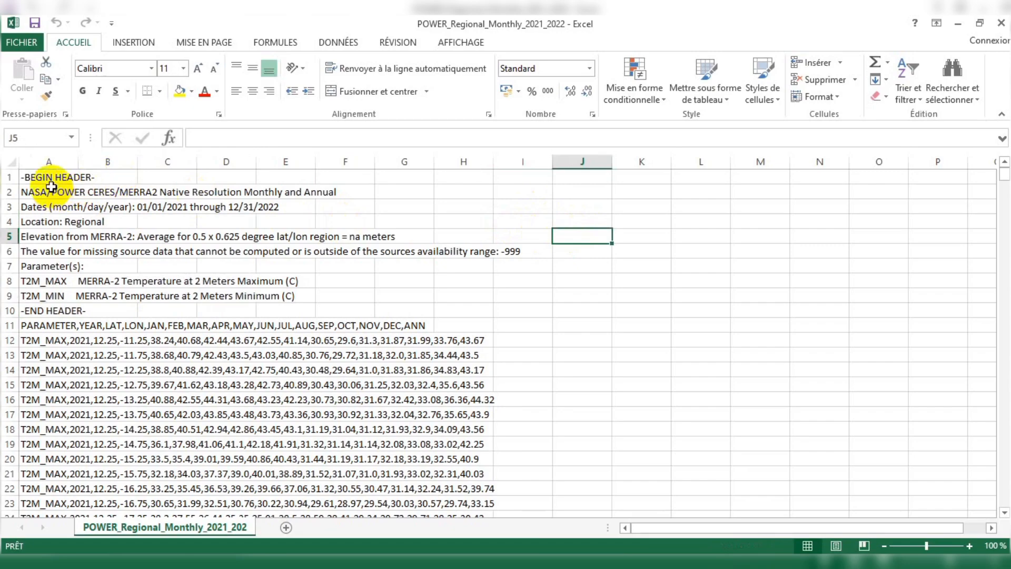
left_click_drag(42, 176, 525, 317)
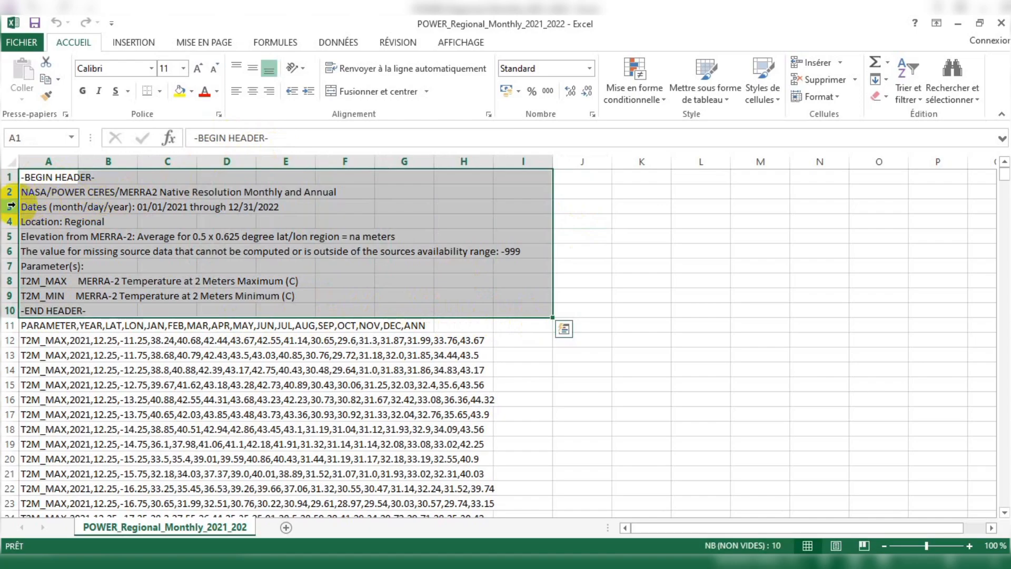
left_click(684, 300)
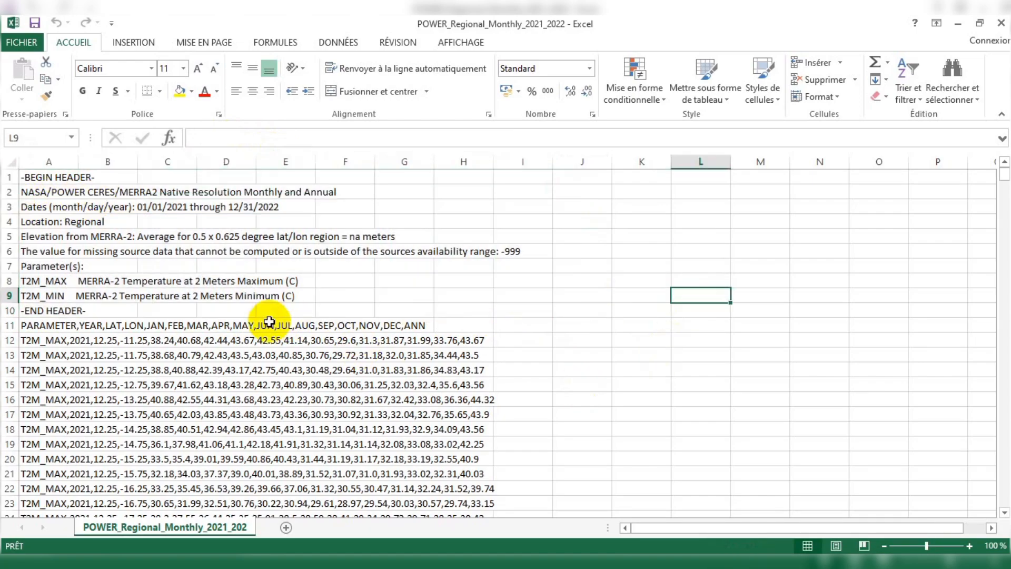
Copy the data table without the metadata header, from the column-name row to the last record (A11:H571).
scroll(234, 318, "down", 2)
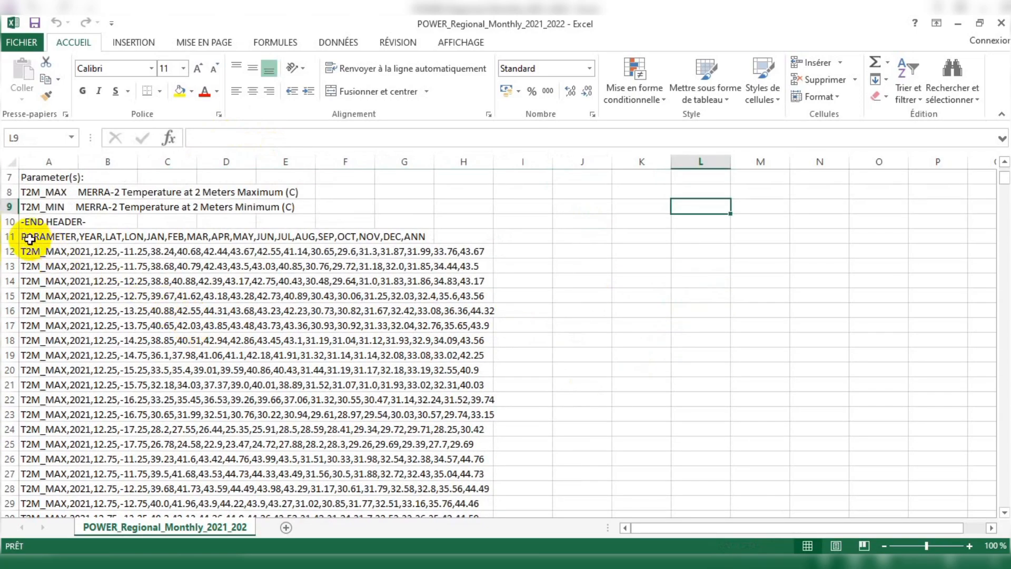
left_click_drag(29, 238, 483, 323)
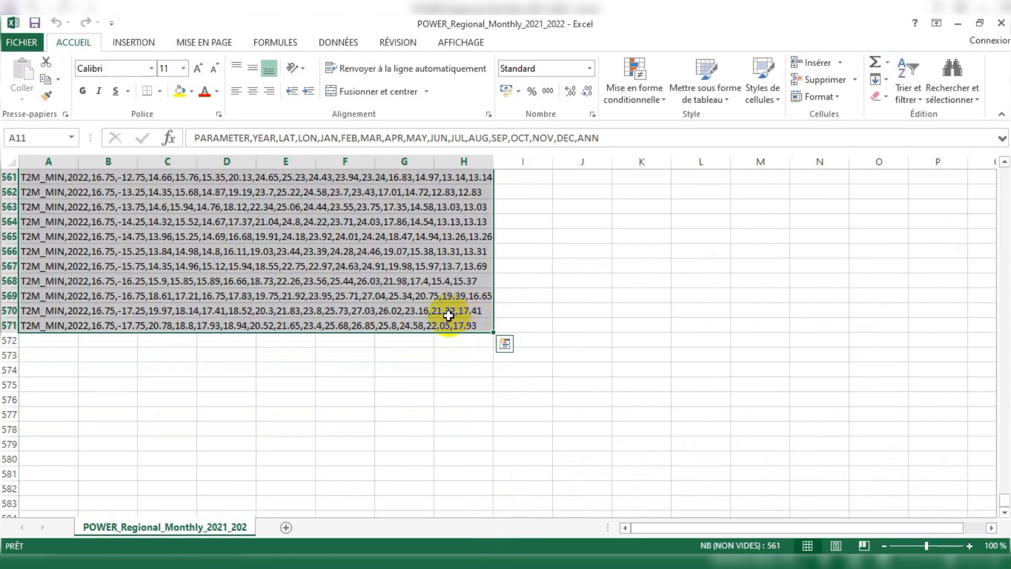
right_click(449, 315)
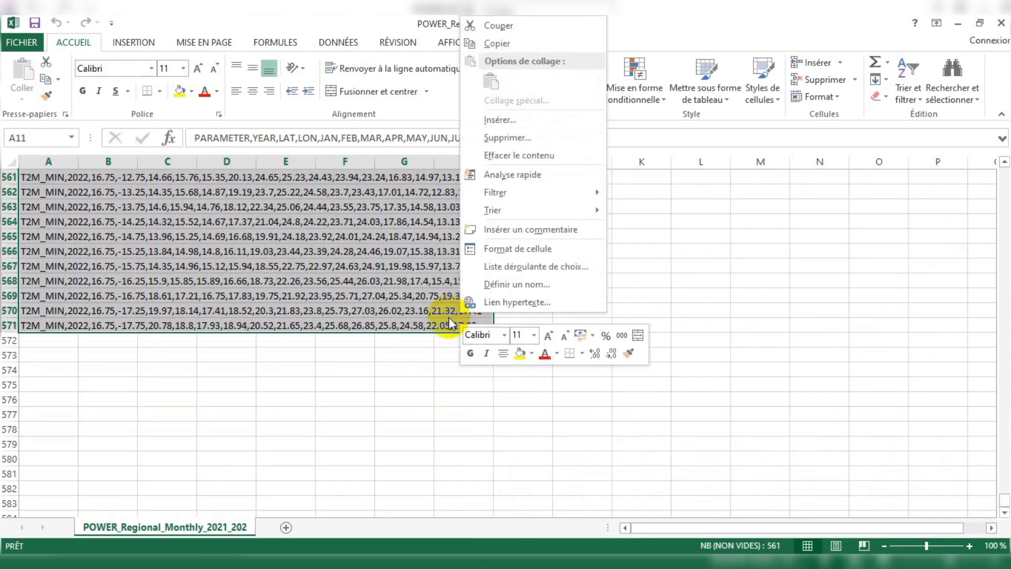
left_click(507, 46)
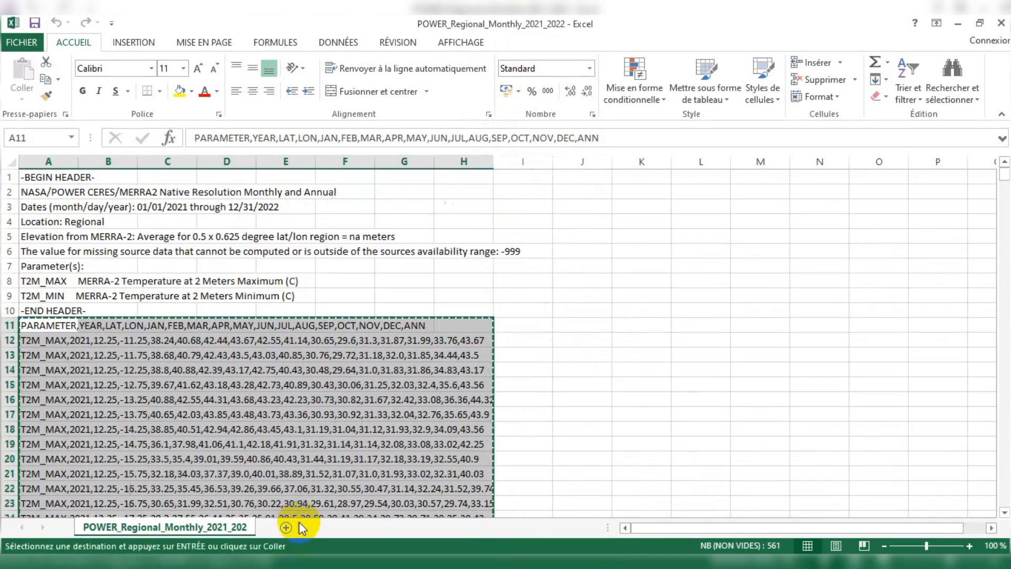
Add a new worksheet and paste the copied table into it as values, starting at cell A1.
left_click(285, 527)
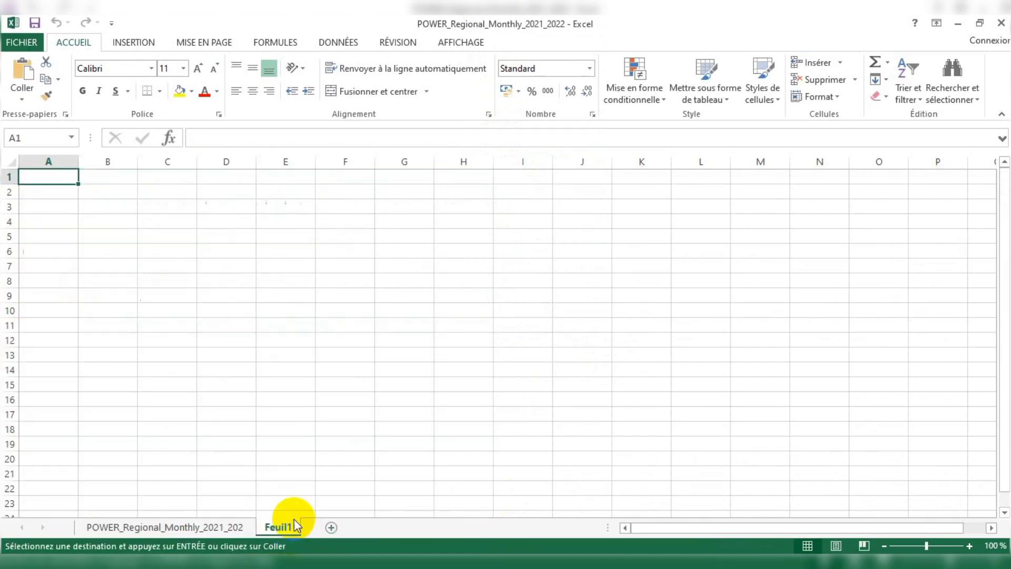
right_click(62, 176)
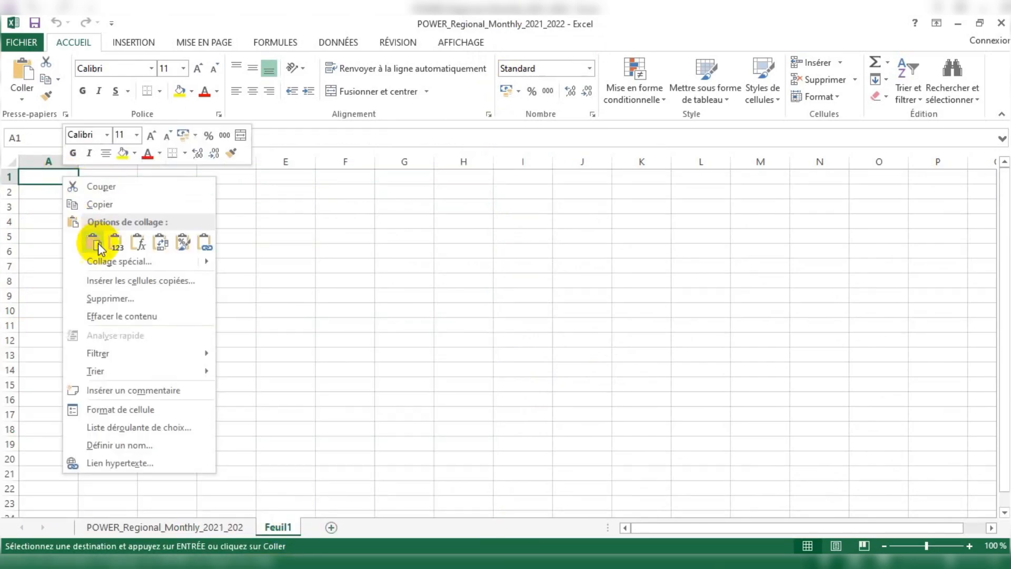
left_click(116, 243)
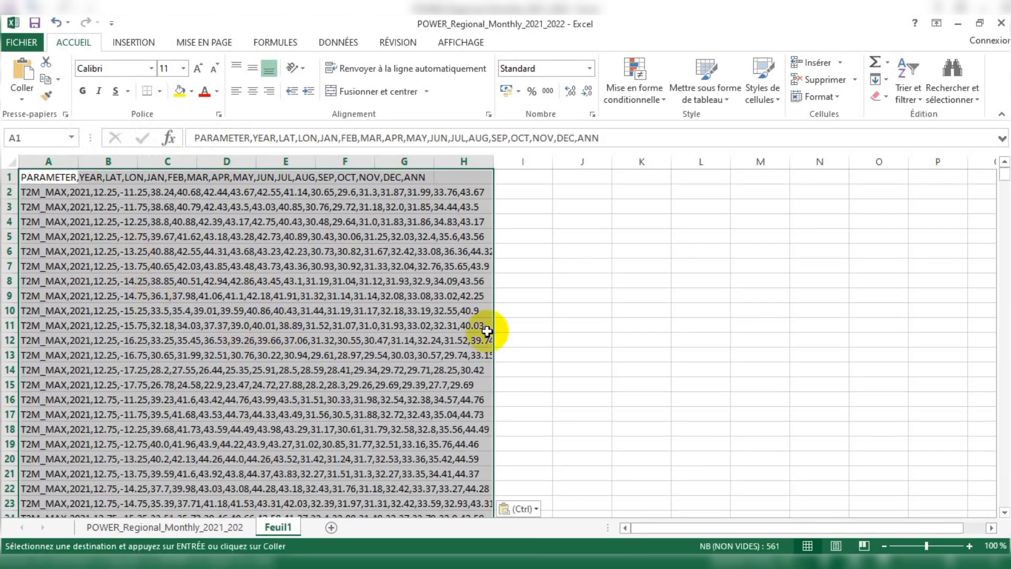
left_click(505, 325)
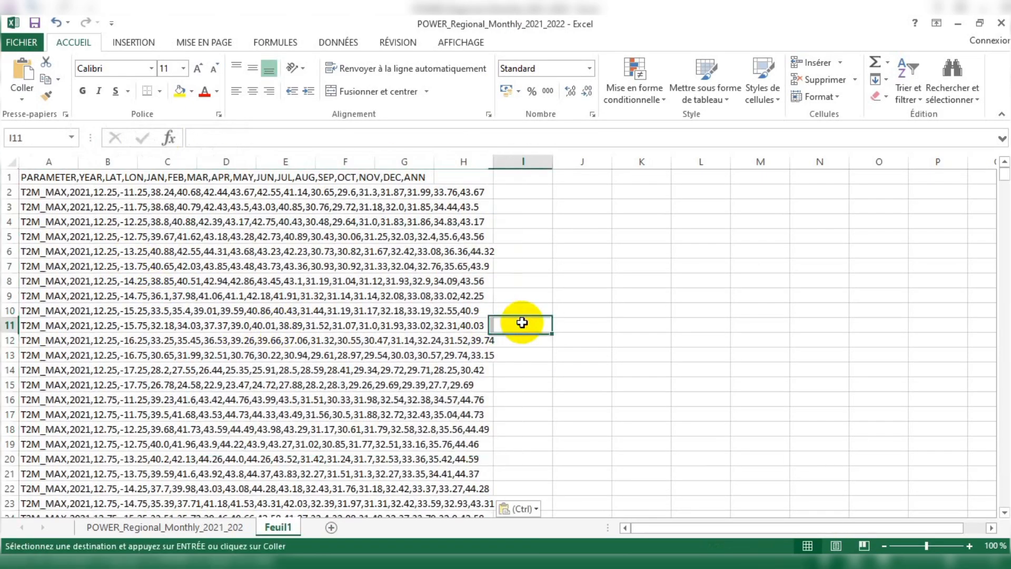
Split column A of the new sheet into separate columns as delimited text, adding the comma separator and keeping the Standard format.
left_click(53, 156)
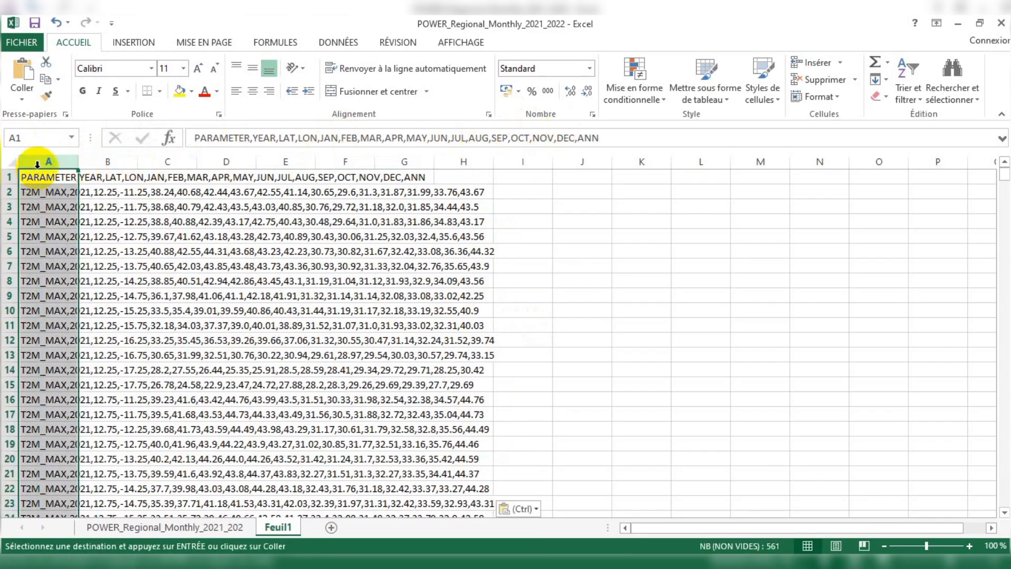
left_click(339, 42)
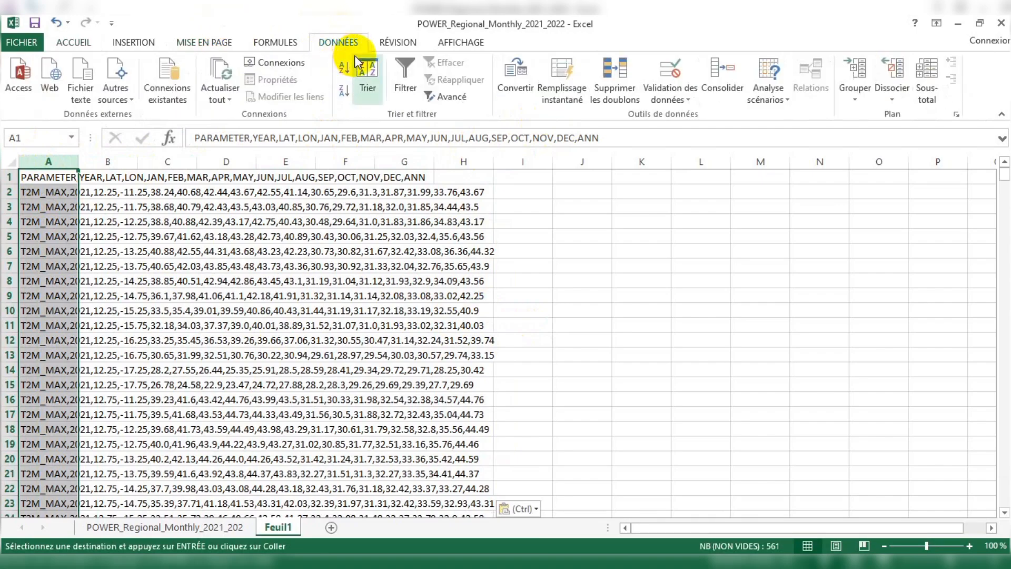
left_click(510, 88)
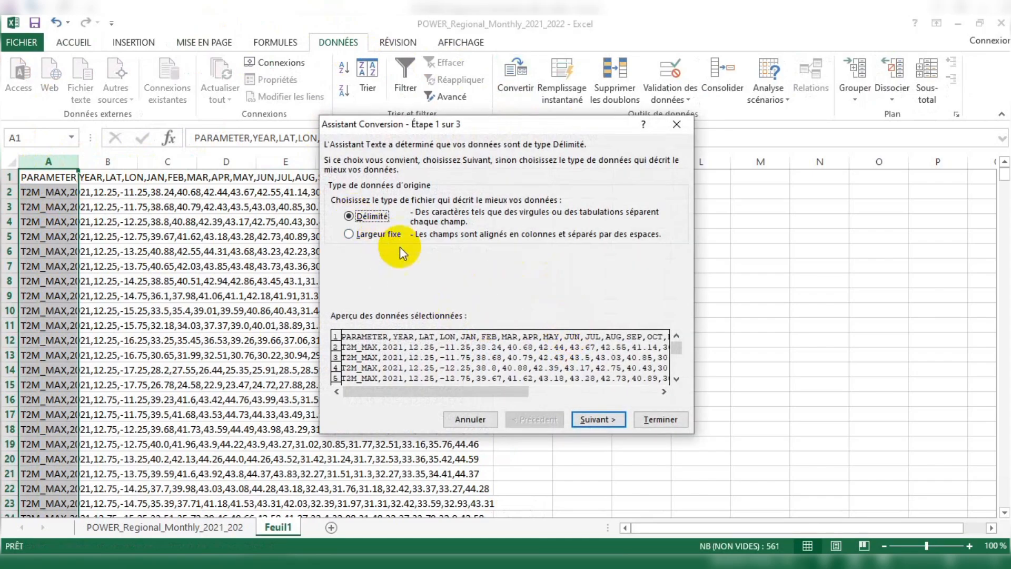
left_click(386, 238)
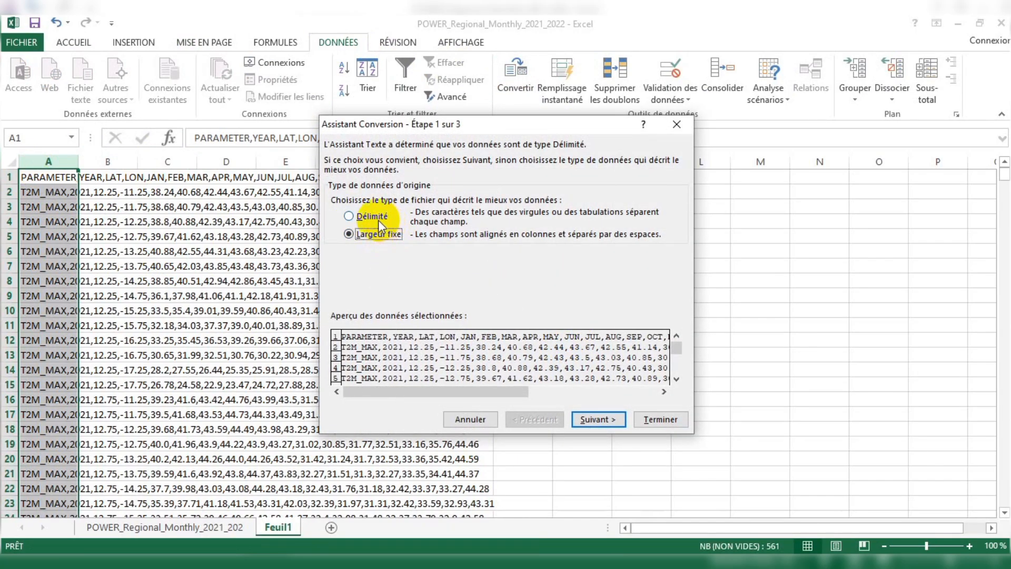
left_click(378, 219)
left_click(593, 419)
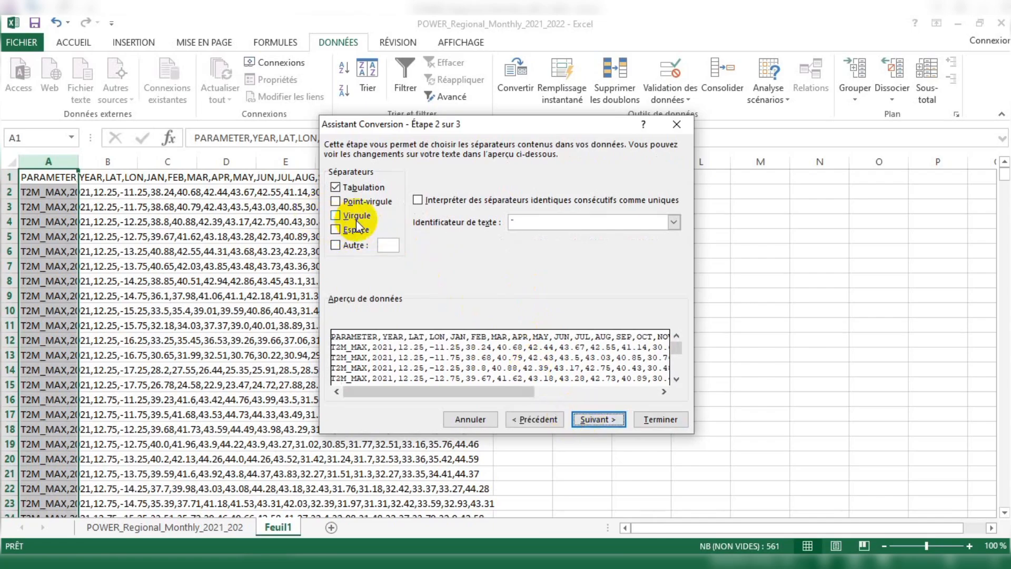
left_click(337, 217)
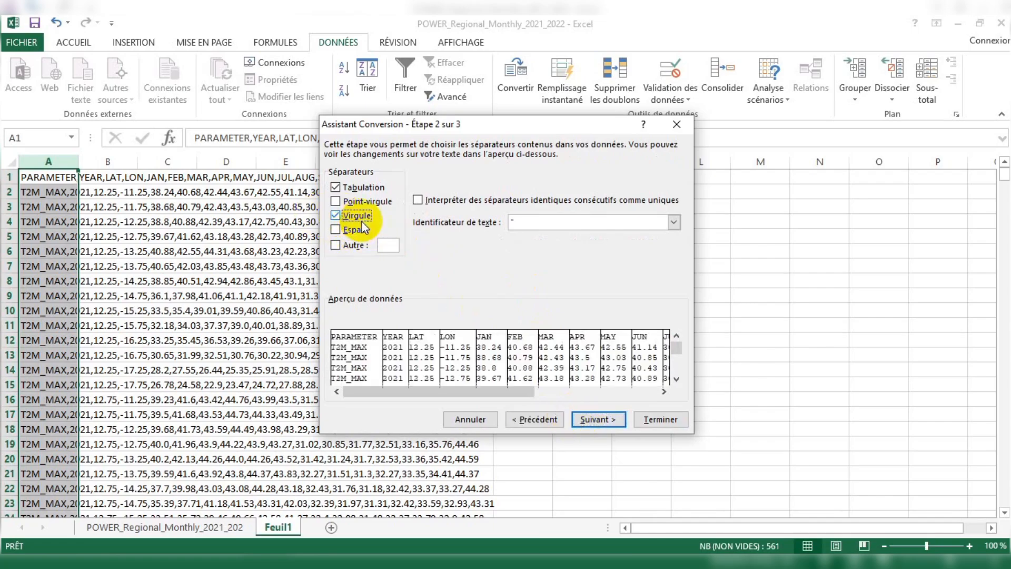
left_click(589, 419)
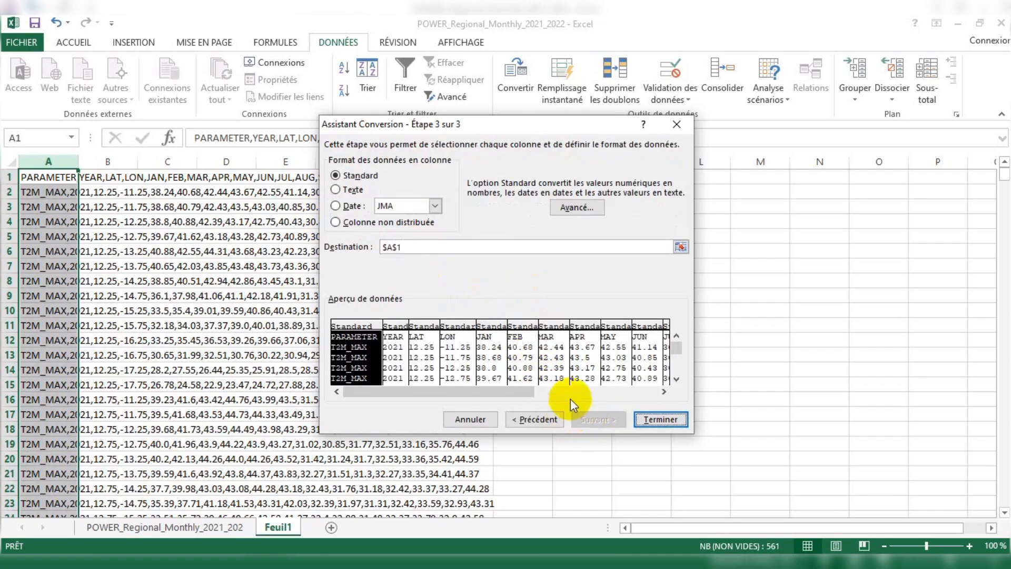
left_click(660, 419)
left_click(491, 309)
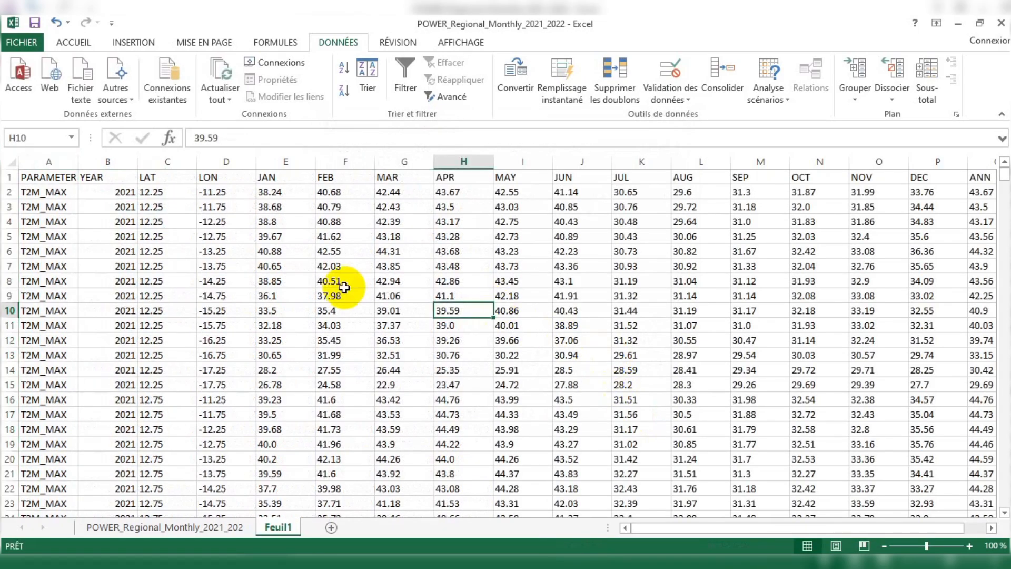
Review the rows of the split table, checking the parameter, year, latitude, longitude and monthly temperature columns.
scroll(315, 274, "down", 2)
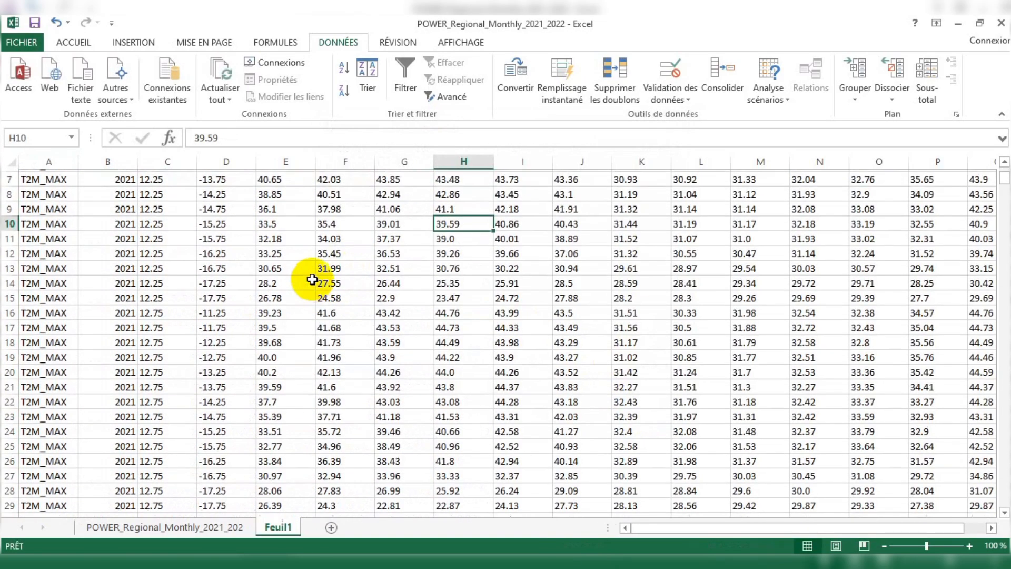
scroll(295, 275, "up", 2)
scroll(522, 325, "down", 5)
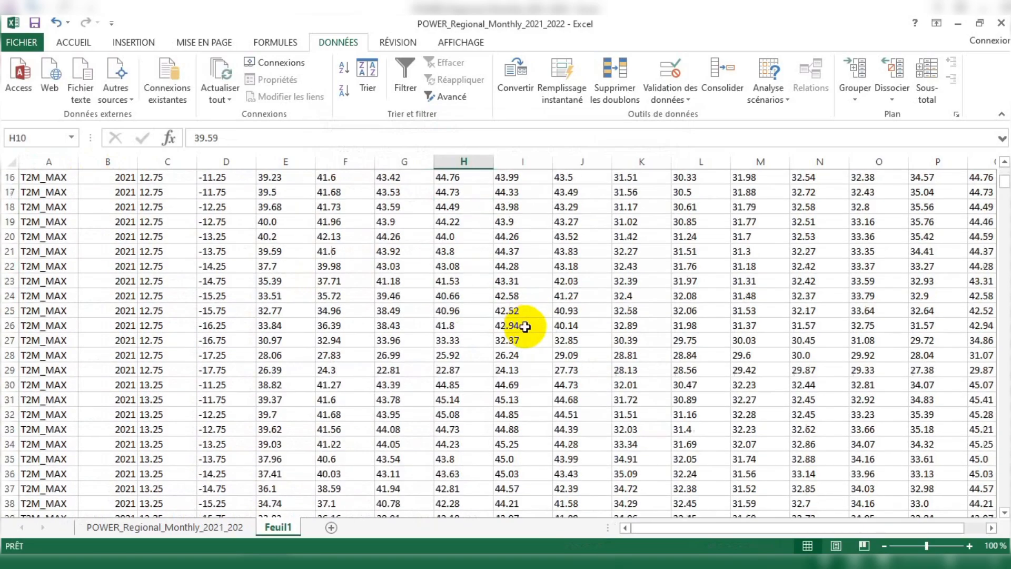
scroll(173, 267, "up", 4)
scroll(147, 248, "up", 1)
scroll(119, 226, "down", 14)
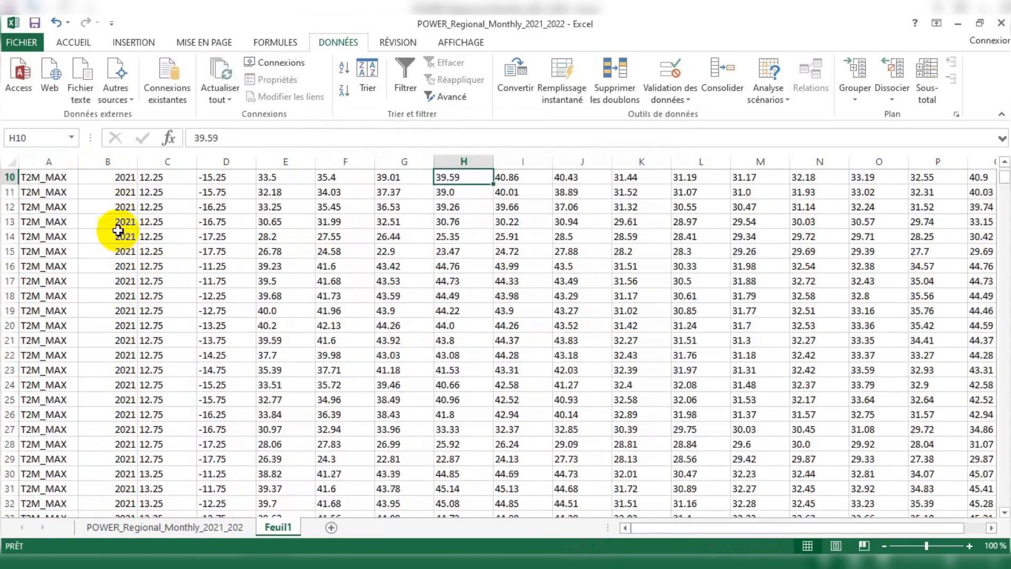
Examine the parameter and year columns down the whole table, comparing the T2M_MAX and T2M_MIN records for 2021 and 2022.
scroll(289, 287, "down", 9)
scroll(289, 290, "up", 20)
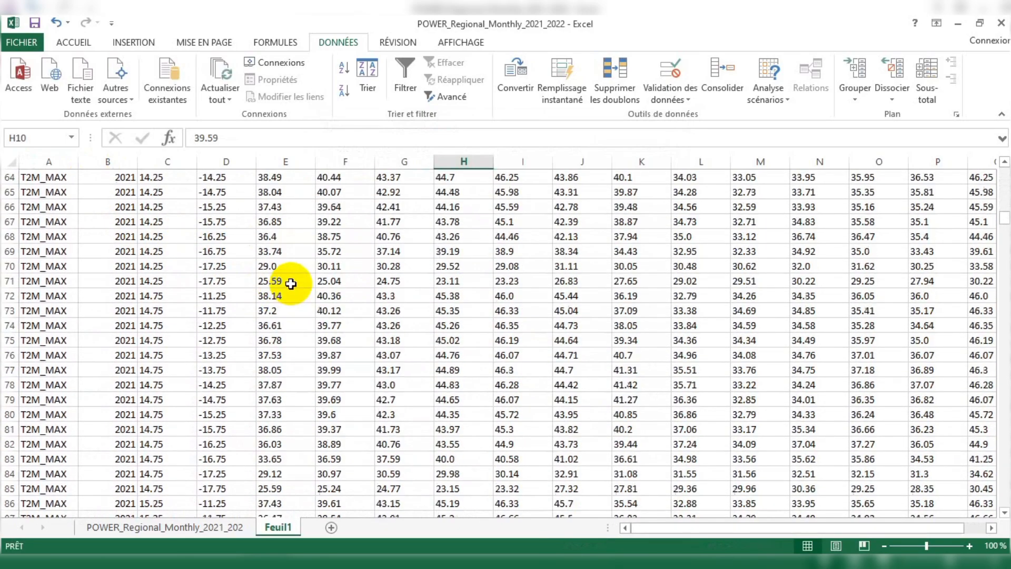
scroll(159, 240, "up", 2)
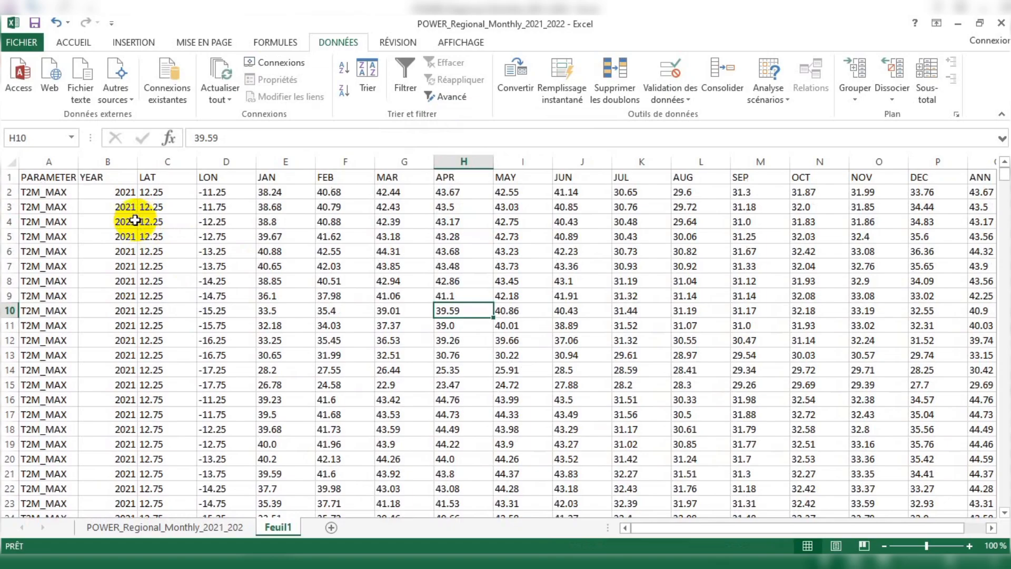
scroll(148, 313, "down", 19)
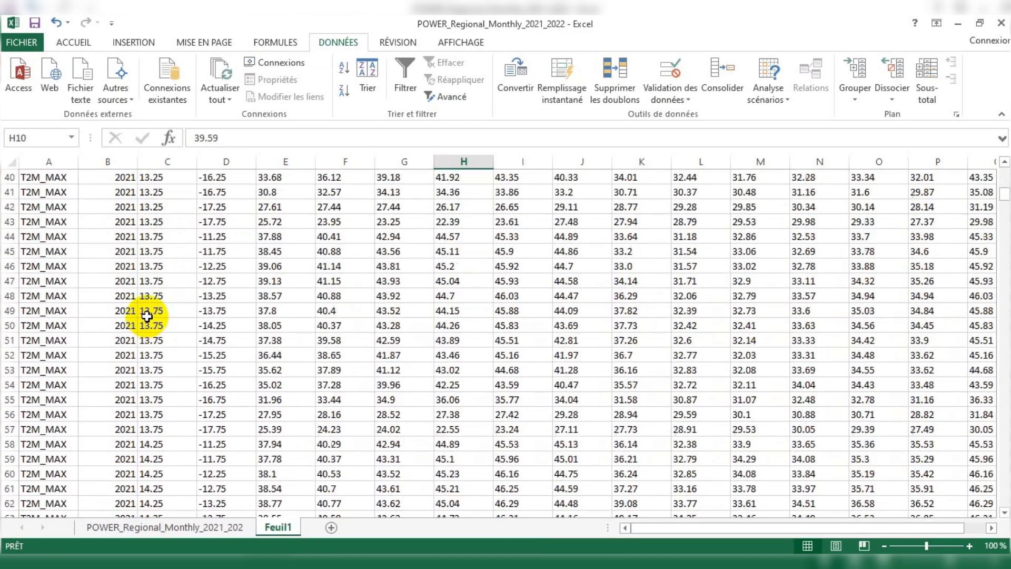
scroll(148, 313, "down", 12)
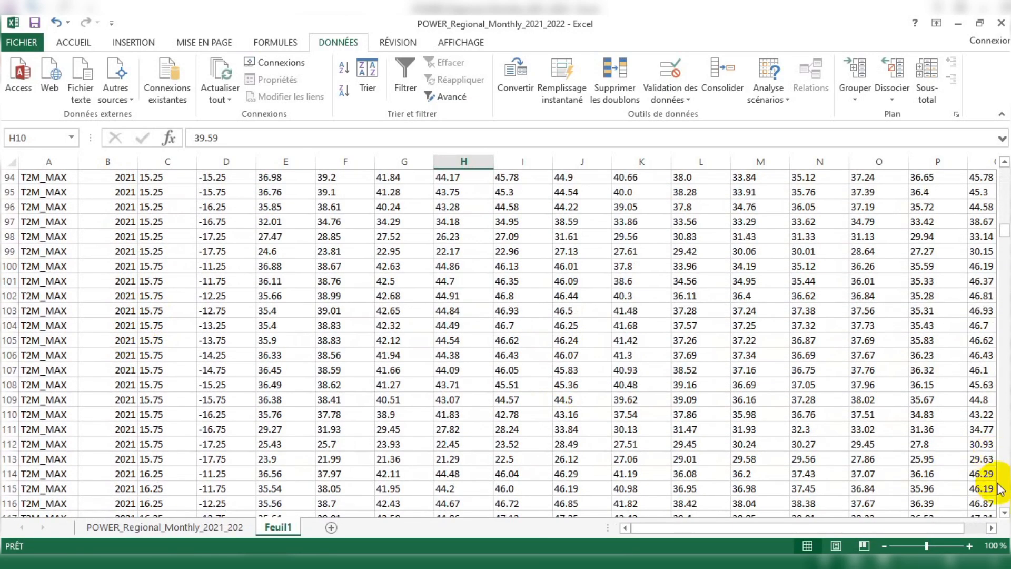
left_click(1004, 474)
left_click(1004, 473)
left_click(1004, 474)
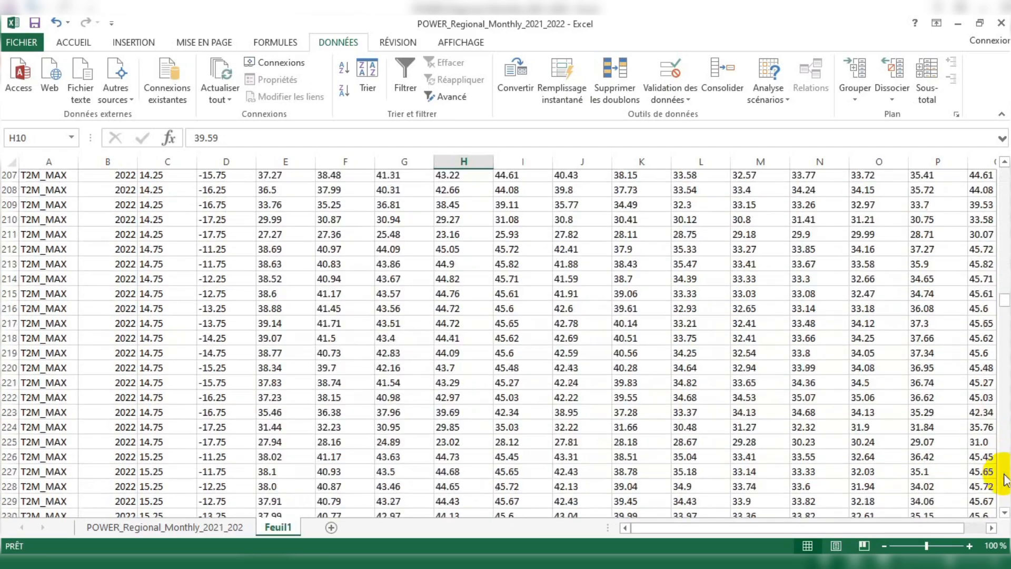
left_click(1004, 474)
left_click(1004, 474)
left_click(1004, 474)
left_click(1004, 474)
left_click(1004, 476)
left_click(1004, 477)
left_click(1004, 477)
left_click(1004, 477)
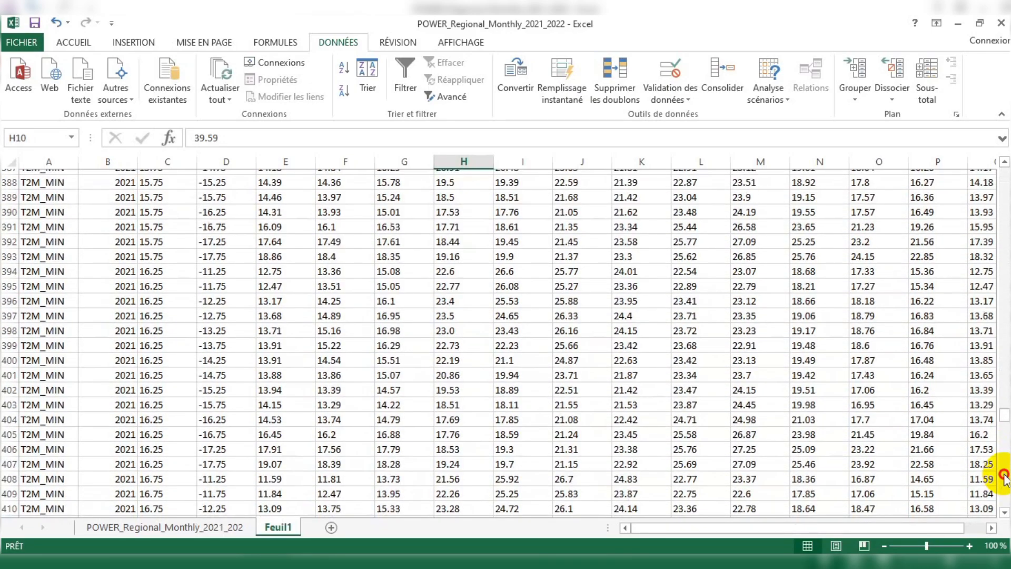
left_click(1004, 476)
left_click(1004, 477)
left_click(1004, 477)
left_click(1004, 476)
scroll(601, 389, "up", 9)
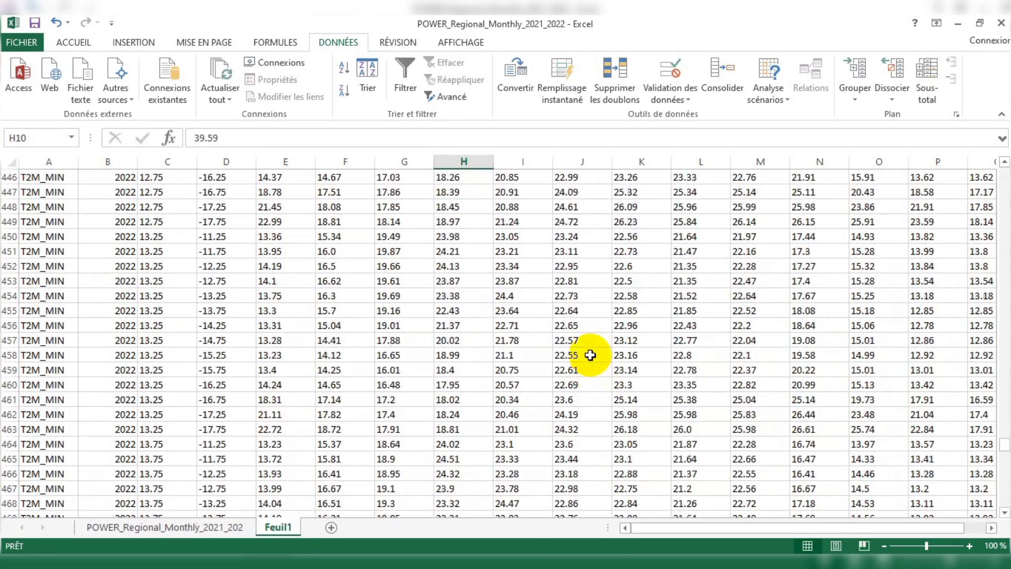
scroll(587, 340, "up", 14)
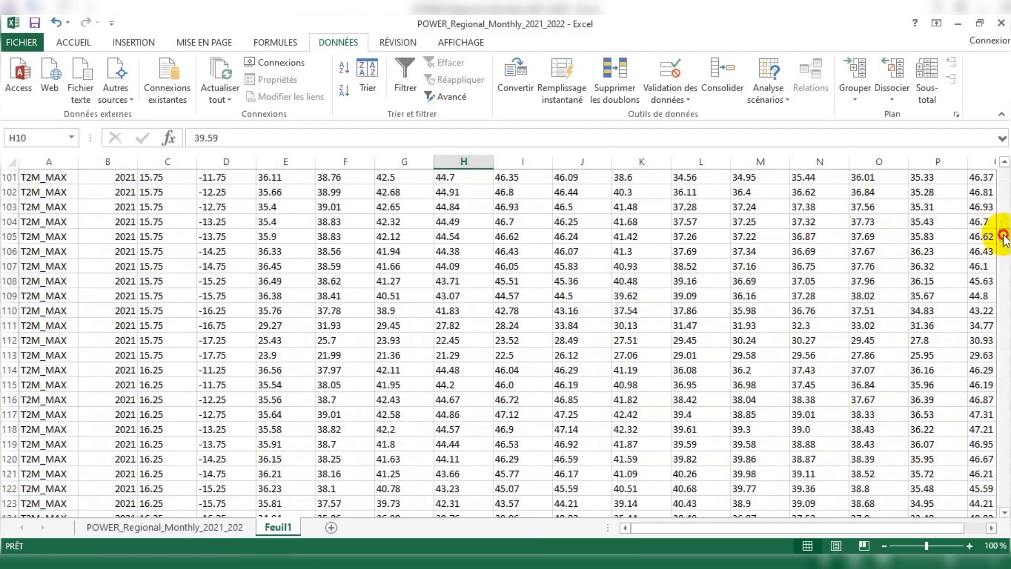
Recheck the T2M_MAX rows to see where the year changes from 2021 to 2022, ending back at the header row.
scroll(147, 270, "down", 19)
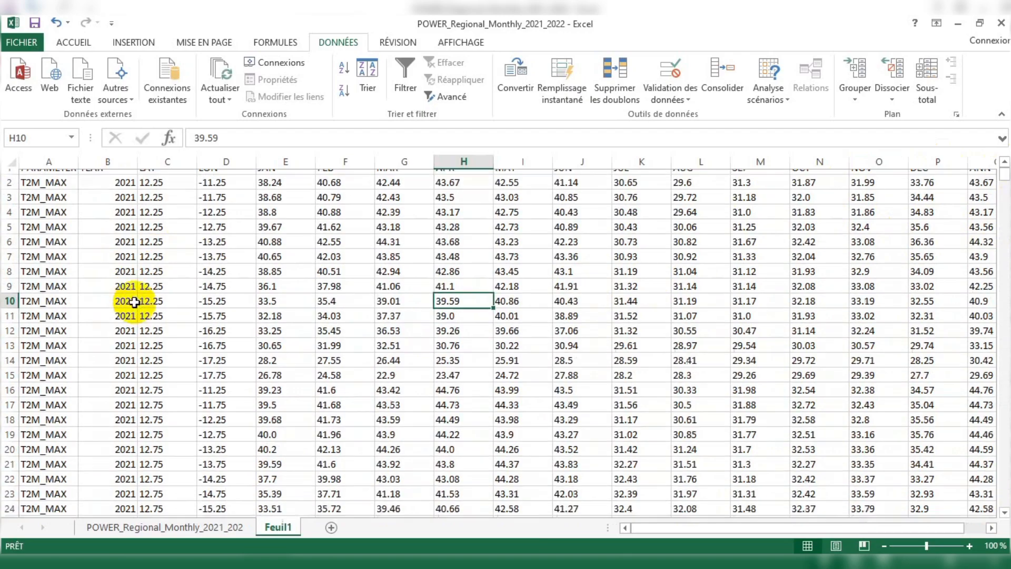
scroll(136, 273, "down", 20)
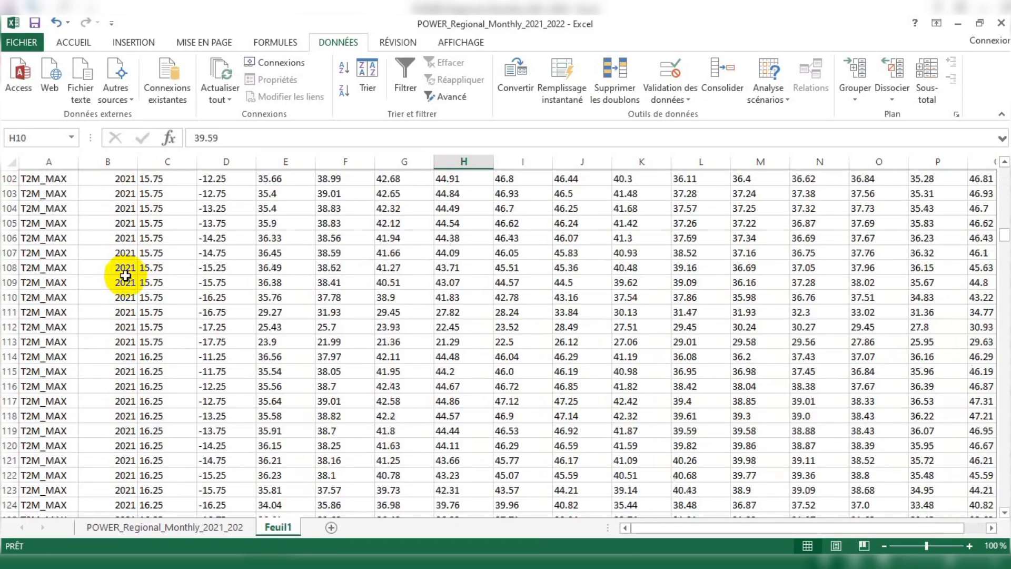
scroll(138, 271, "down", 9)
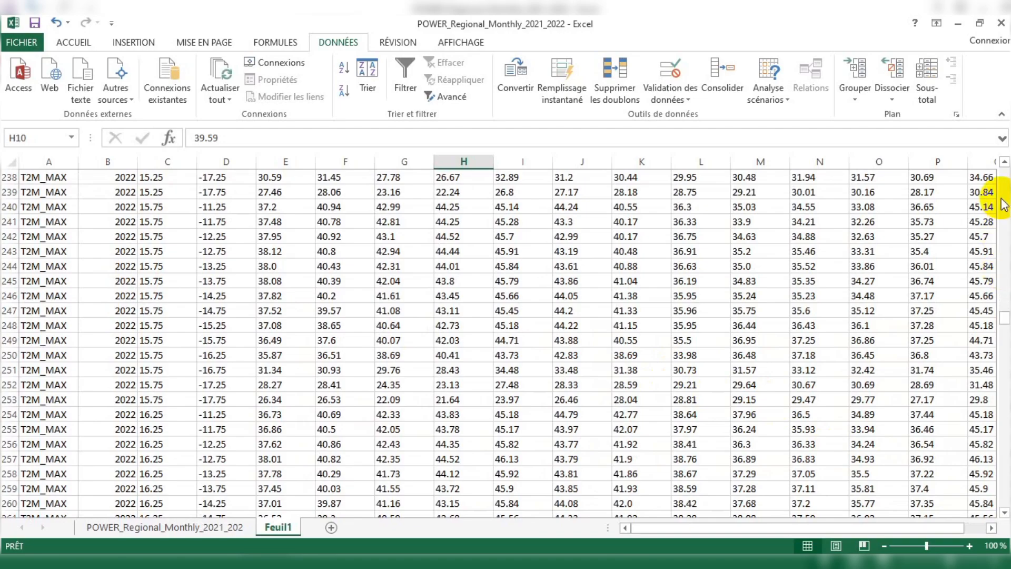
scroll(1003, 206, "up", 15)
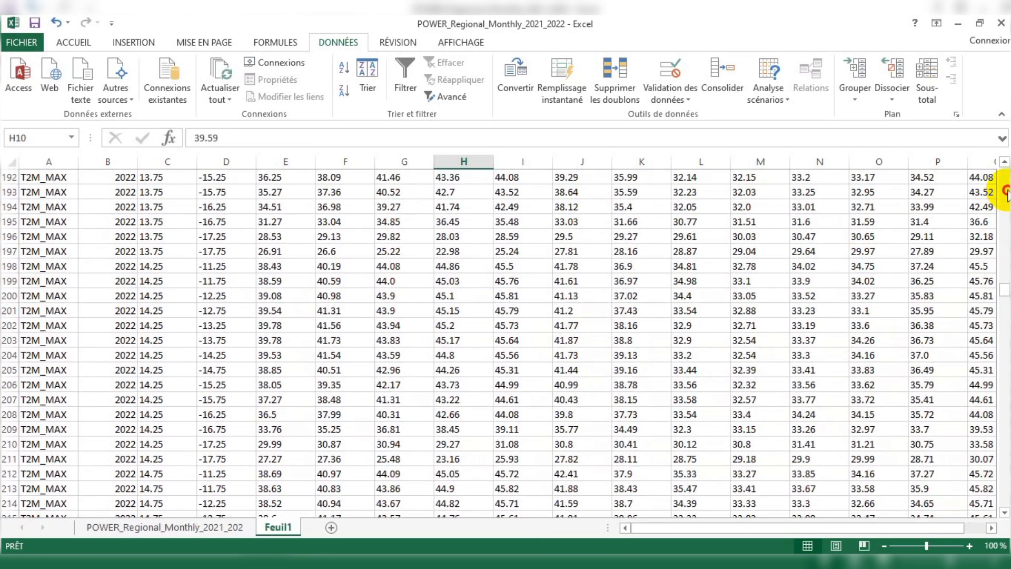
left_click(1006, 193)
left_click(1007, 189)
left_click(1005, 187)
left_click(1005, 187)
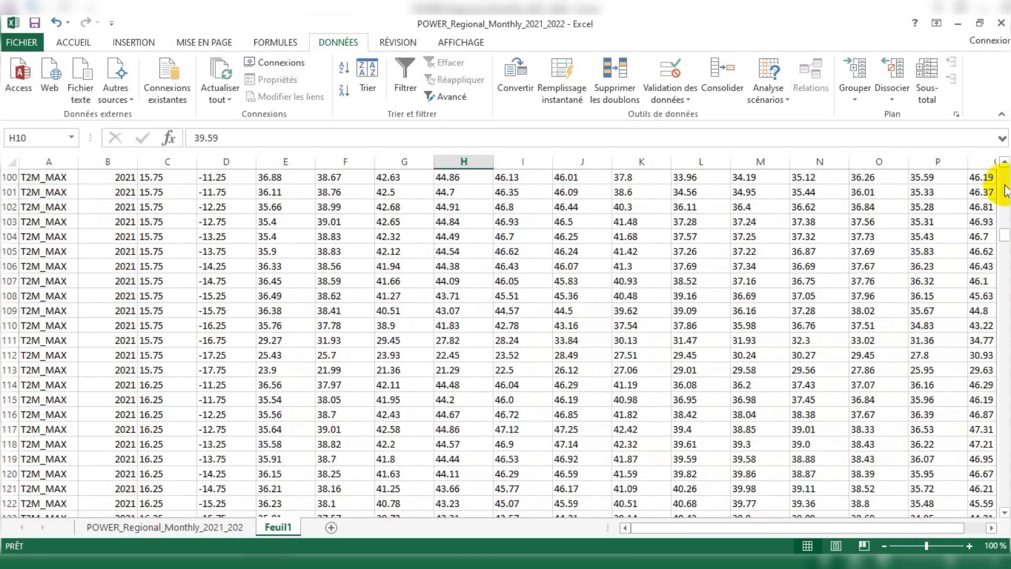
left_click(1005, 185)
left_click(1005, 186)
left_click(1004, 186)
left_click_drag(1005, 185, 1005, 178)
scroll(569, 298, "up", 3)
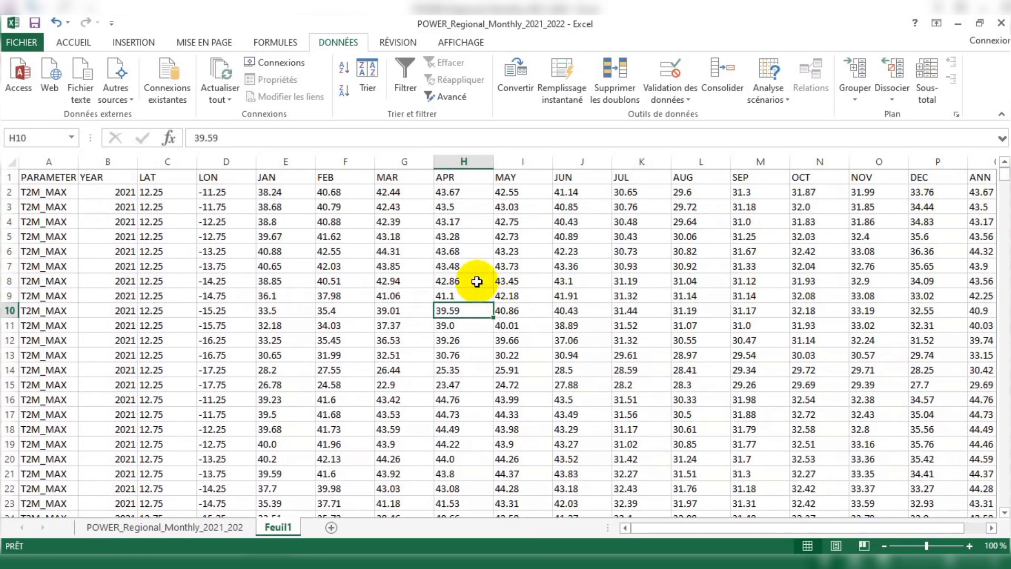
Delete the original POWER_Regional_Monthly_2021_202 worksheet, keeping only Feuil1 with the split table.
left_click(243, 532)
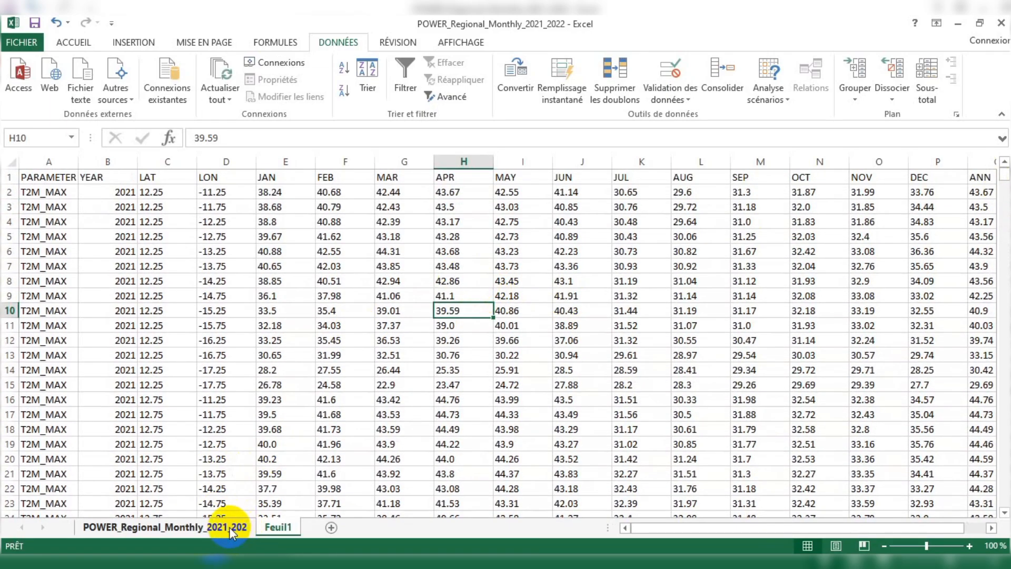
right_click(229, 526)
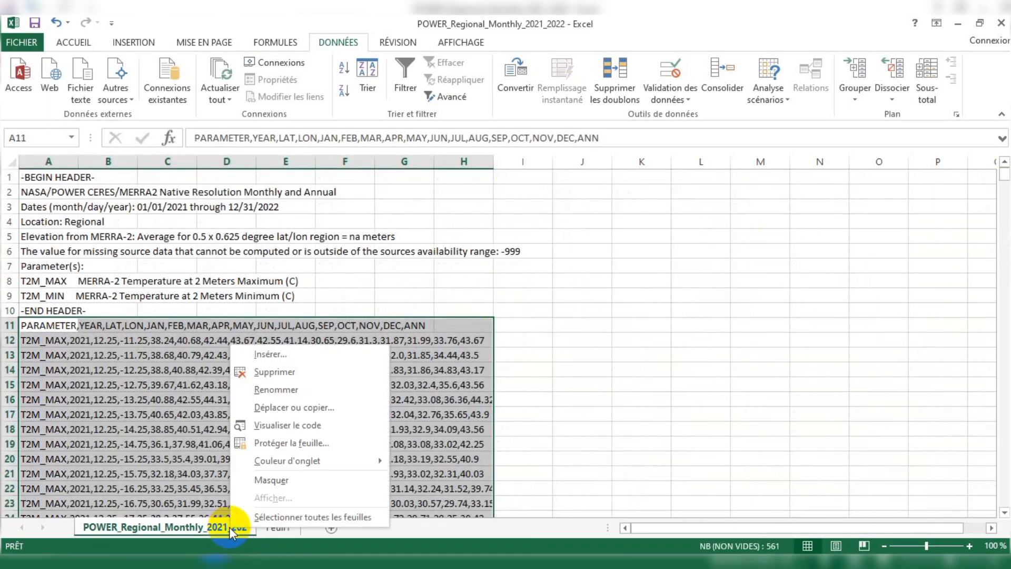
left_click(294, 372)
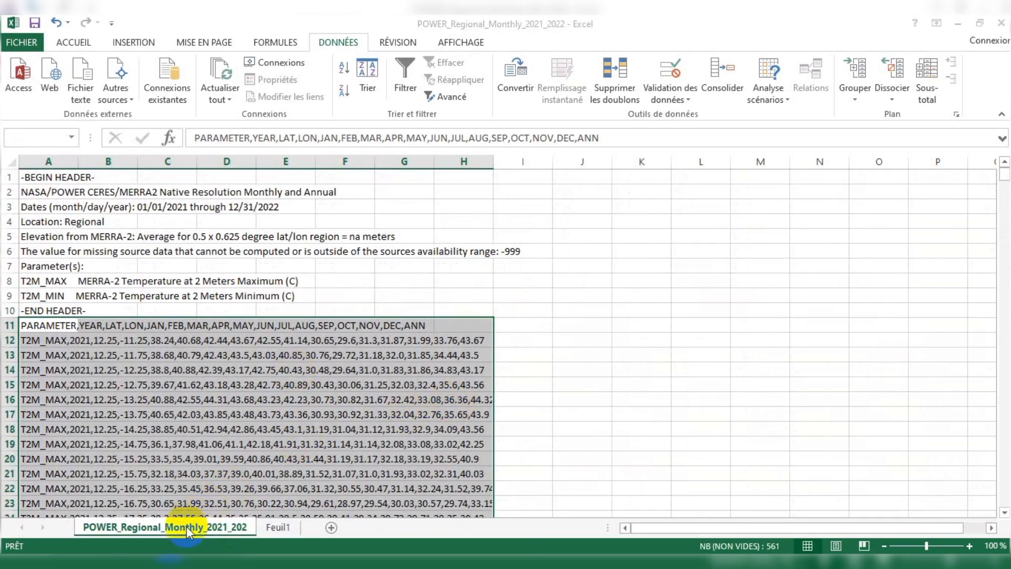
left_click(480, 329)
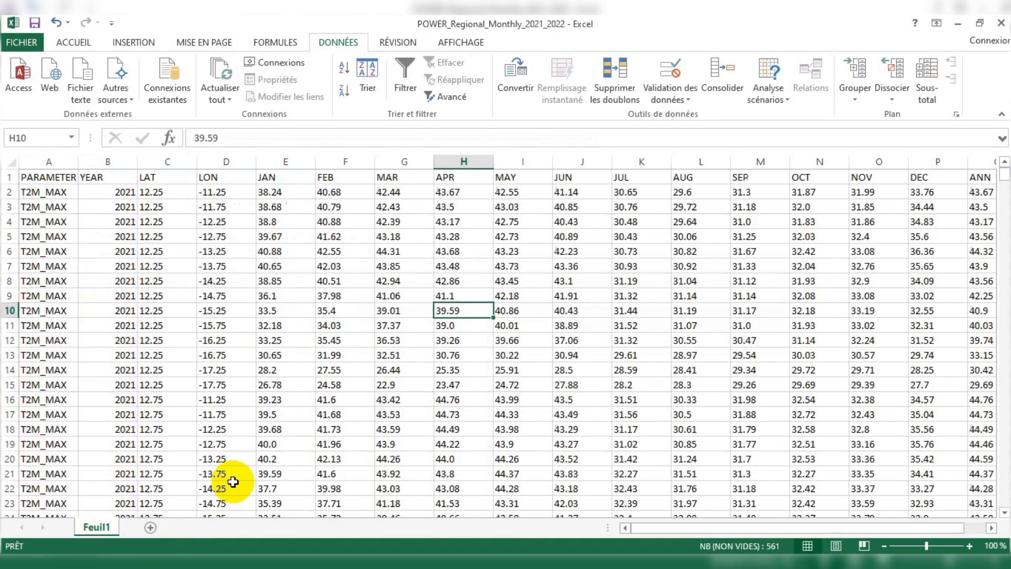
left_click(205, 343)
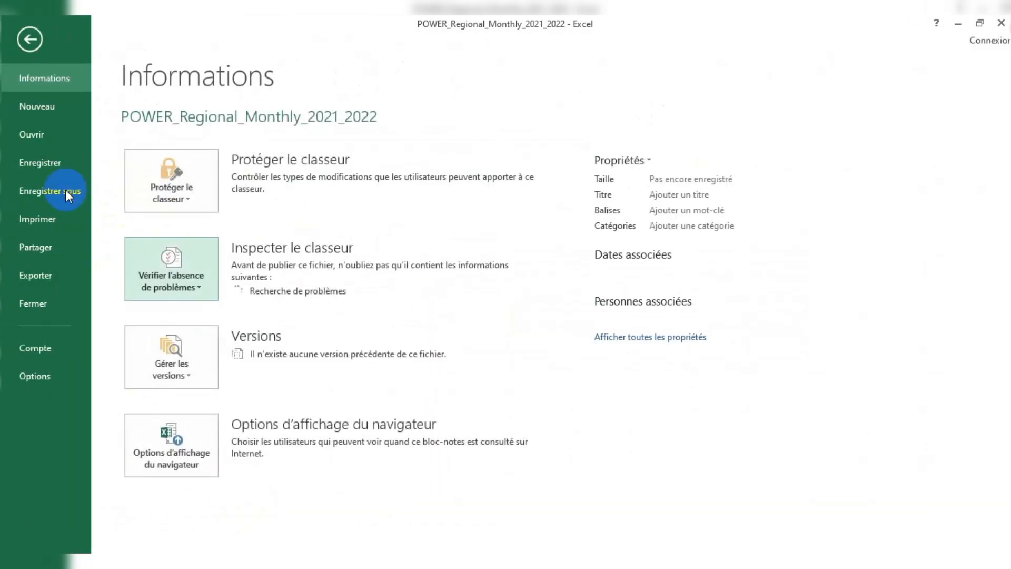
Start saving a copy of the workbook as CSV (séparateur: point-virgule) in the Espace de Travail folder.
left_click(66, 190)
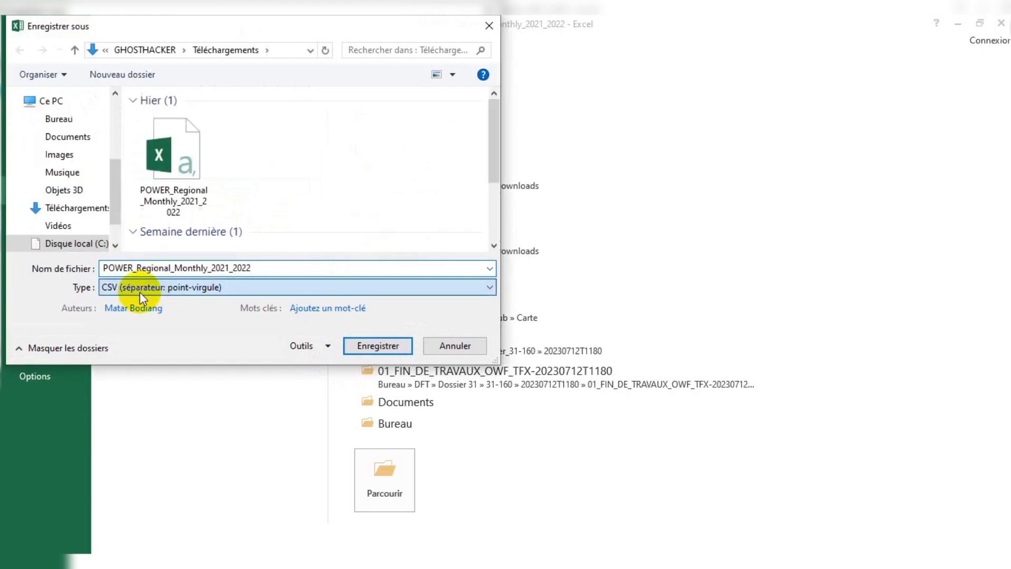
left_click(149, 289)
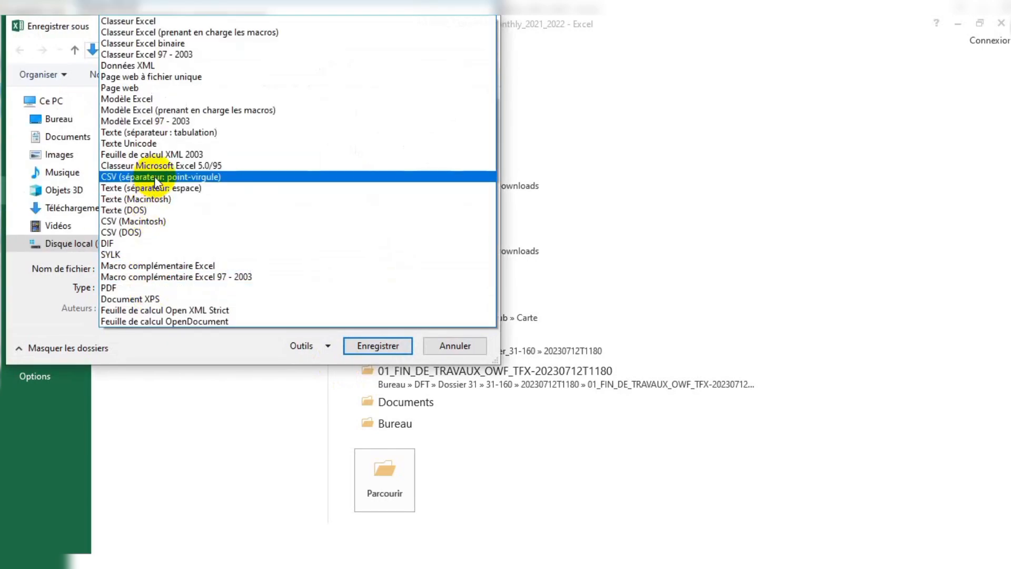
left_click(206, 182)
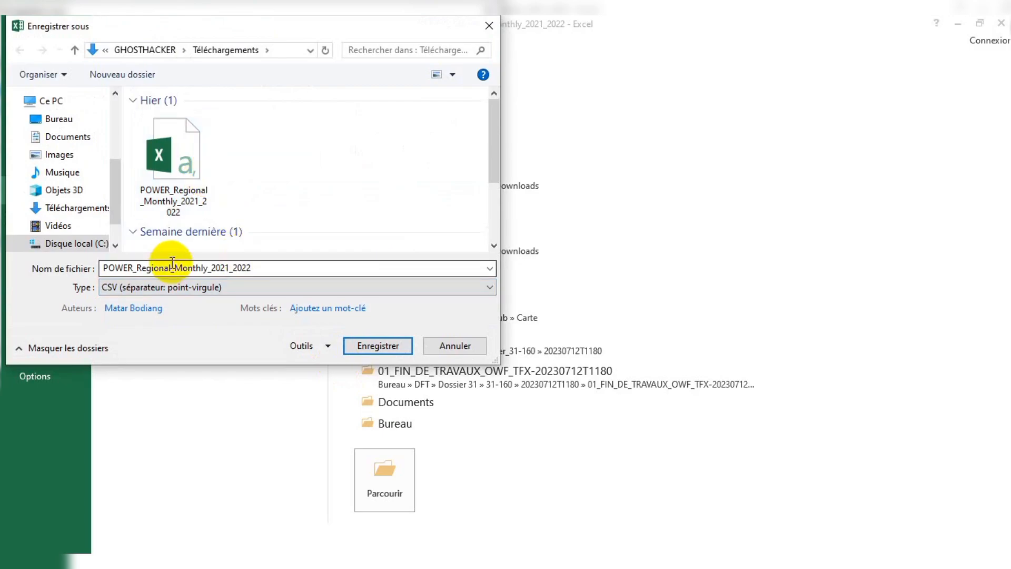
left_click(87, 208)
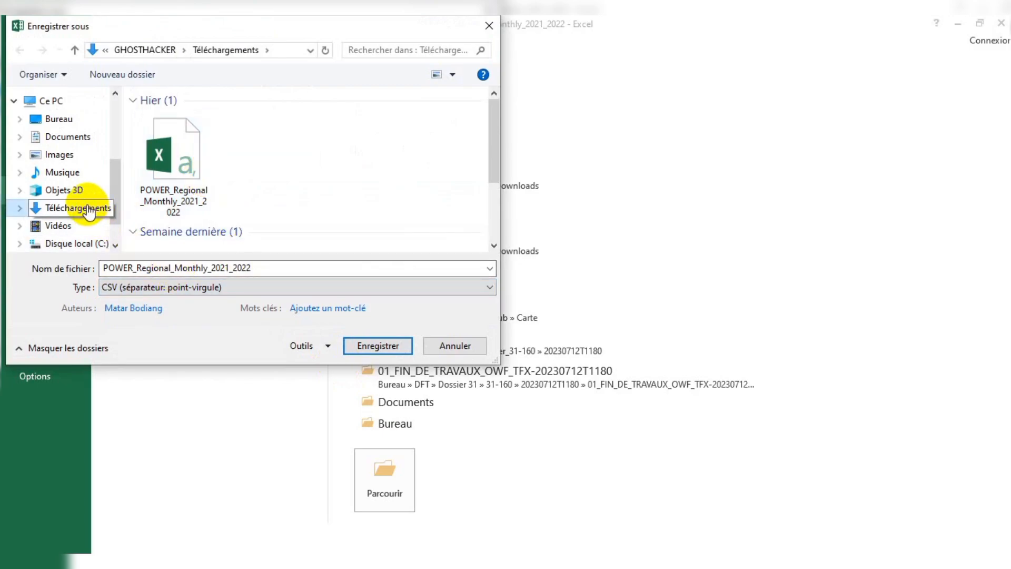
scroll(87, 203, "up", 2)
scroll(24, 180, "up", 1)
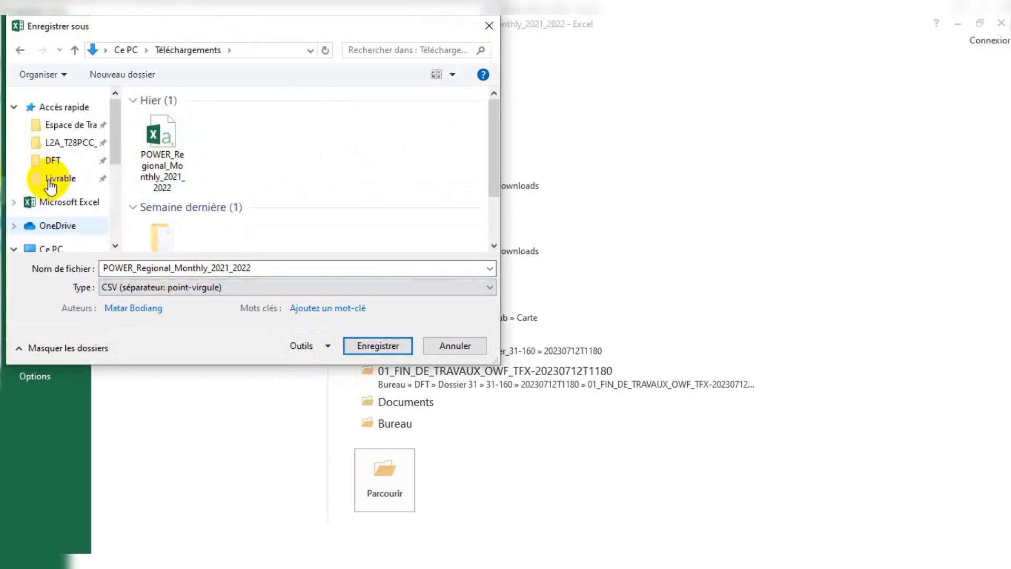
left_click(97, 124)
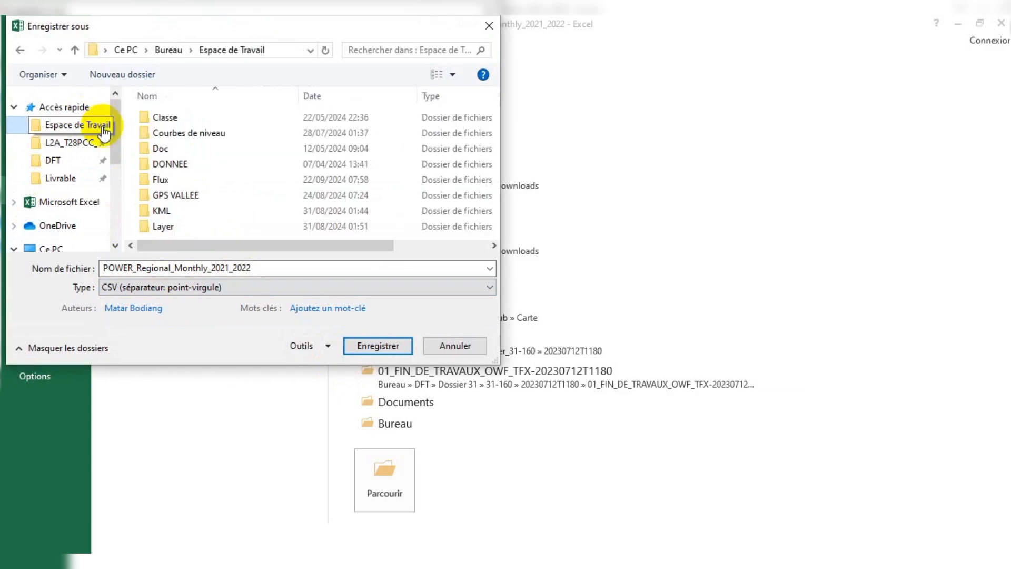
scroll(214, 191, "down", 5)
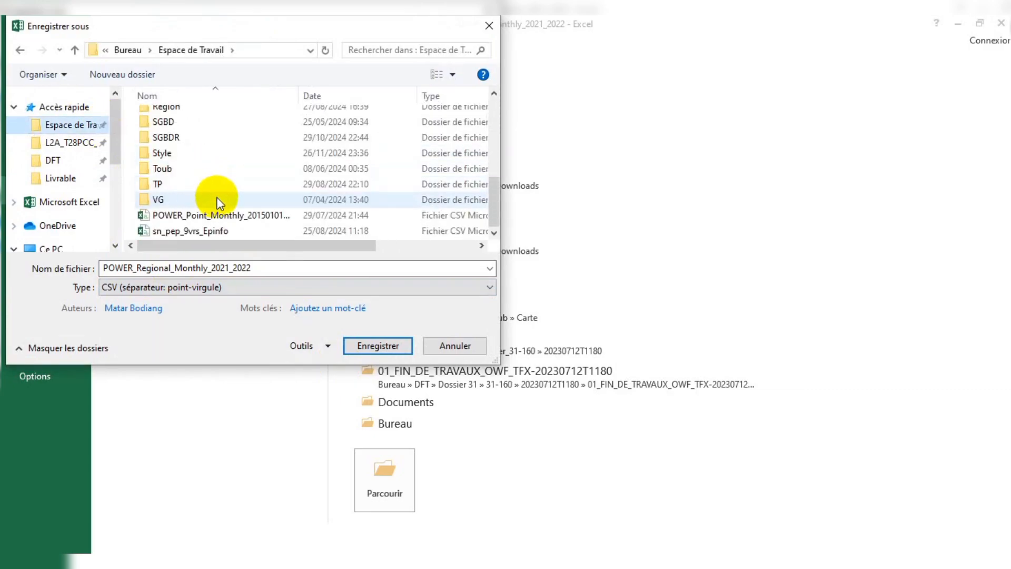
Try to save the file as POWER2021_2022, but decline the CSV format and cancel the save.
left_click(274, 269)
left_click(269, 269)
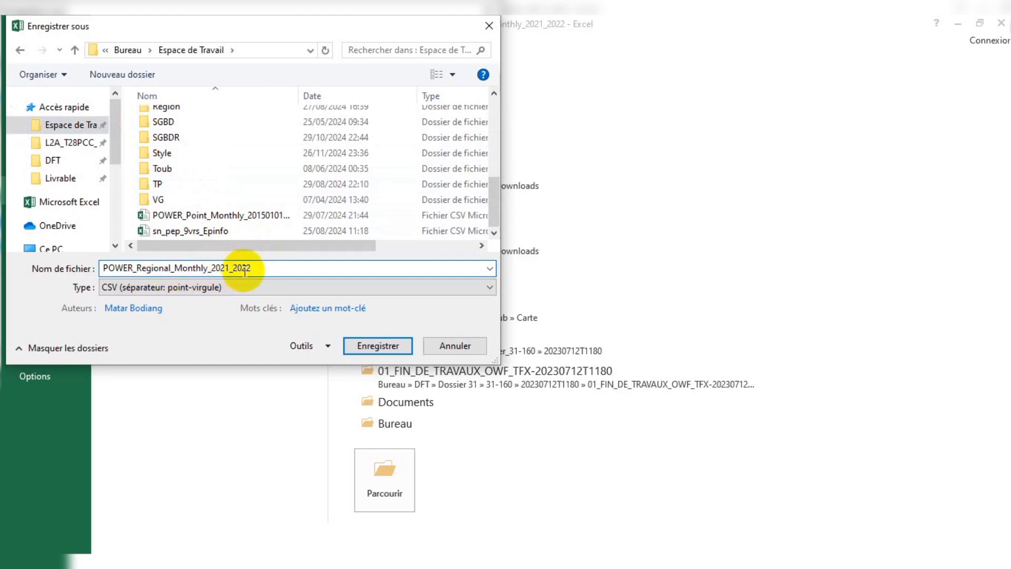
left_click(211, 267)
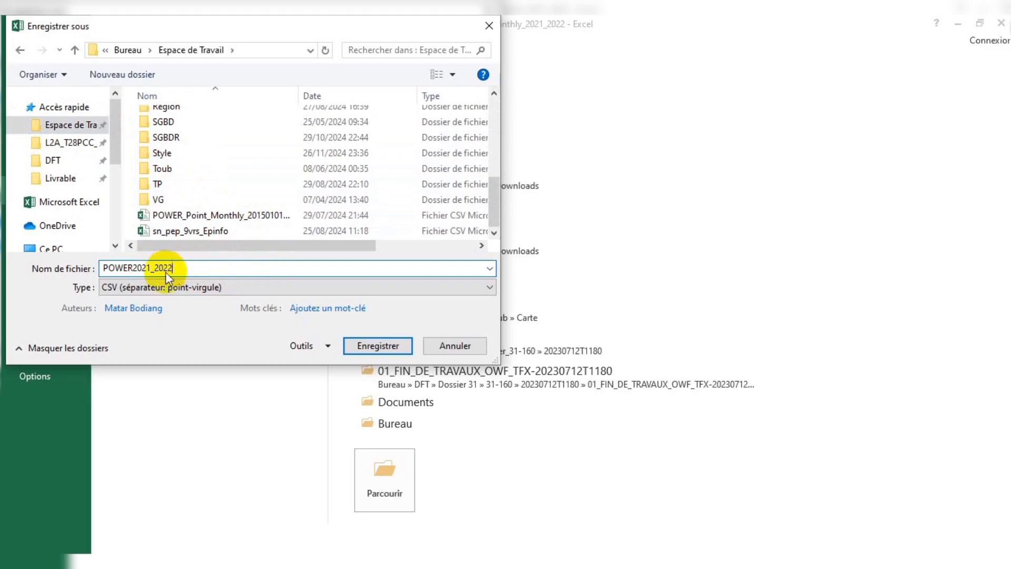
left_click(387, 346)
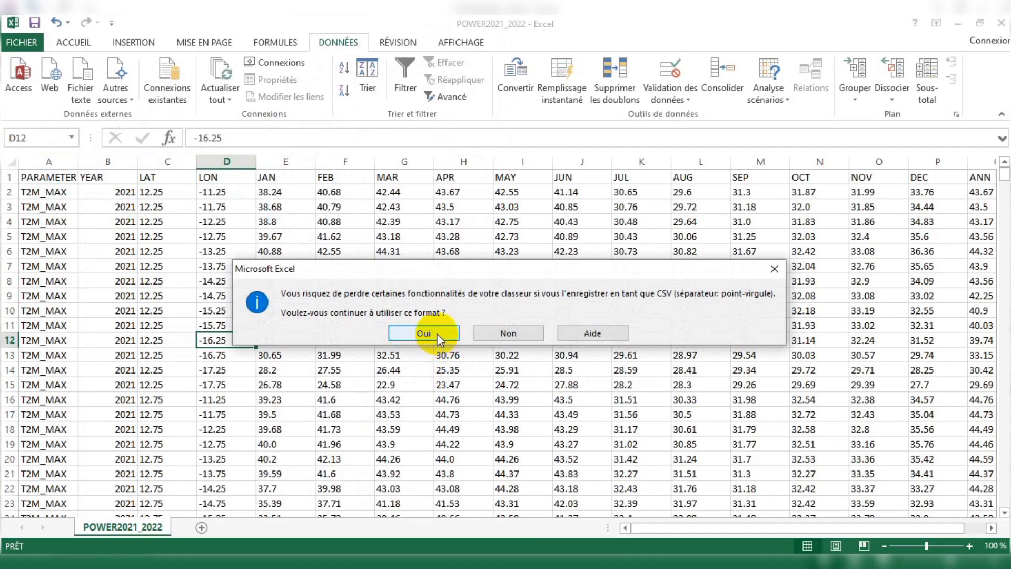
left_click(498, 335)
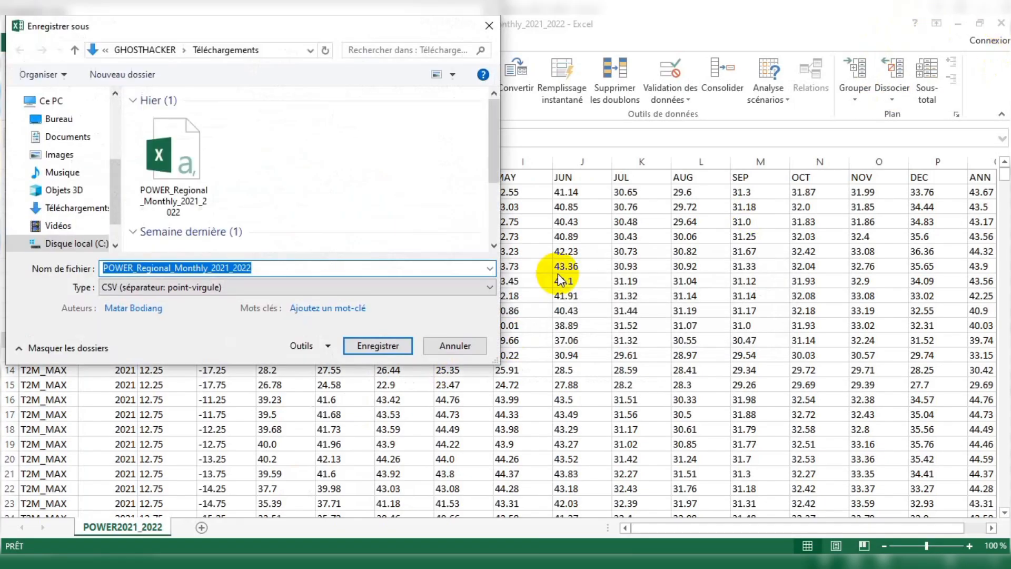
left_click(456, 345)
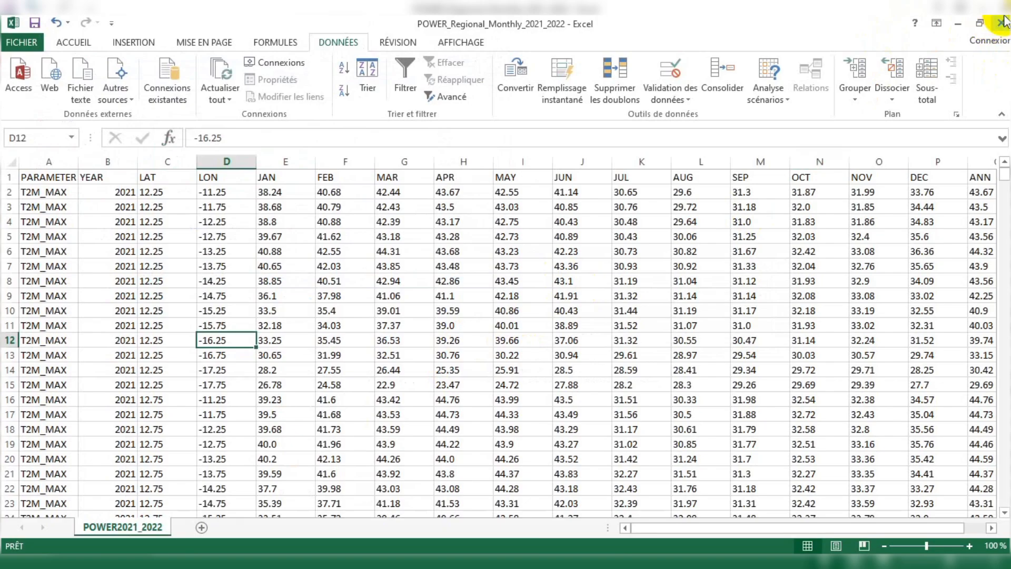
left_click(1003, 21)
left_click(427, 307)
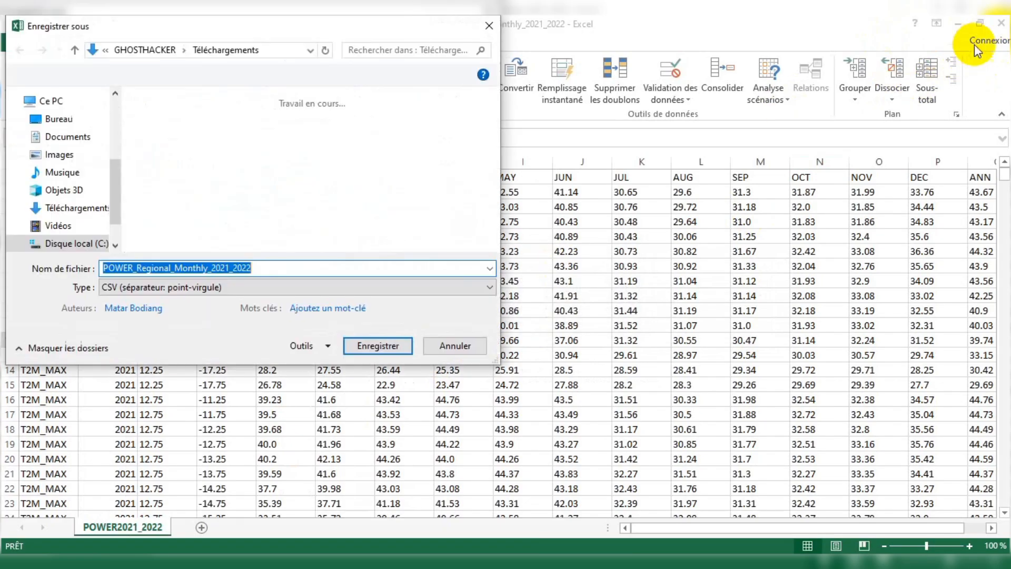
scroll(211, 227, "down", 2)
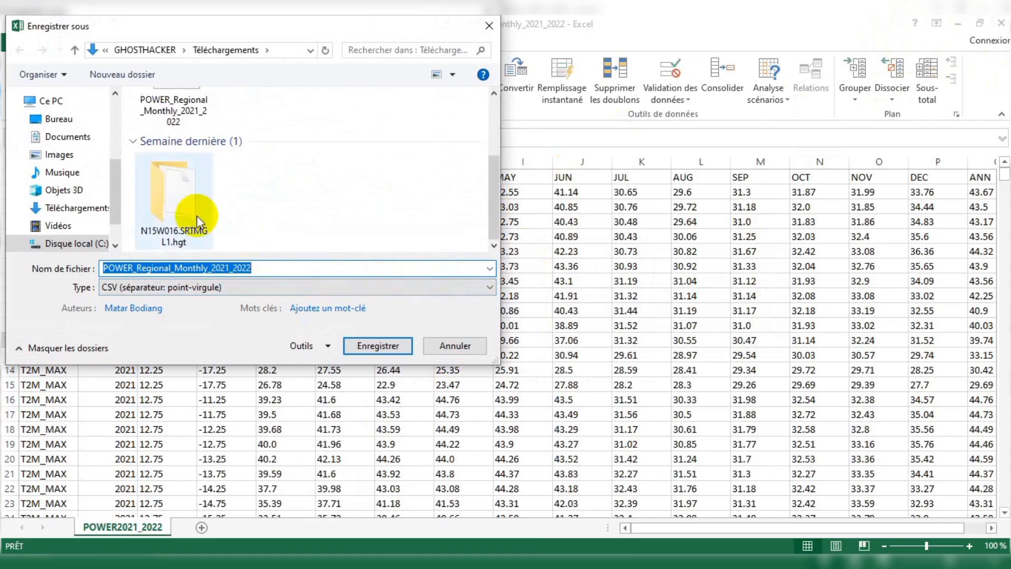
scroll(63, 198, "up", 4)
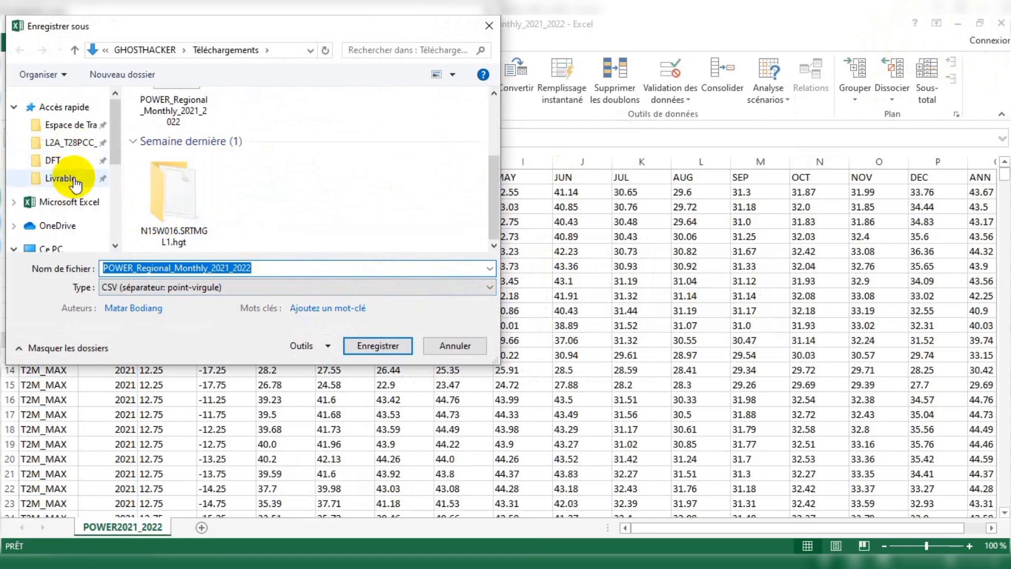
left_click(69, 125)
scroll(291, 235, "down", 6)
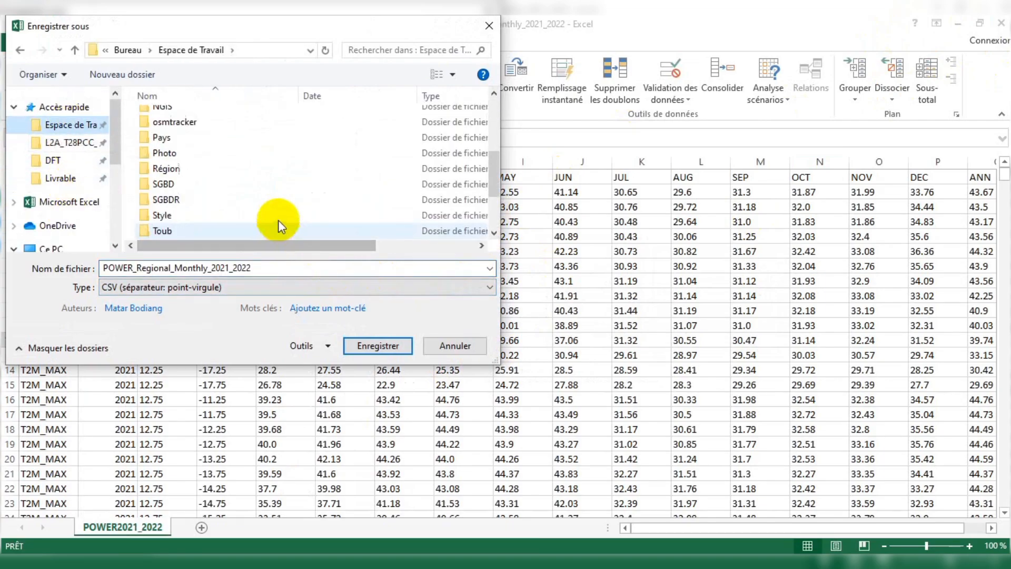
left_click(489, 25)
Close the POWER_Regional_Monthly_2021_2022 workbook without saving its changes and switch to ArcMap.
left_click(1002, 23)
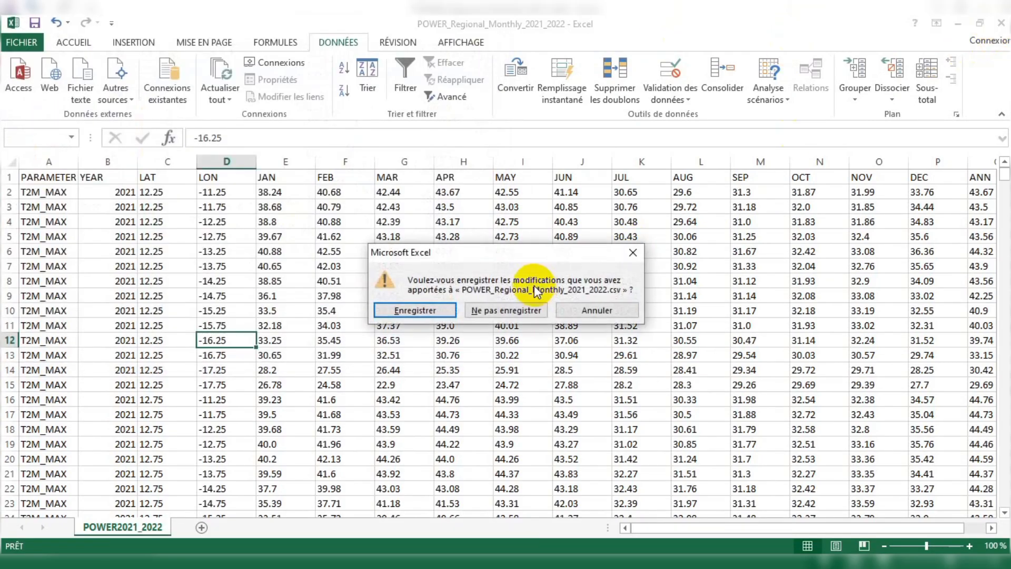
left_click(505, 310)
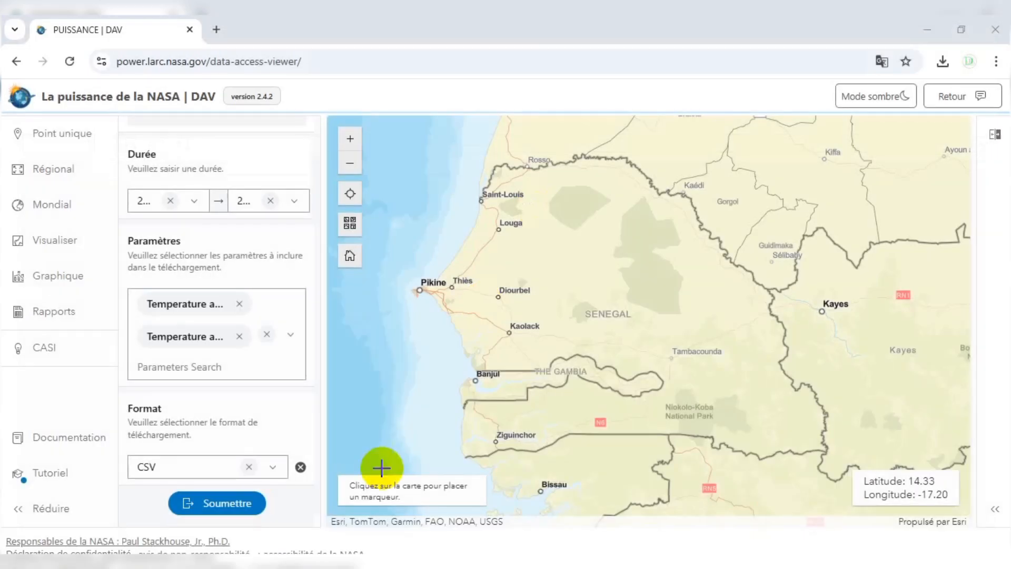
left_click(630, 561)
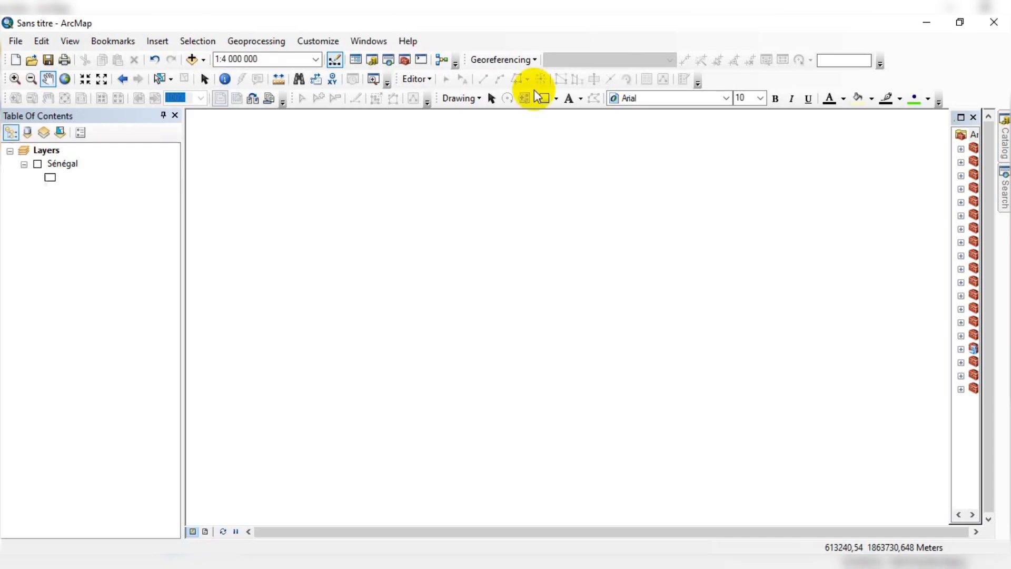
Add the POWER2021_2022.csv table from the Espace de Travail folder to the map.
left_click(192, 59)
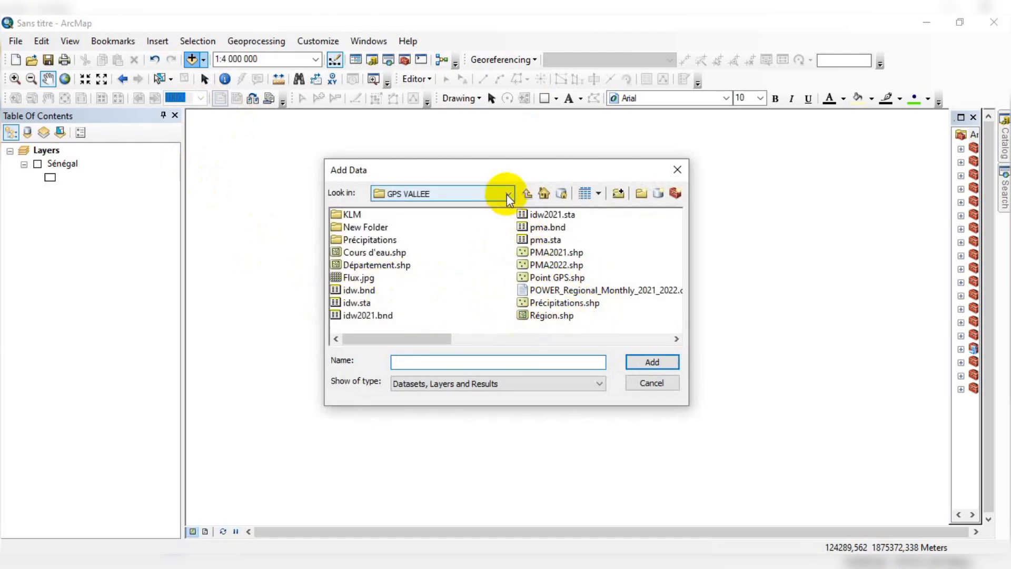
left_click(527, 194)
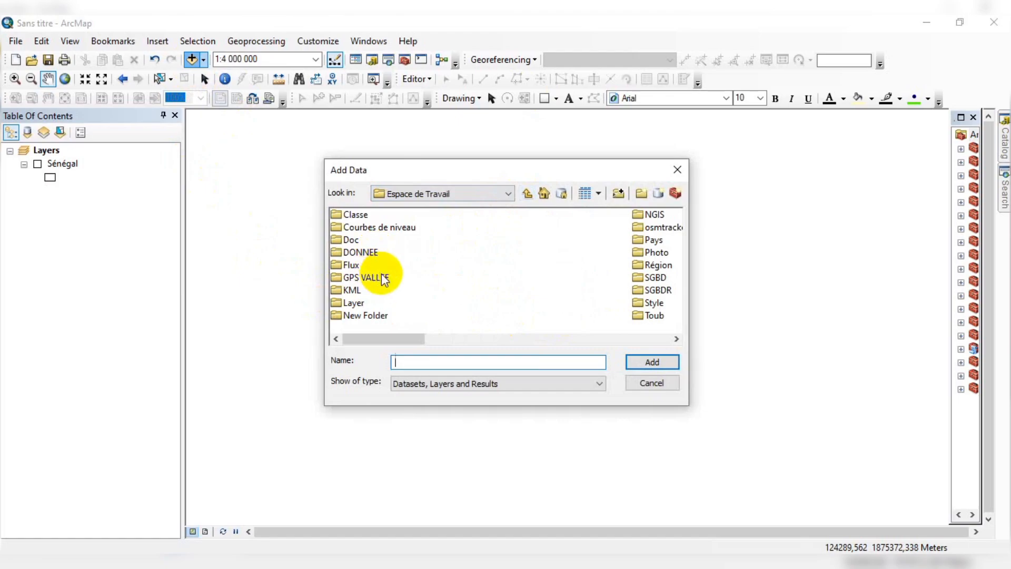
scroll(463, 321, "right", 5)
scroll(463, 321, "left", 5)
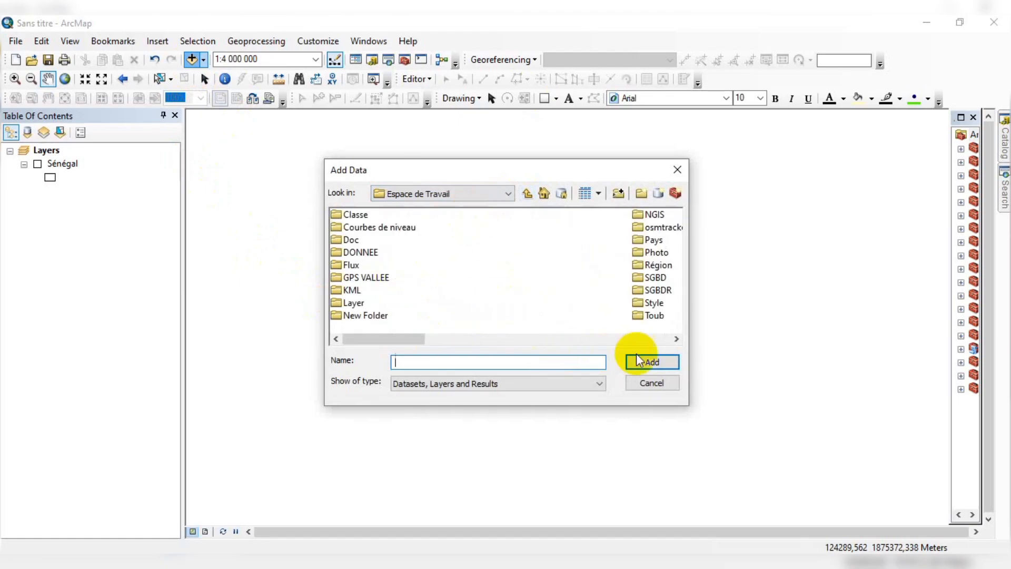
left_click(676, 339)
left_click(676, 340)
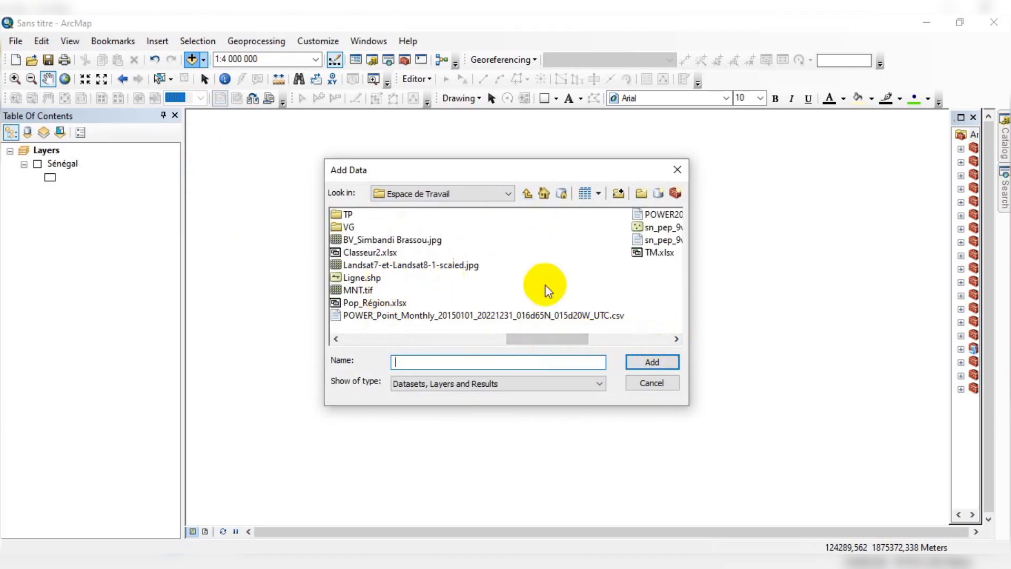
left_click(676, 339)
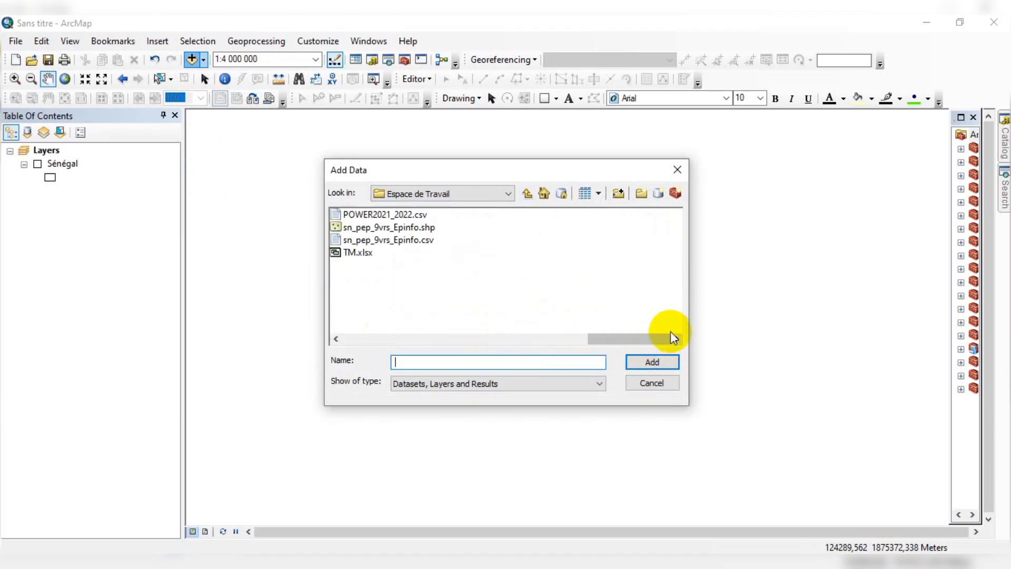
left_click(407, 215)
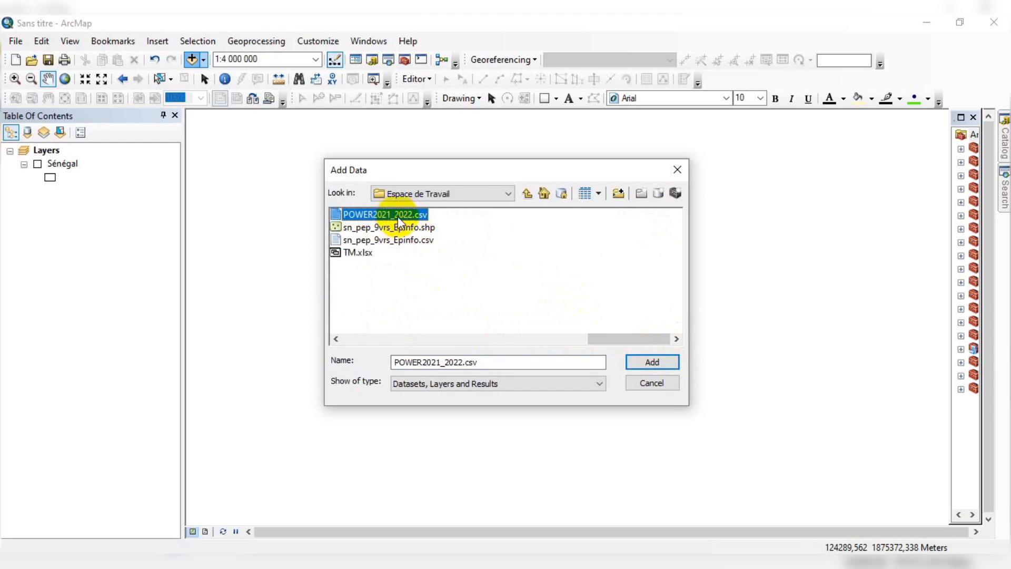
left_click(650, 361)
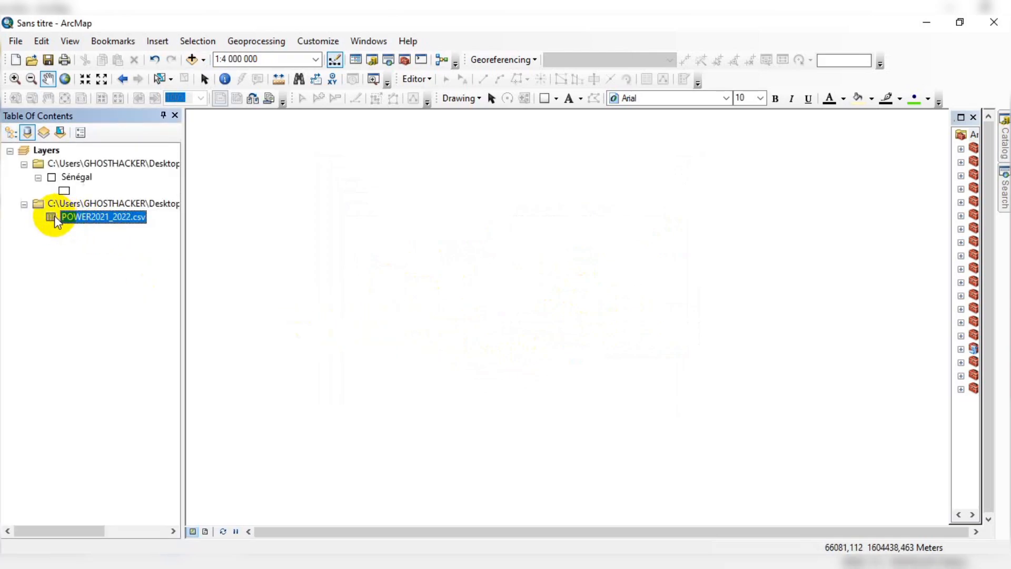
Open the POWER2021_2022.csv table, look through its coordinate, year and monthly temperature records, and close it.
right_click(58, 222)
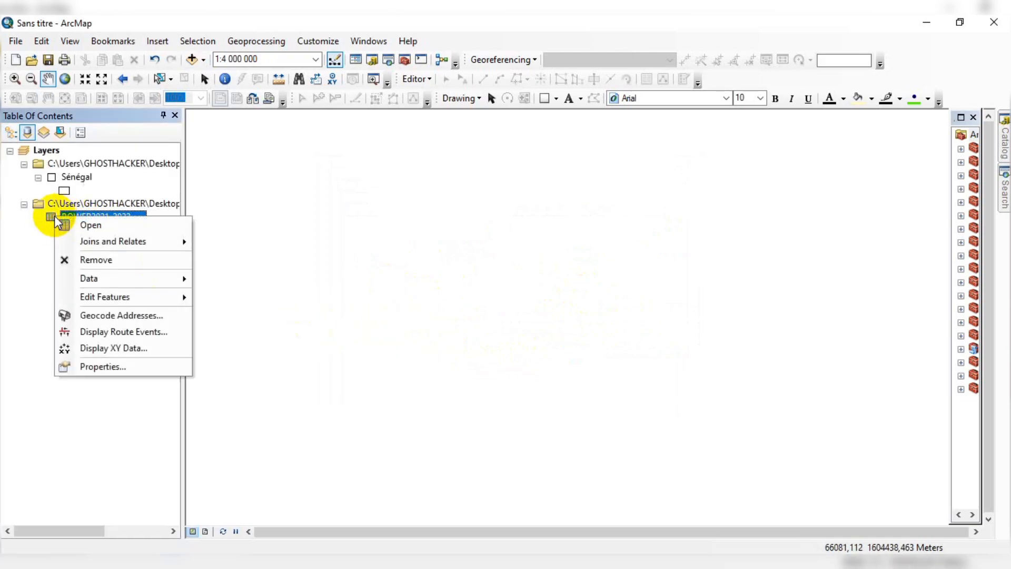
left_click(79, 226)
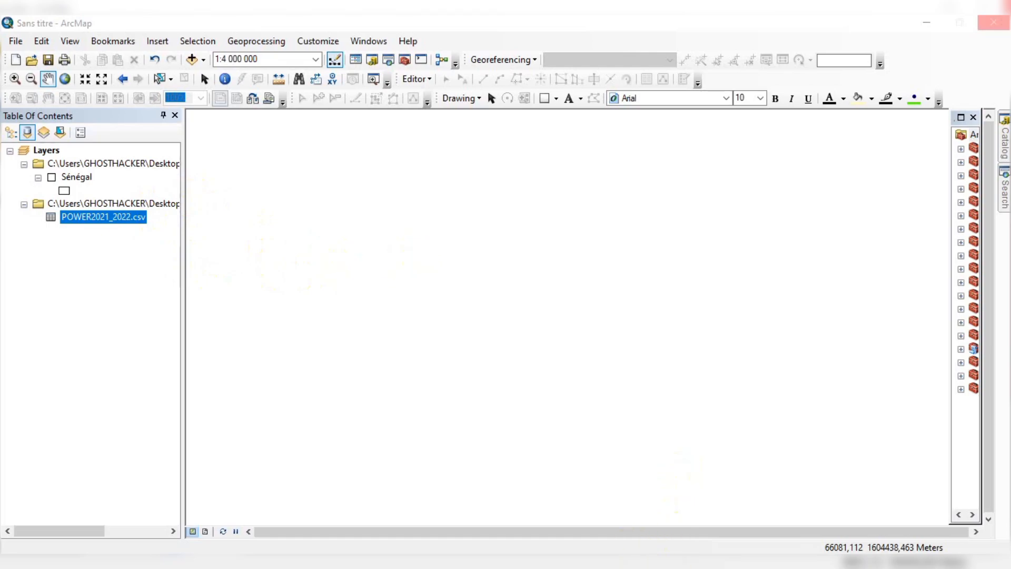
scroll(362, 203, "down", 20)
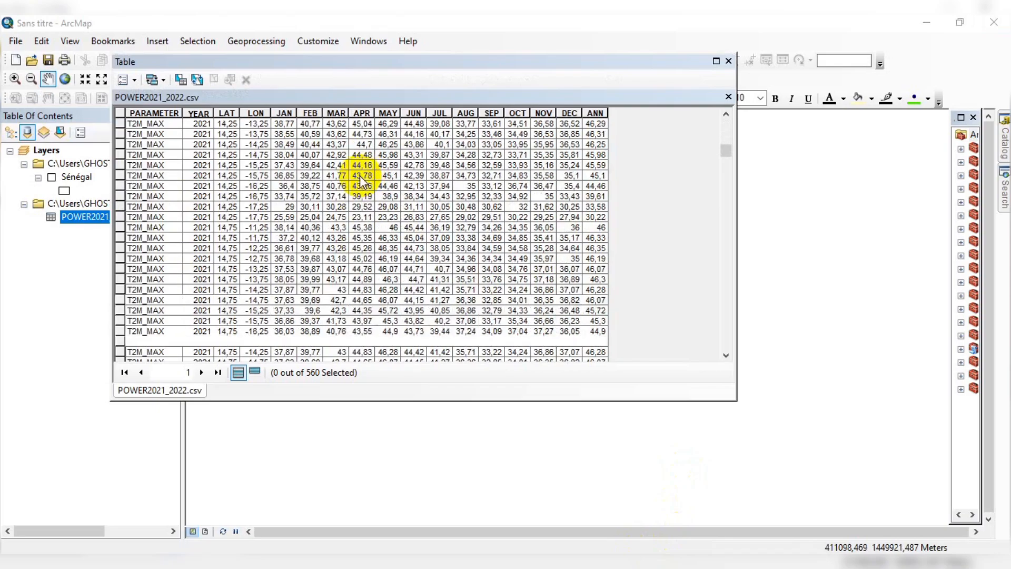
scroll(358, 174, "down", 11)
scroll(313, 187, "up", 13)
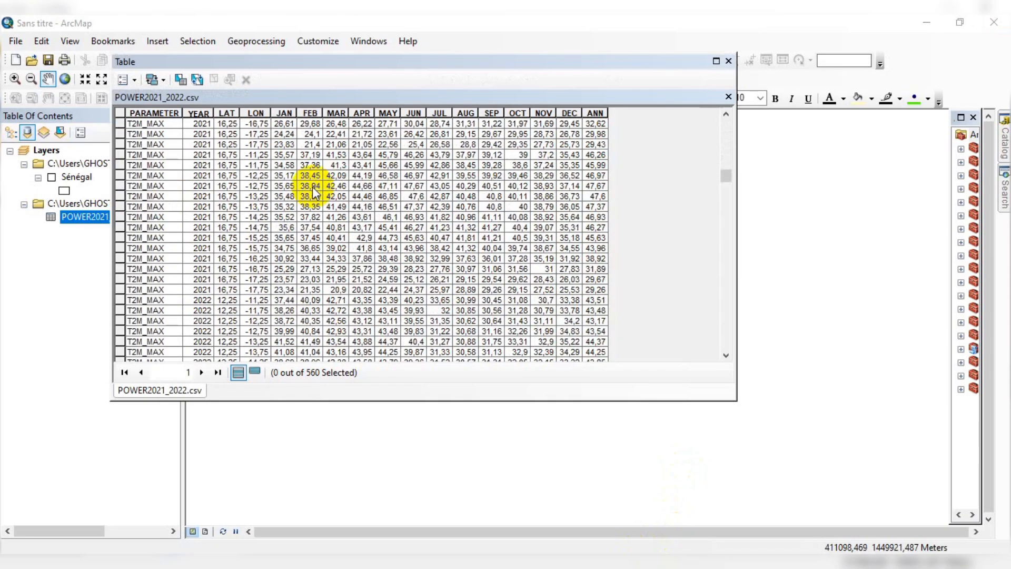
scroll(311, 174, "up", 15)
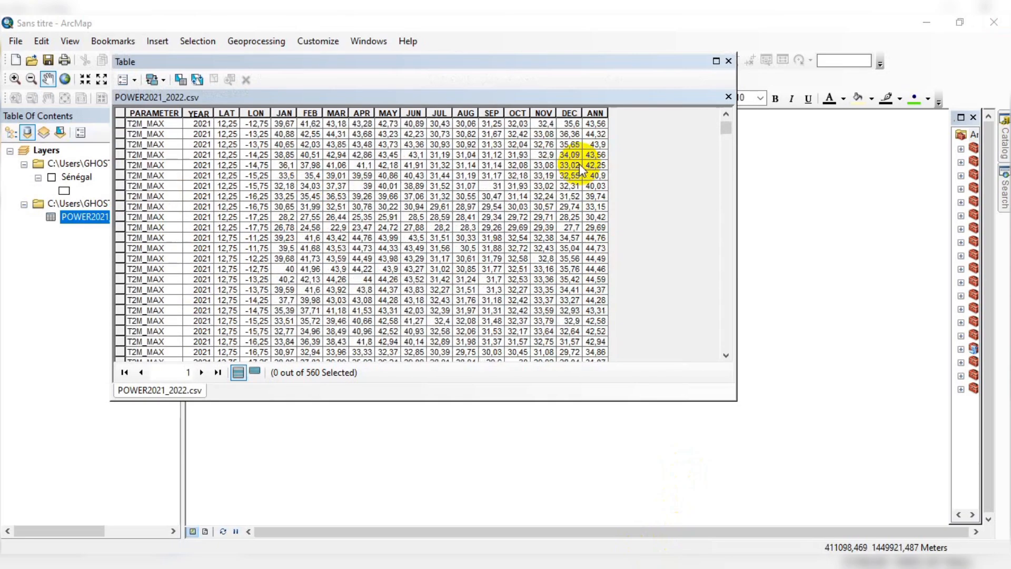
left_click(729, 61)
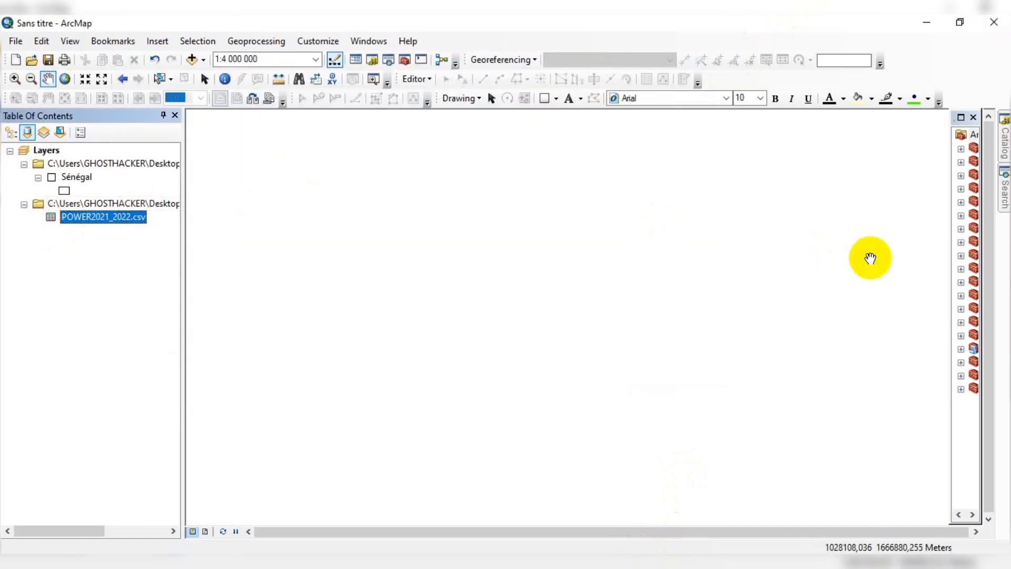
Start displaying POWER2021_2022.csv as XY data with LON as the X field, LAT as the Y field and no Z field.
right_click(85, 222)
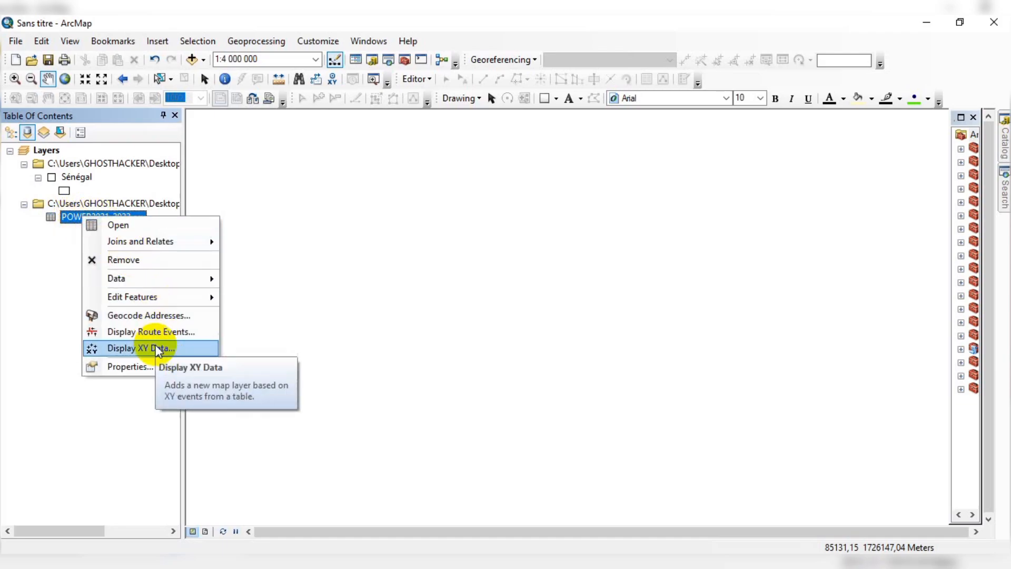
left_click(135, 349)
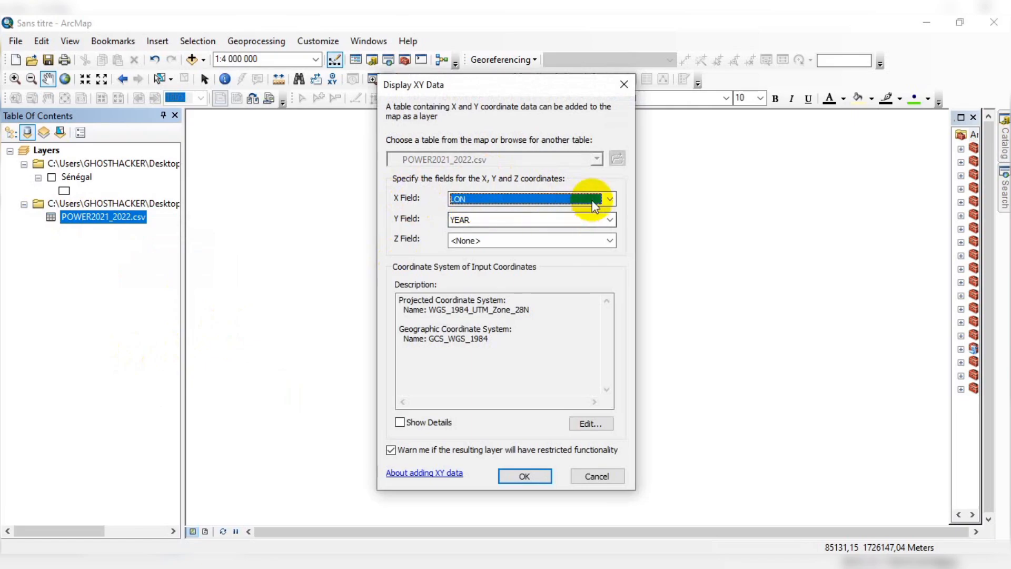
left_click(609, 198)
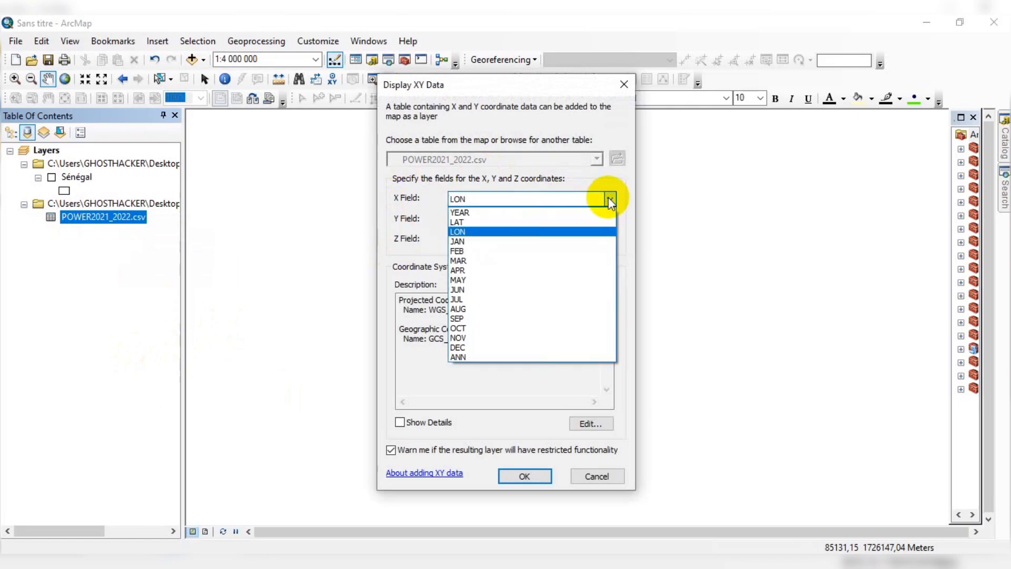
left_click(459, 236)
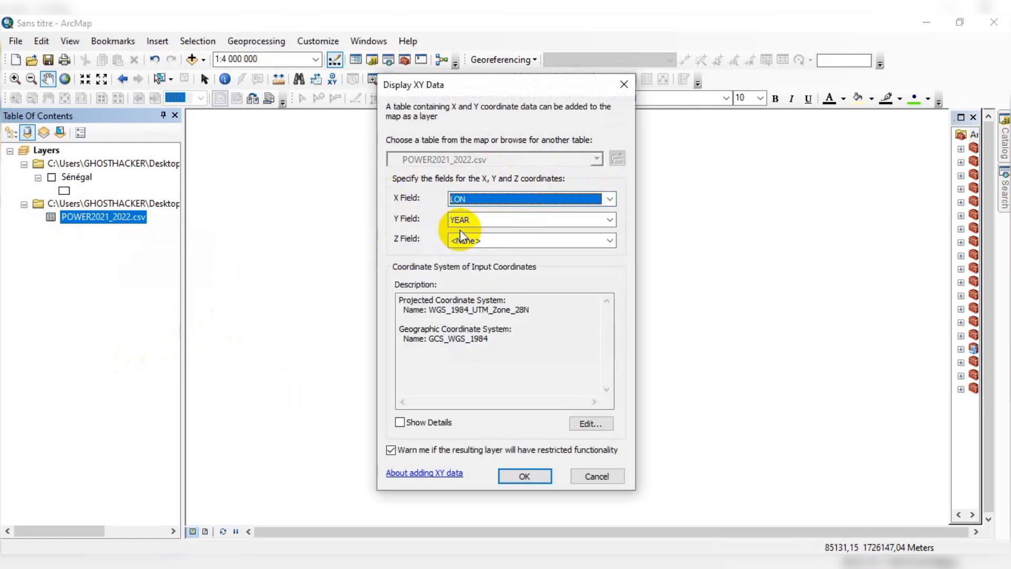
left_click(609, 221)
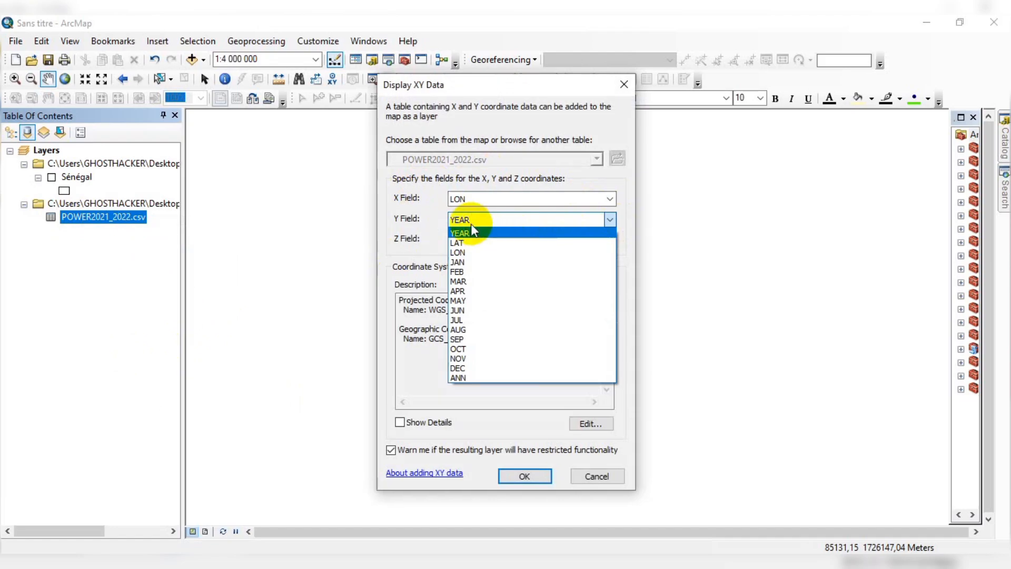
left_click(463, 241)
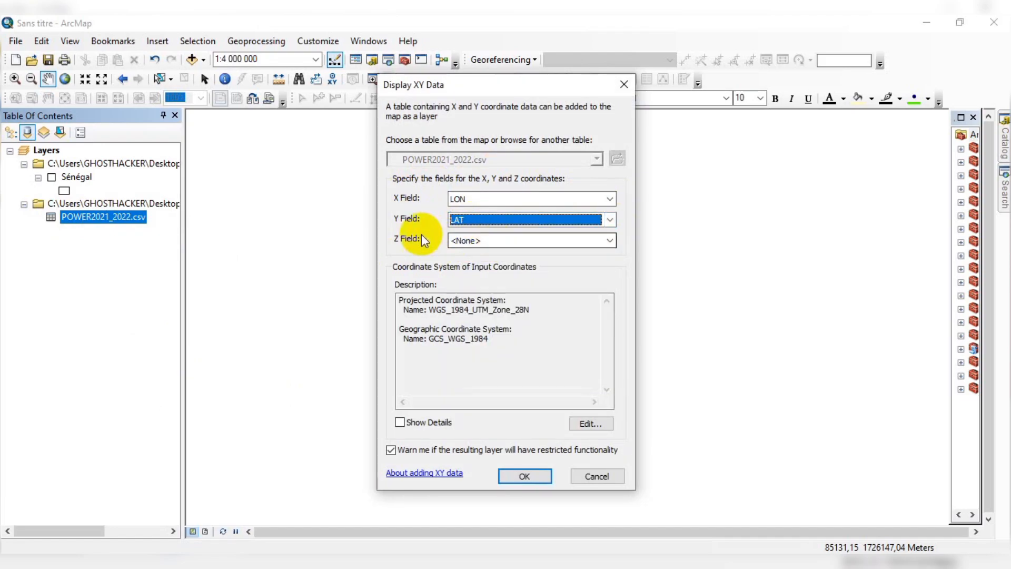
left_click(609, 240)
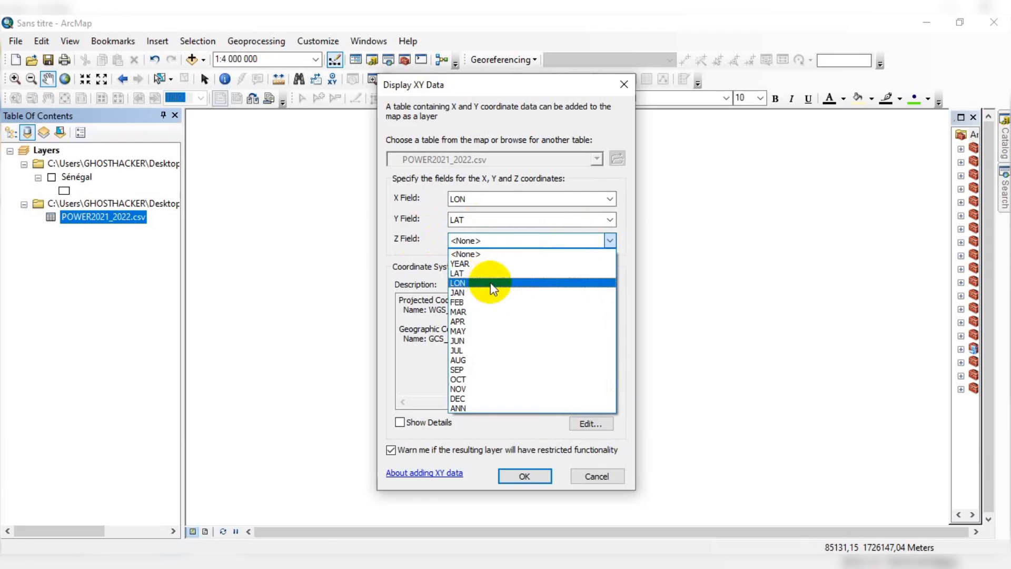
left_click(428, 232)
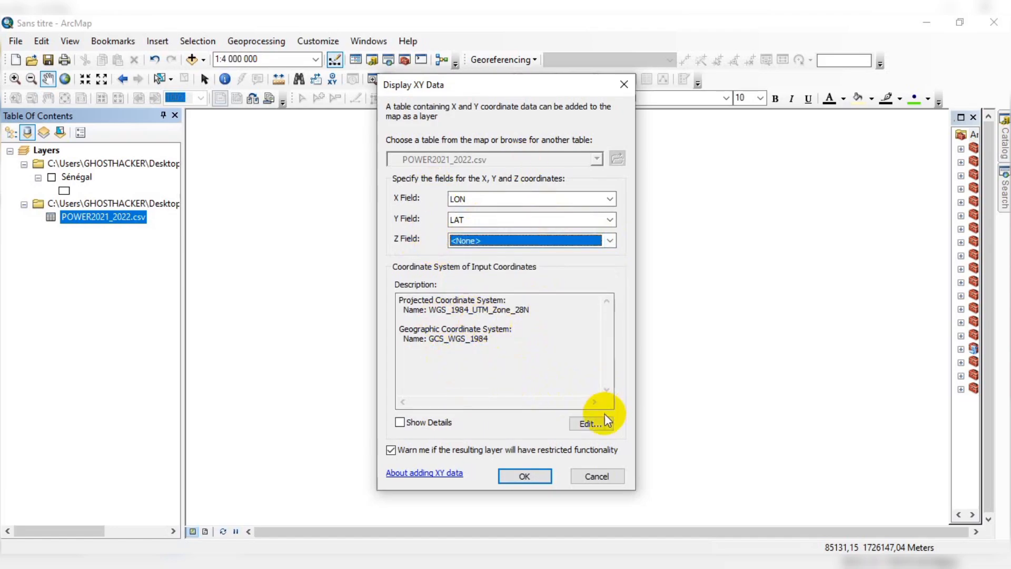
Set the coordinate system of the input coordinates to the geographic WGS 1984.
left_click(591, 424)
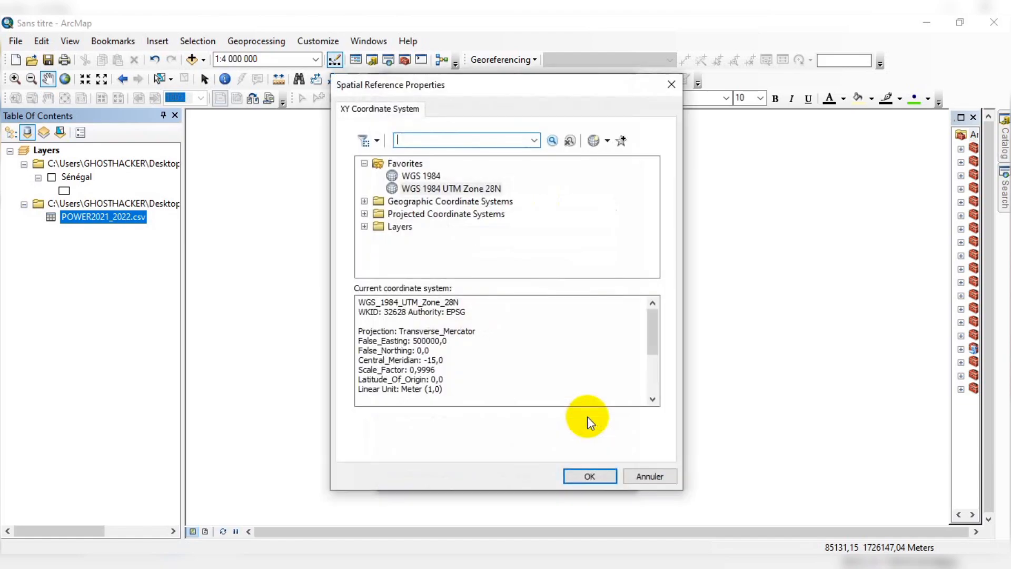
left_click(422, 175)
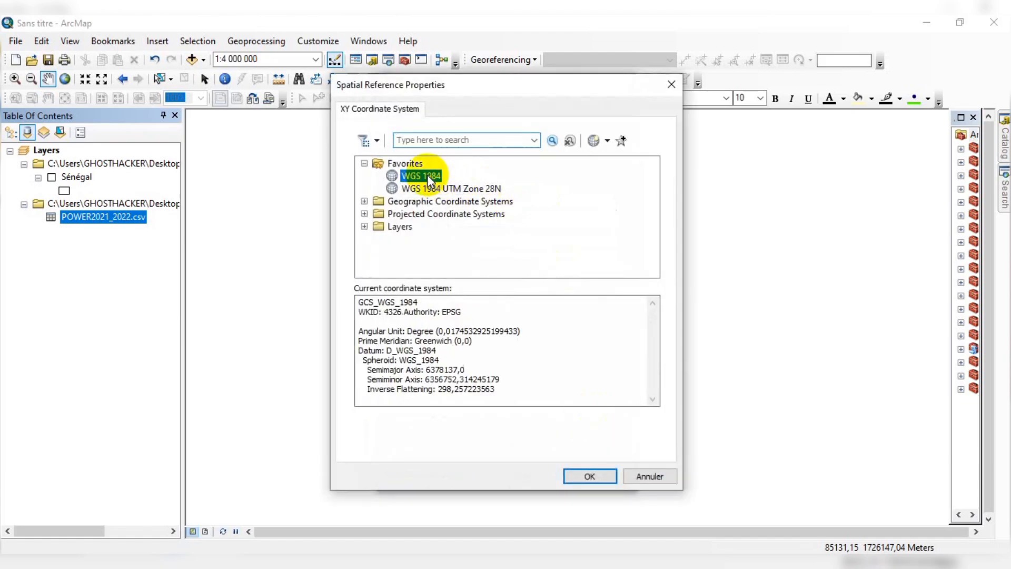
left_click(591, 476)
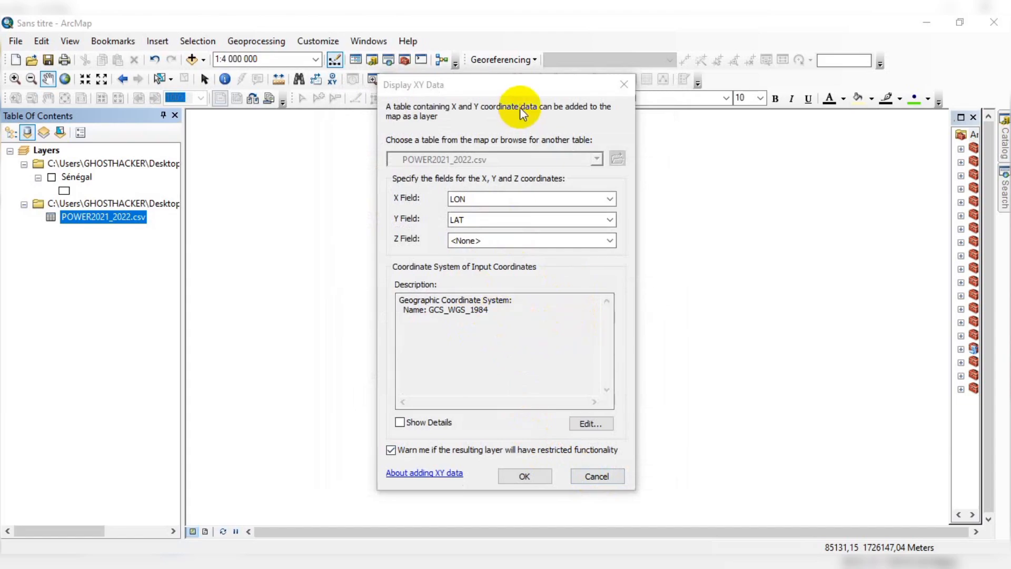
left_click_drag(528, 89, 513, 95)
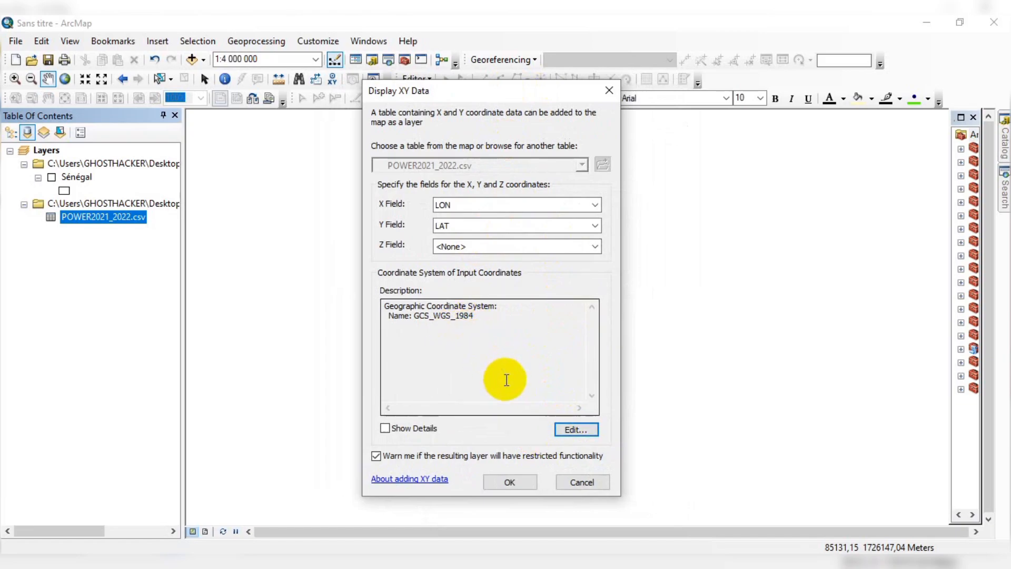
Create the XY point layer despite the missing Object-ID field and list the map's layers by drawing order.
left_click(511, 482)
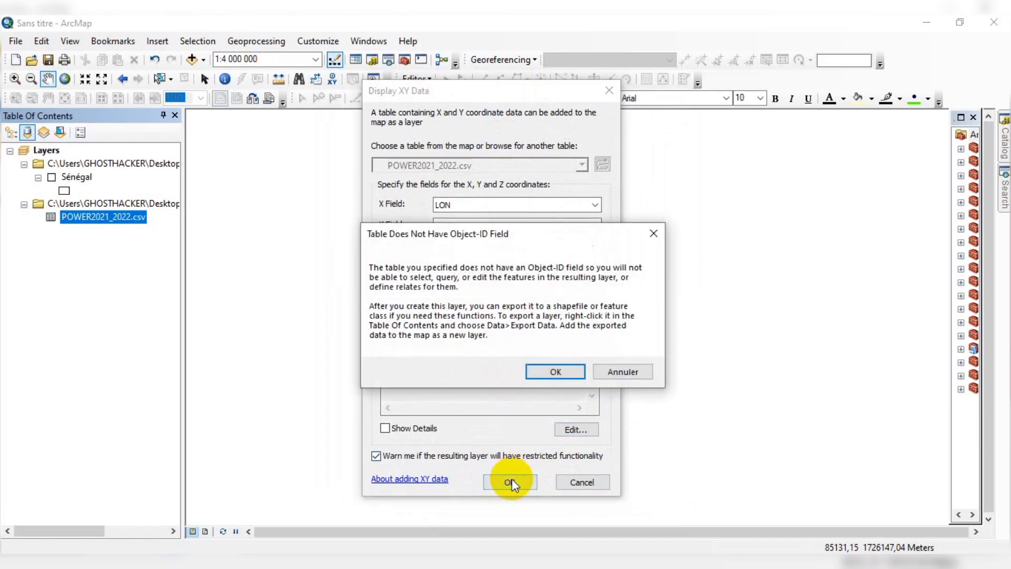
left_click(558, 371)
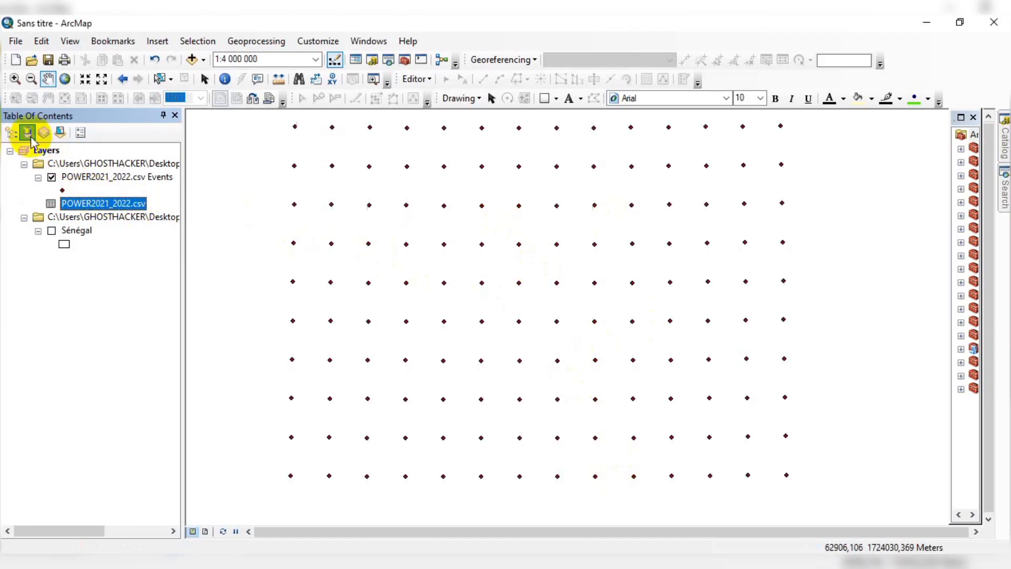
left_click(11, 133)
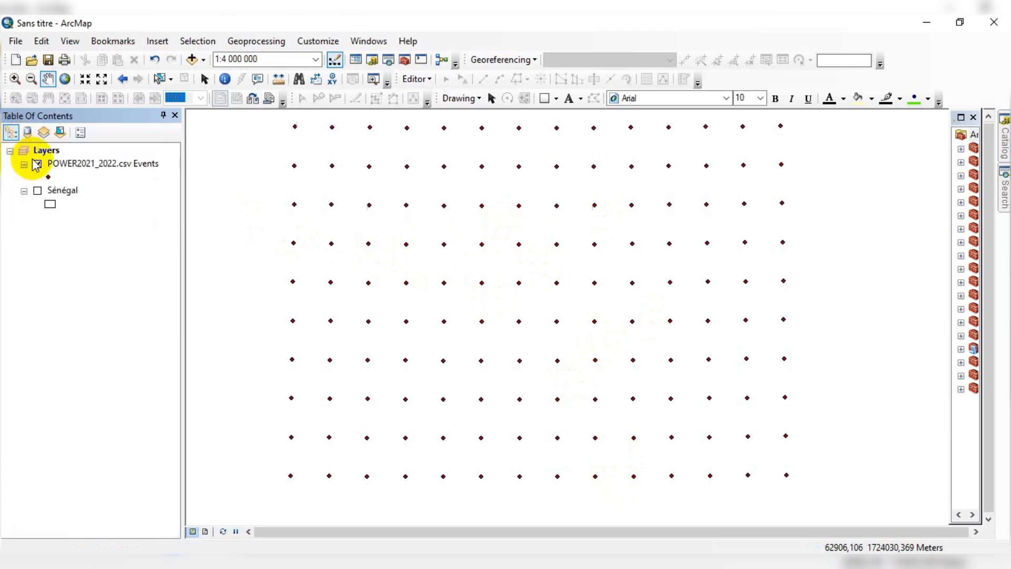
Show the Sénégal boundary layer on the map together with the temperature points.
left_click(38, 191)
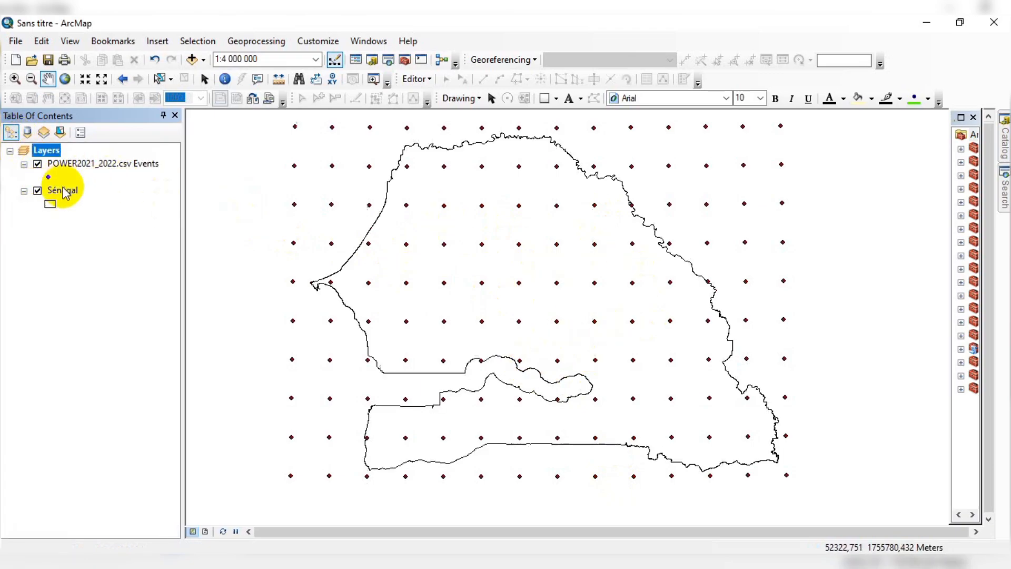
left_click(63, 190)
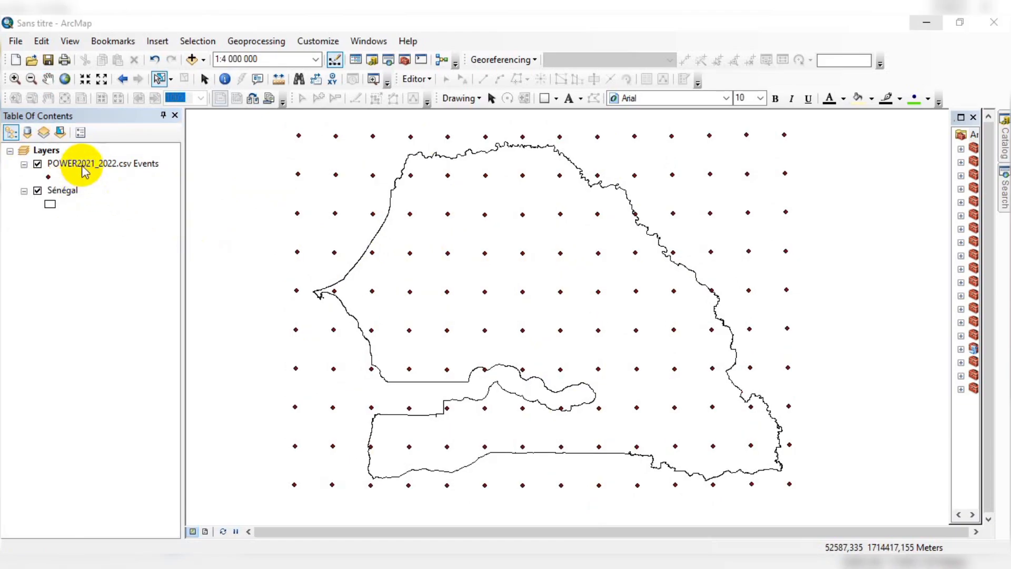
Export all features of POWER2021_2022.csv Events as the shapefile TM2021_2022 in the TM folder and add it to the map.
right_click(84, 171)
mouse_move(196, 422)
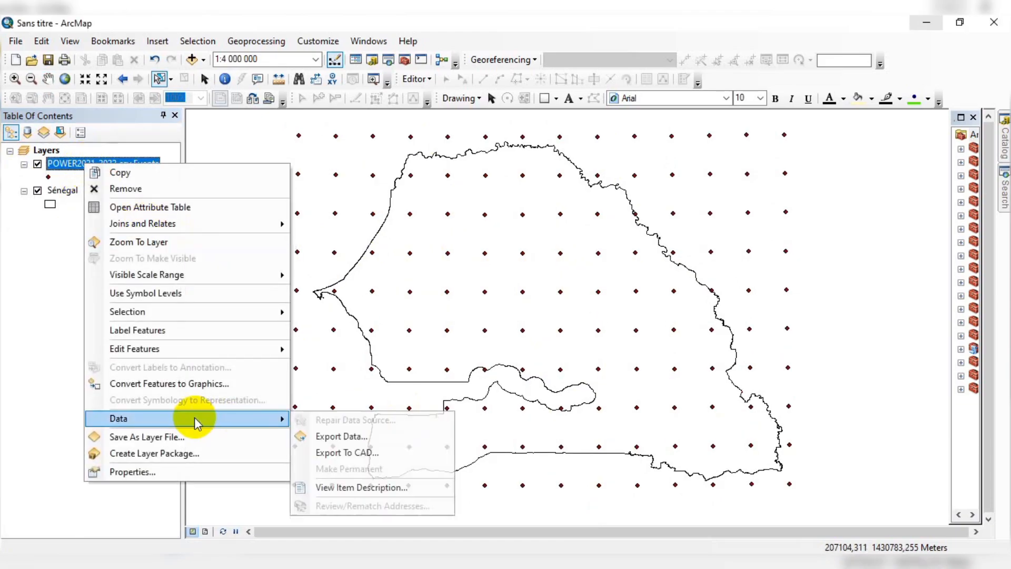
left_click(342, 436)
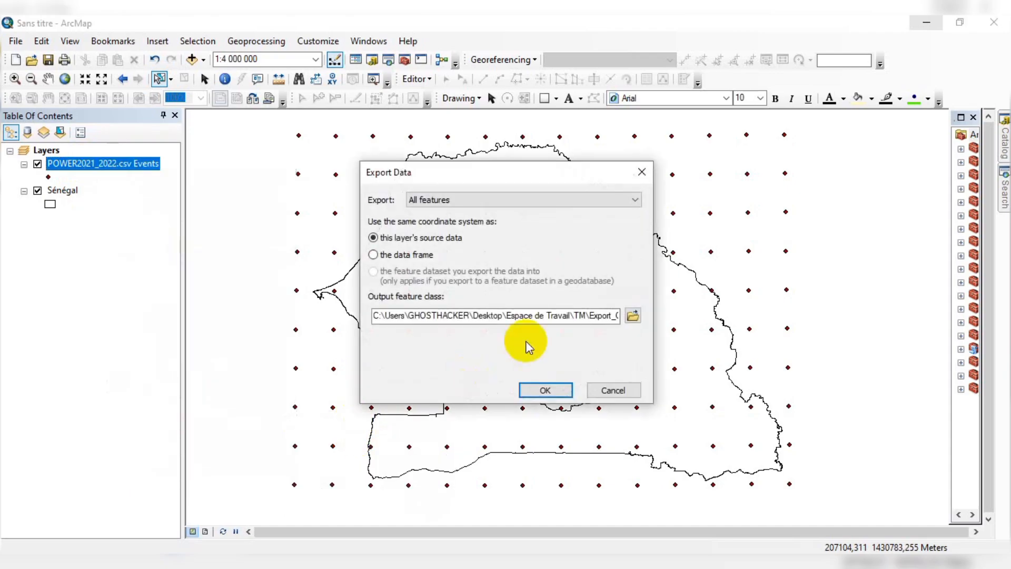
left_click(639, 317)
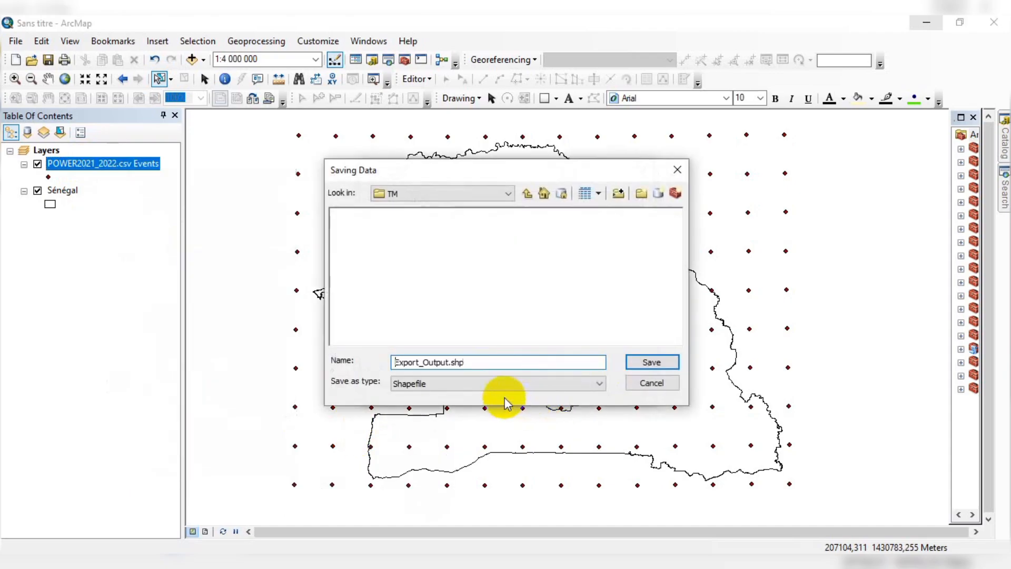
left_click(473, 358)
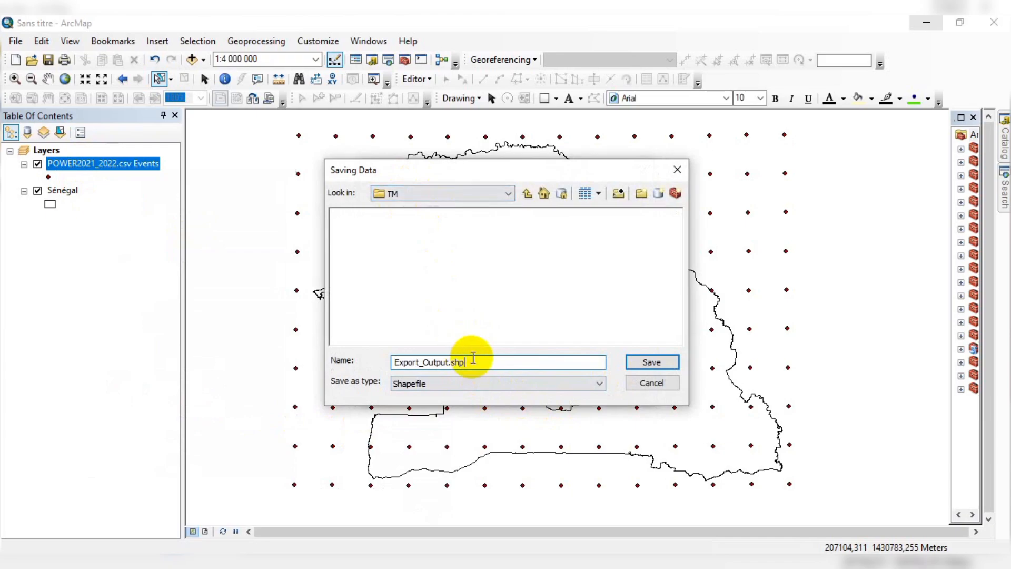
left_click_drag(473, 359, 377, 363)
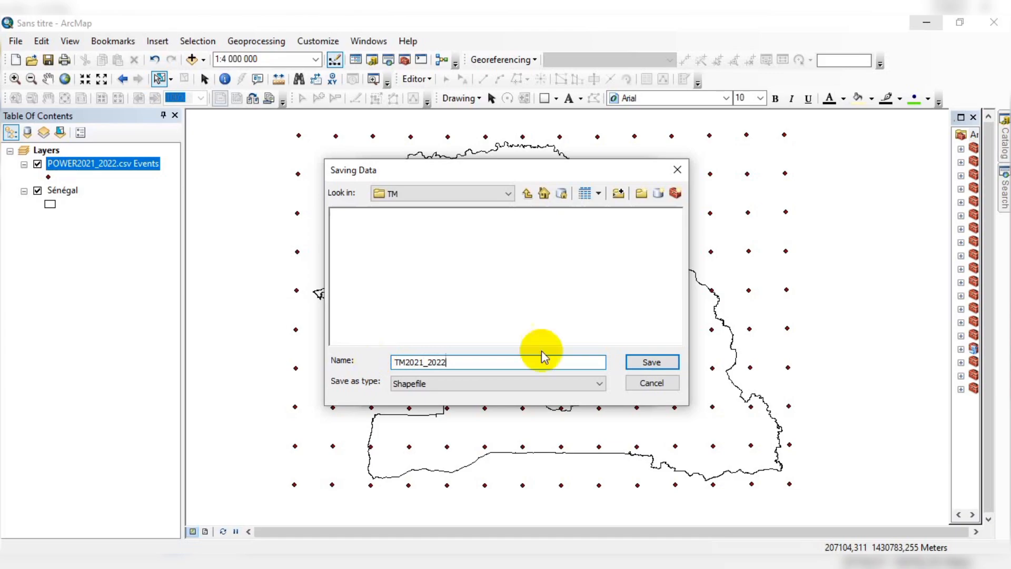
left_click(664, 366)
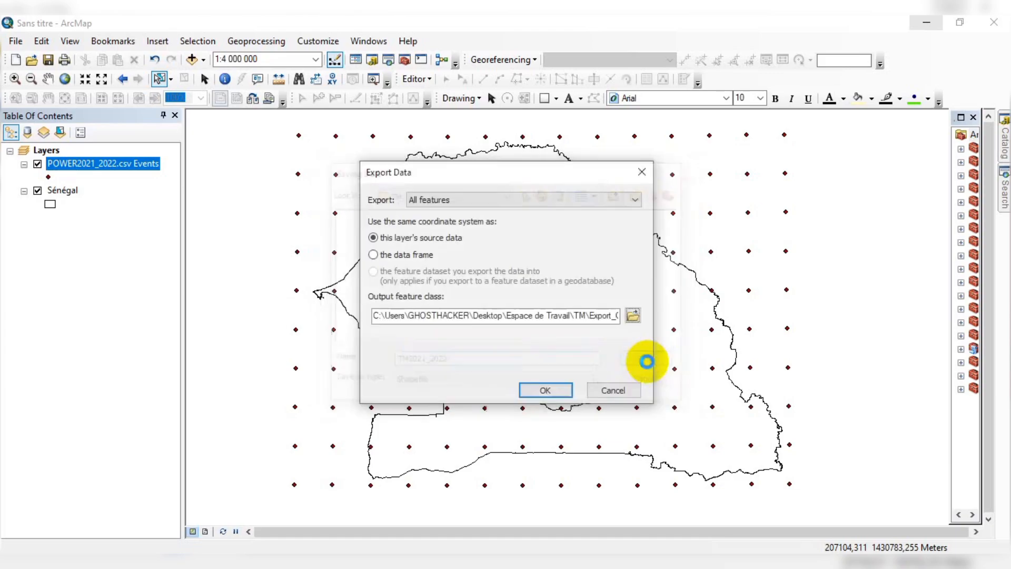
left_click(537, 390)
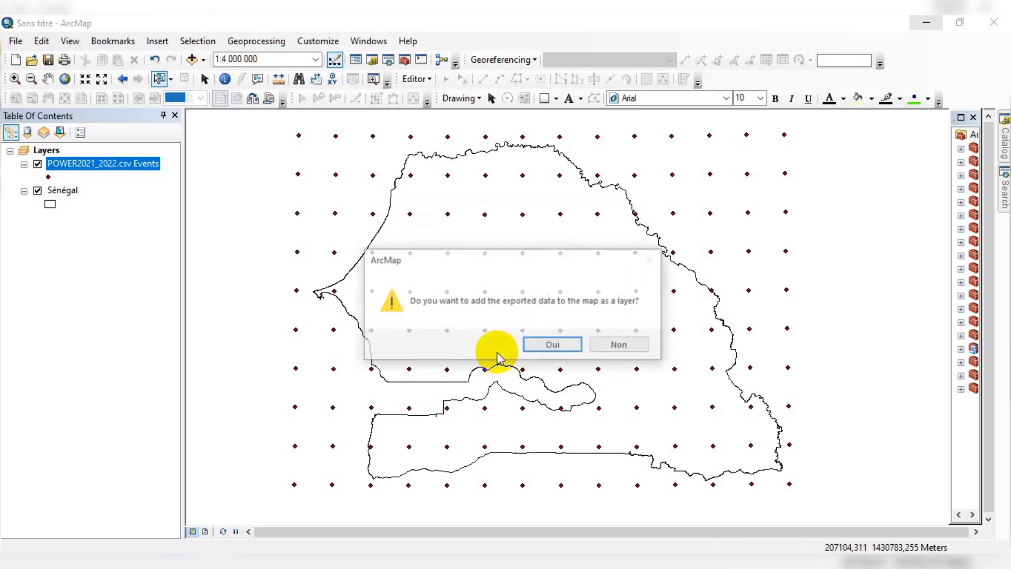
left_click(553, 345)
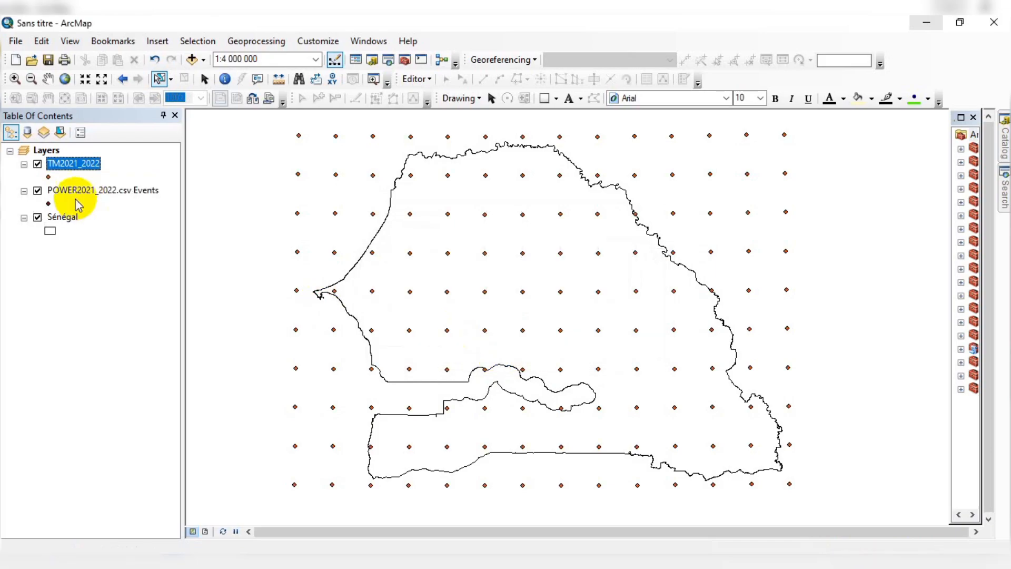
Remove the POWER2021_2022.csv Events layer from the map.
left_click(82, 191)
right_click(80, 195)
left_click(101, 219)
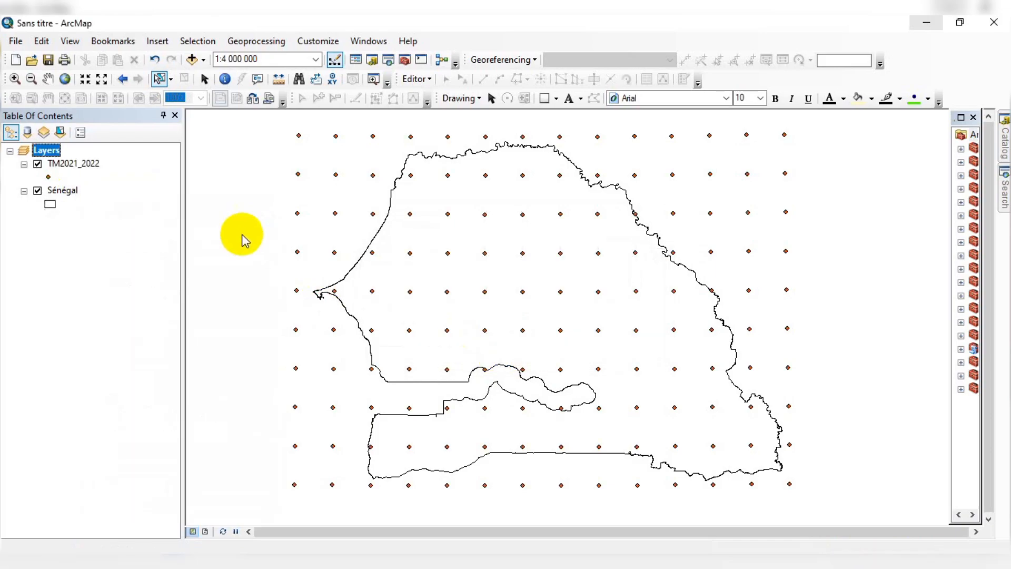
Open the TM2021_2022 attribute table and examine how its records are arranged by PARAMETER and YEAR.
left_click(72, 166)
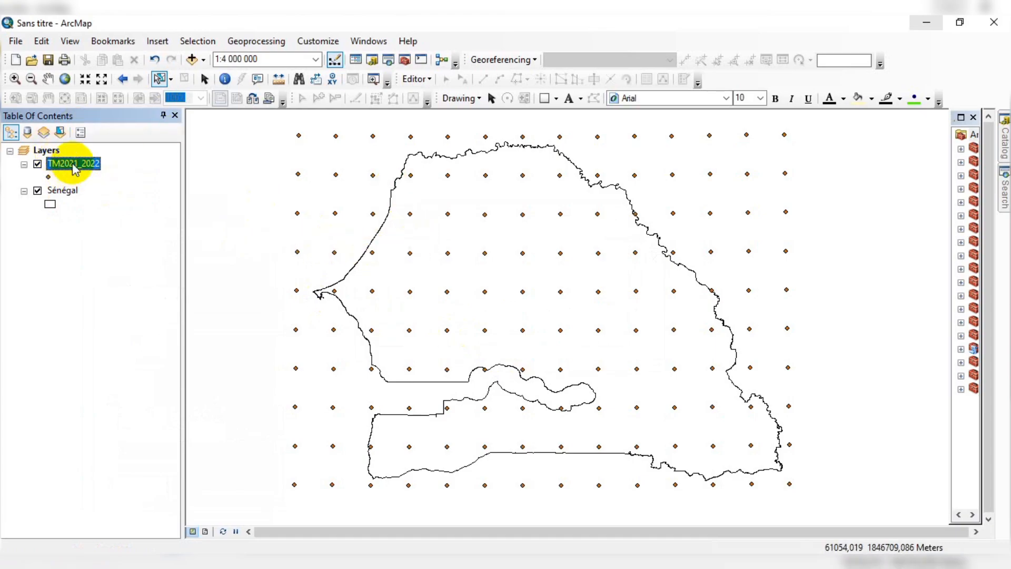
right_click(76, 169)
left_click(70, 205)
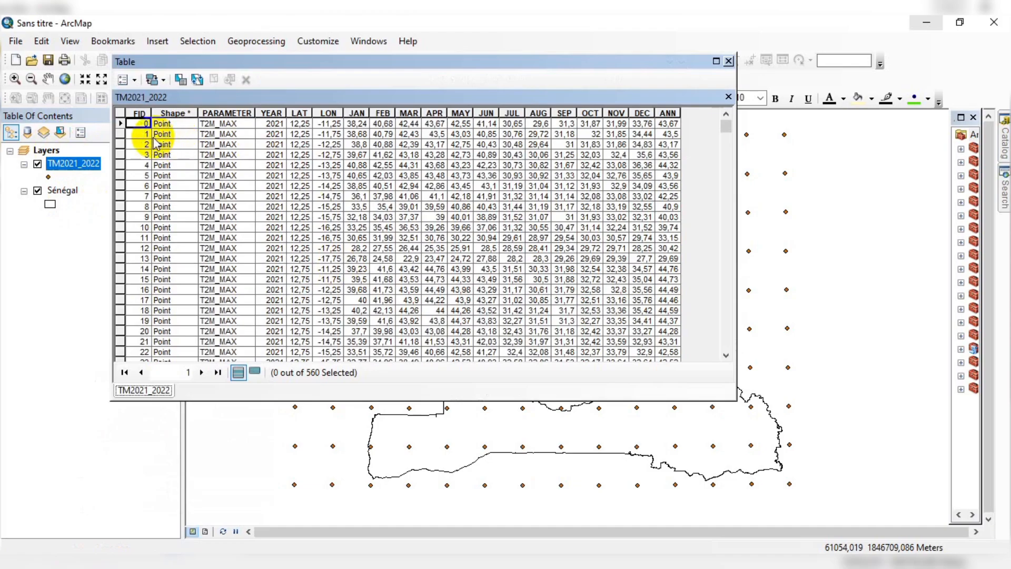
left_click_drag(342, 62, 440, 139)
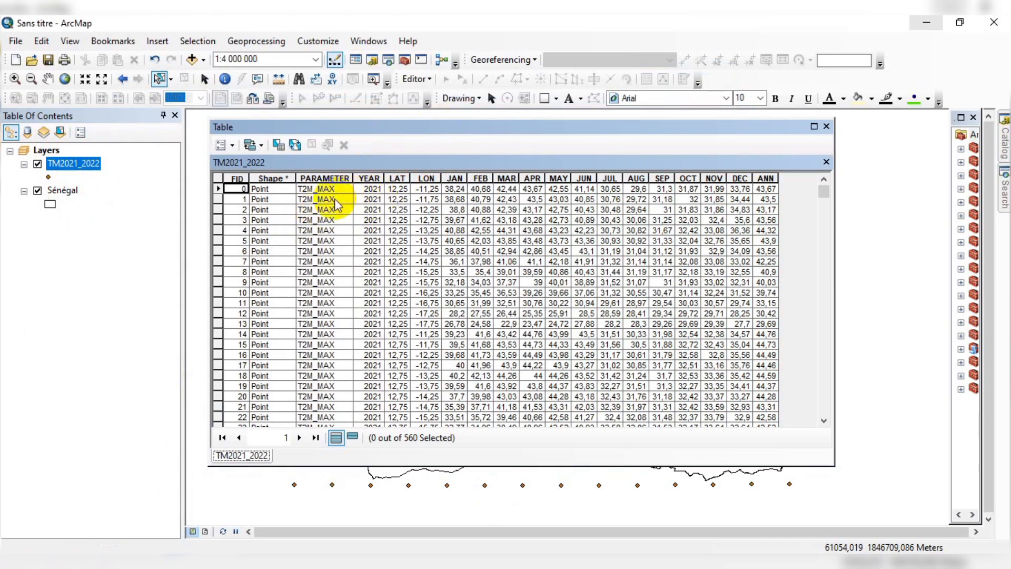
scroll(327, 207, "down", 18)
scroll(351, 265, "down", 20)
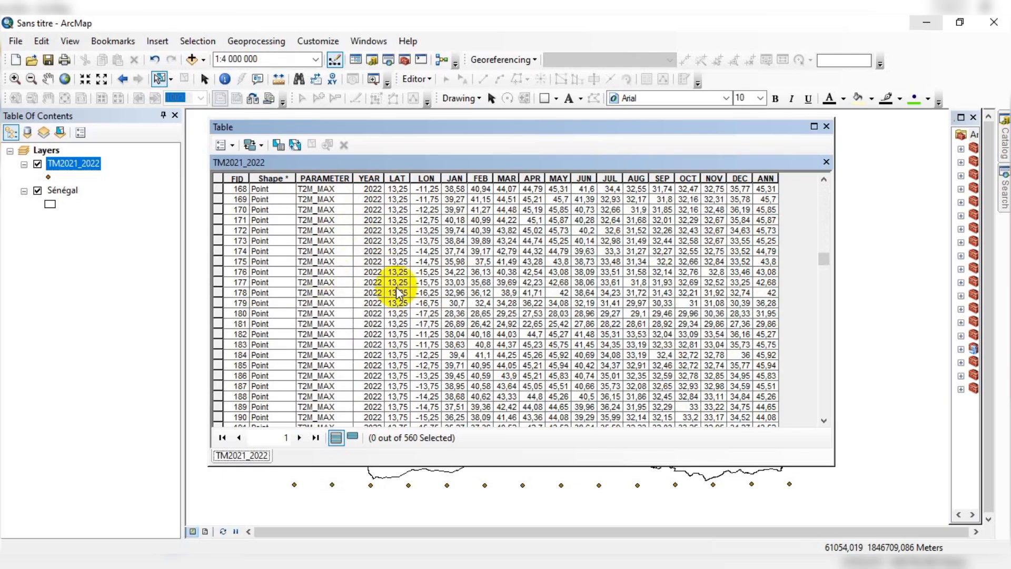
scroll(398, 297, "down", 20)
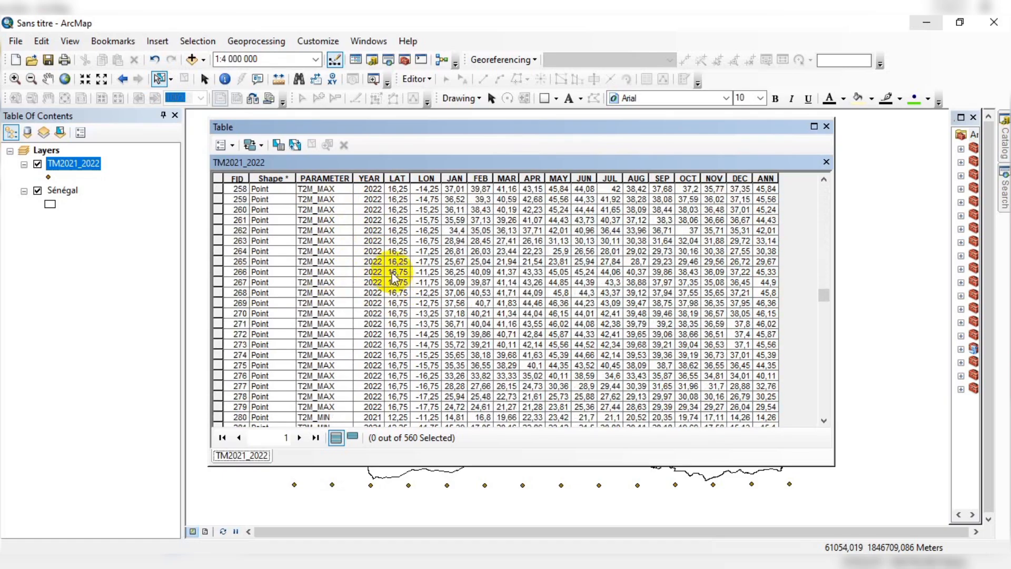
scroll(361, 343, "down", 8)
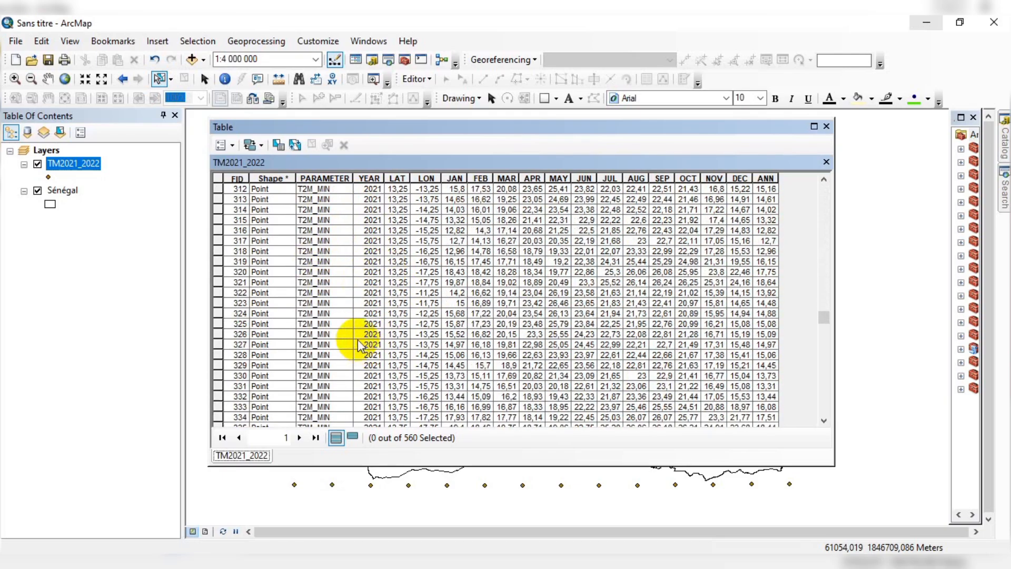
left_click_drag(823, 317, 838, 120)
left_click_drag(823, 317, 822, 188)
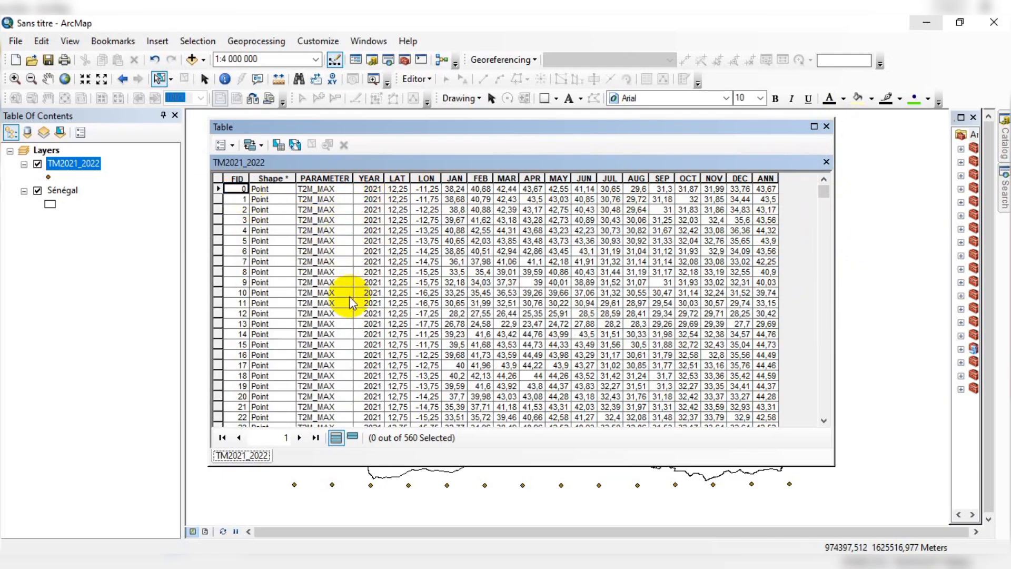
scroll(350, 296, "down", 4)
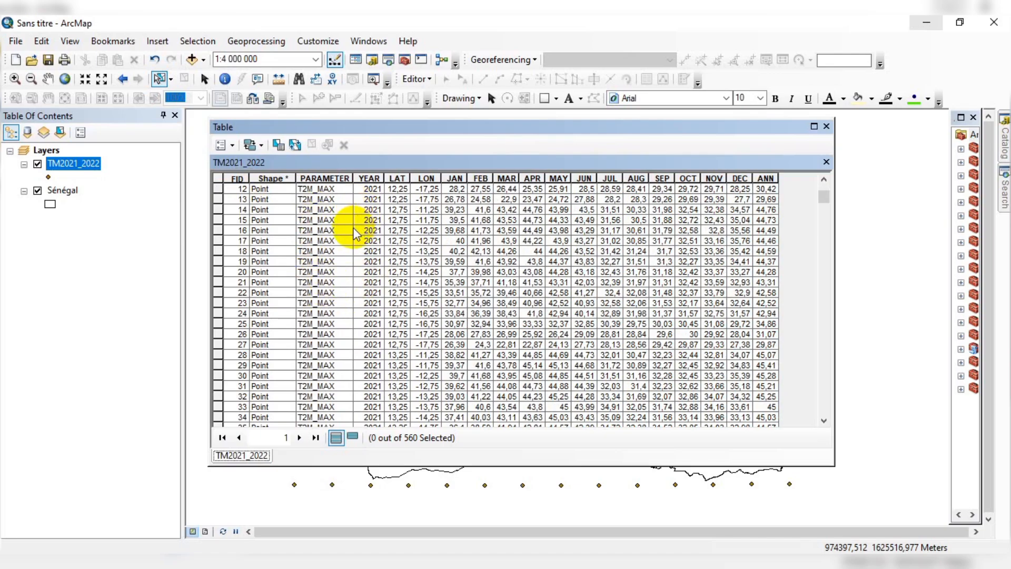
scroll(353, 233, "up", 4)
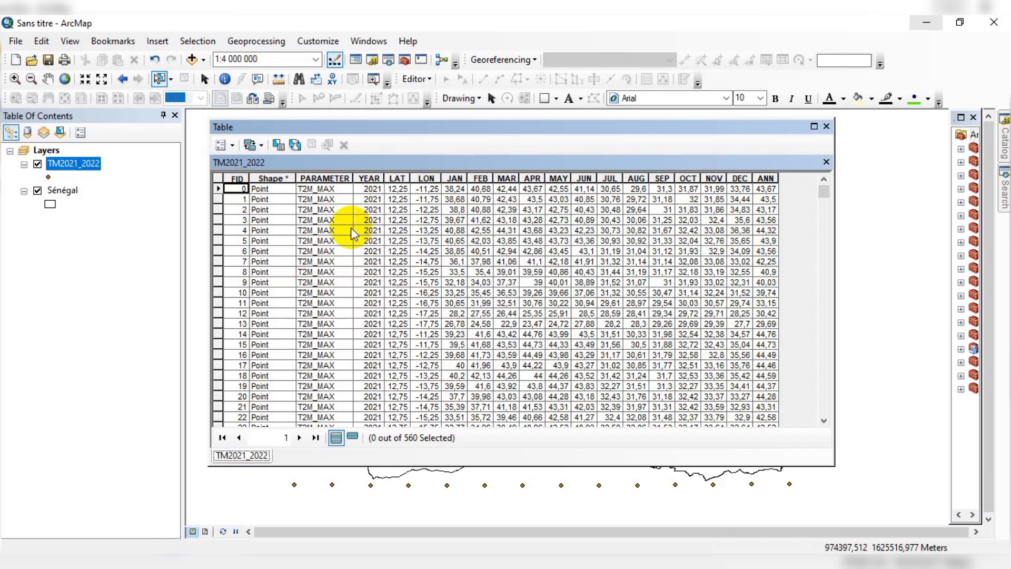
Select all T2M_MAX records of year 2021, FID 0 to 139, in the TM2021_2022 table.
mouse_move(389, 129)
left_mouse_down()
mouse_move(394, 140)
mouse_move(388, 135)
left_mouse_up()
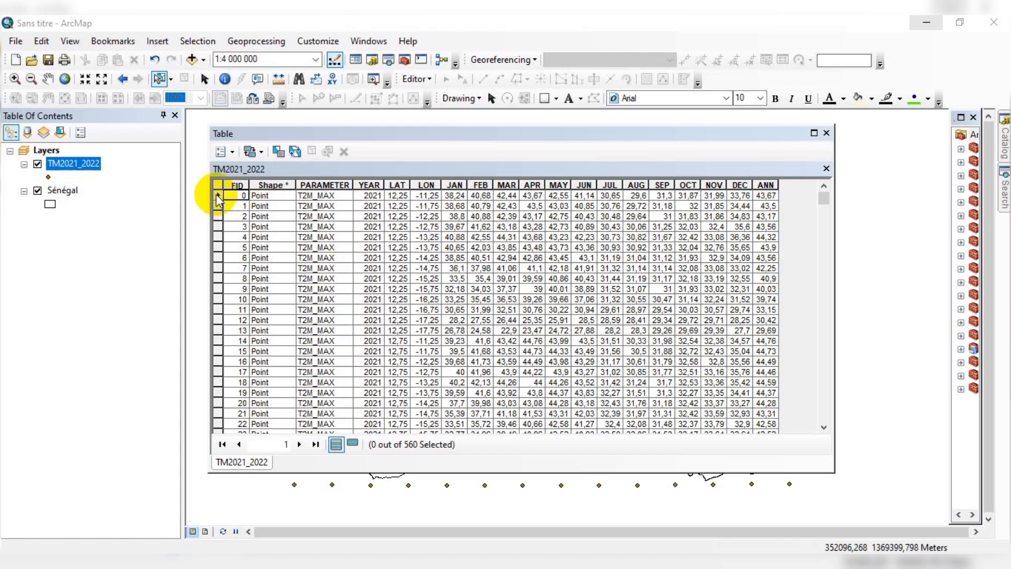
left_click_drag(218, 200, 227, 349)
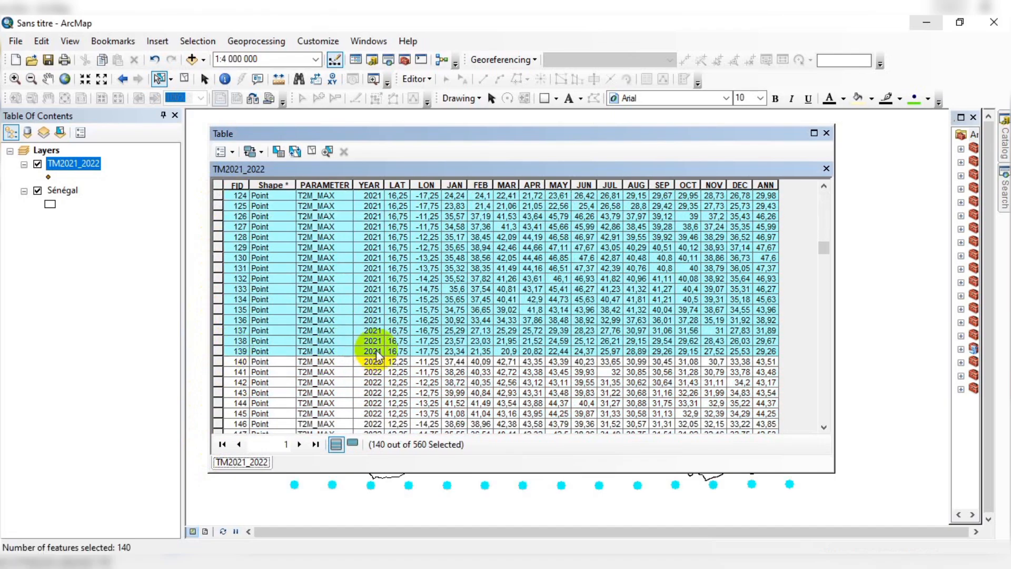
scroll(372, 349, "up", 1)
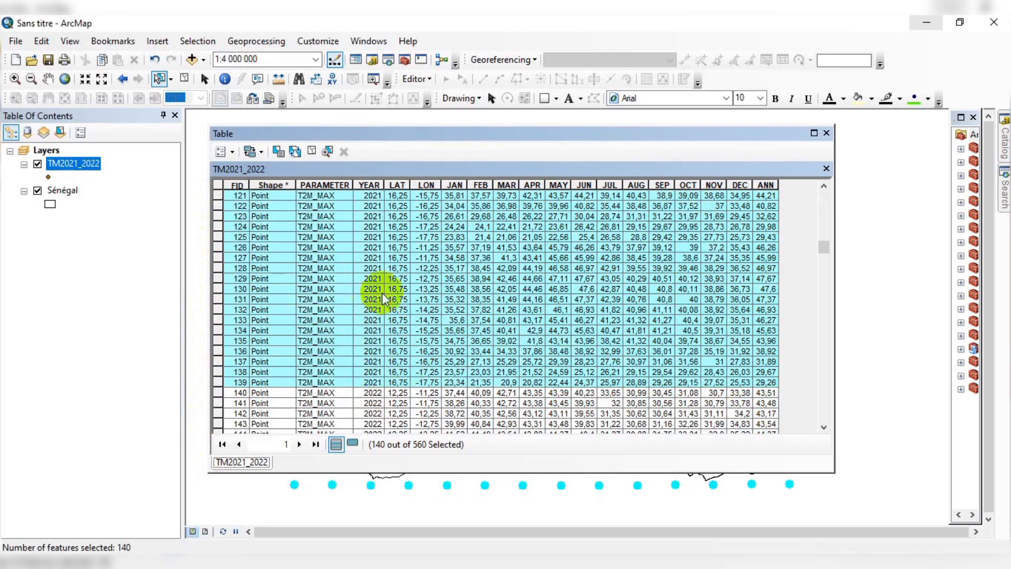
scroll(387, 287, "up", 15)
scroll(389, 290, "up", 20)
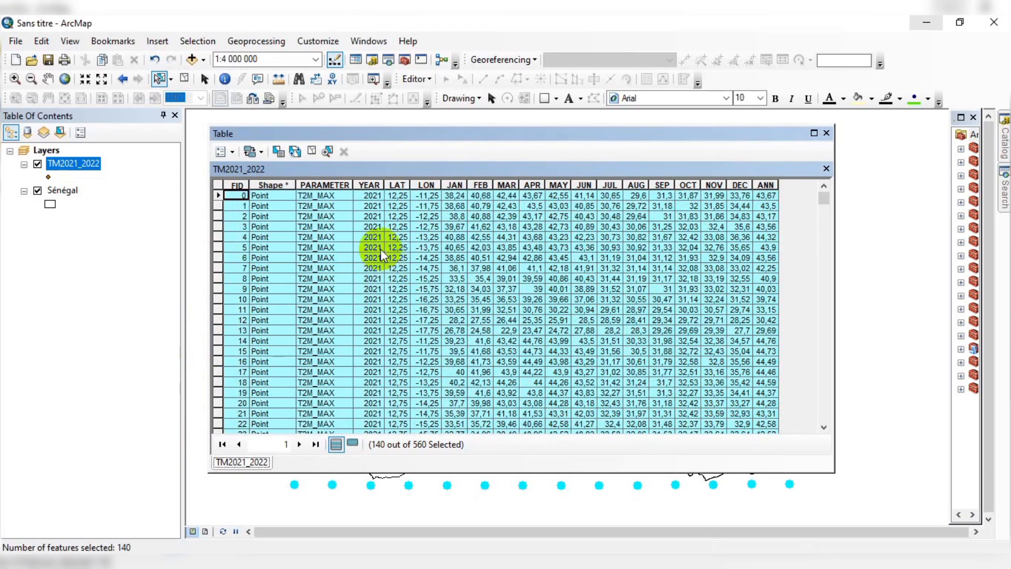
Close the table, export the selected TM2021_2022 features as the shapefile TM2021 in the TM folder, and add it to the map.
left_click(826, 134)
right_click(56, 164)
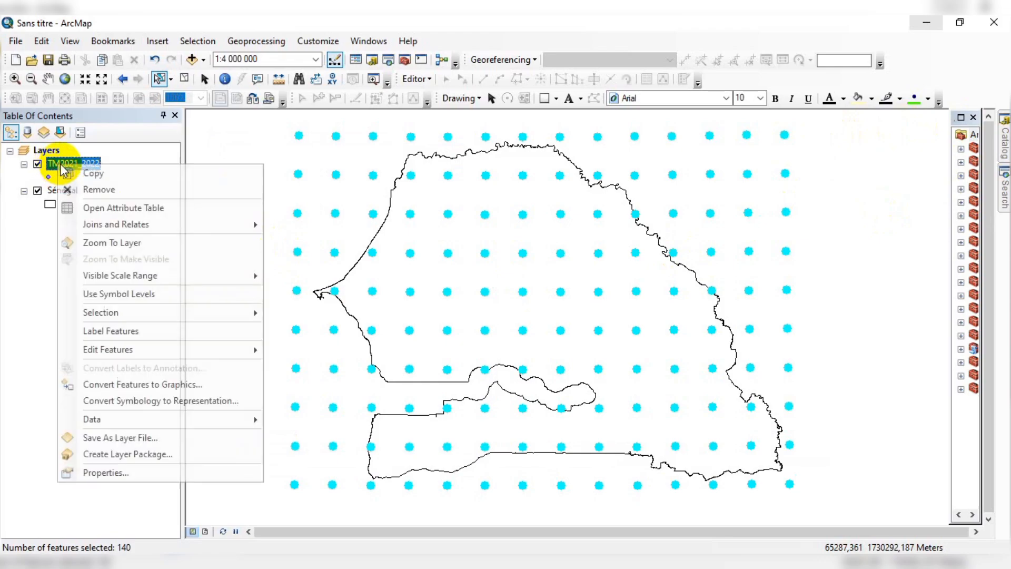
mouse_move(129, 418)
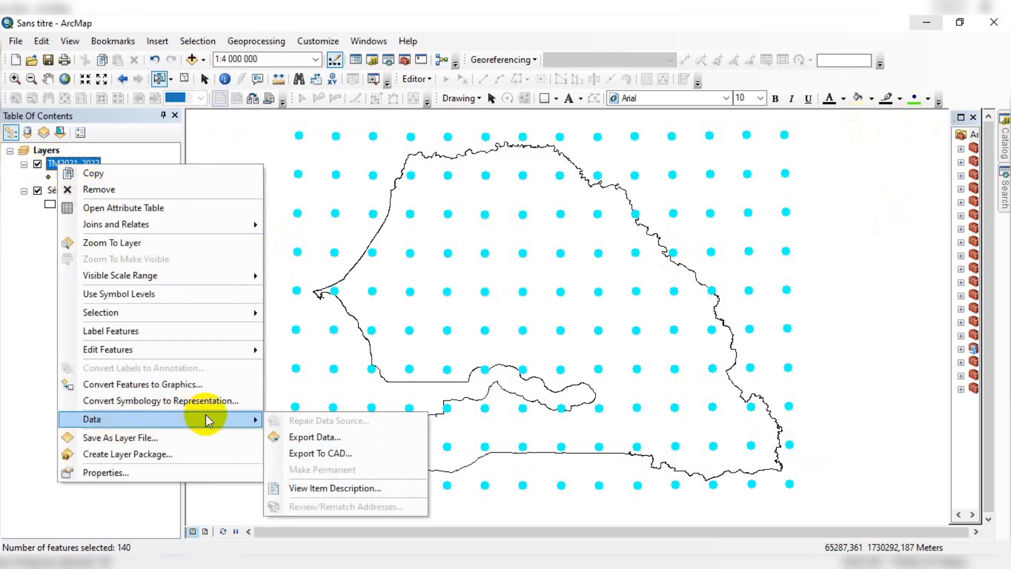
left_click(305, 440)
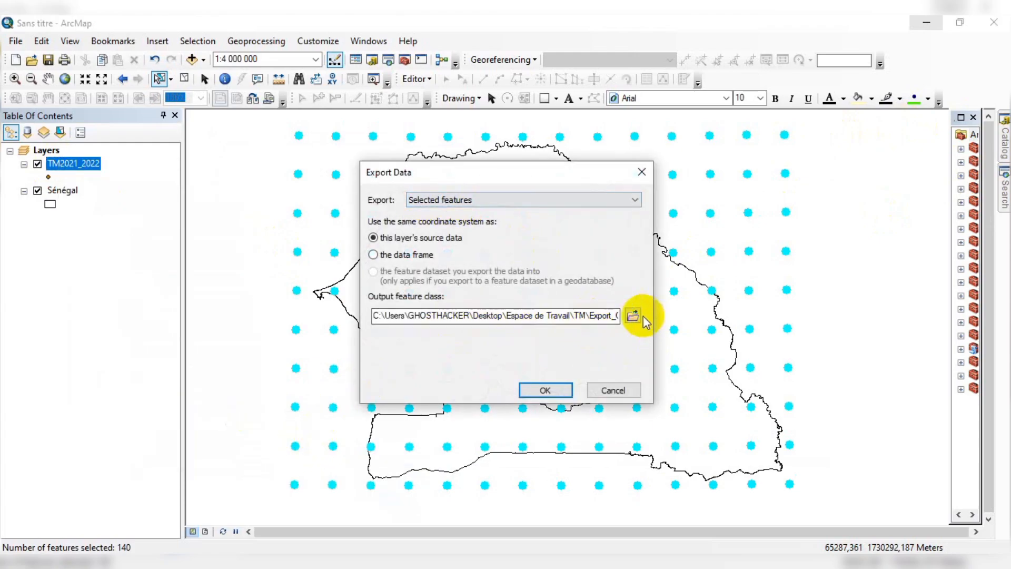
left_click(632, 316)
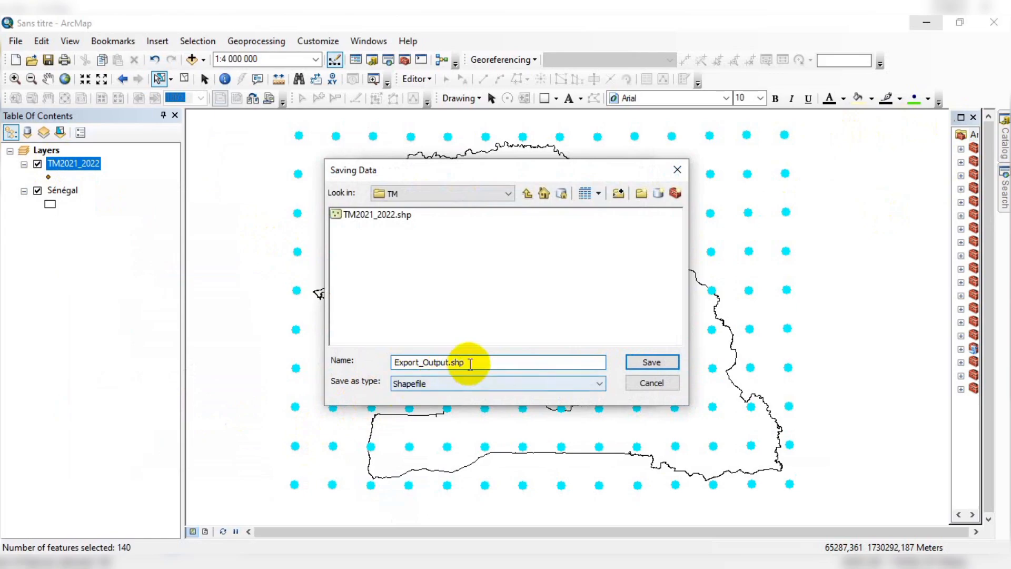
double_click(474, 362)
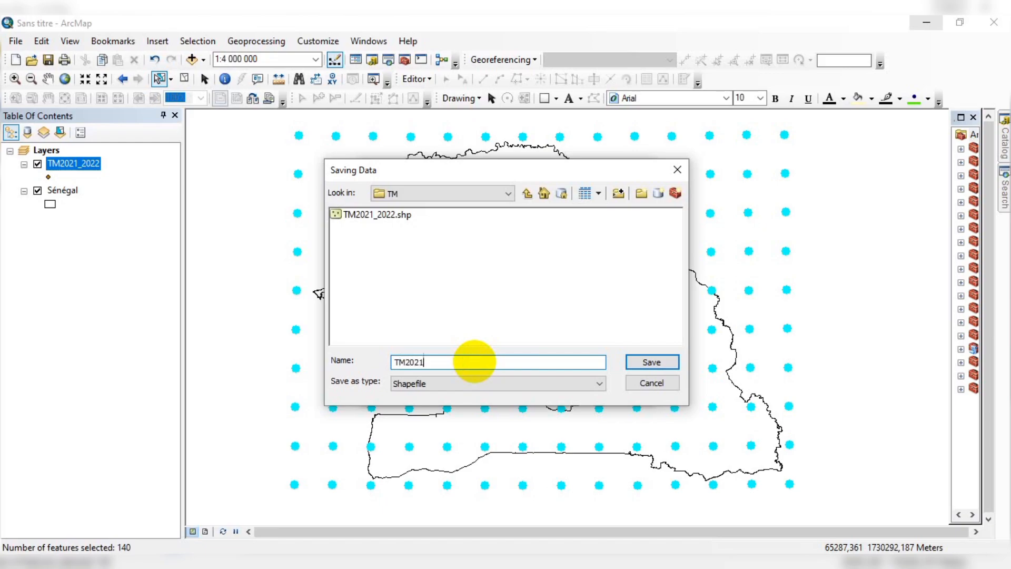
left_click(640, 363)
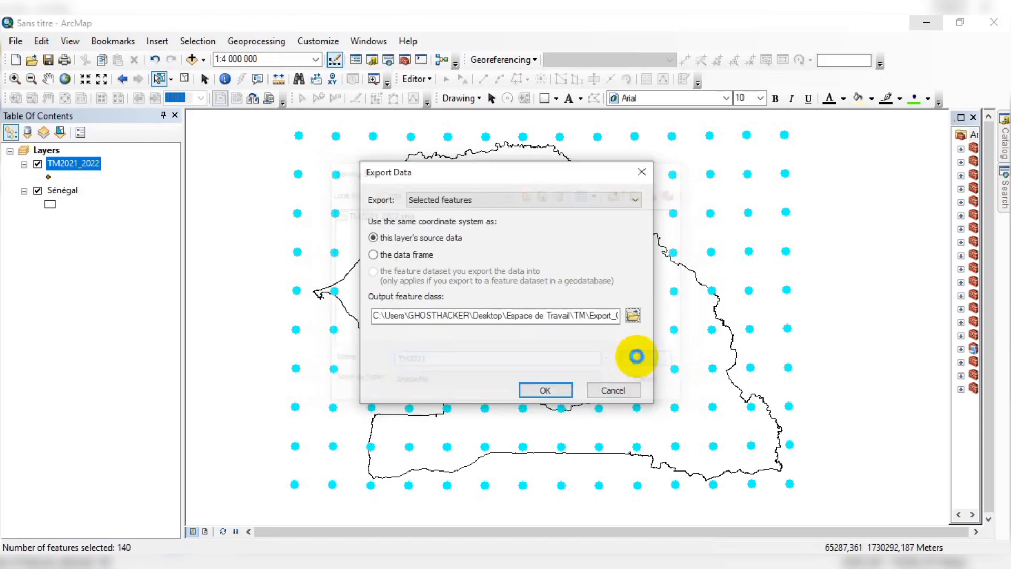
left_click(545, 390)
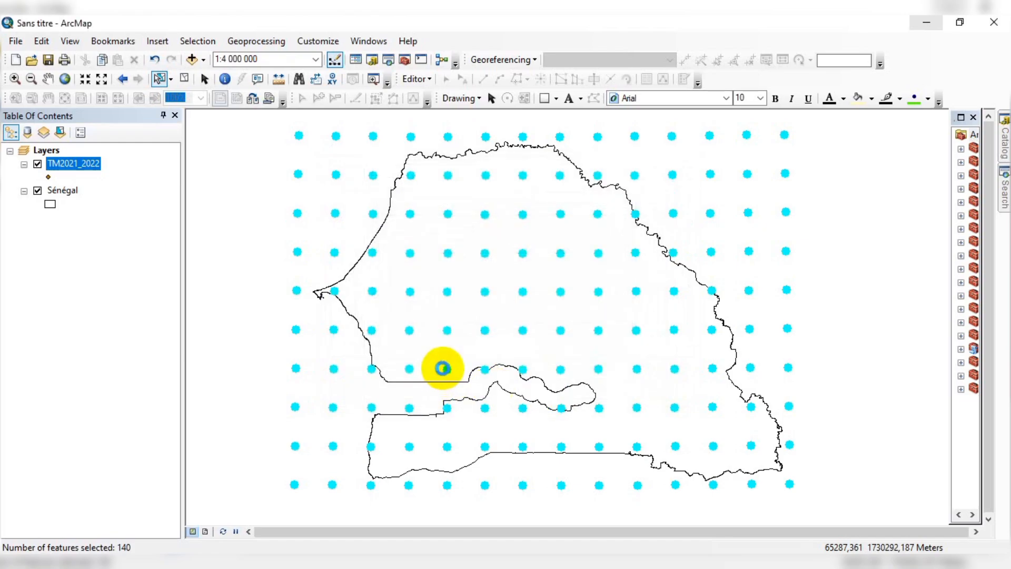
left_click(551, 343)
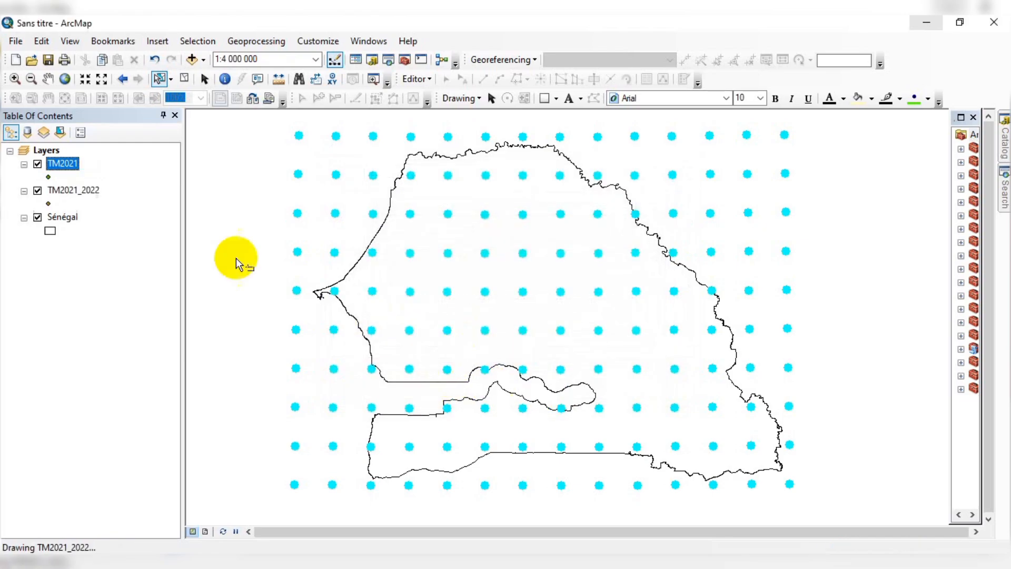
Open the TM2021 attribute table and look through its records down to the last row.
right_click(70, 170)
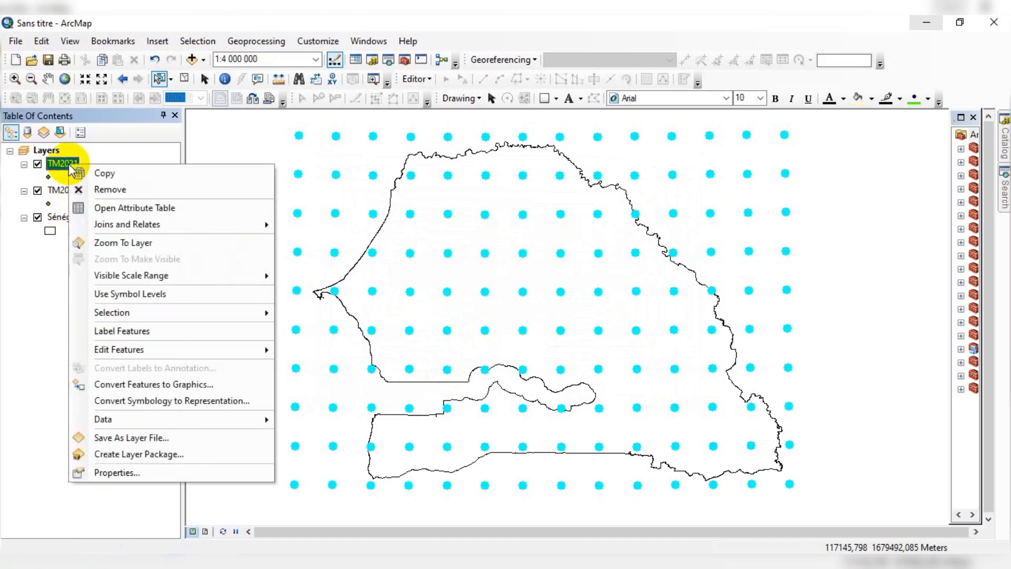
left_click(79, 207)
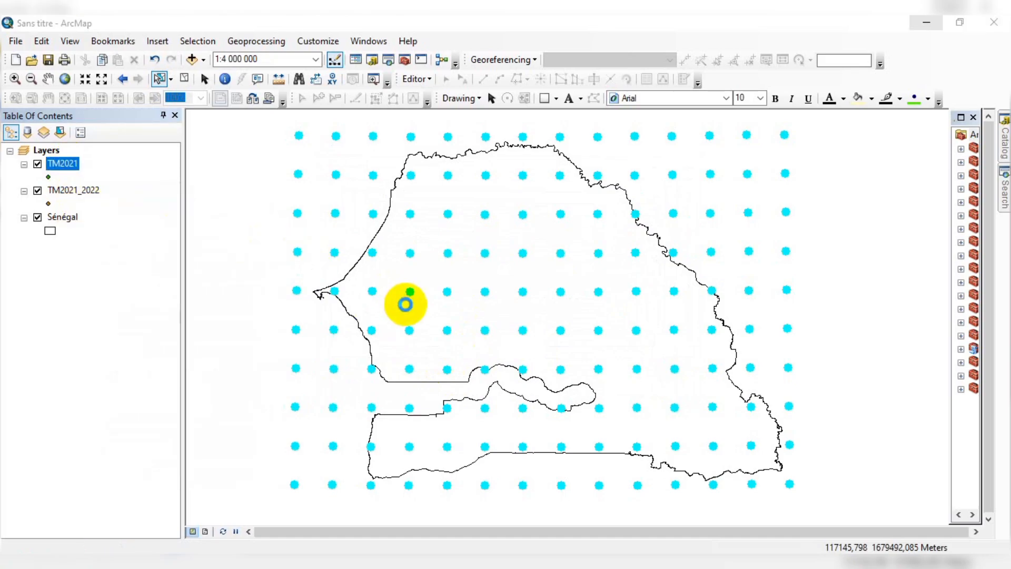
scroll(336, 310, "down", 5)
scroll(336, 310, "down", 20)
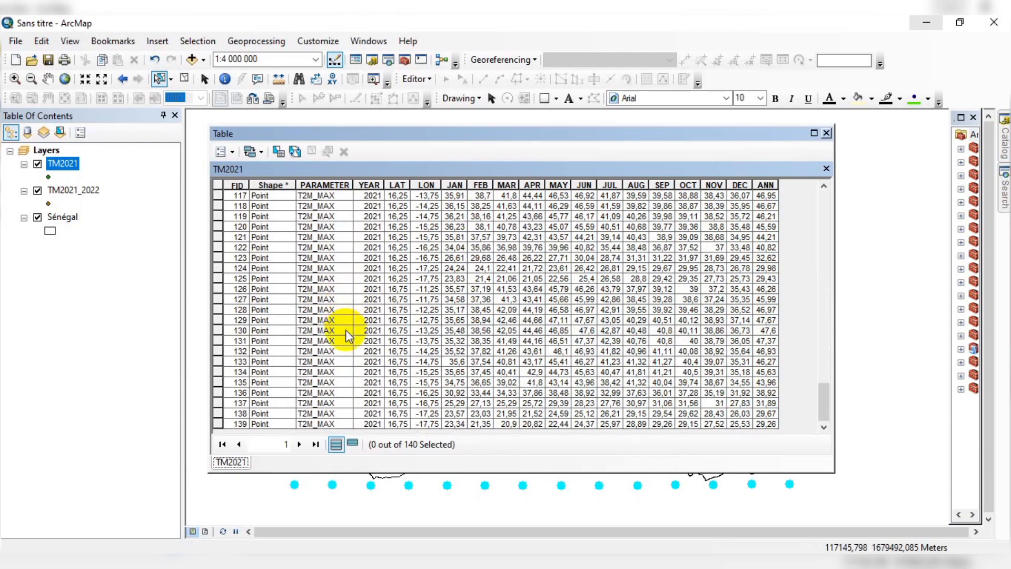
Look through the TM2021 attribute records from the first row to the last again and close the table.
scroll(344, 316, "up", 20)
scroll(352, 314, "up", 15)
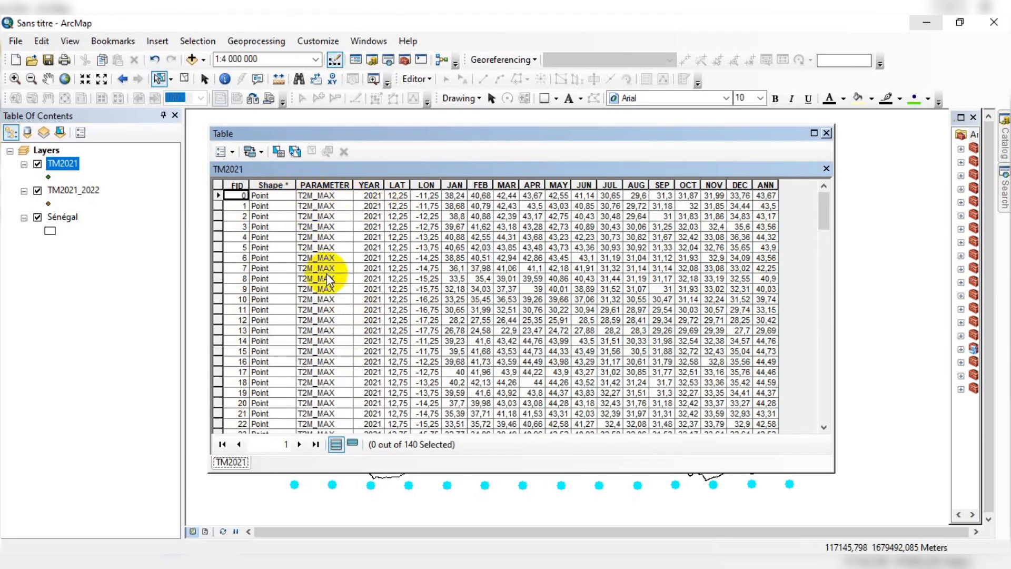
scroll(342, 300, "down", 20)
scroll(387, 316, "down", 2)
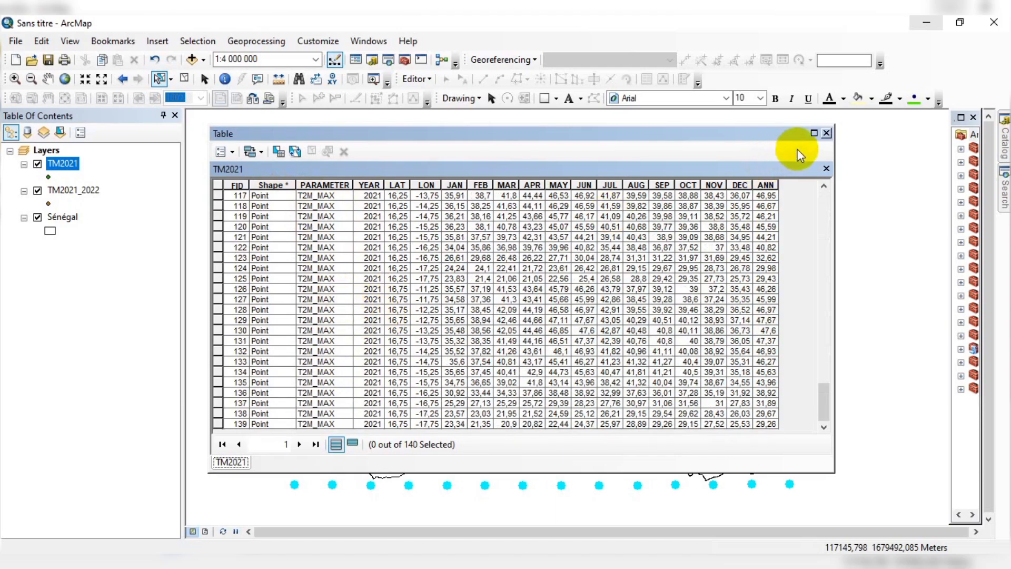
left_click(826, 133)
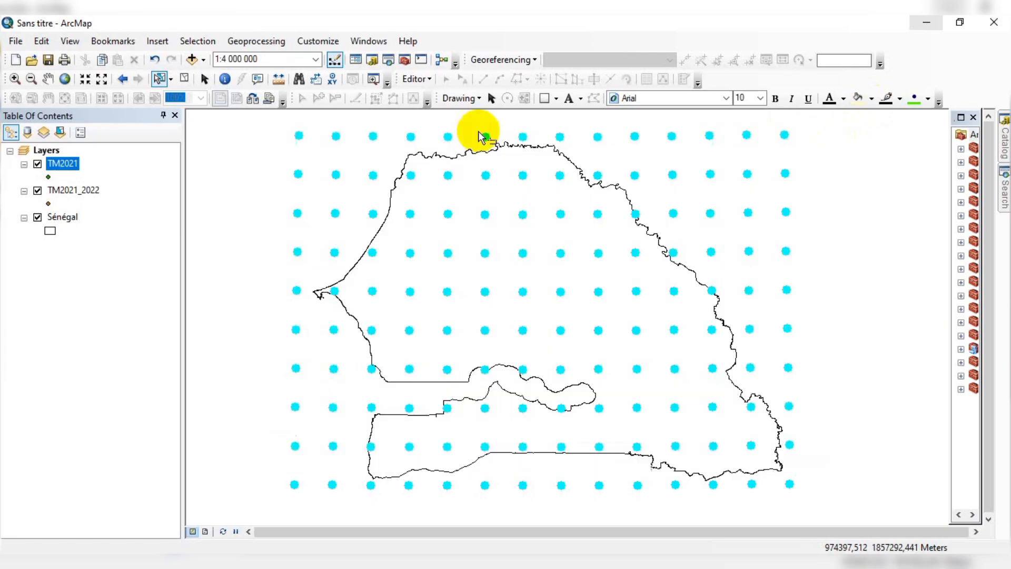
Hide the TM2021_2022 layer on the map and make TM2021 the selected layer.
left_click(38, 190)
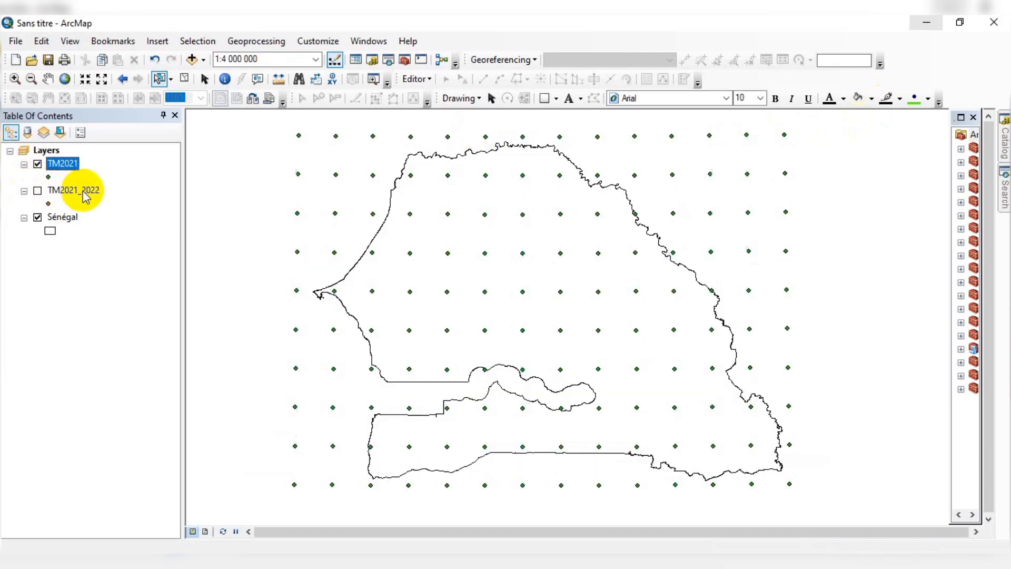
left_click(71, 190)
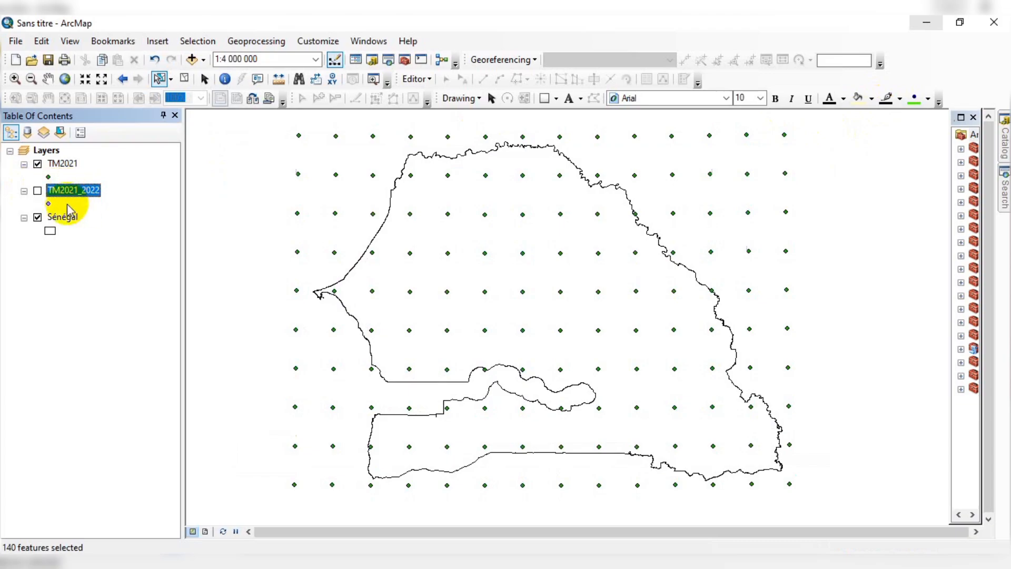
left_click(66, 166)
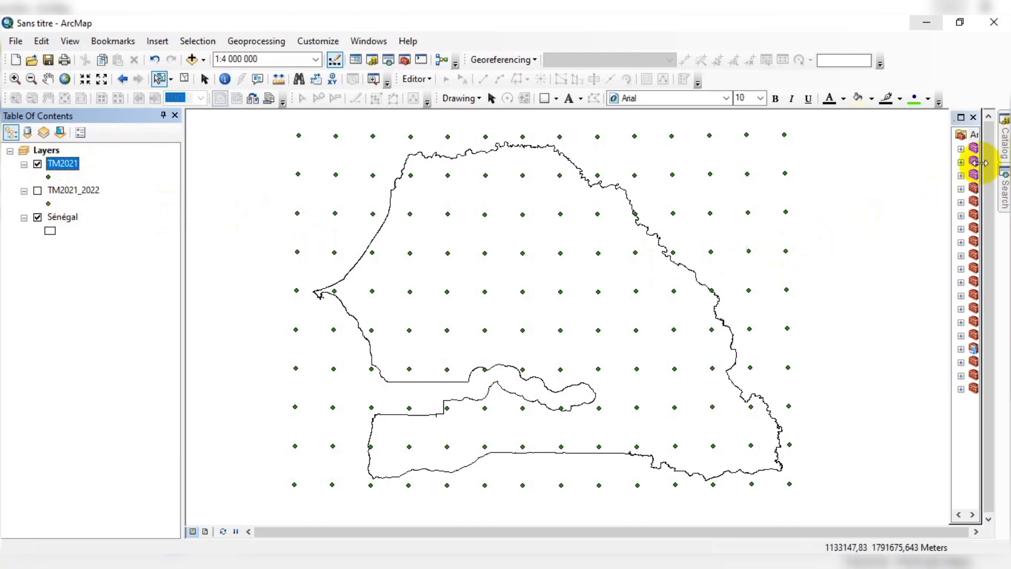
Widen the ArcToolbox pane and open the Spatial Analyst IDW interpolation tool with TM2021 as the input point features.
left_click_drag(949, 173, 809, 200)
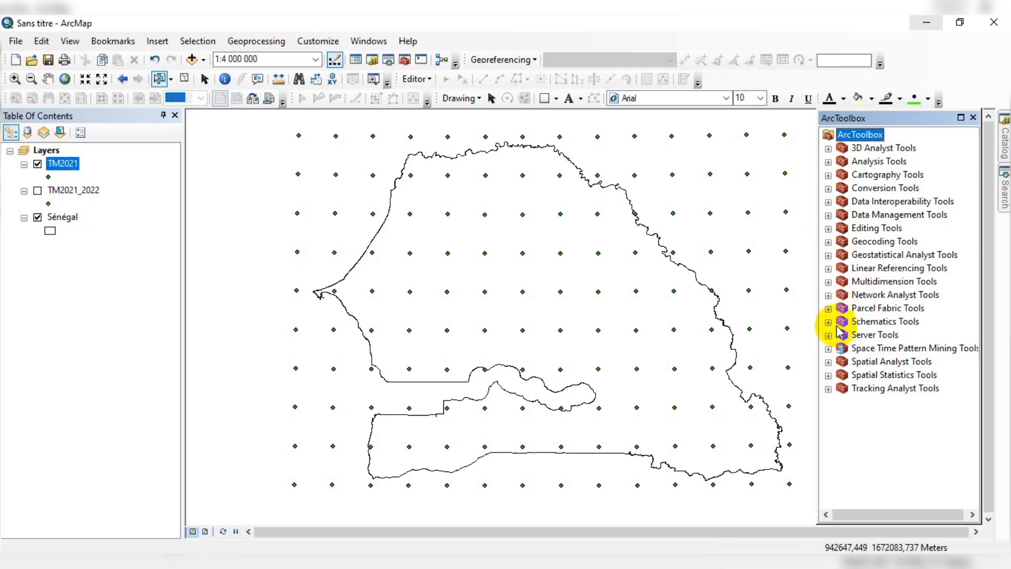
left_click(829, 362)
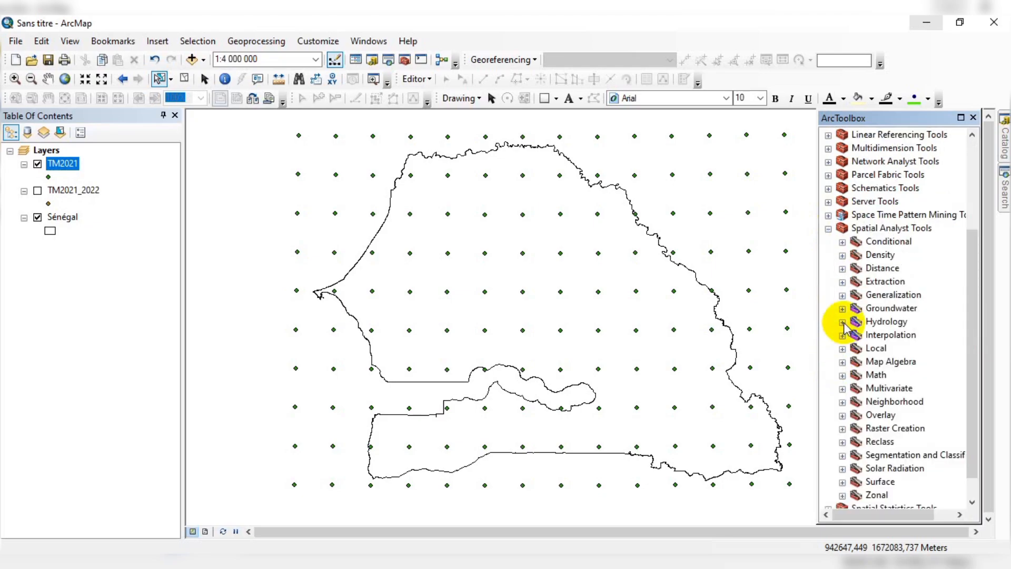
scroll(840, 319, "down", 1)
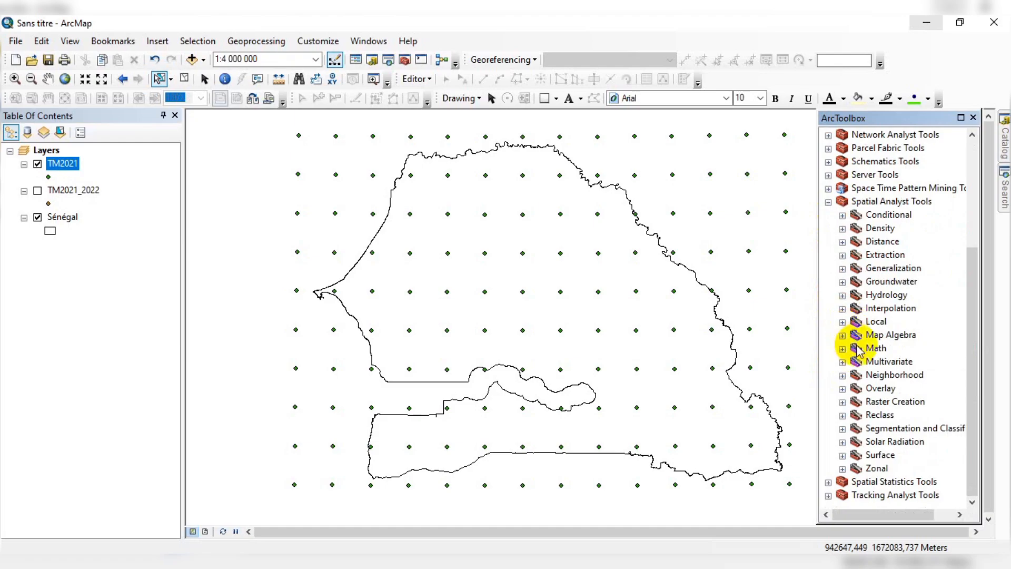
left_click(842, 308)
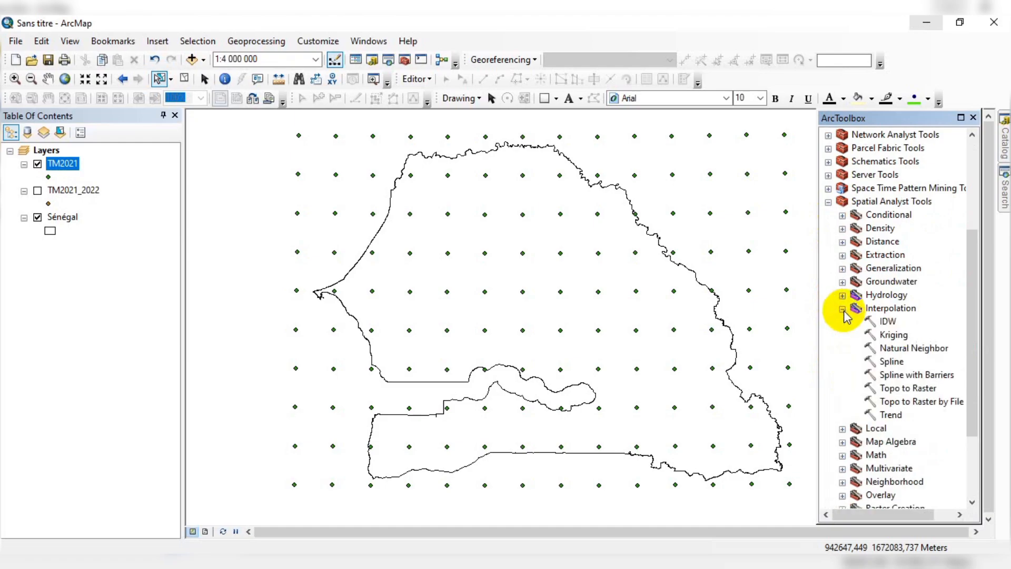
double_click(886, 322)
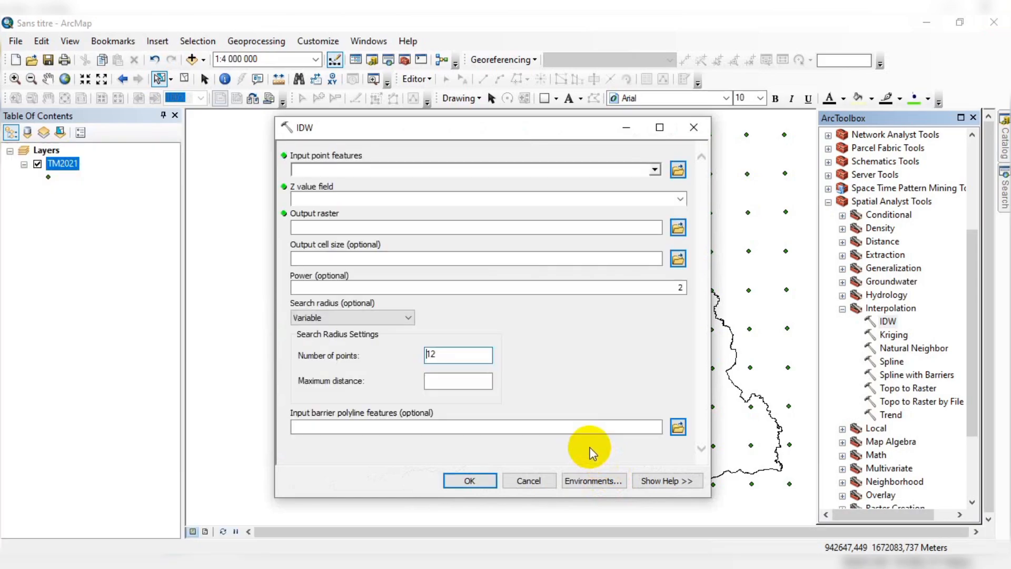
mouse_move(474, 124)
left_mouse_down()
mouse_move(491, 135)
mouse_move(462, 124)
left_mouse_up()
left_click(645, 173)
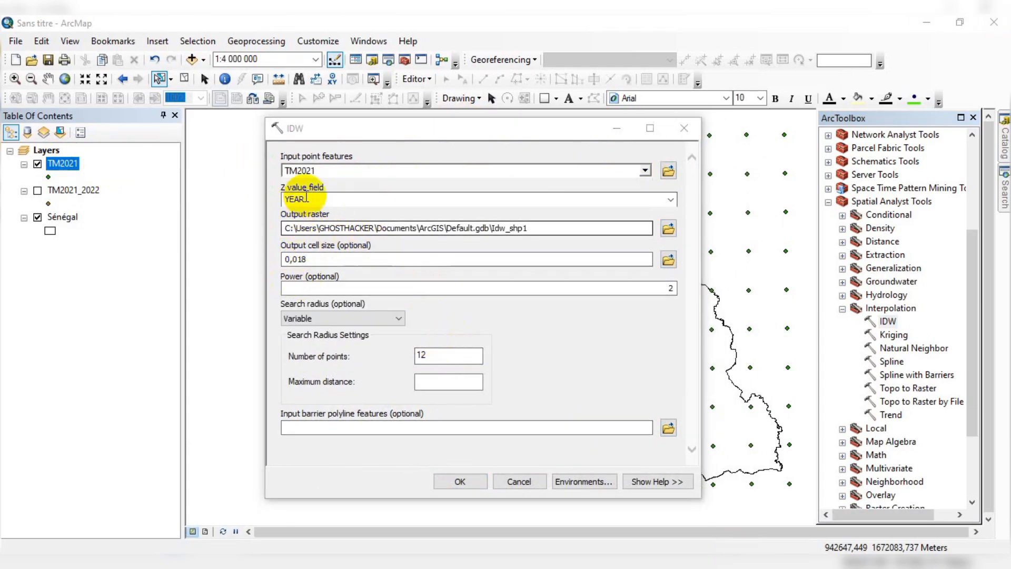
Look over the Z value field options, review the temporal level on the NASA POWER page in the browser, and return to the IDW dialog in ArcMap.
left_click(671, 200)
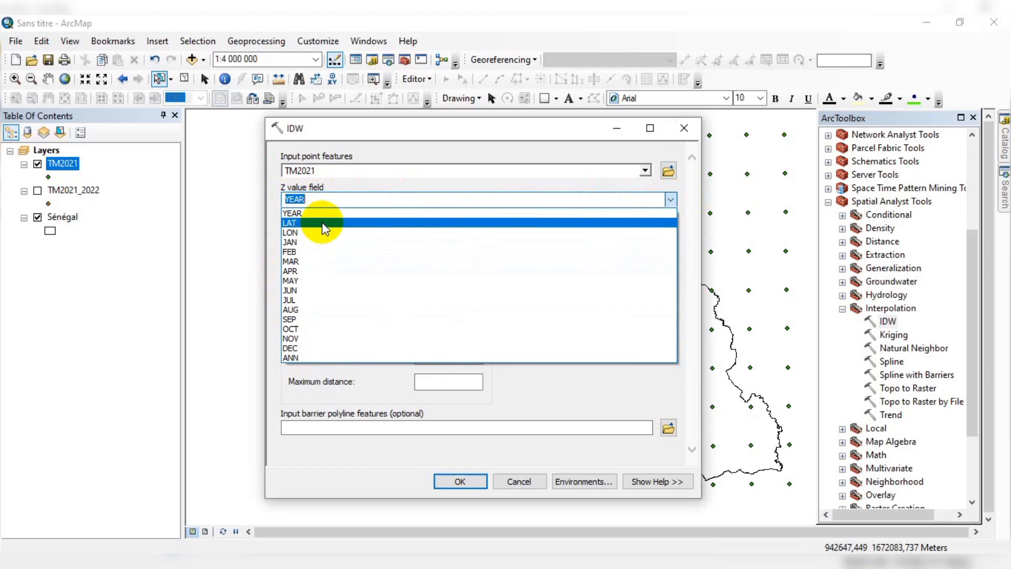
left_click(440, 149)
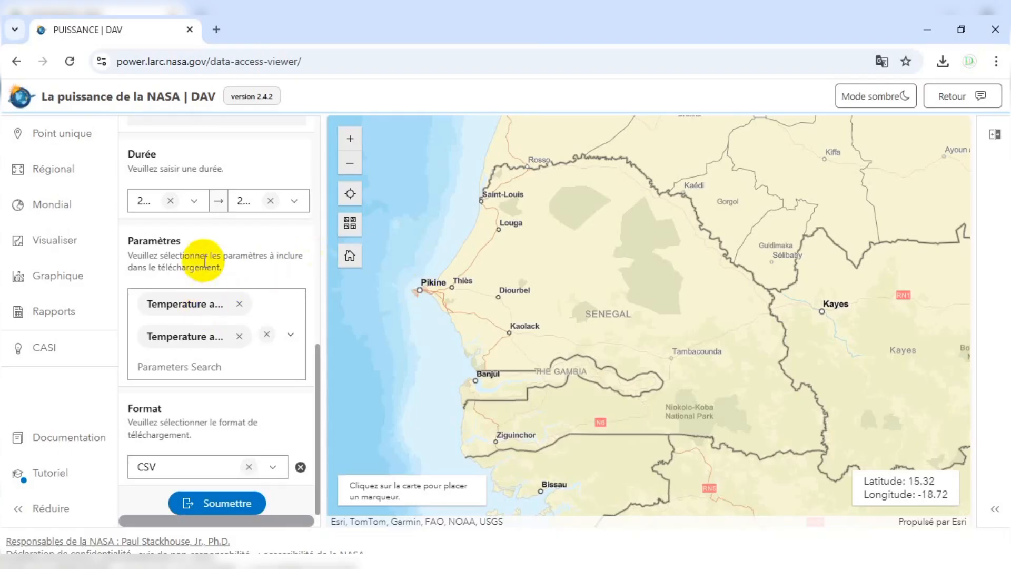
scroll(208, 236, "up", 2)
scroll(209, 235, "up", 6)
scroll(210, 216, "down", 2)
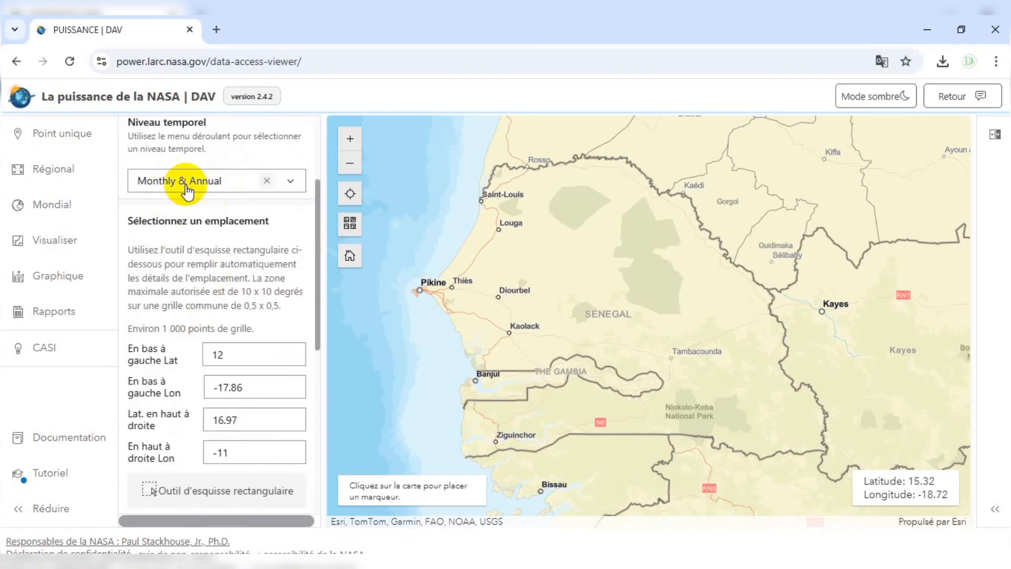
mouse_move(609, 548)
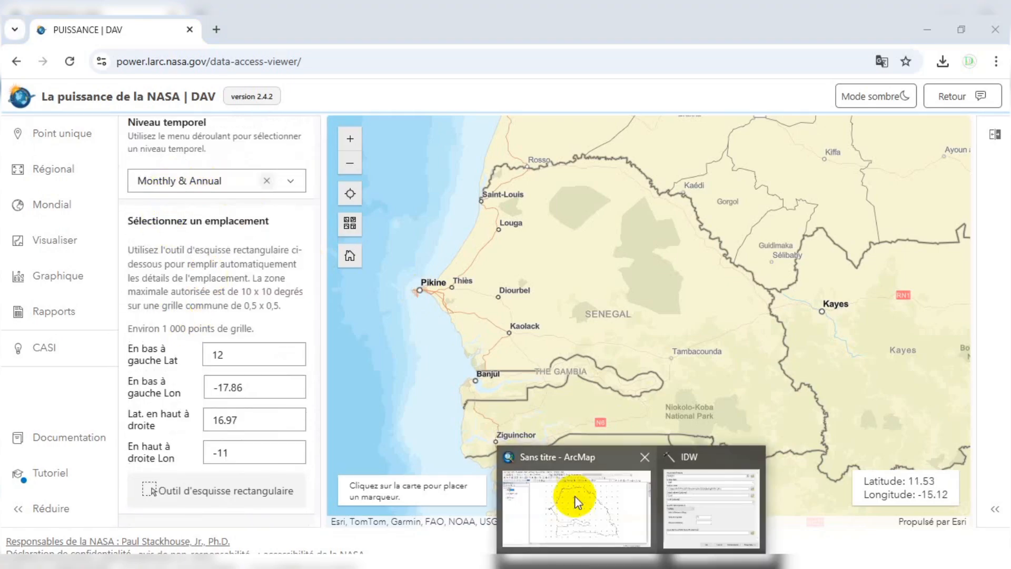
left_click(578, 513)
left_click(627, 563)
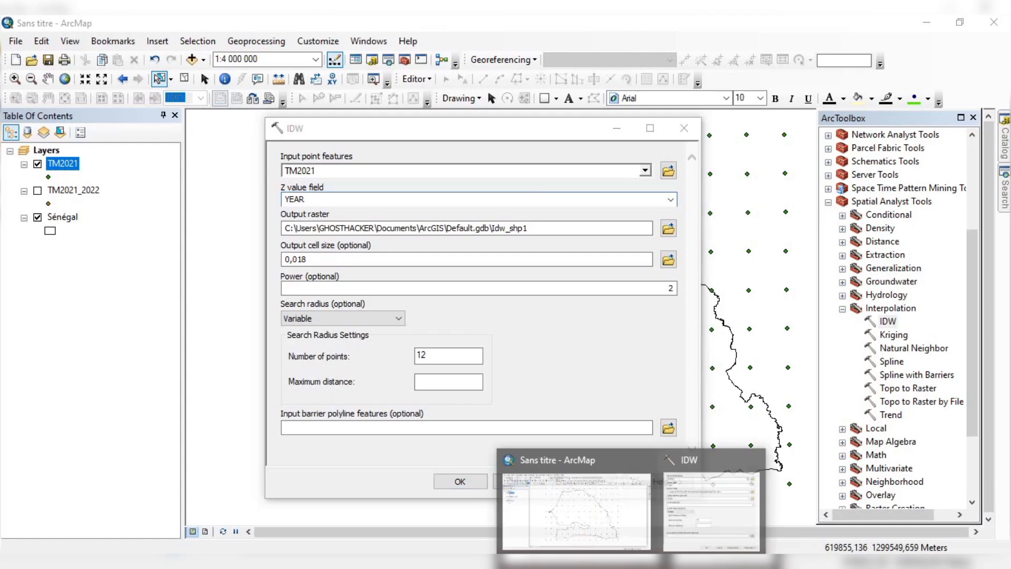
left_click(686, 520)
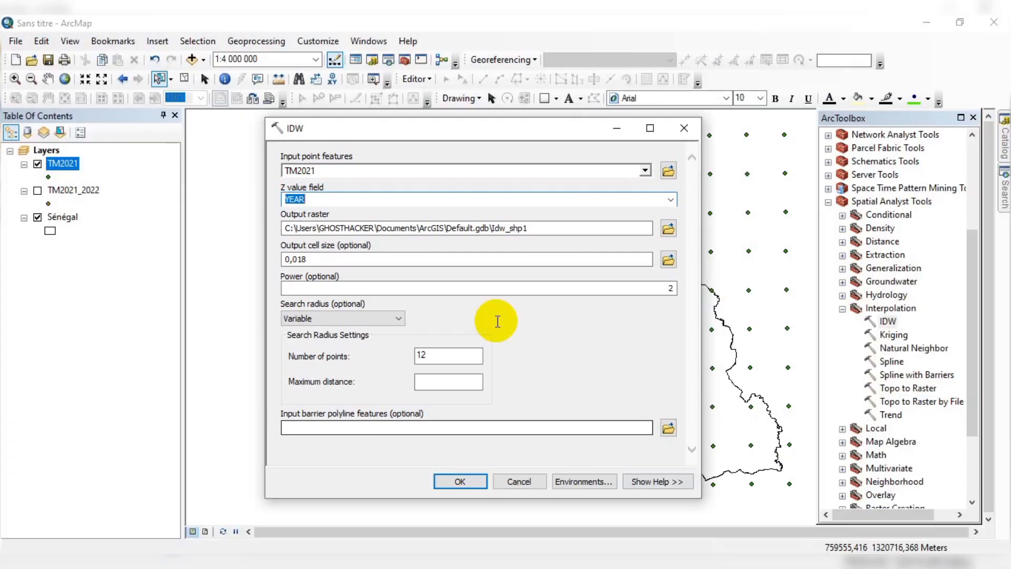
Set the IDW Z value field to the annual field ANN.
left_click(670, 200)
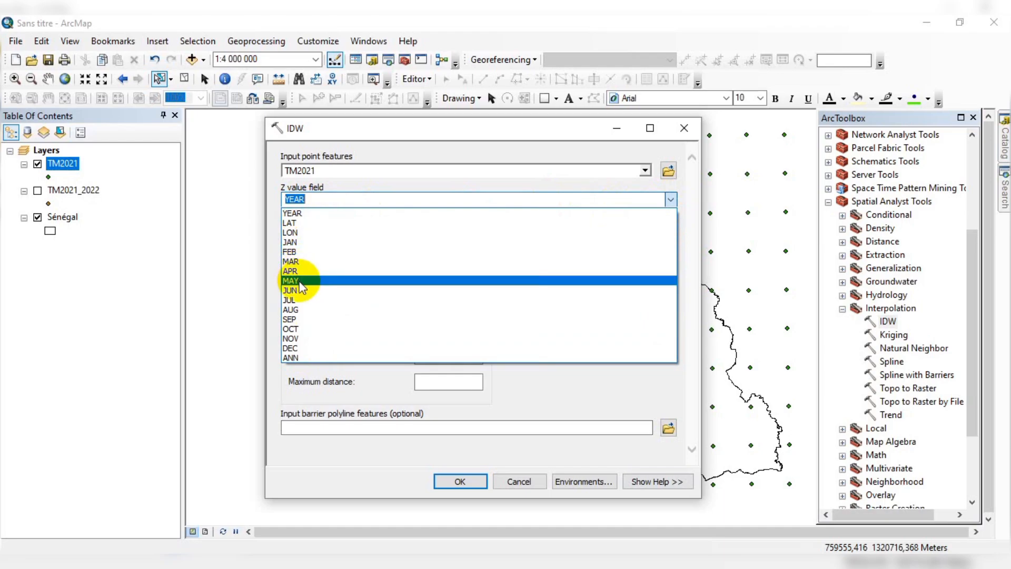
left_click(308, 360)
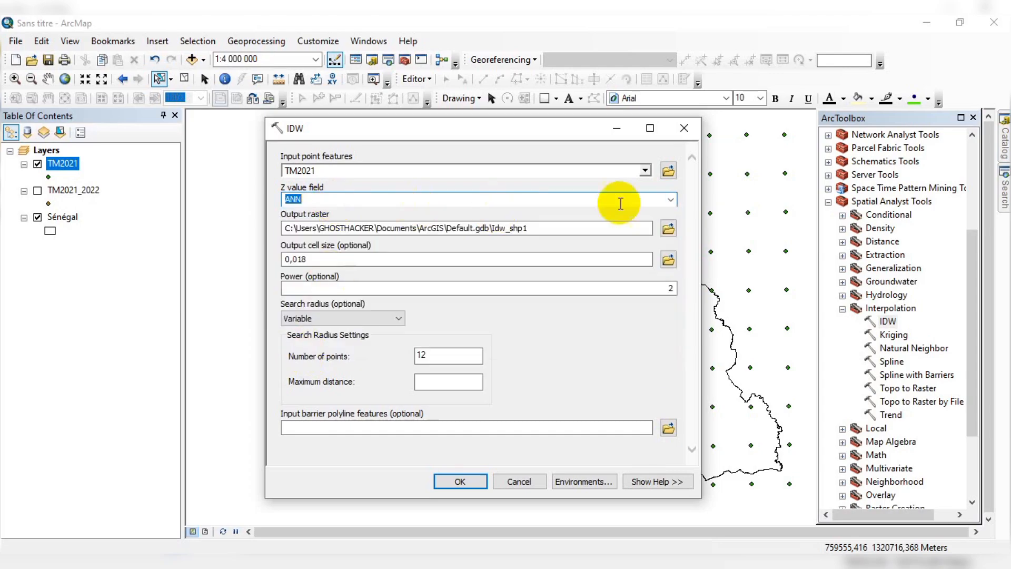
left_click(671, 199)
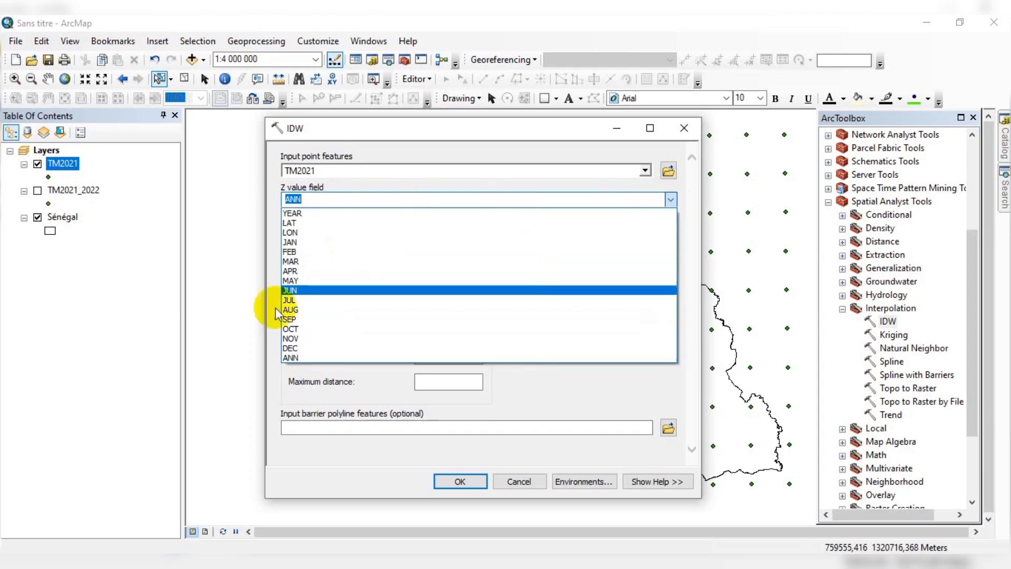
left_click(293, 361)
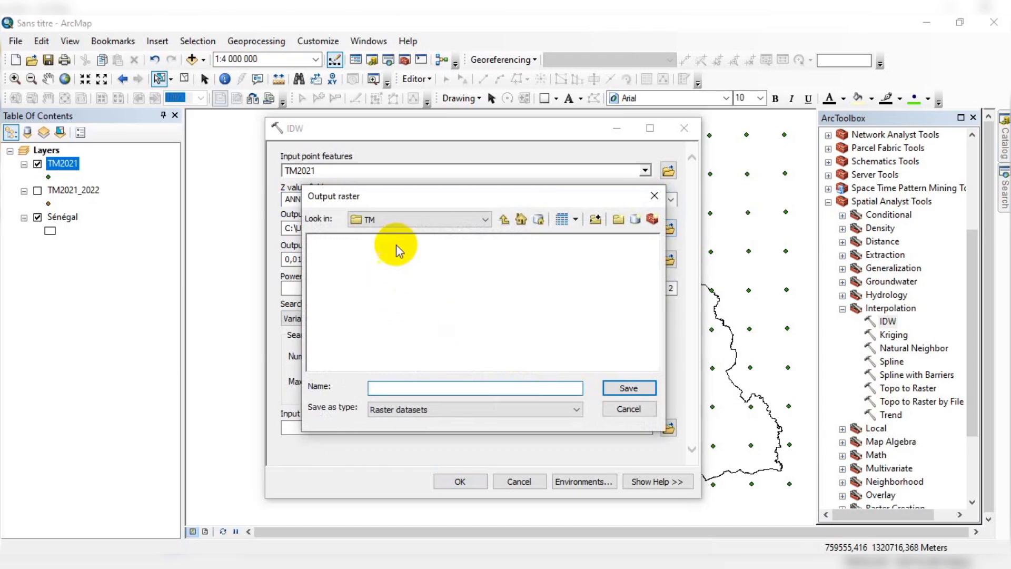
Name the output raster IDW in the TM folder and run the interpolation.
left_click(386, 389)
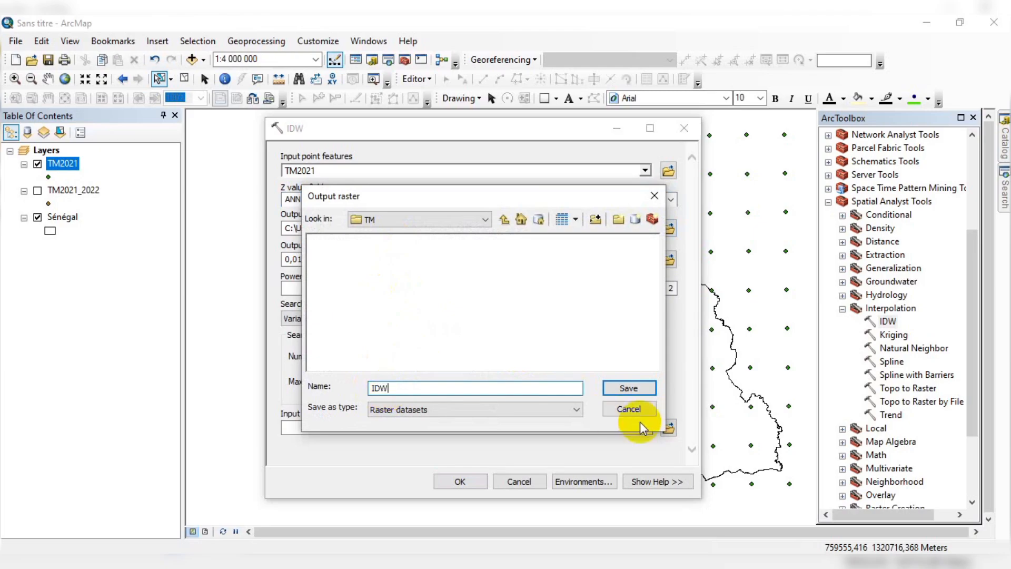
left_click(631, 389)
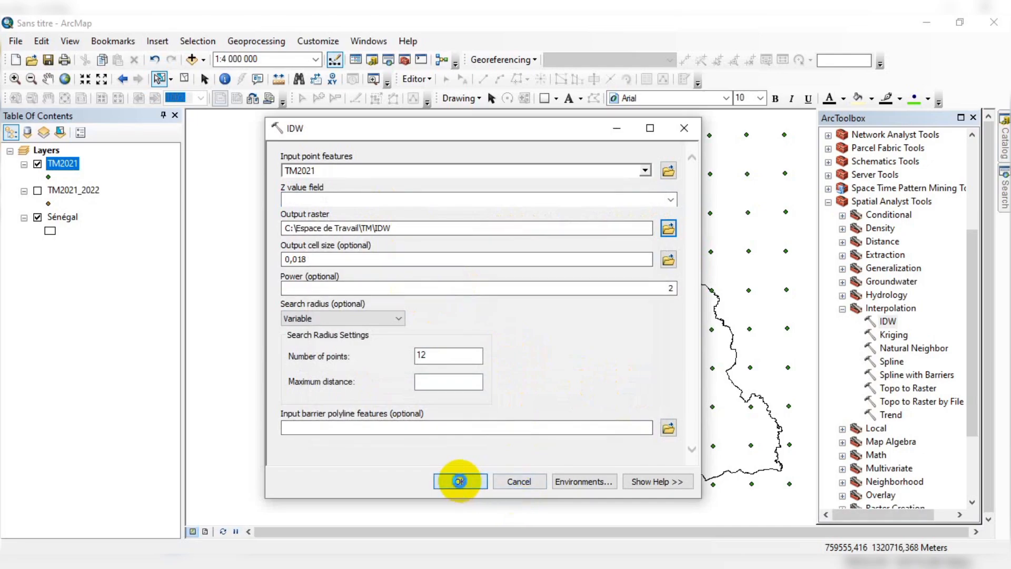
left_click(459, 481)
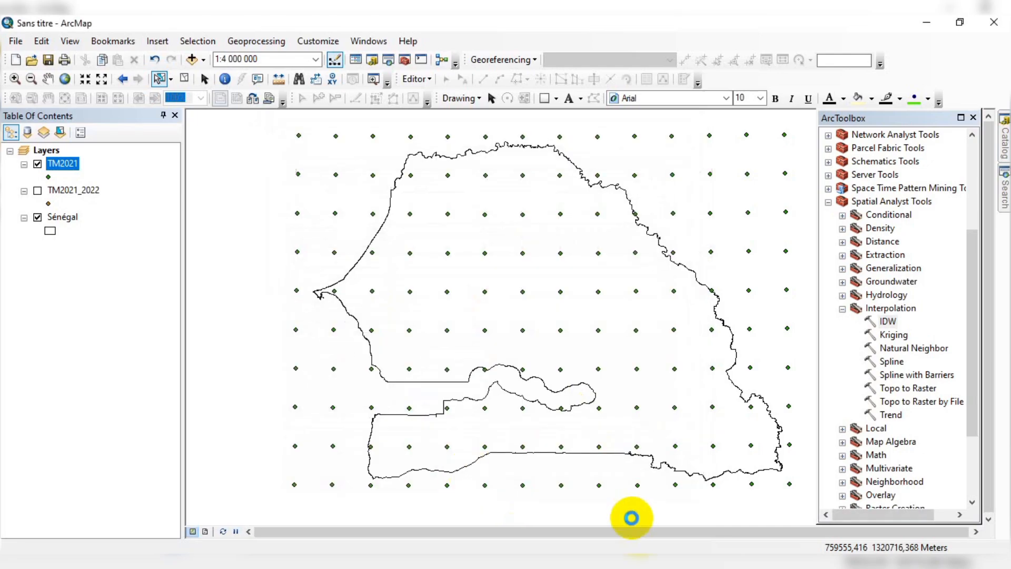
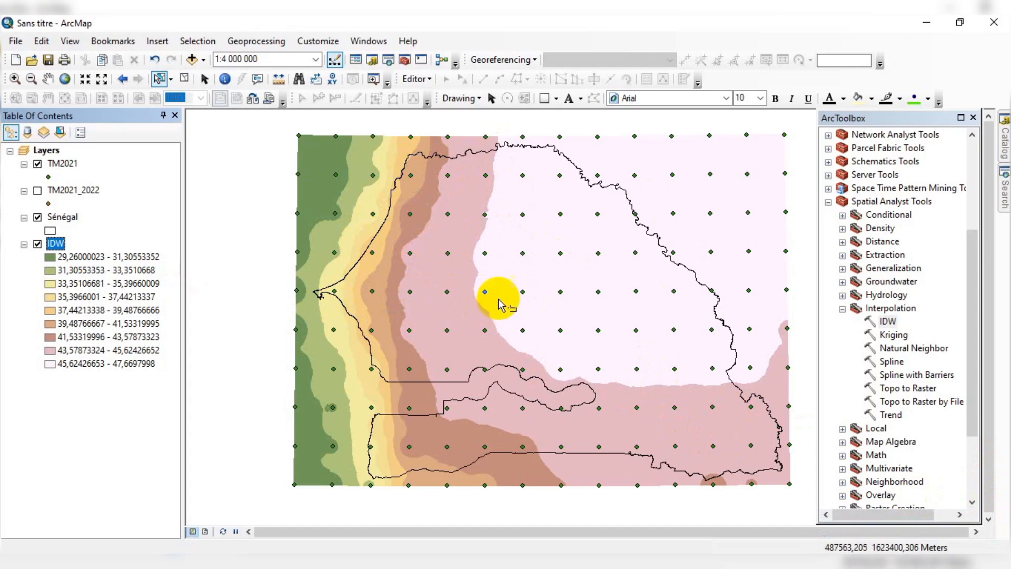
Open the raster Clip tool from the Raster Processing toolset of the Data Management Tools.
scroll(861, 240, "up", 4)
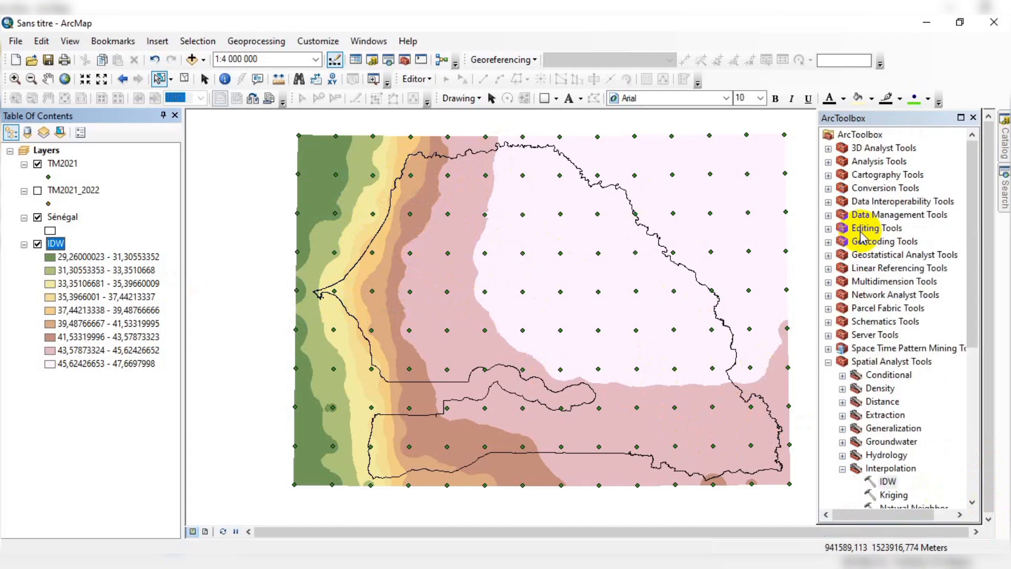
left_click(828, 214)
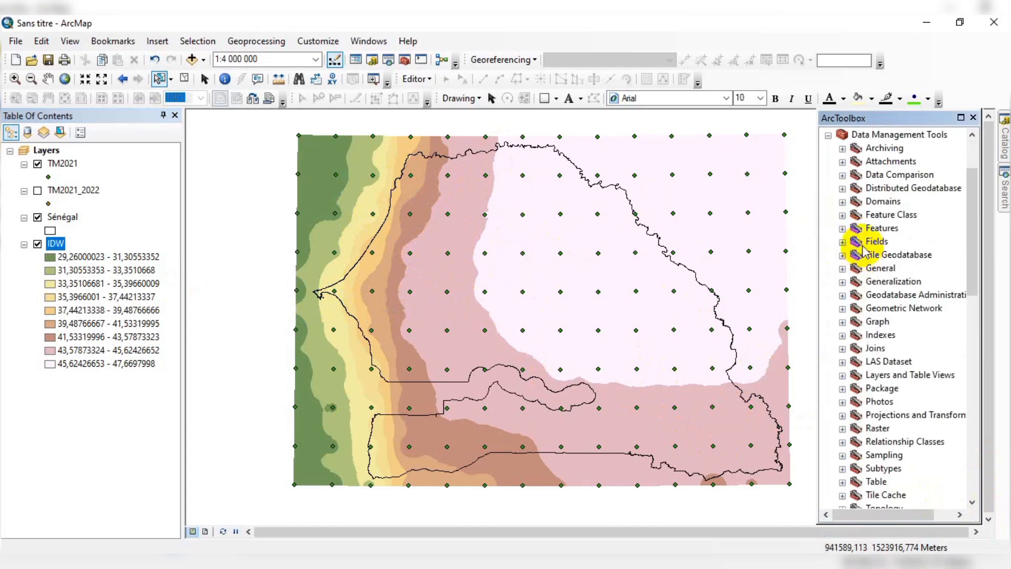
scroll(856, 227, "up", 2)
left_click(866, 216)
scroll(869, 242, "down", 2)
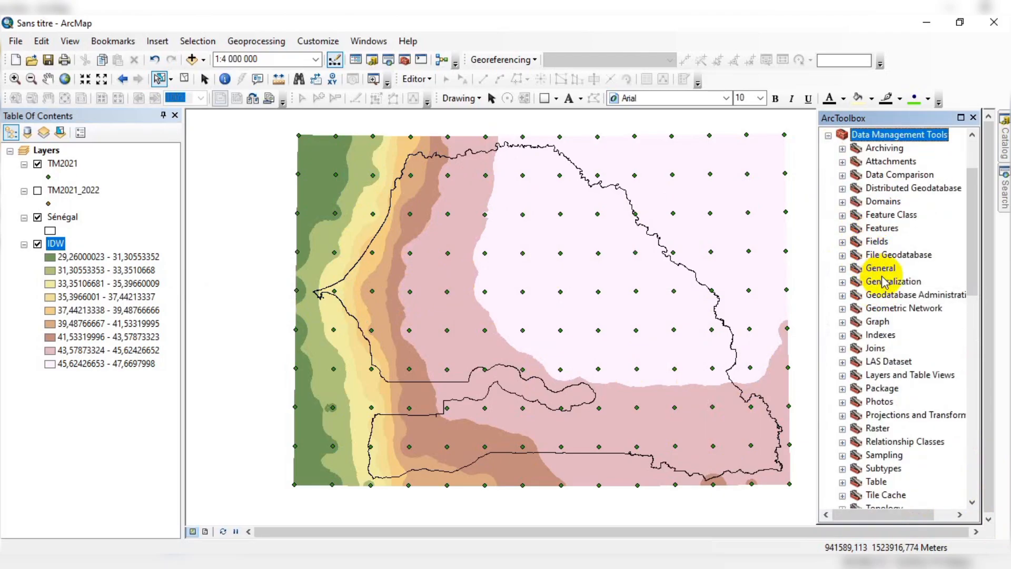
scroll(852, 320, "down", 1)
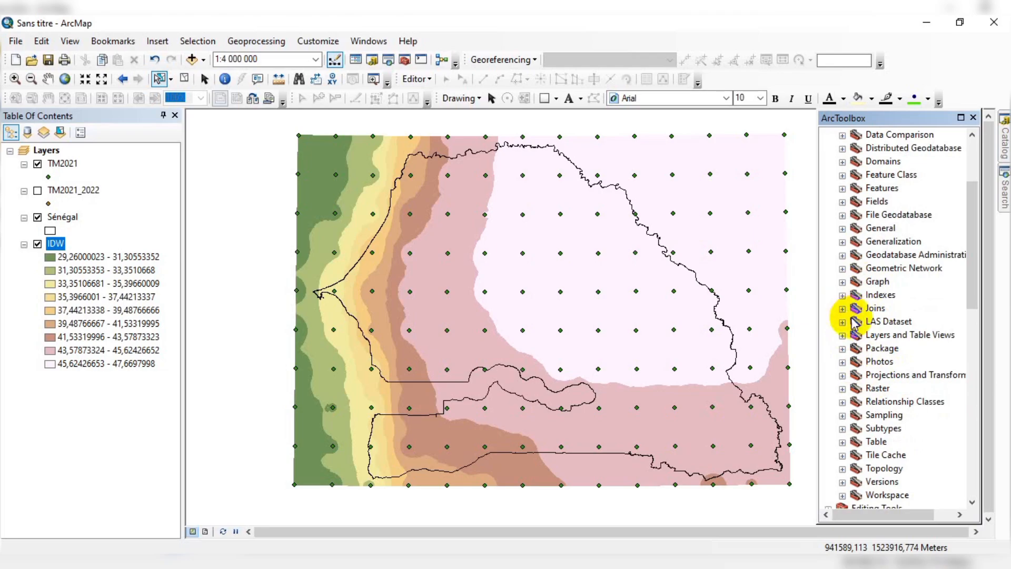
left_click(844, 387)
scroll(863, 363, "down", 2)
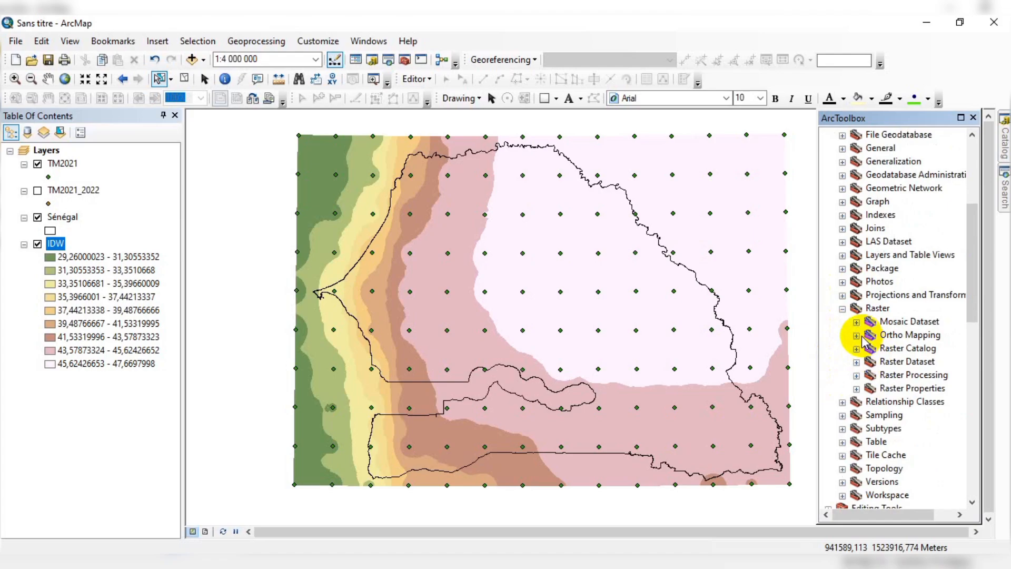
left_click(856, 375)
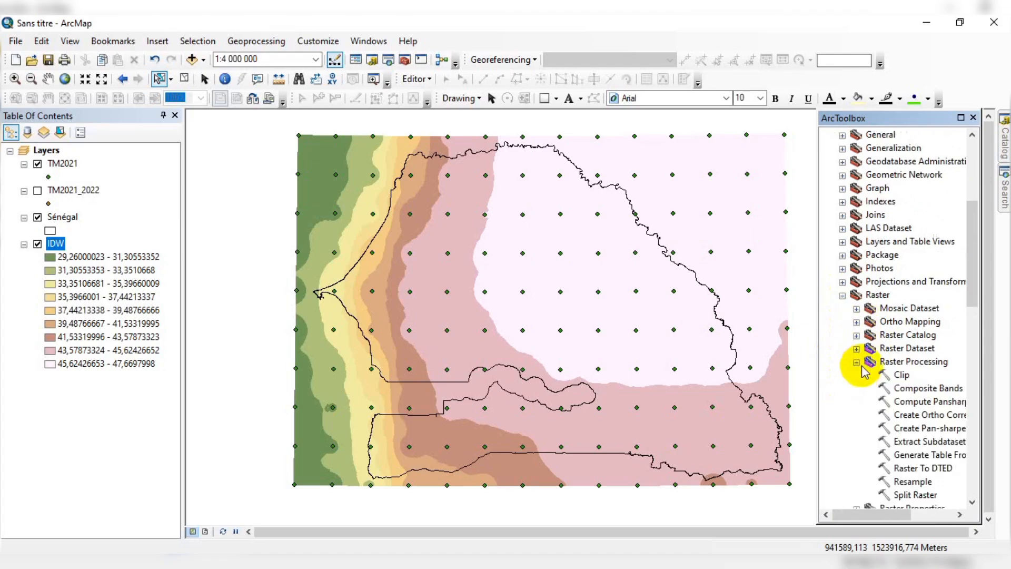
double_click(899, 374)
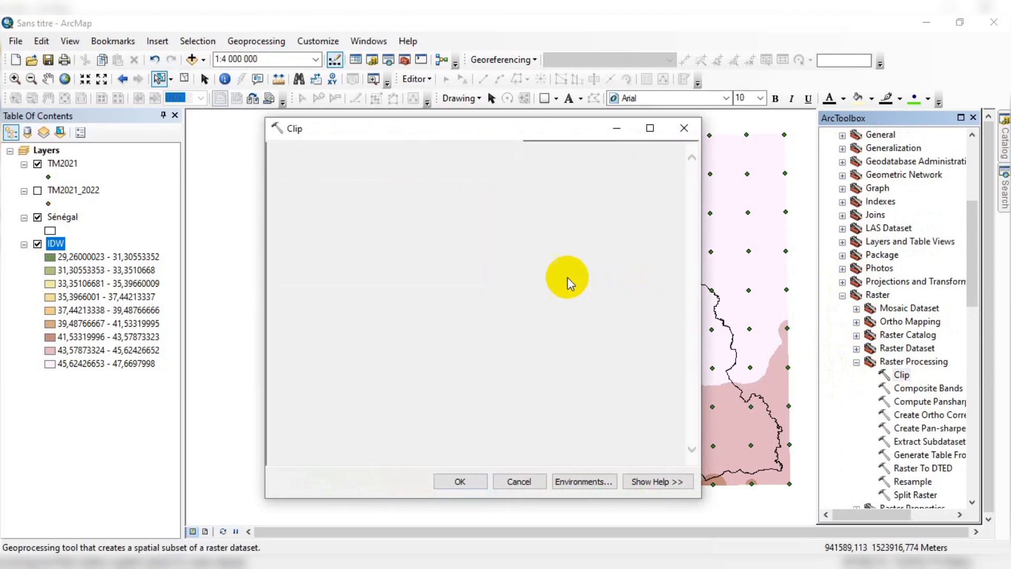
Set IDW as the input raster and Sénégal as the output extent, using the input features for clipping geometry.
left_click(644, 170)
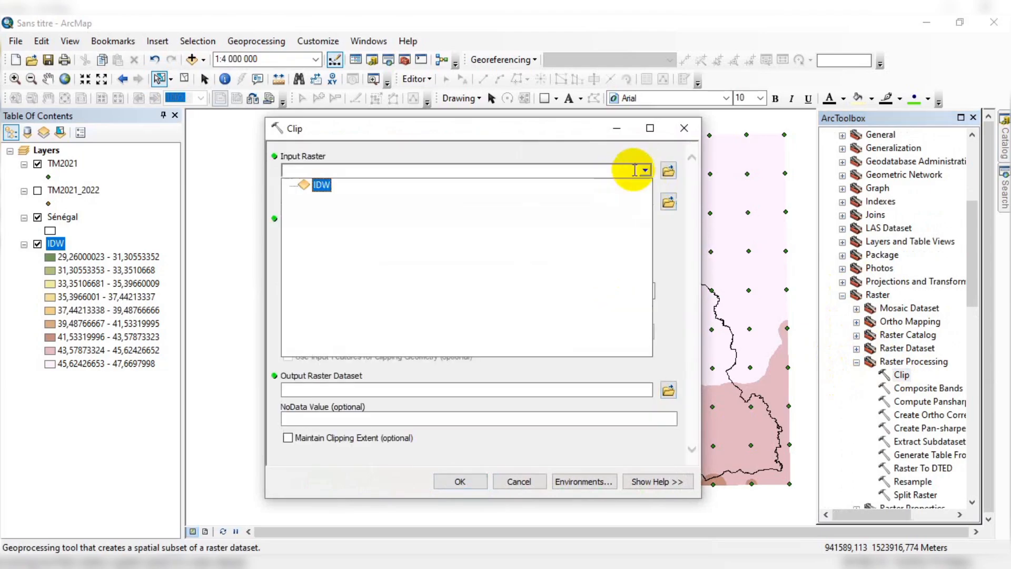
left_click(319, 182)
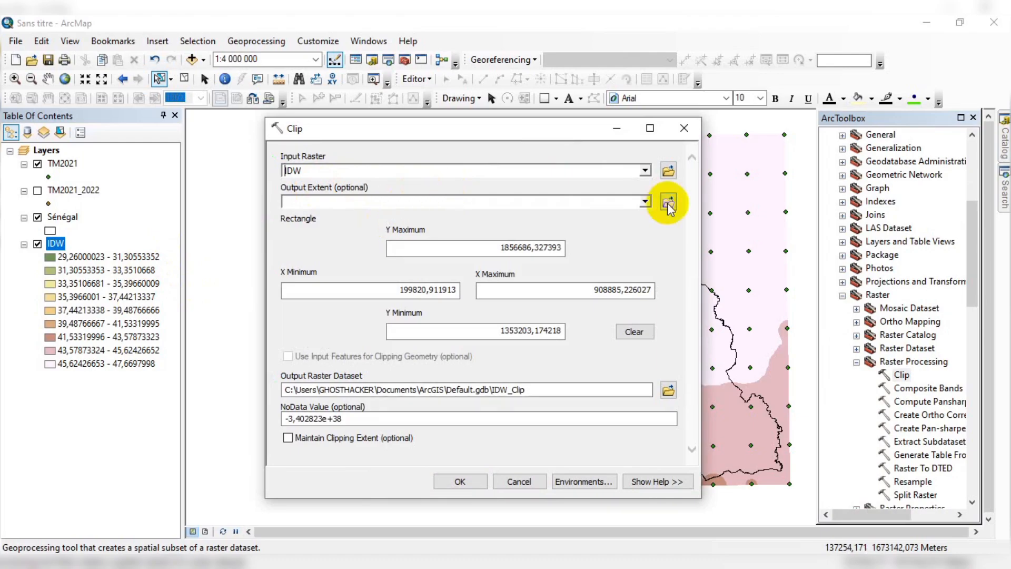
left_click(645, 203)
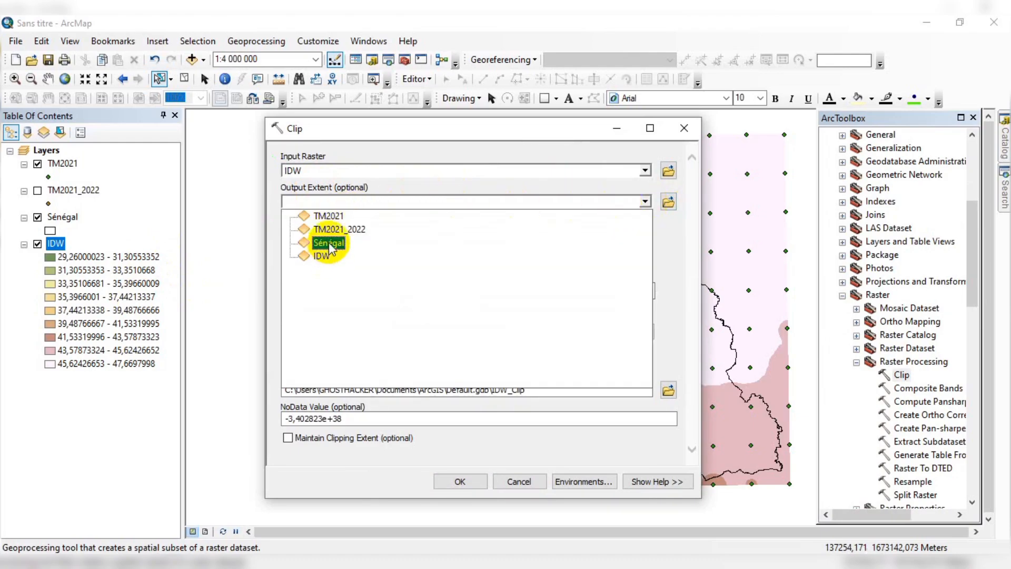
left_click(338, 250)
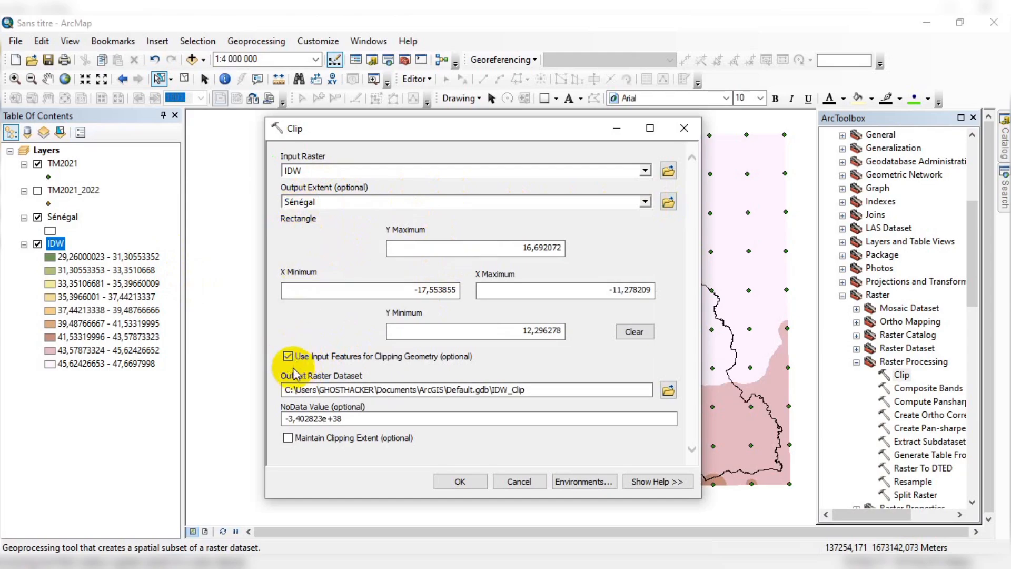
Name the output raster TMX2021 in the TM folder and run the clip.
left_click(667, 390)
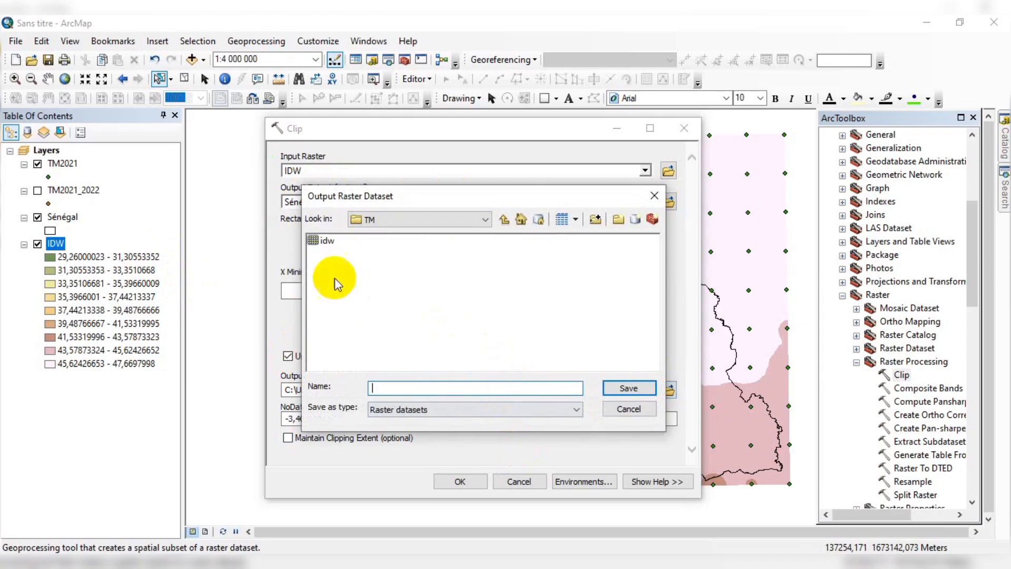
left_click(401, 388)
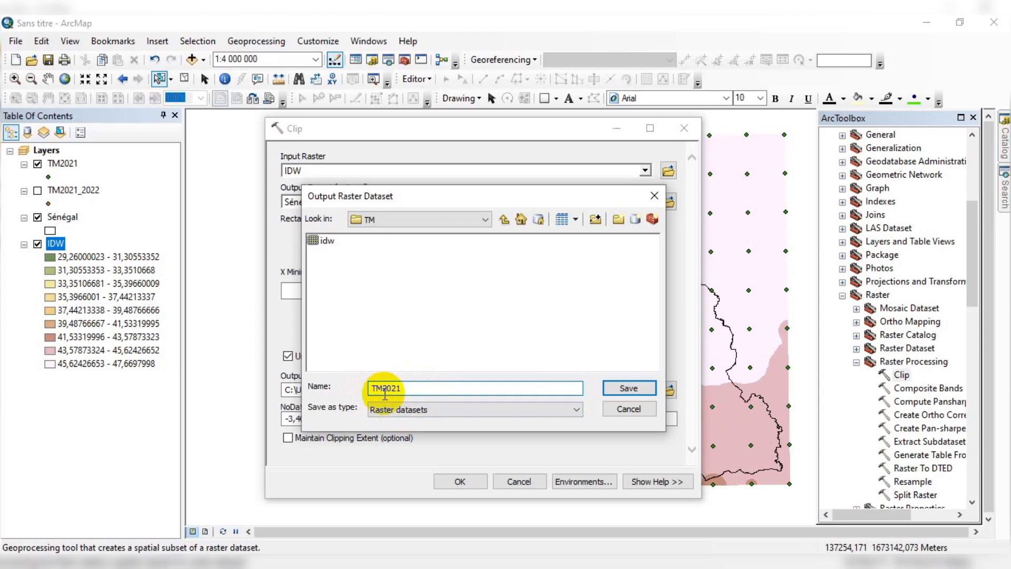
left_click(385, 389)
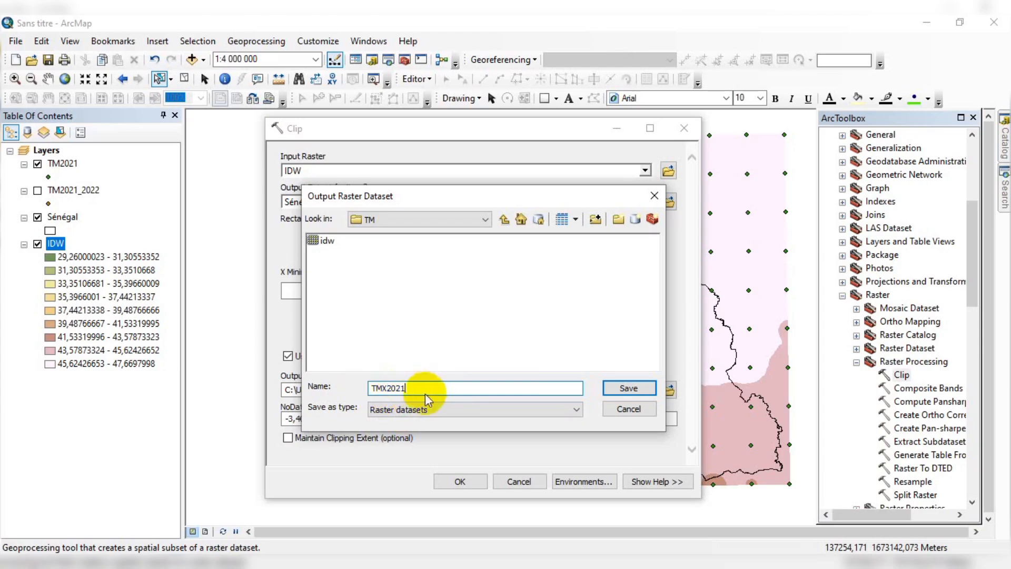
type("X")
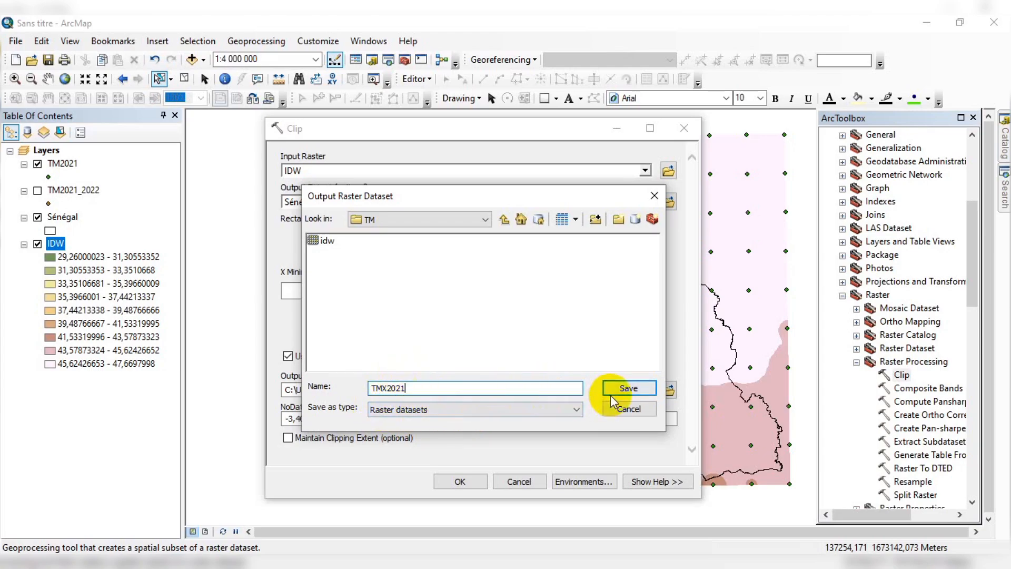
left_click(628, 390)
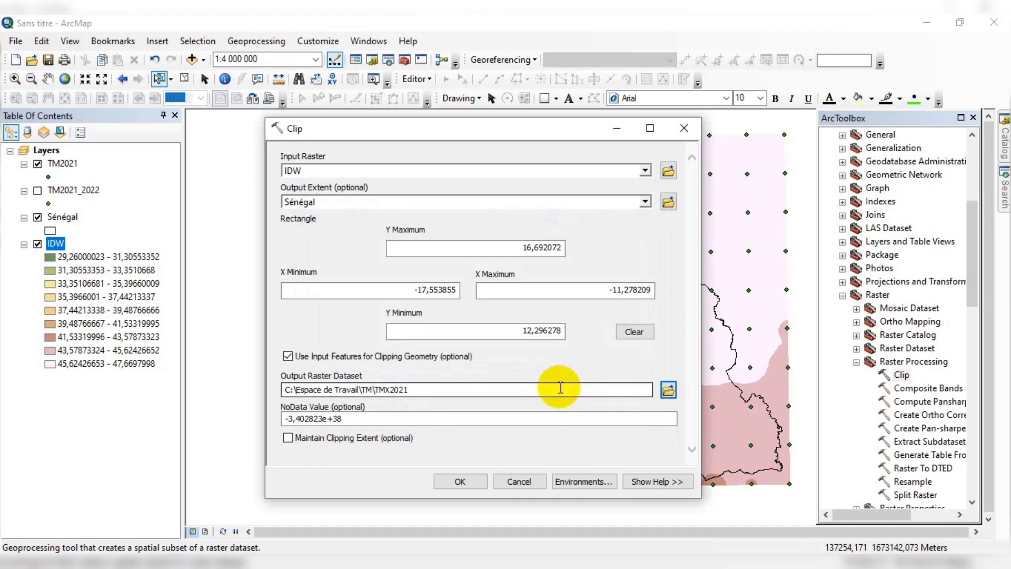
left_click(460, 481)
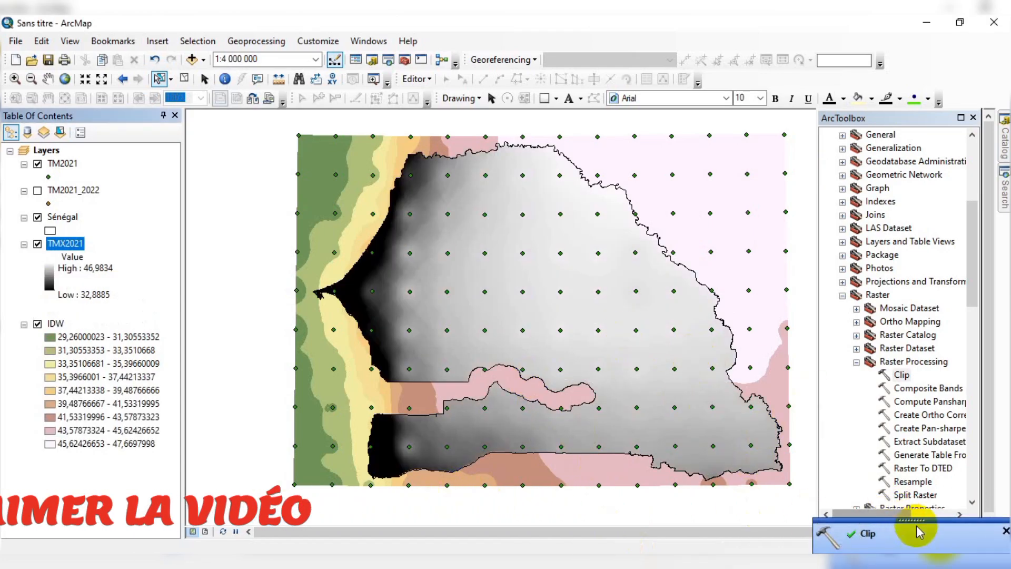
Hide the IDW raster and the TM2021 point layer on the map.
left_click(38, 324)
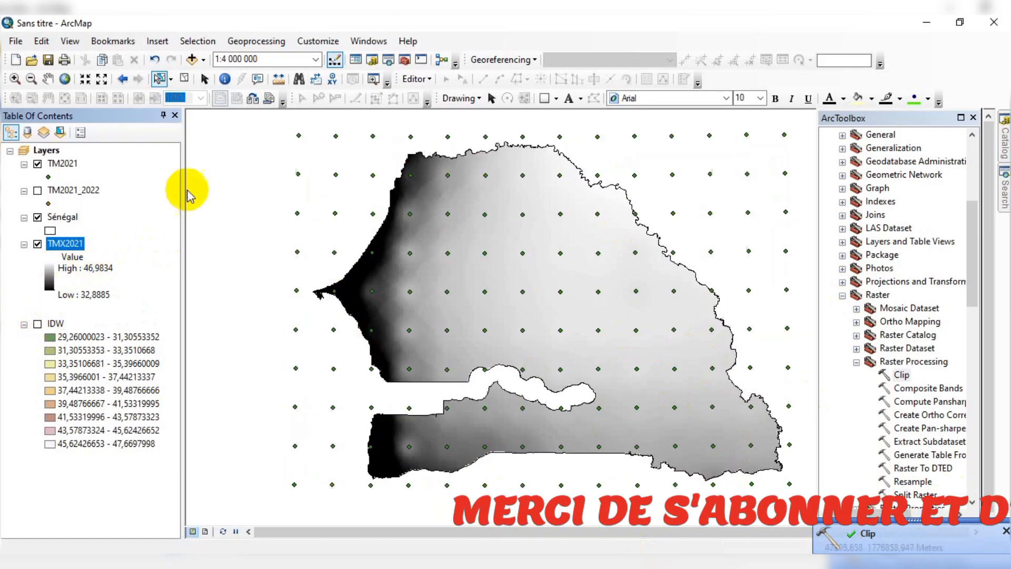
left_click(37, 164)
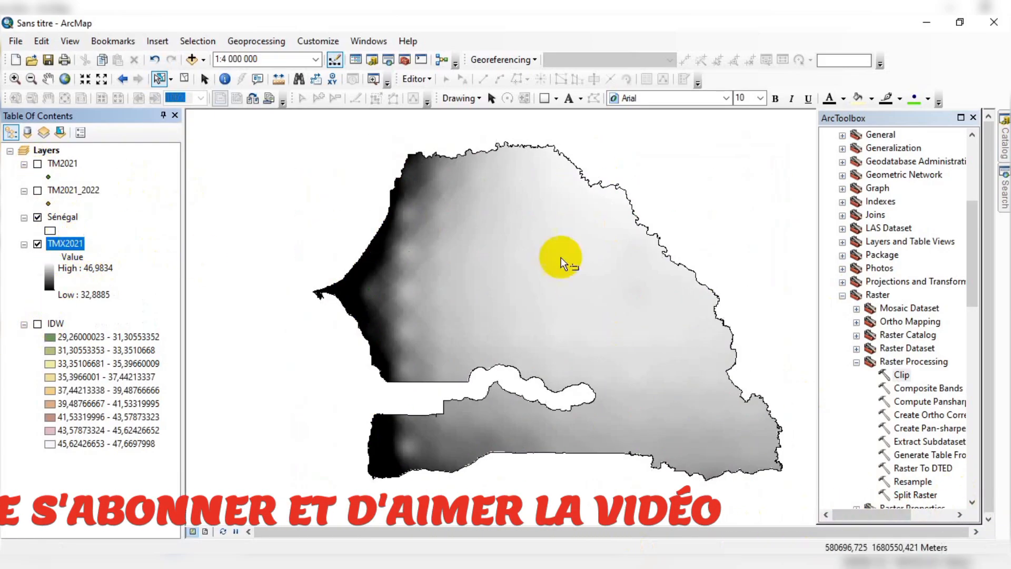
Apply a red-yellow-cyan-blue color ramp to the TMX2021 raster.
left_click(53, 276)
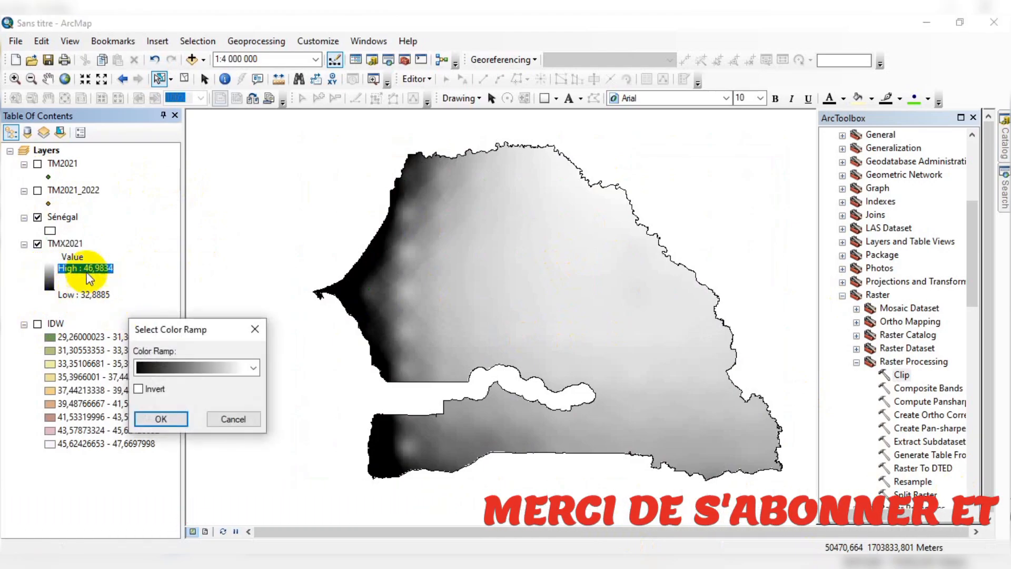
left_click(252, 366)
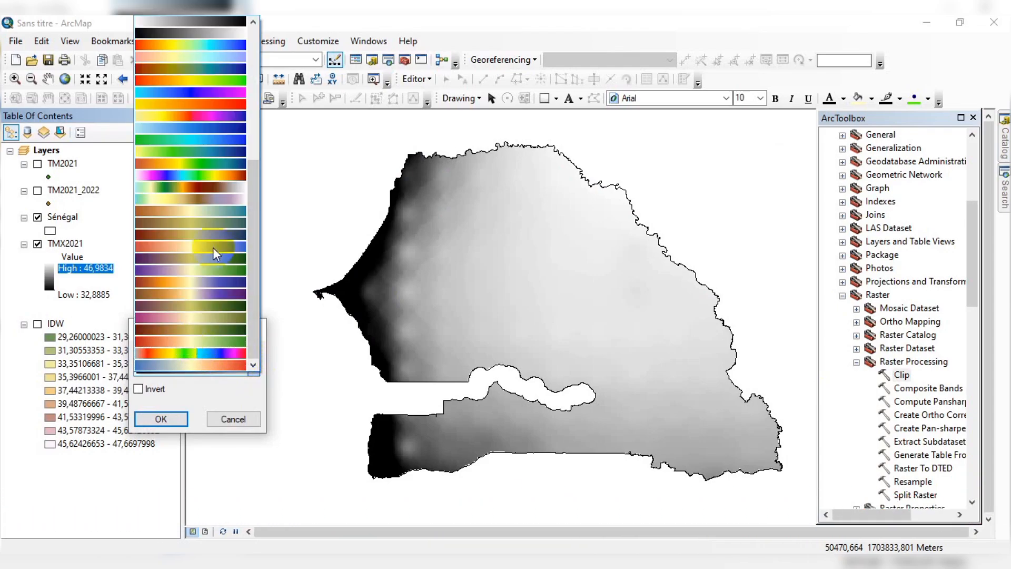
scroll(205, 159, "up", 3)
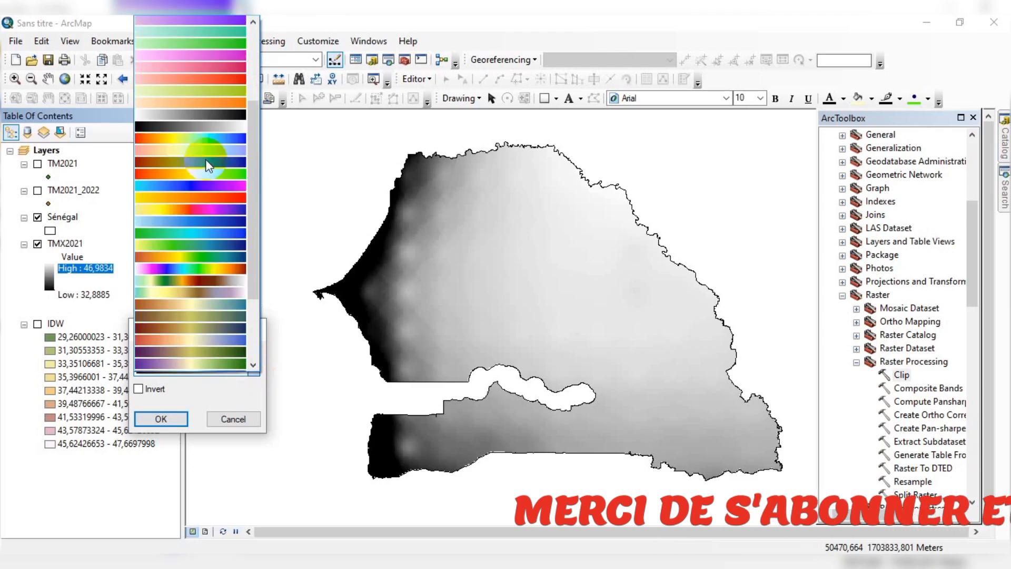
scroll(206, 159, "up", 1)
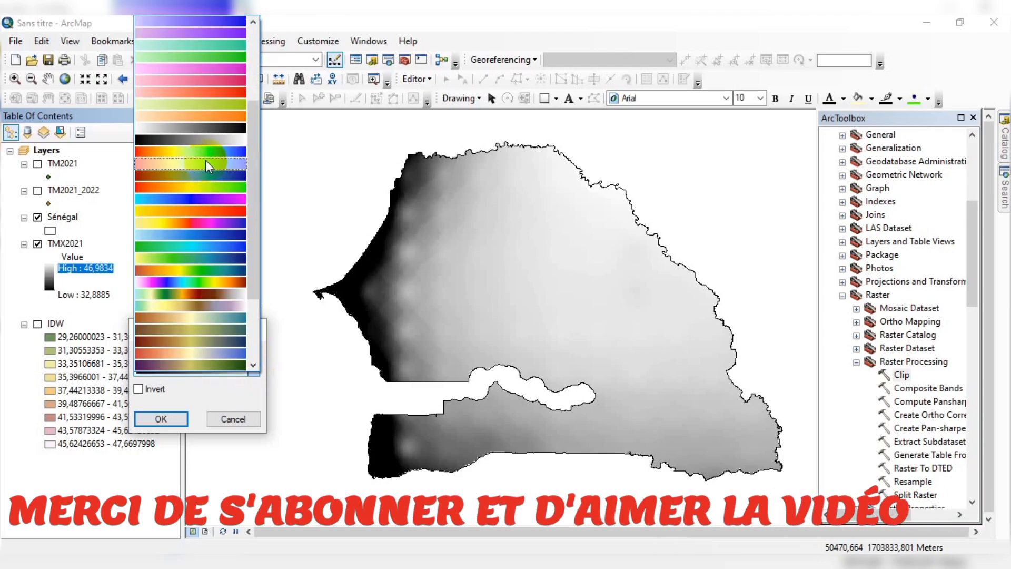
left_click(206, 162)
left_click(172, 419)
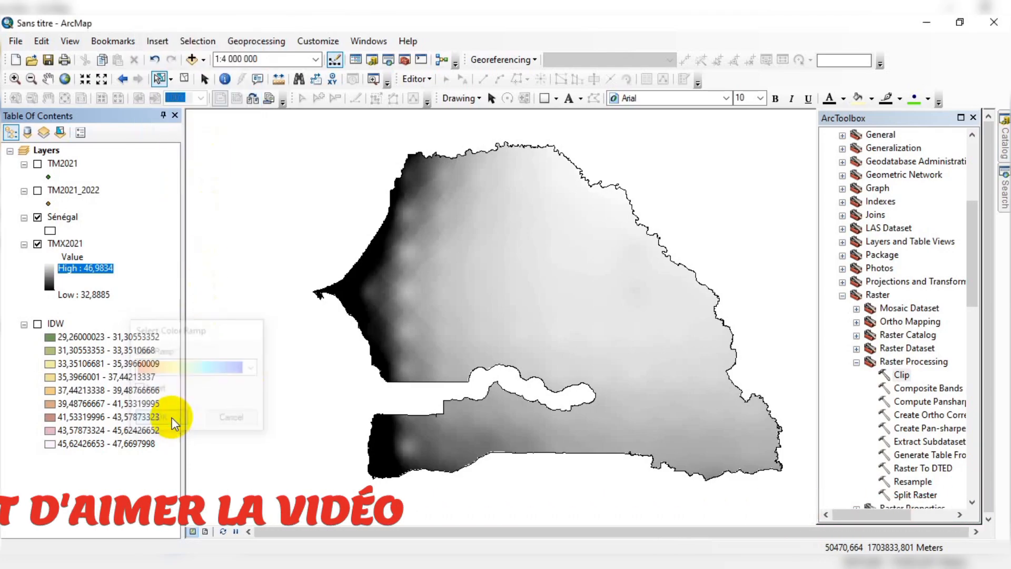
Change the TMX2021 raster's color ramp to blue-yellow-red, with red for the highest temperatures.
left_click(49, 277)
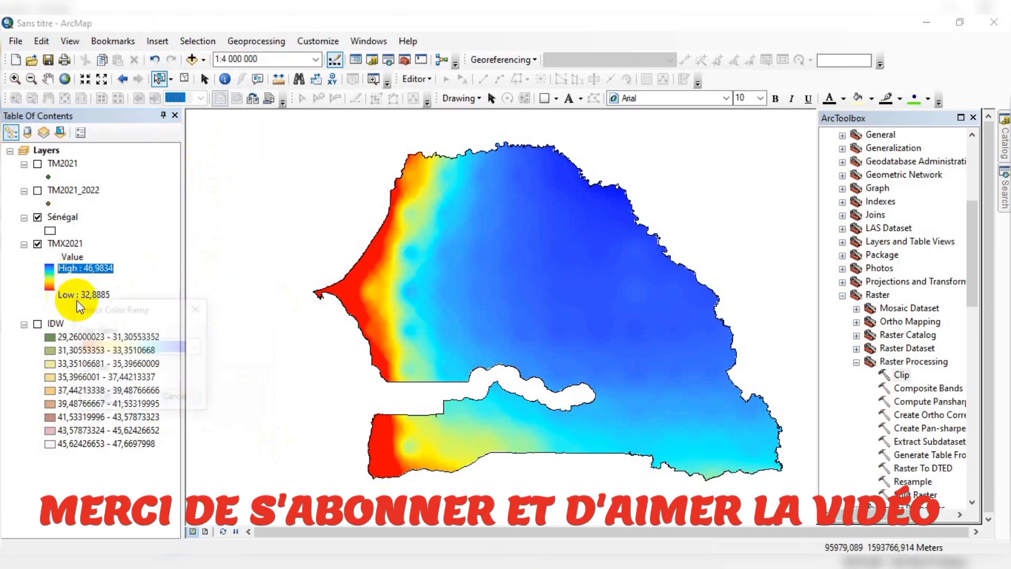
left_click(199, 349)
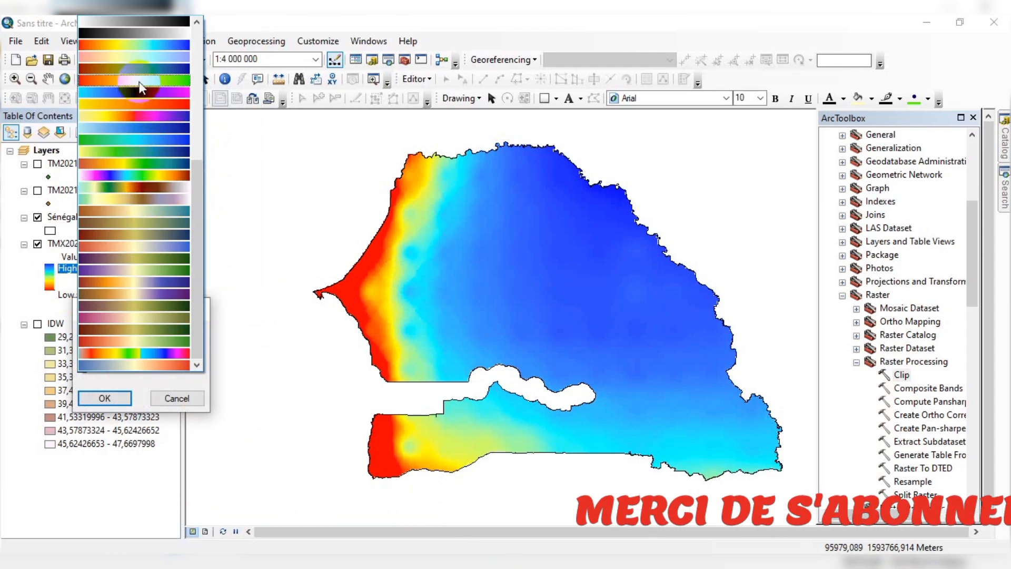
left_click(138, 364)
left_click(115, 399)
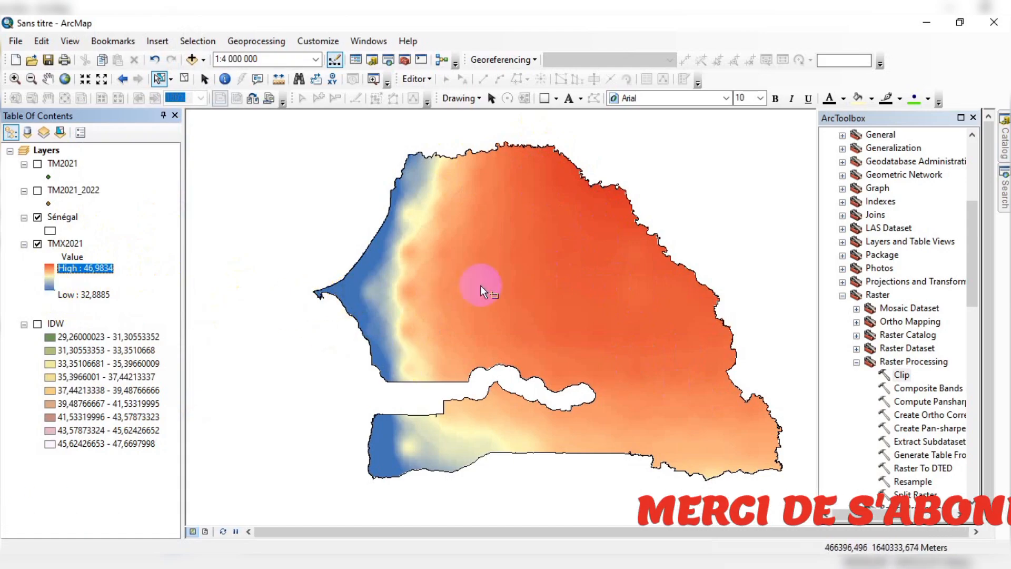
Examine how maximum temperature varies across the TMX2021 raster, from Senegal's western coast to the interior.
scroll(549, 267, "up", 1)
scroll(533, 270, "down", 1)
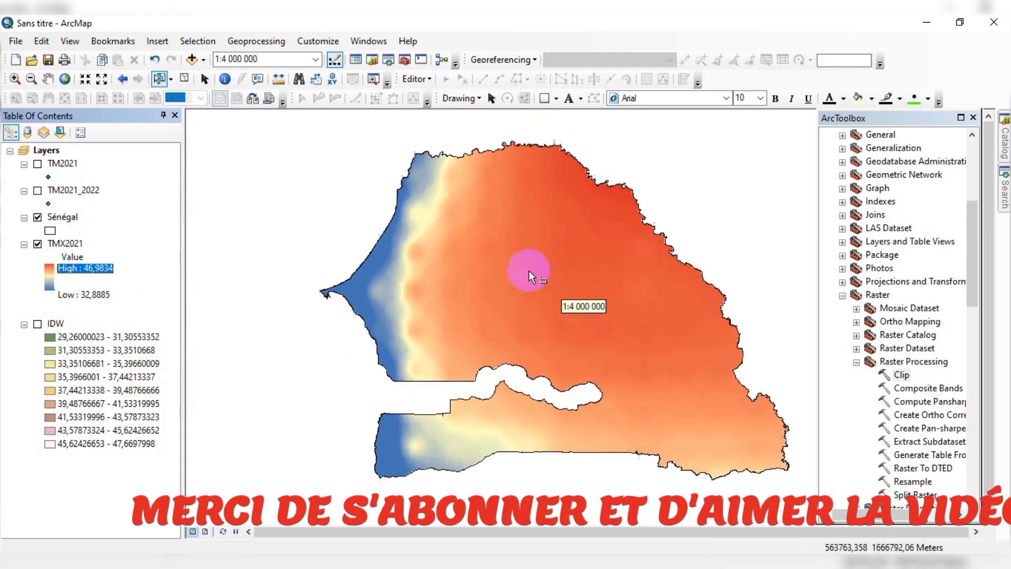
scroll(563, 291, "down", 1)
scroll(351, 275, "up", 1)
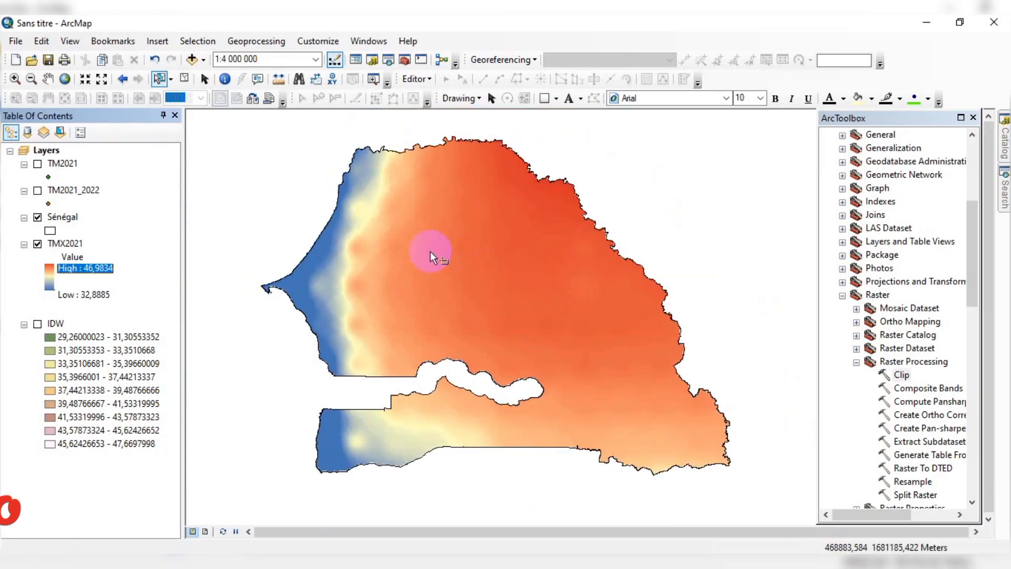
scroll(431, 251, "down", 1)
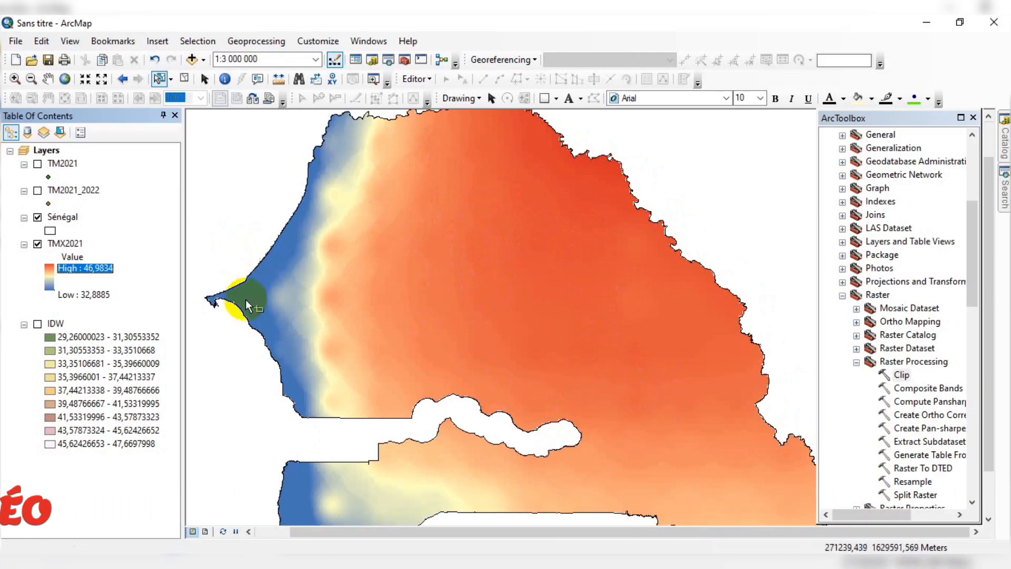
scroll(303, 332, "down", 1)
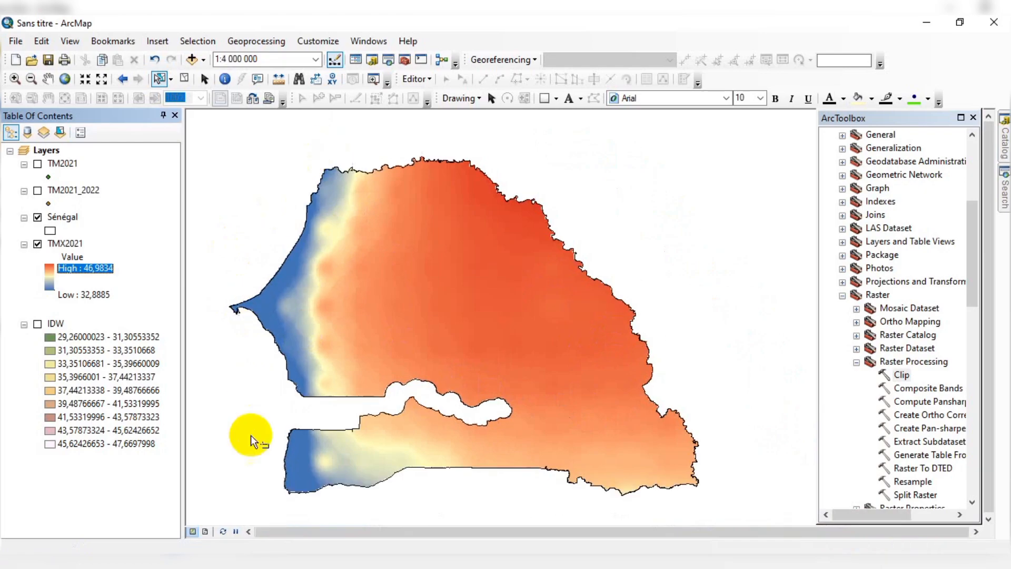
scroll(254, 426, "up", 1)
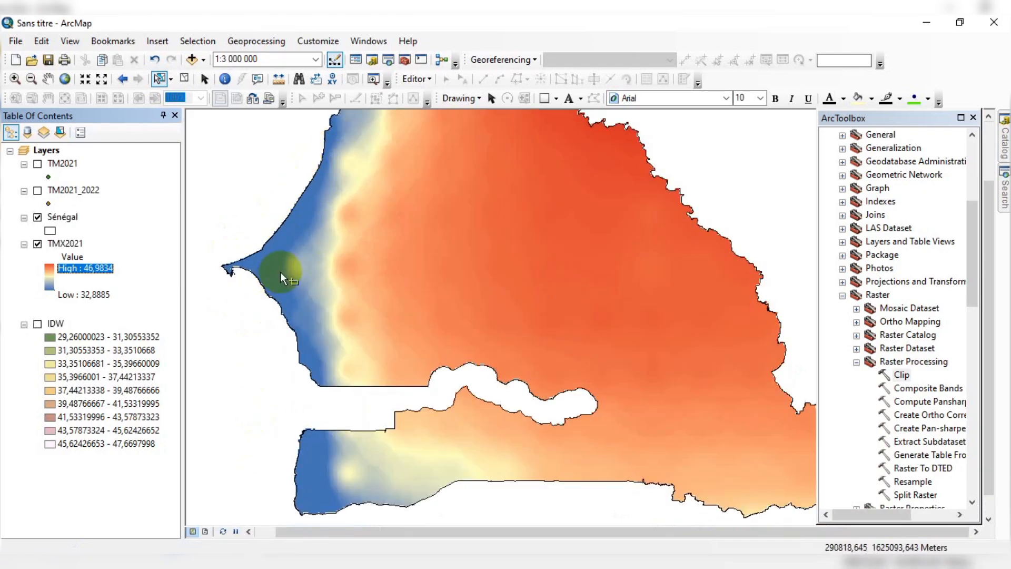
scroll(293, 483, "down", 1)
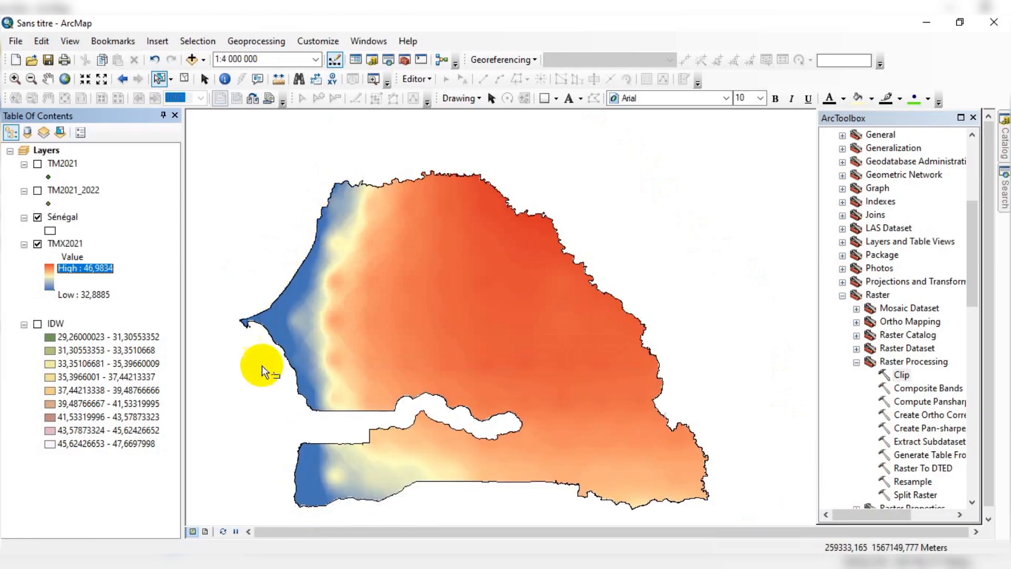
scroll(261, 386, "up", 1)
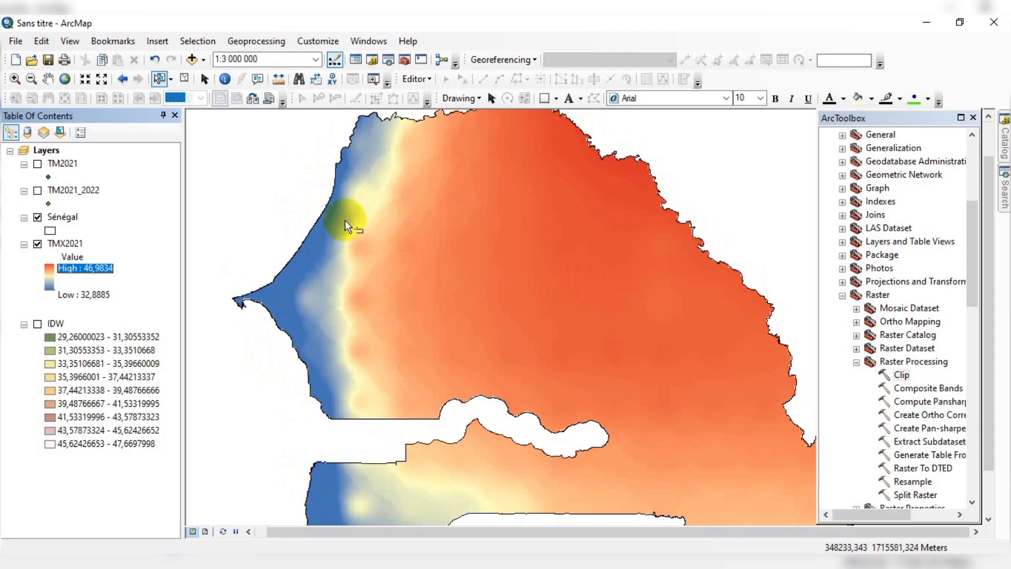
scroll(347, 169, "down", 1)
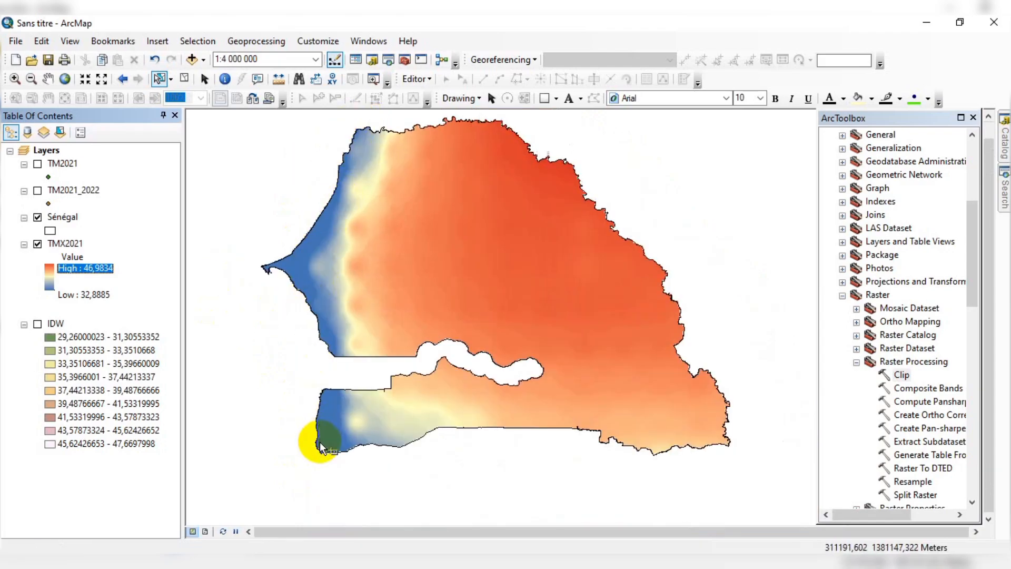
Browse the Espace de Travail folder for a region boundary shapefile to add, checking Région.shp in the Région folder.
scroll(439, 248, "down", 1)
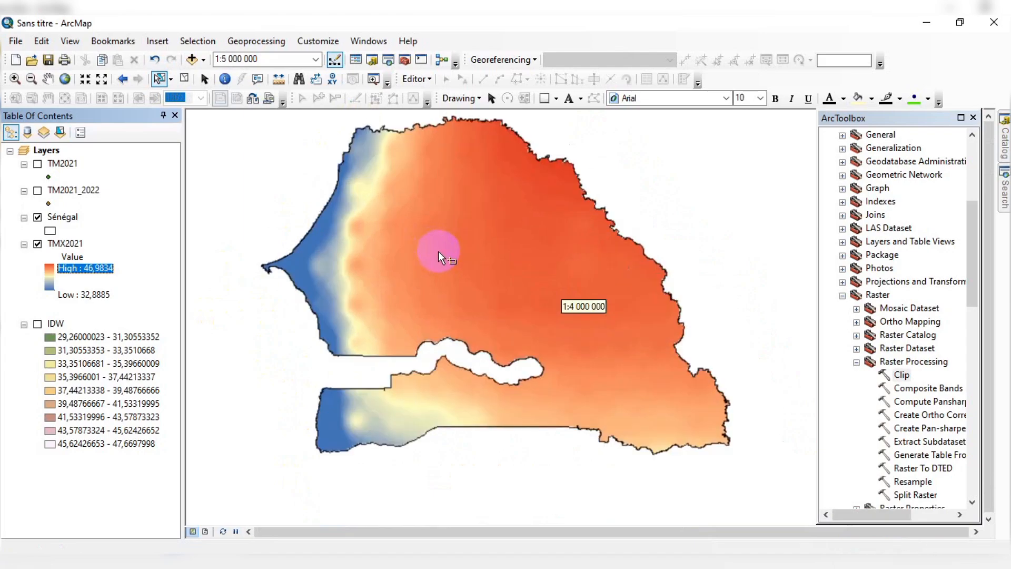
scroll(427, 219, "up", 1)
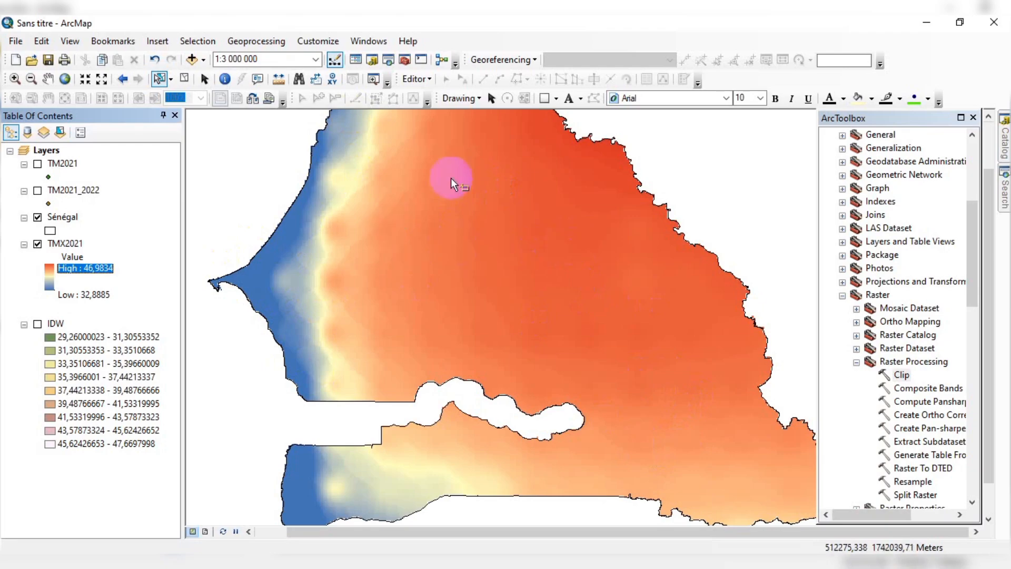
left_click(191, 59)
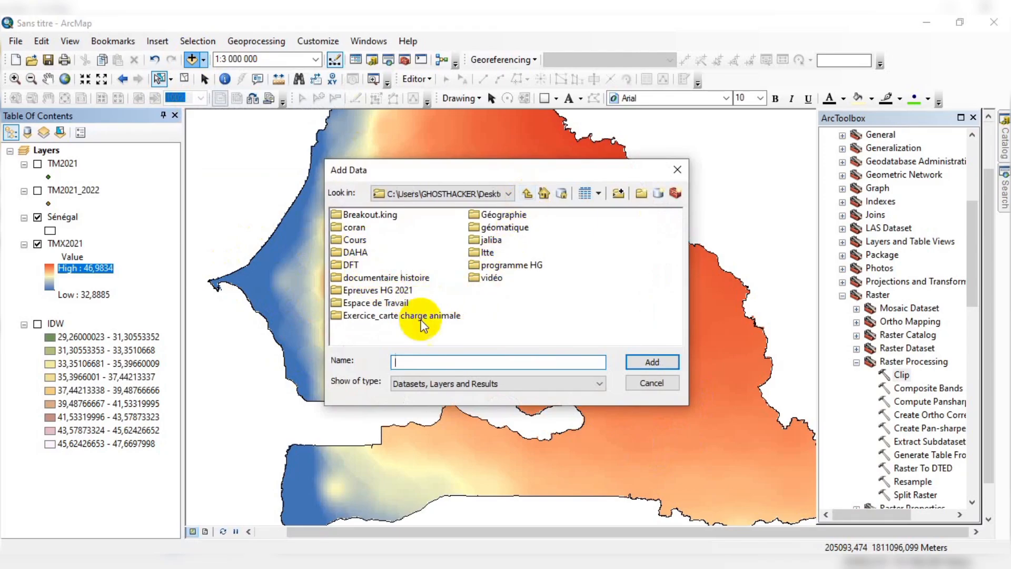
double_click(378, 304)
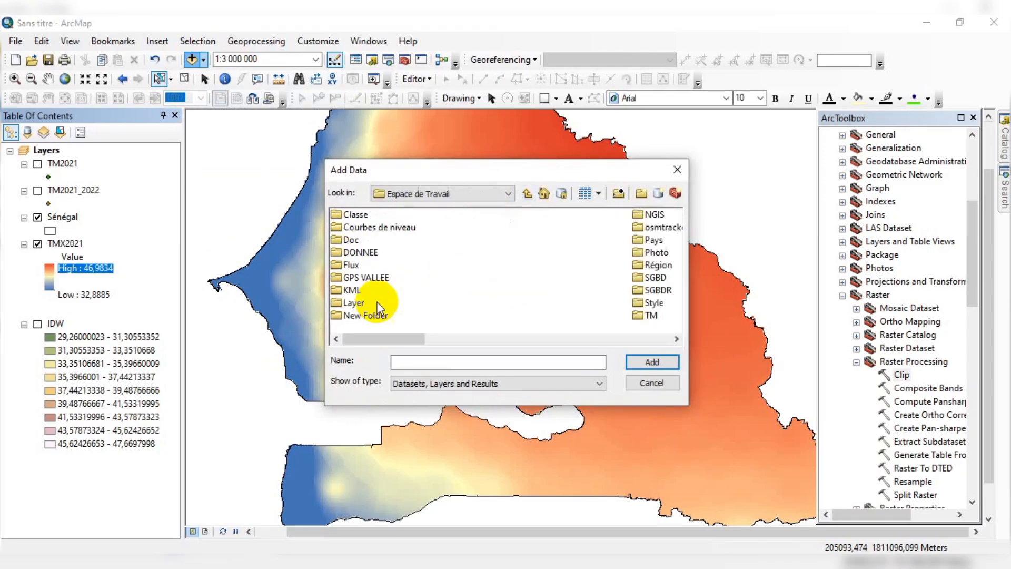
left_click(676, 339)
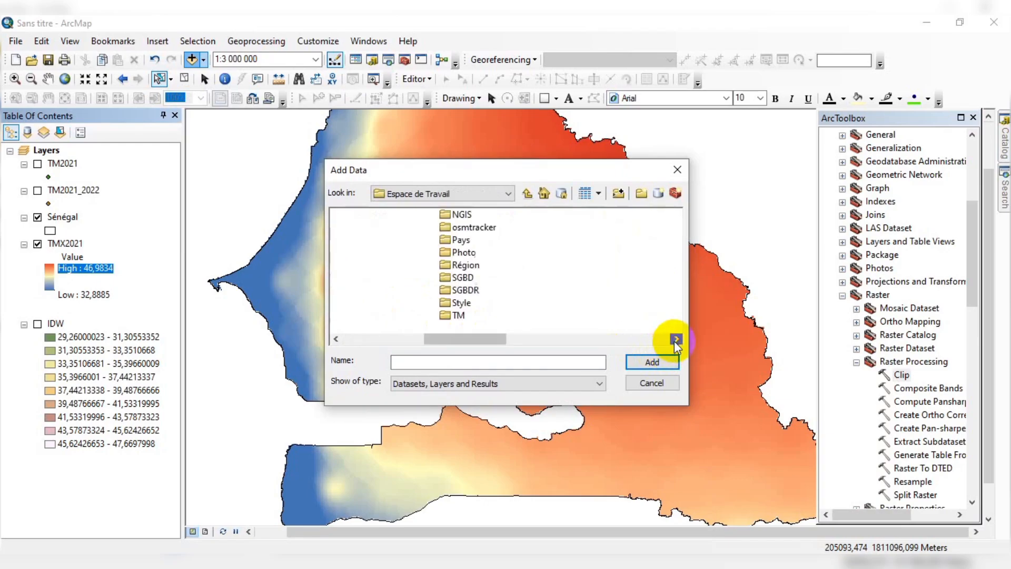
left_click(676, 340)
left_click(676, 339)
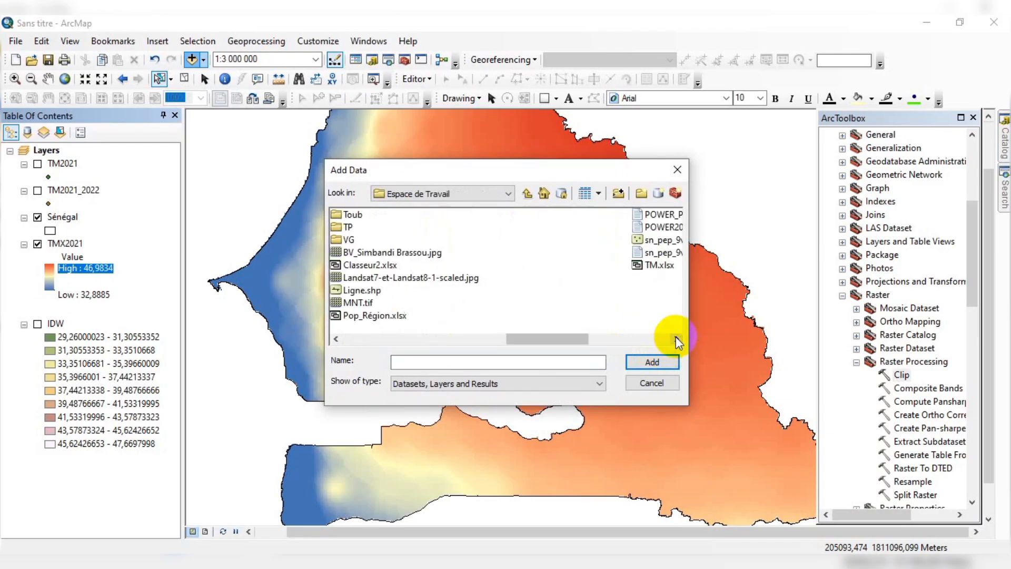
left_click(676, 339)
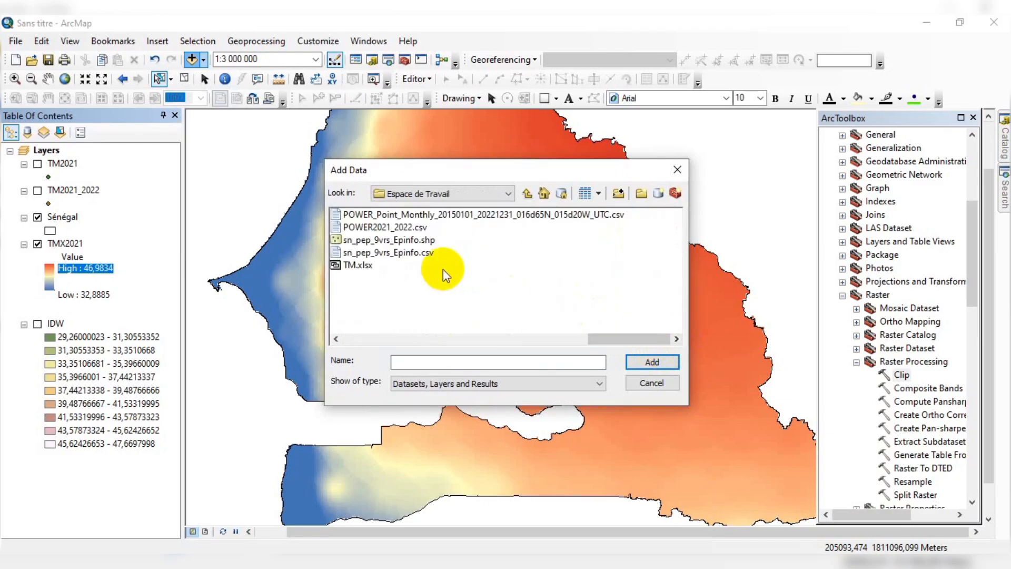
left_click(336, 339)
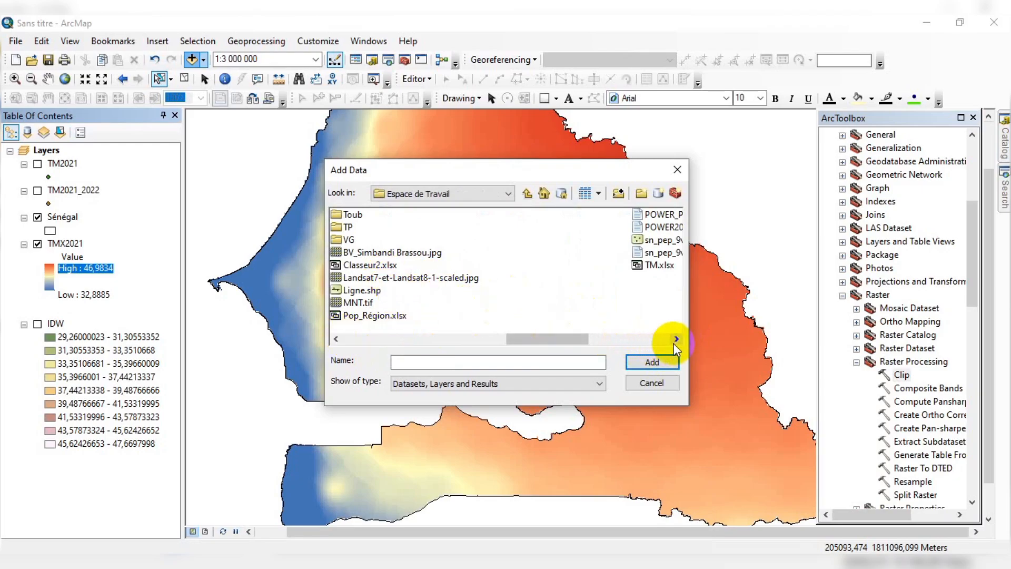
left_click(372, 337)
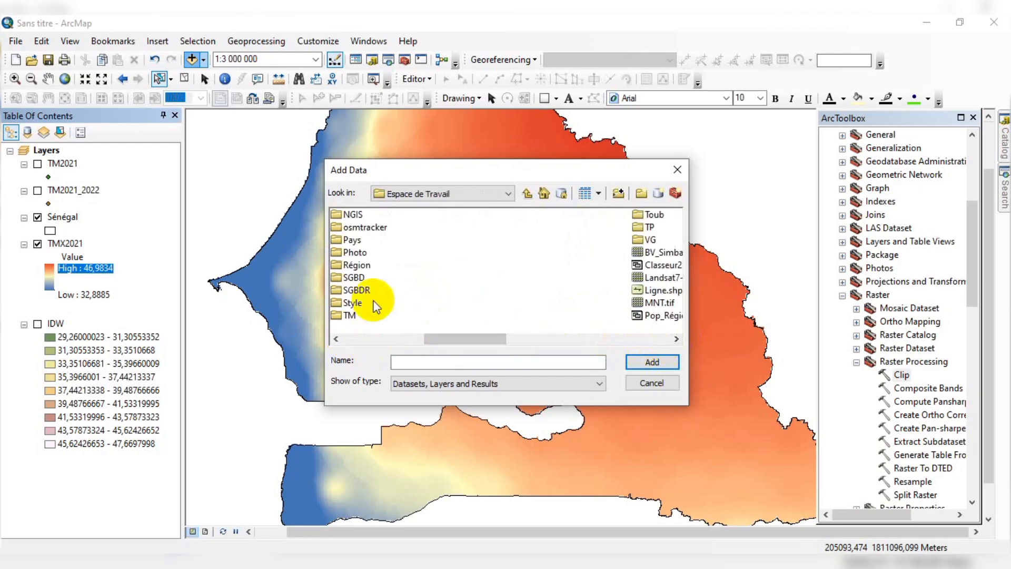
double_click(350, 268)
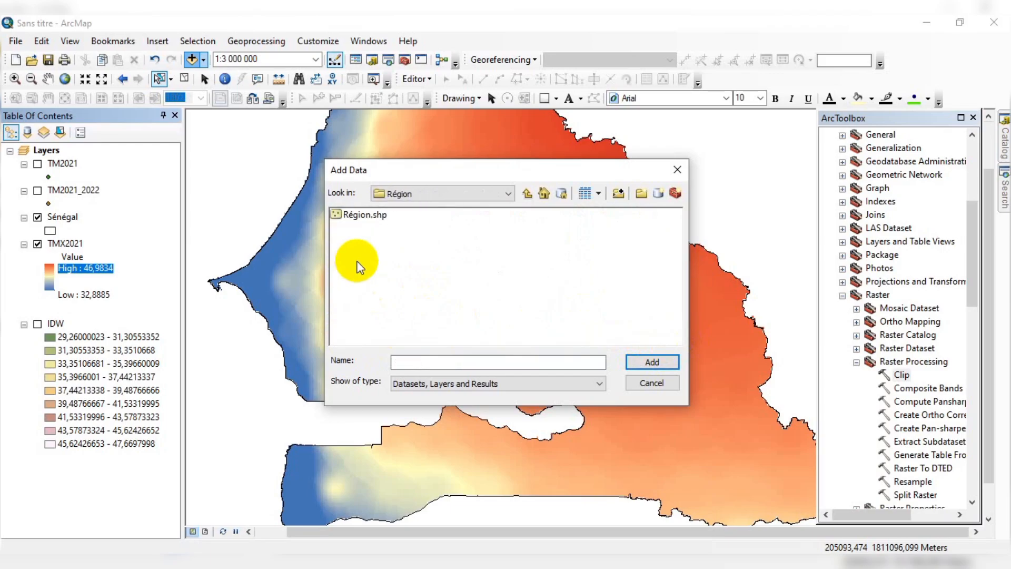
left_click(361, 216)
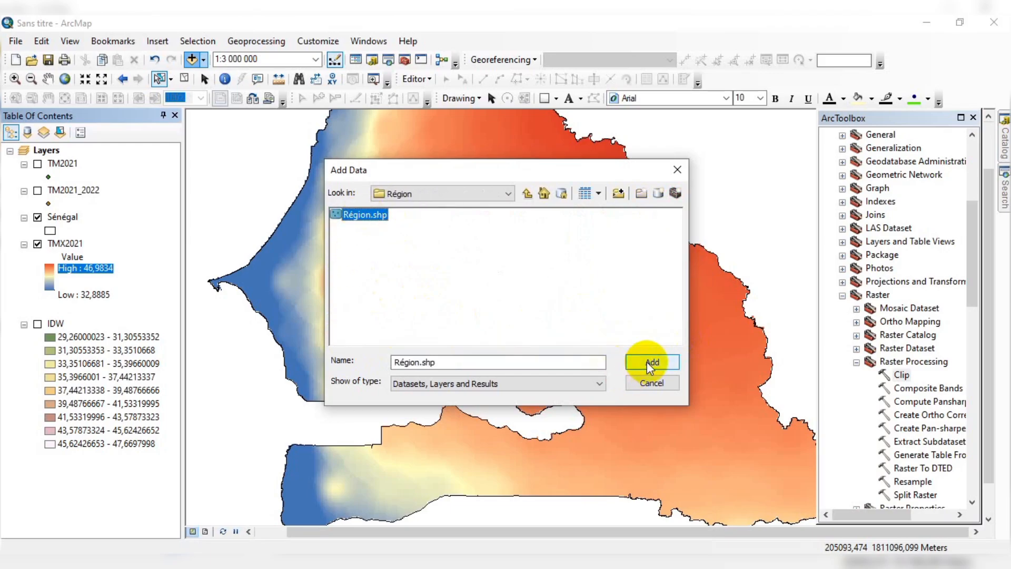
Add Région.shp from the GPS VALLEE folder to the map and hide its layer.
left_click(527, 194)
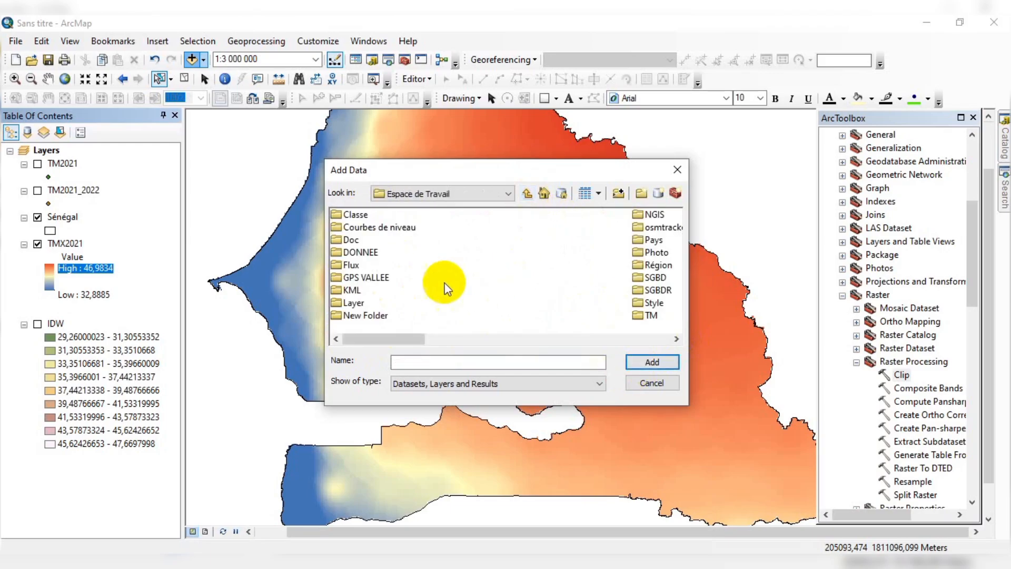
double_click(368, 279)
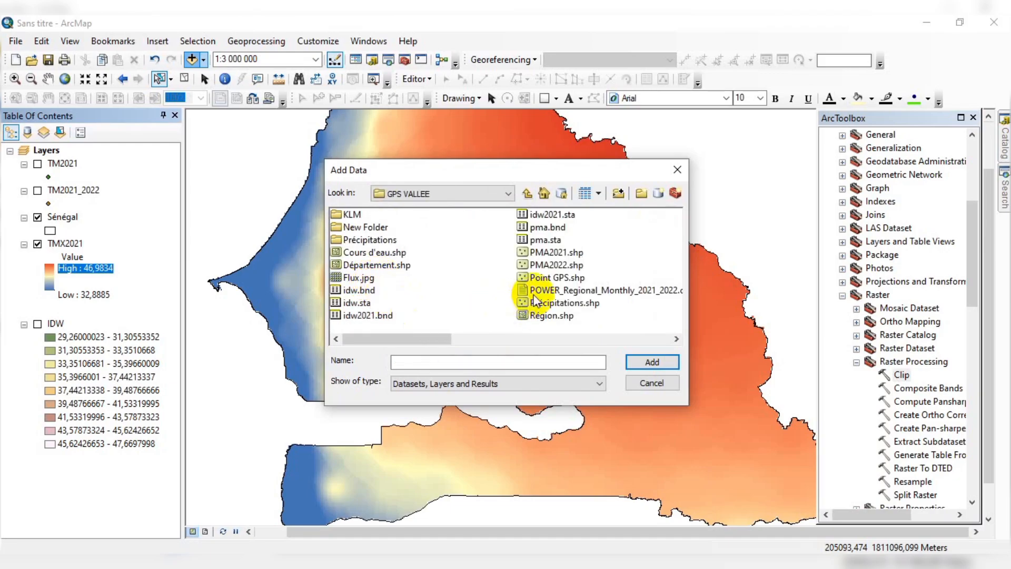
left_click(640, 361)
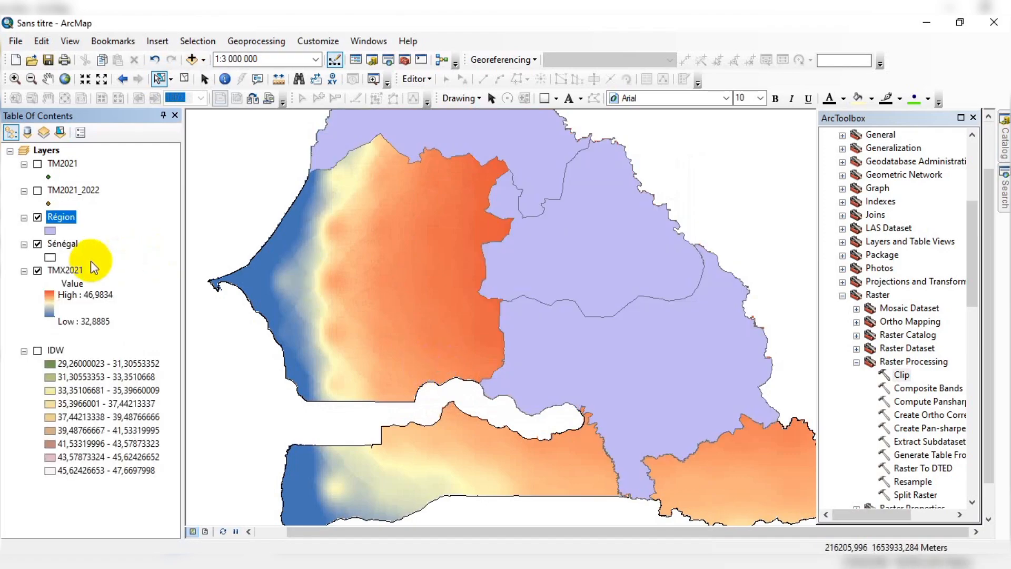
left_click(38, 217)
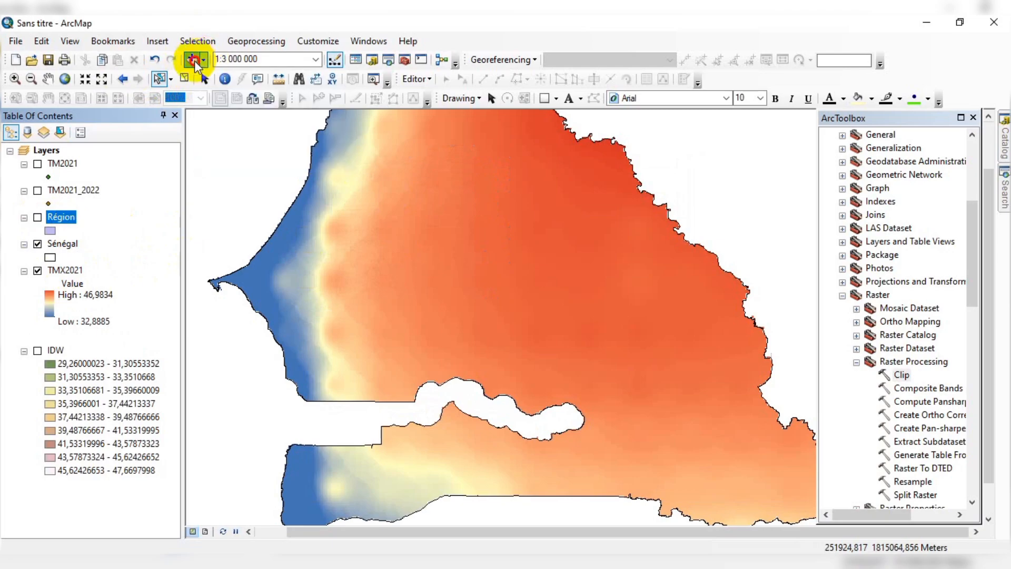
Add Pays.shp from the Pays folder in Espace de Travail to the map and hide its layer.
left_click(194, 61)
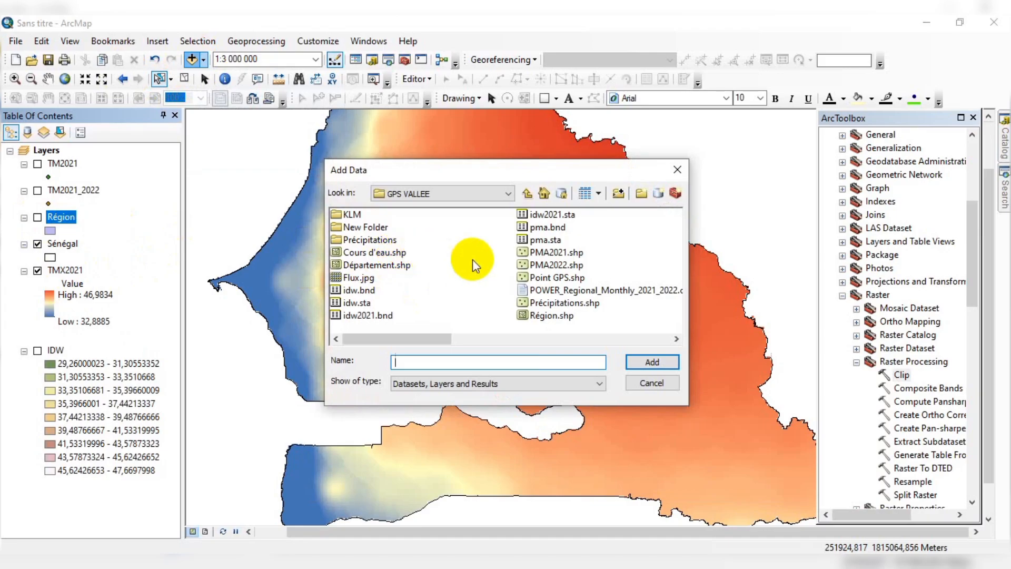
left_click(367, 238)
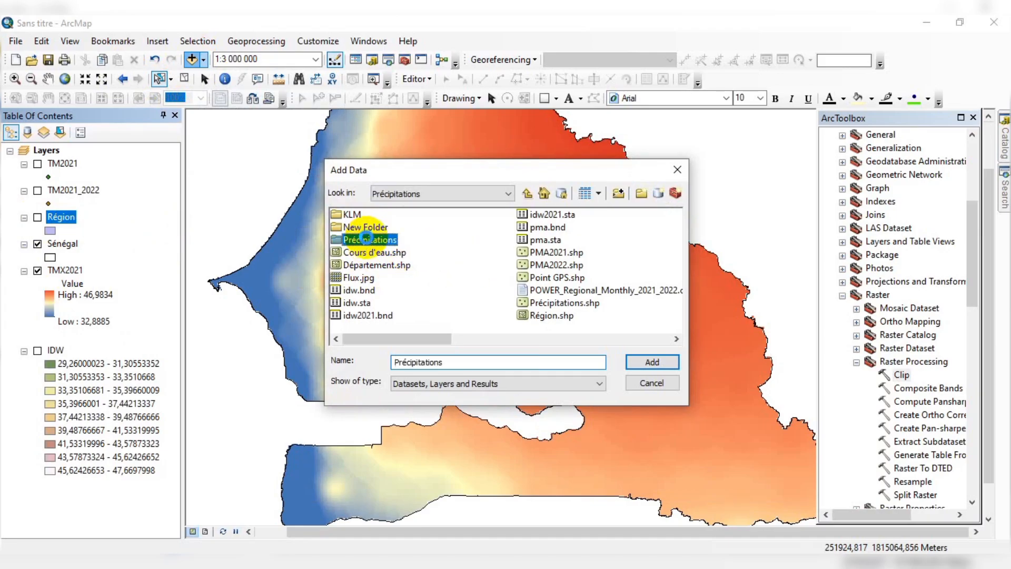
left_click(527, 193)
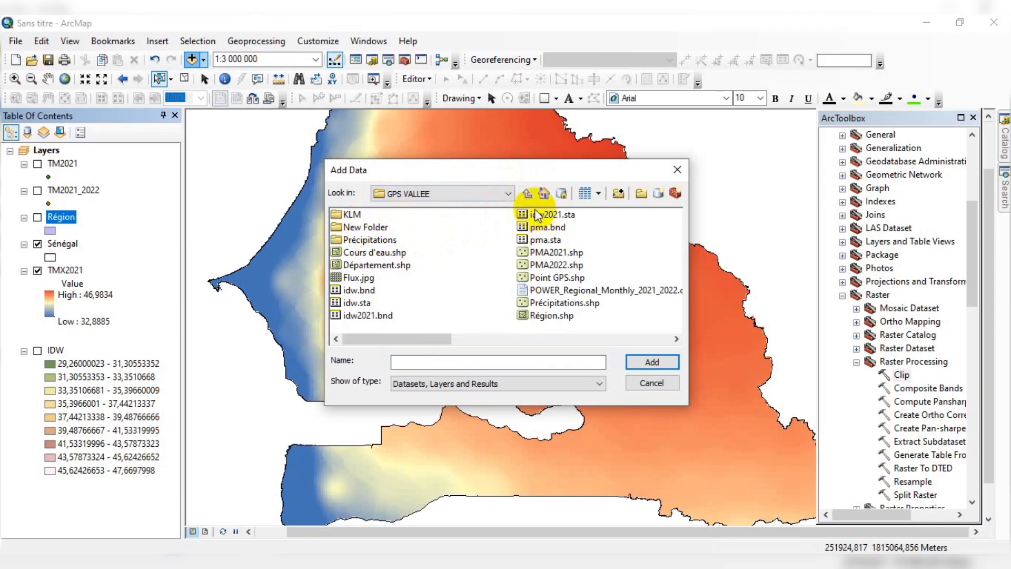
left_click(527, 193)
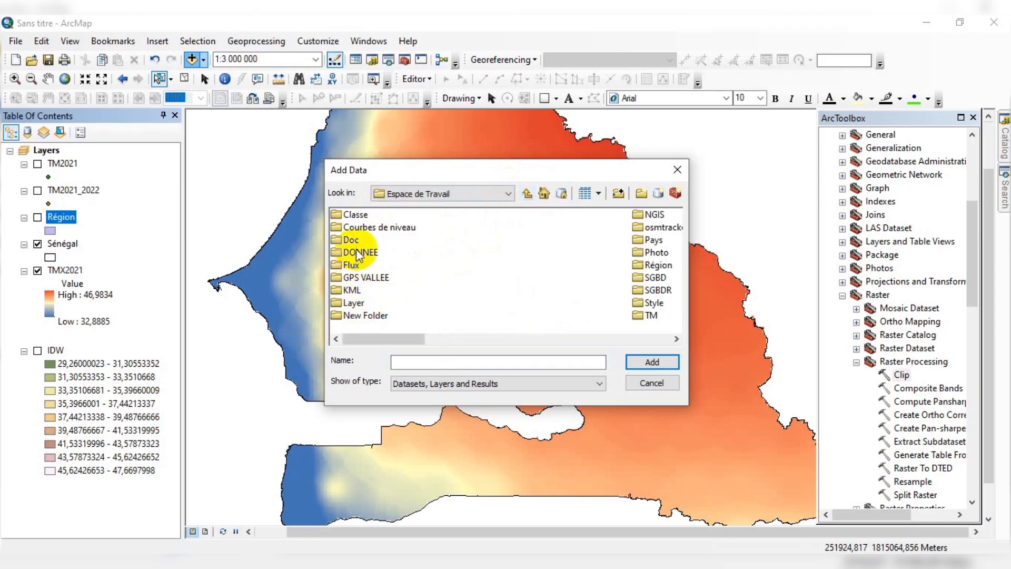
left_click(676, 339)
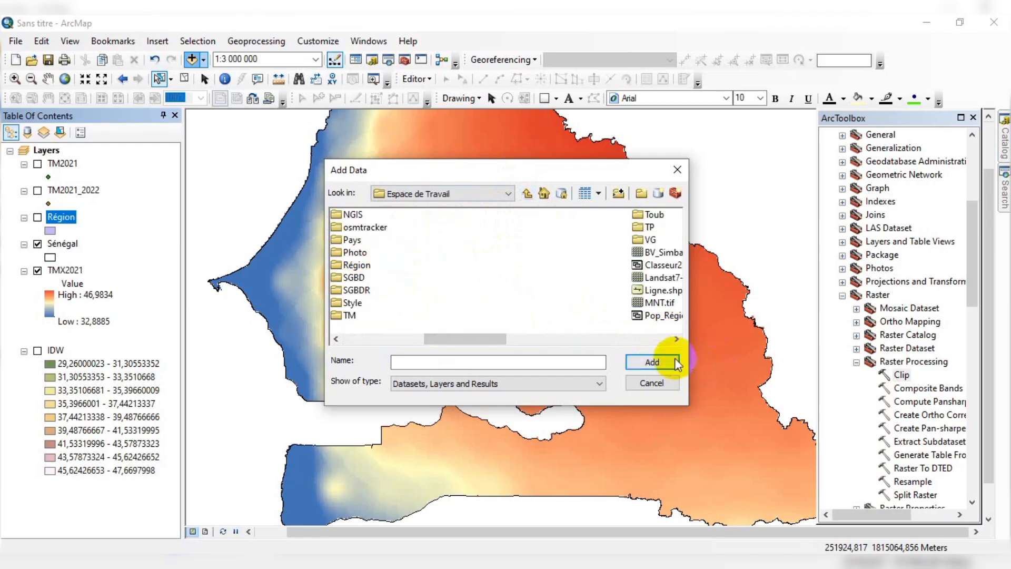
double_click(353, 241)
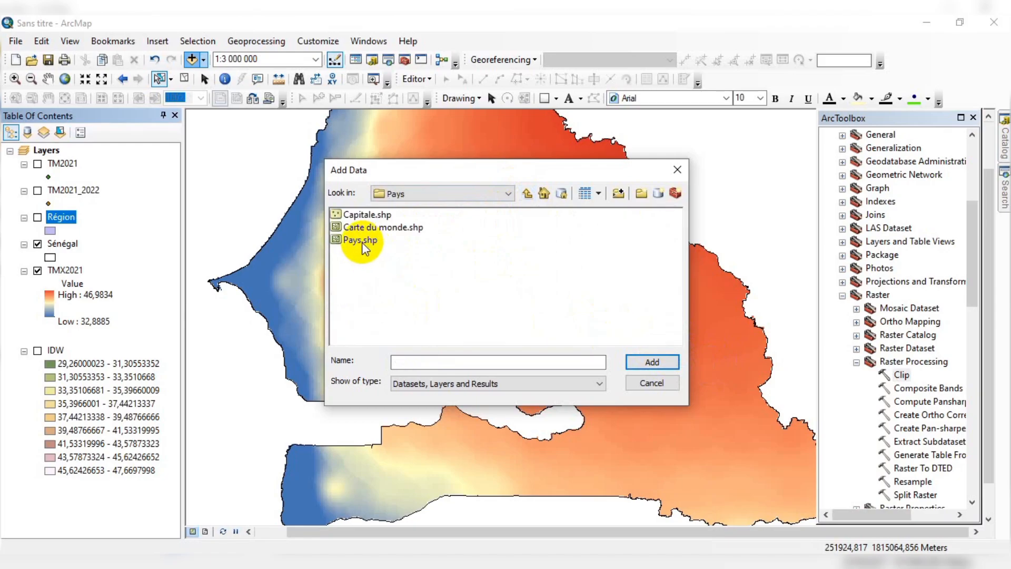
left_click(362, 241)
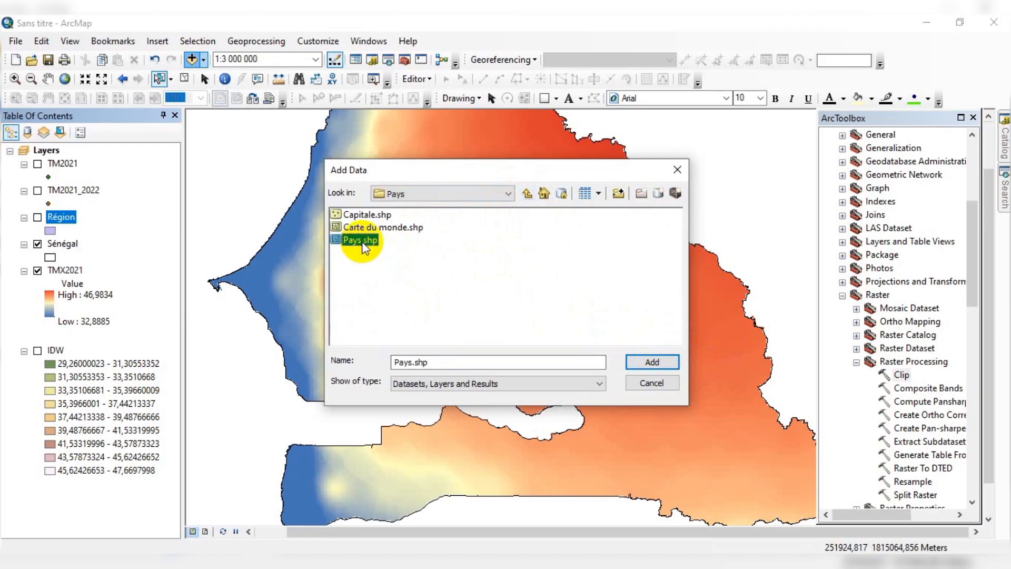
left_click(643, 363)
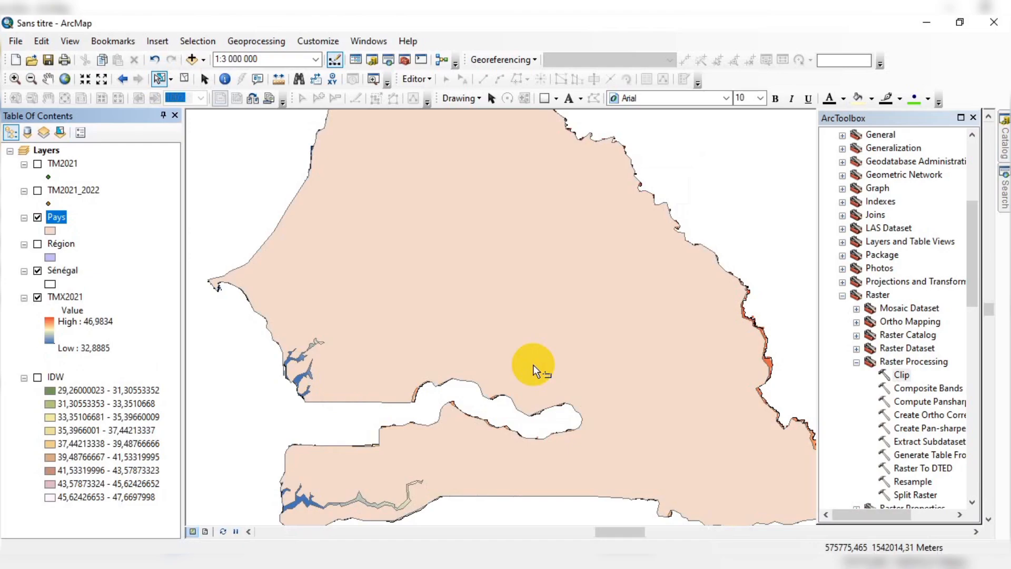
left_click(37, 217)
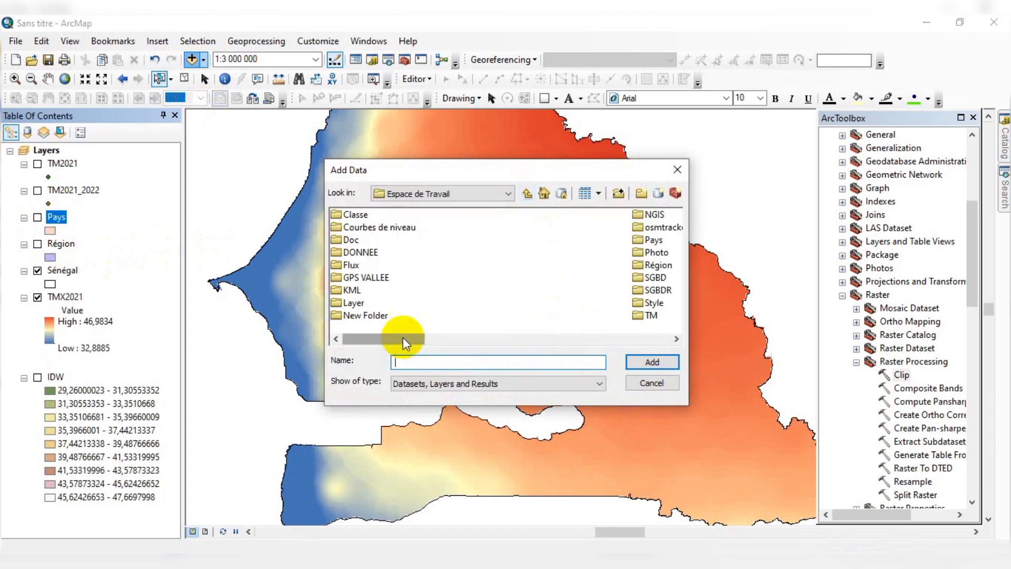
Add the regional boundaries shapefile LIMITE_REG_2014.shp from the VG folder in Espace de Travail.
left_click_drag(404, 339, 706, 361)
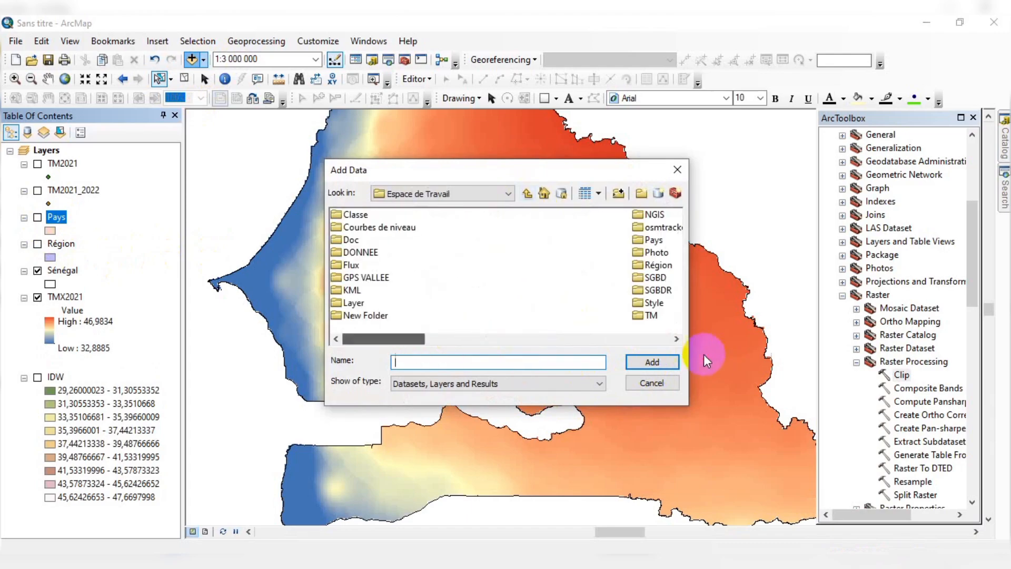
left_click(677, 341)
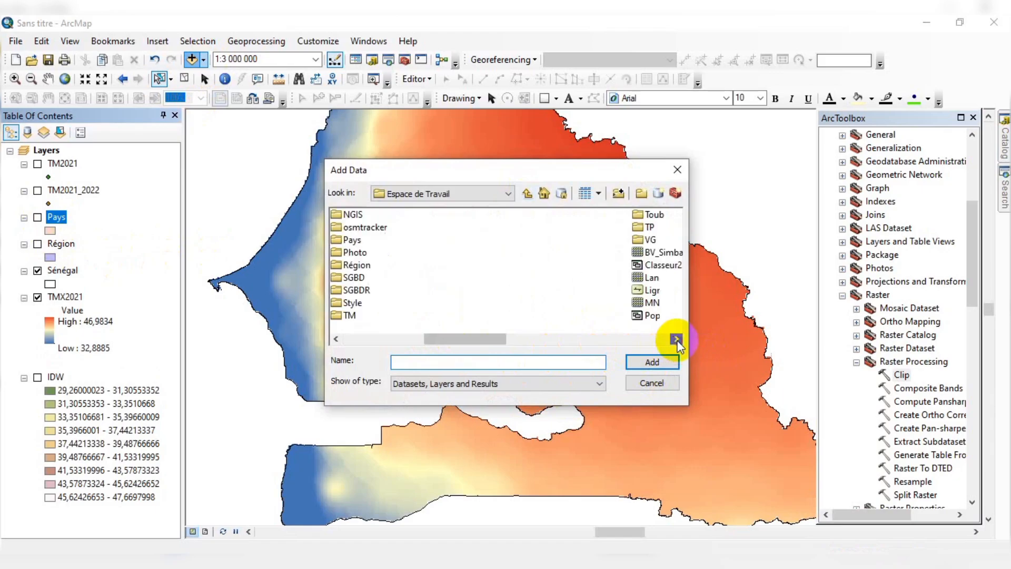
double_click(648, 241)
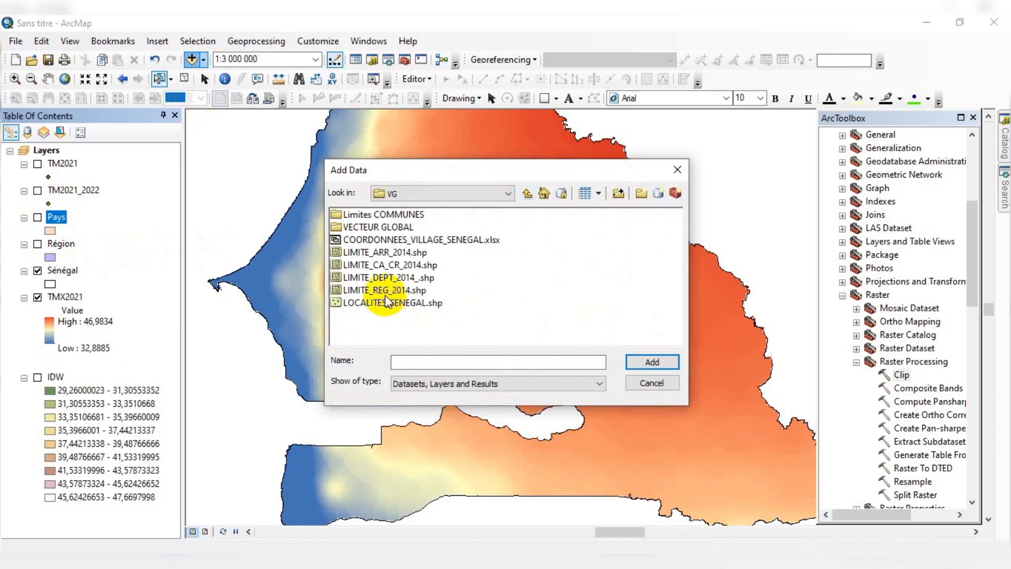
left_click(399, 290)
left_click(665, 361)
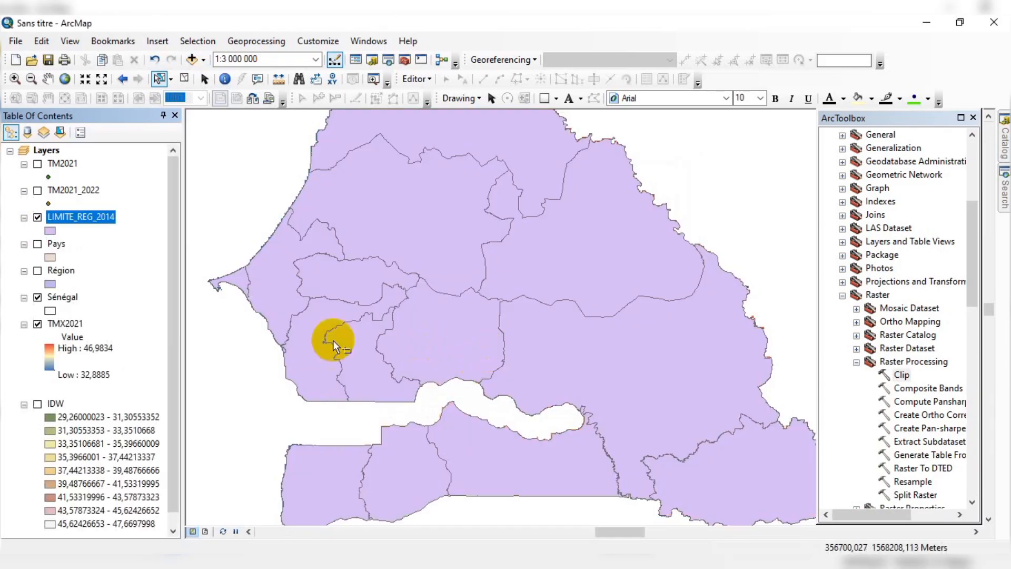
Apply the Hollow symbol to the LIMITE_REG_2014 layer and narrow the ArcToolbox pane to enlarge the map area.
left_click(56, 232)
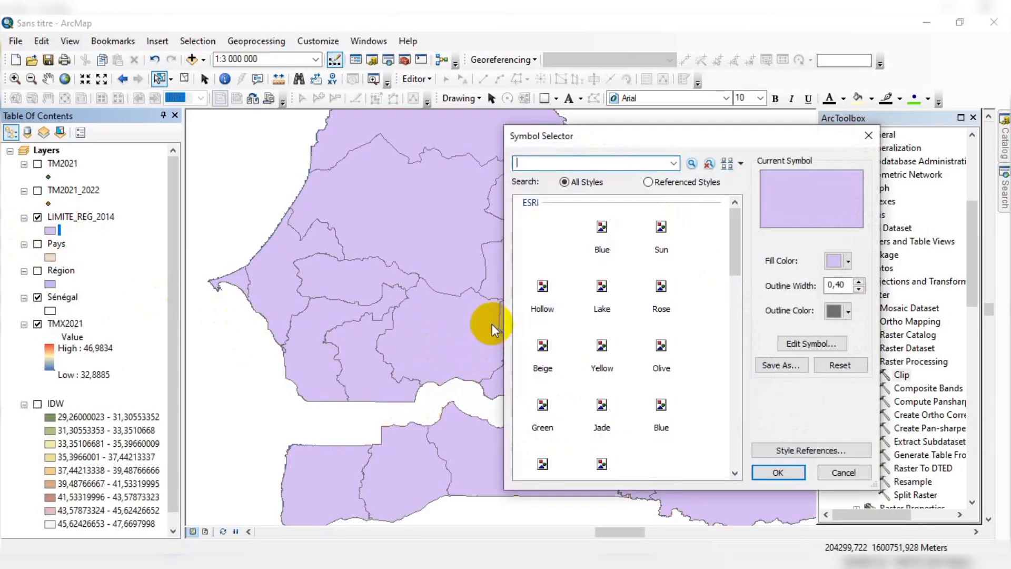
left_click(543, 287)
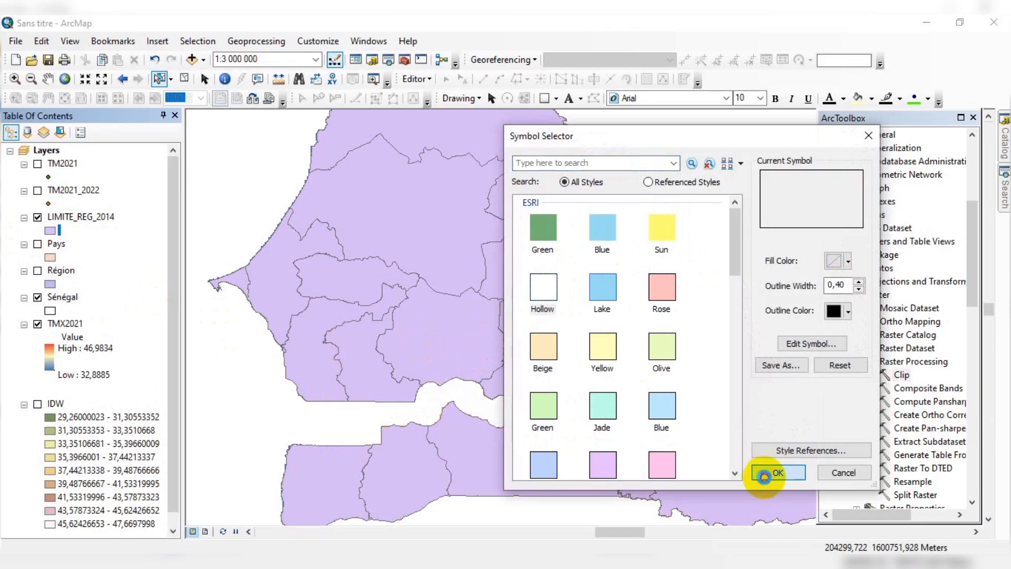
left_click(764, 475)
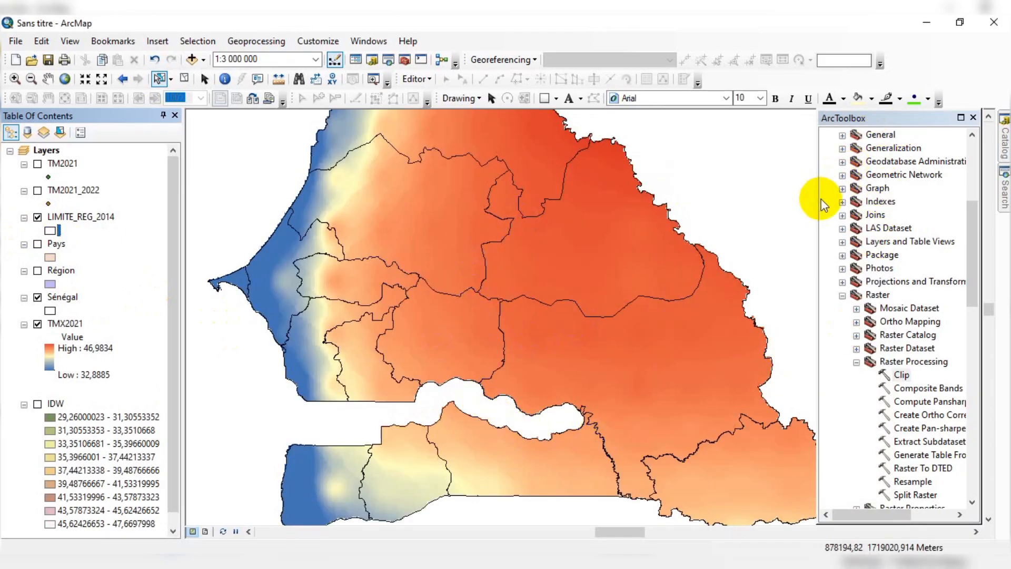
left_click_drag(818, 201, 925, 214)
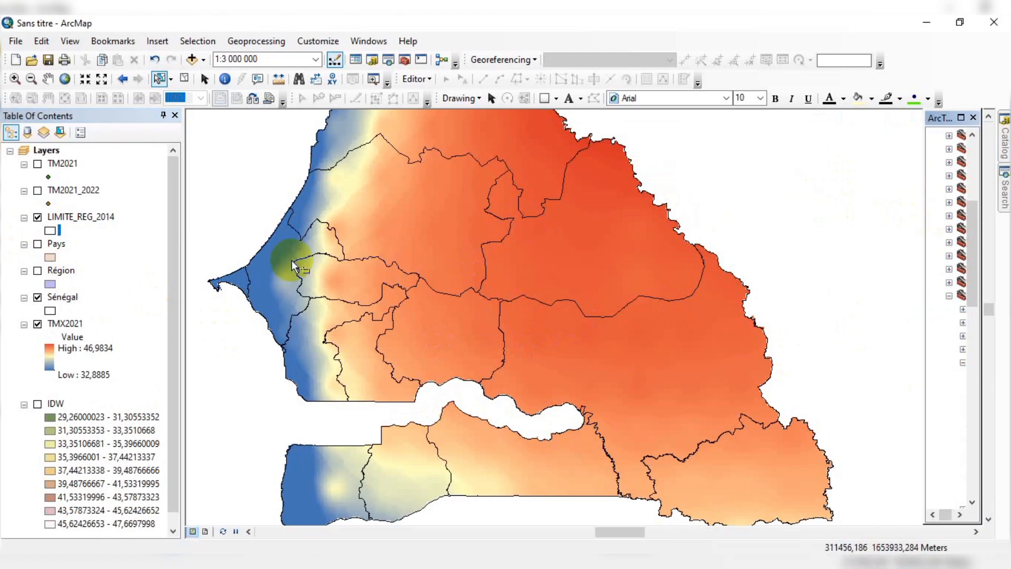
Turn on labels for the LIMITE_REG_2014 layer with REG as the label field and apply them.
right_click(75, 220)
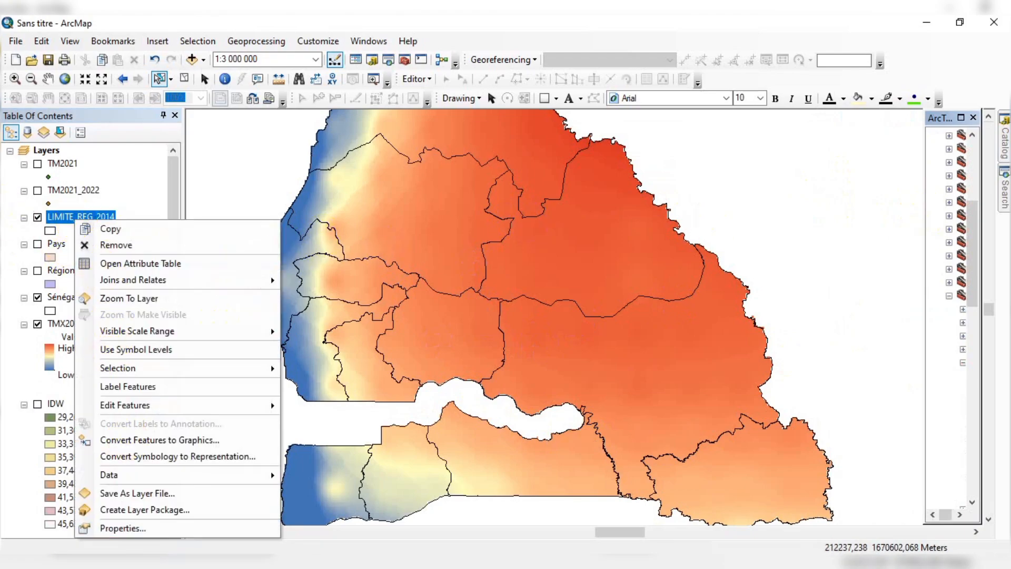
left_click(135, 529)
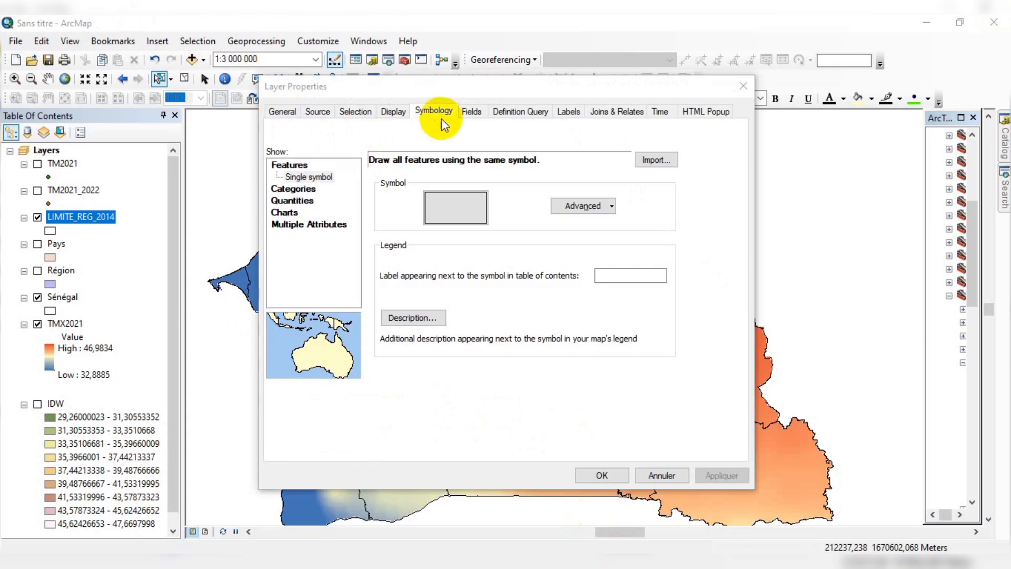
left_click(569, 112)
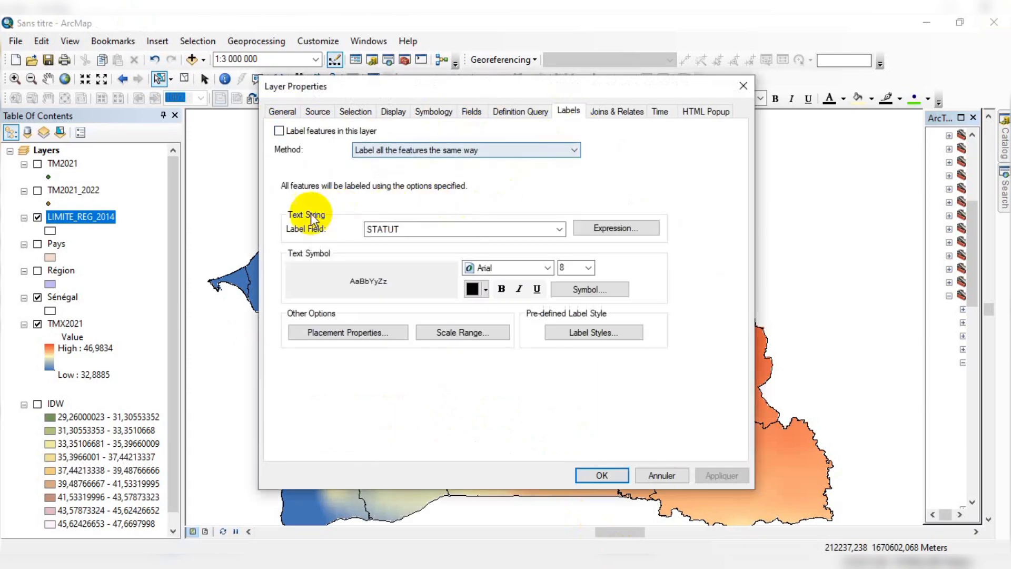
left_click(279, 131)
left_click(499, 229)
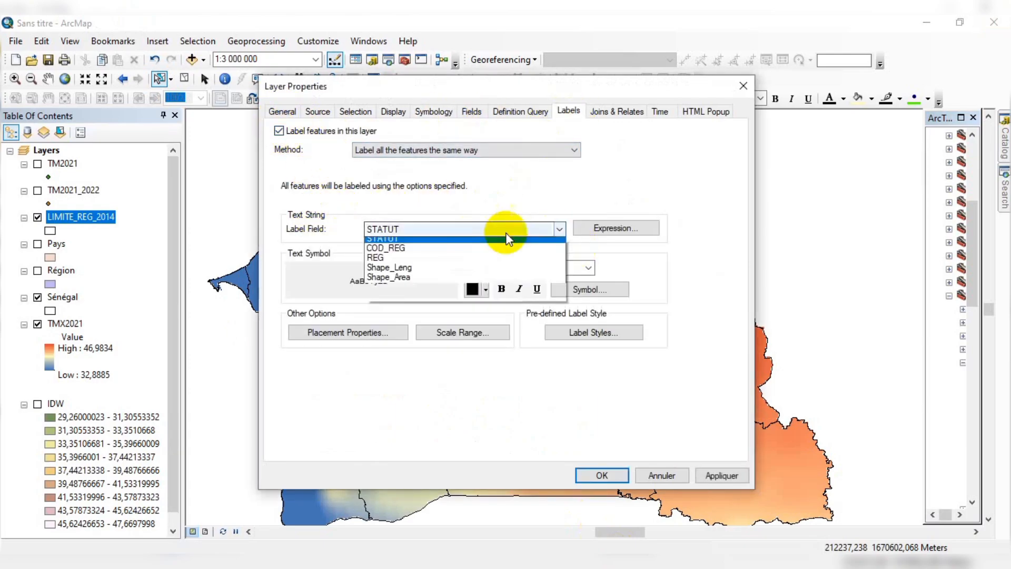
left_click(396, 292)
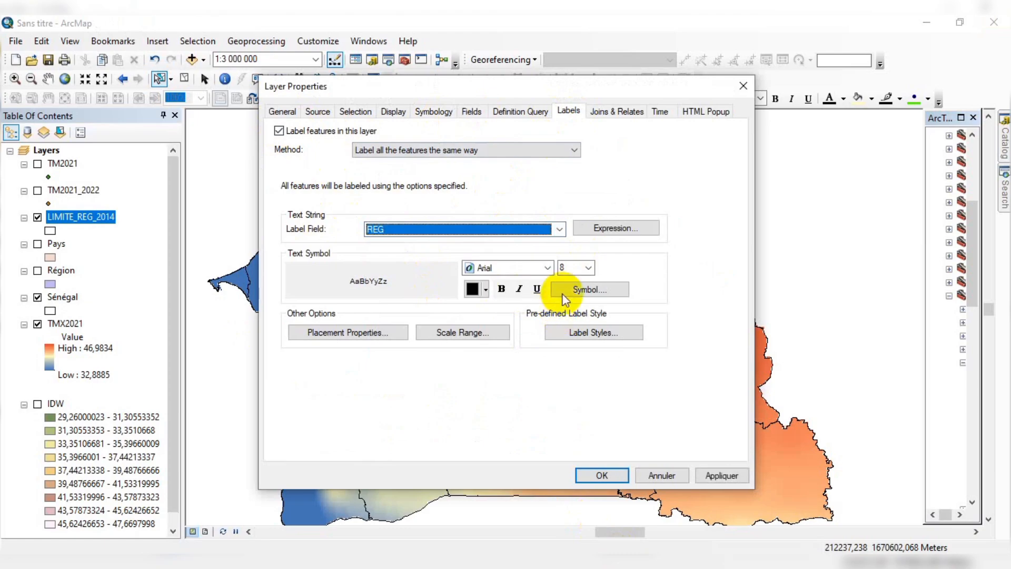
left_click(720, 476)
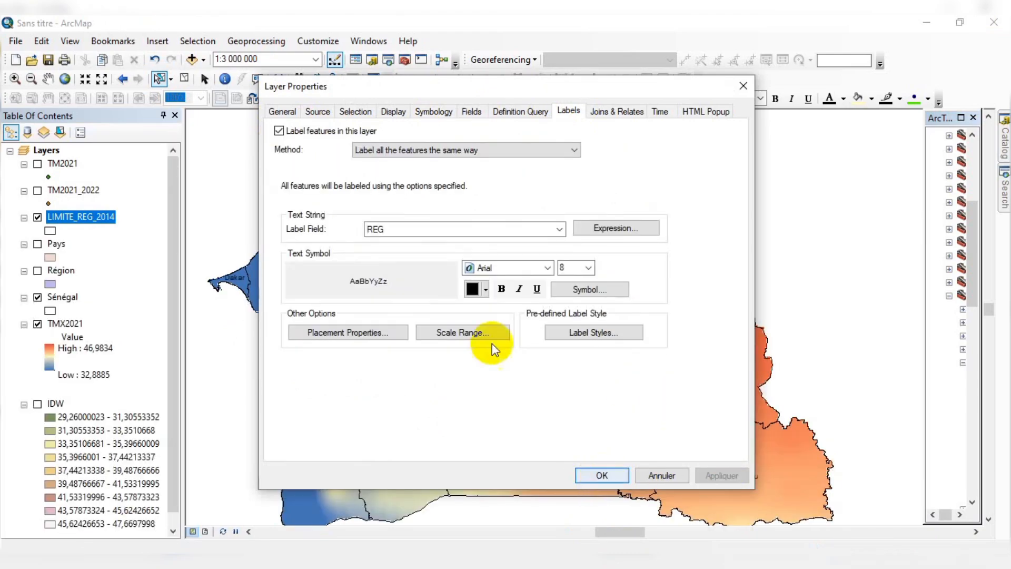
left_click(554, 227)
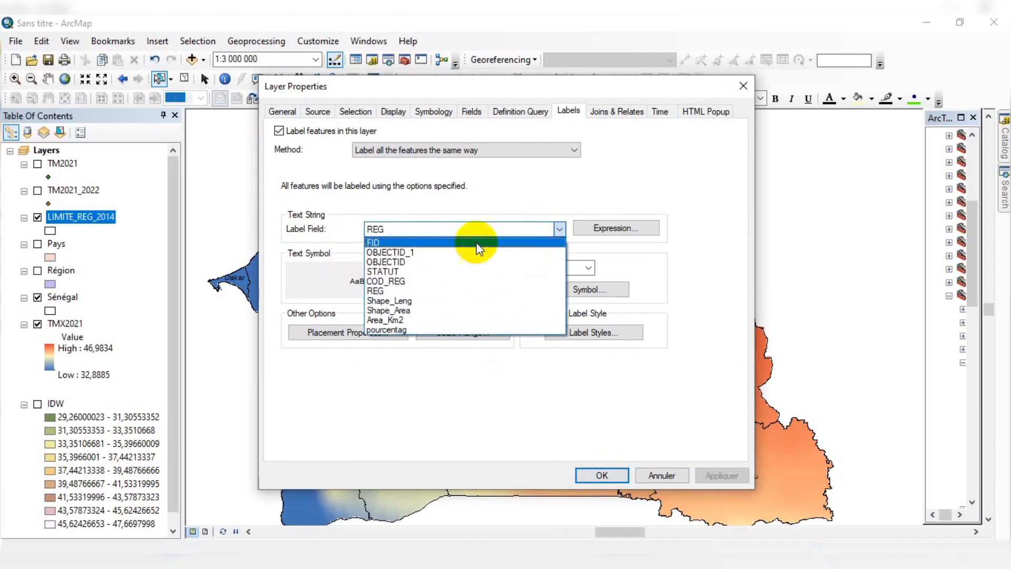
left_click(395, 291)
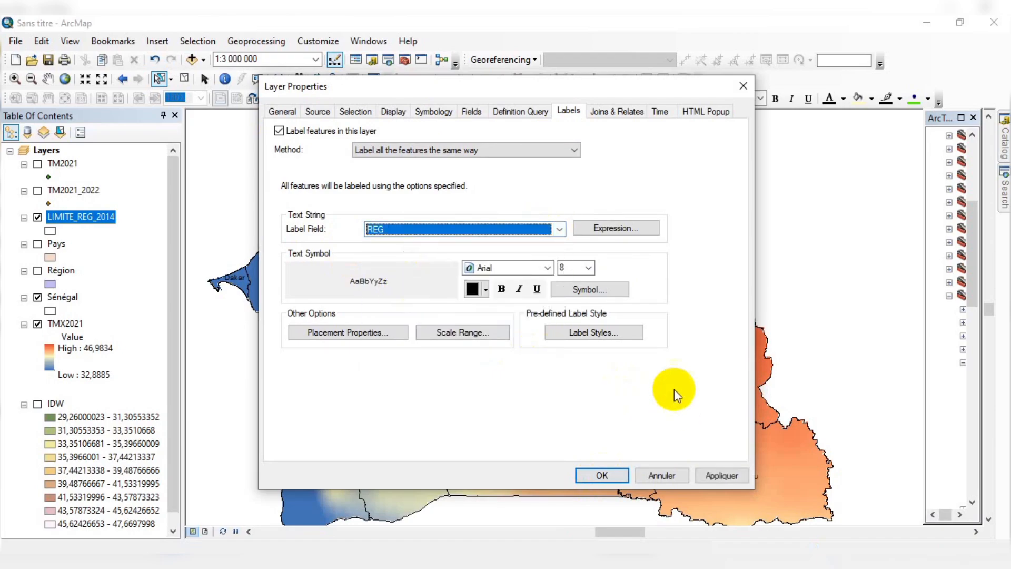
left_click(721, 474)
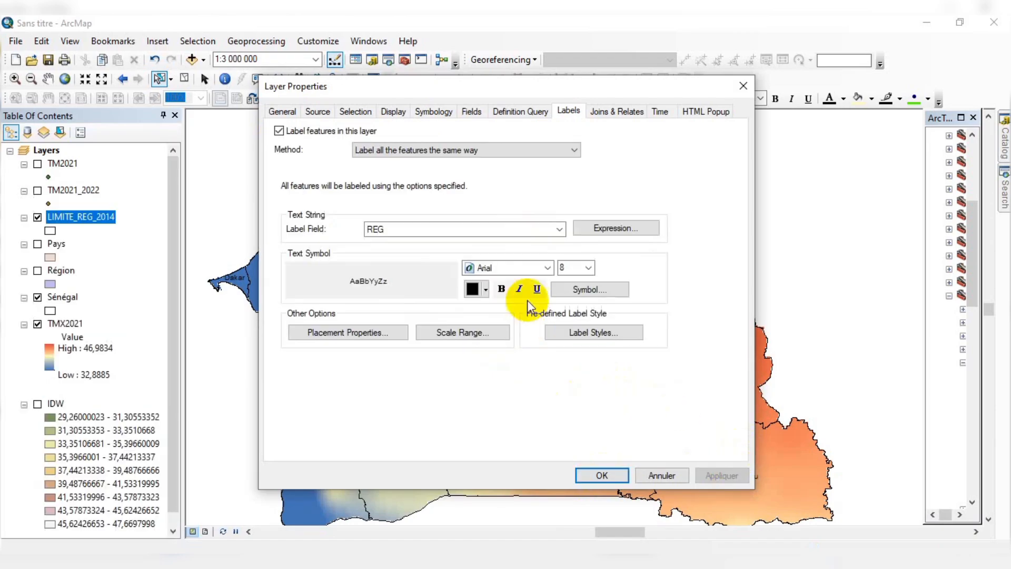
Set the LIMITE_REG_2014 label font size to 10 and confirm the layer properties.
left_click(588, 268)
left_click(571, 293)
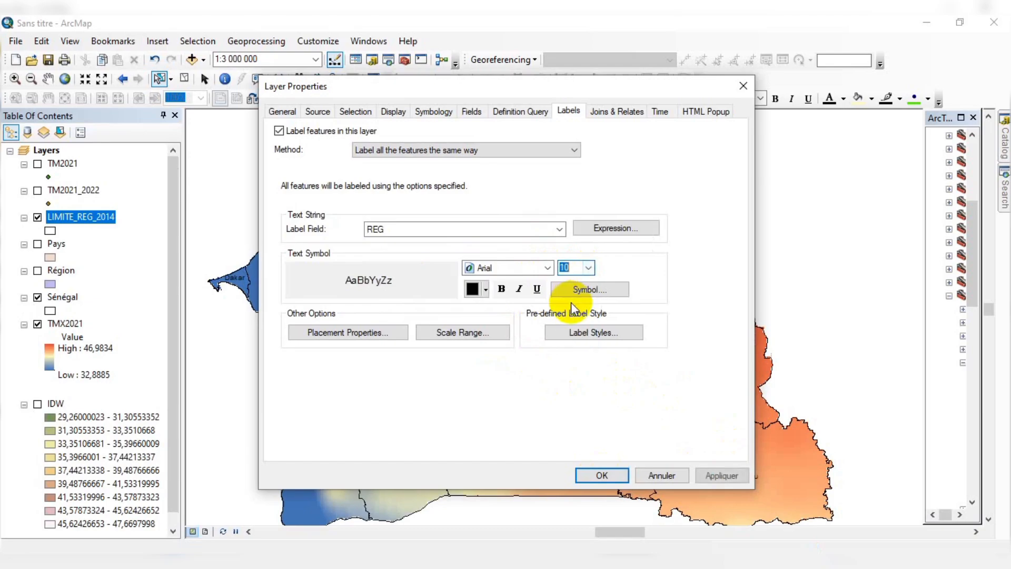
left_click(721, 475)
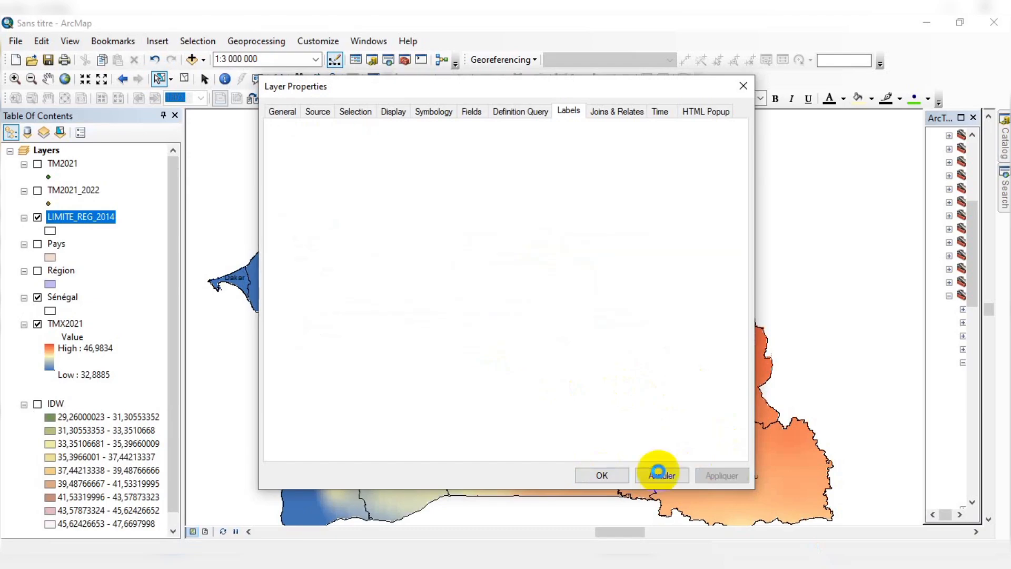
left_click(601, 475)
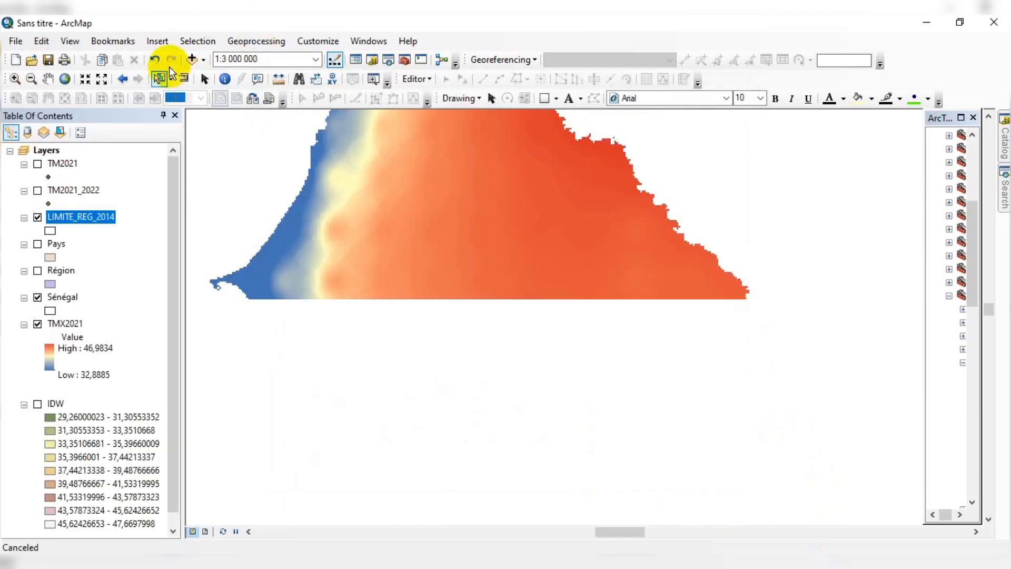
left_click(48, 79)
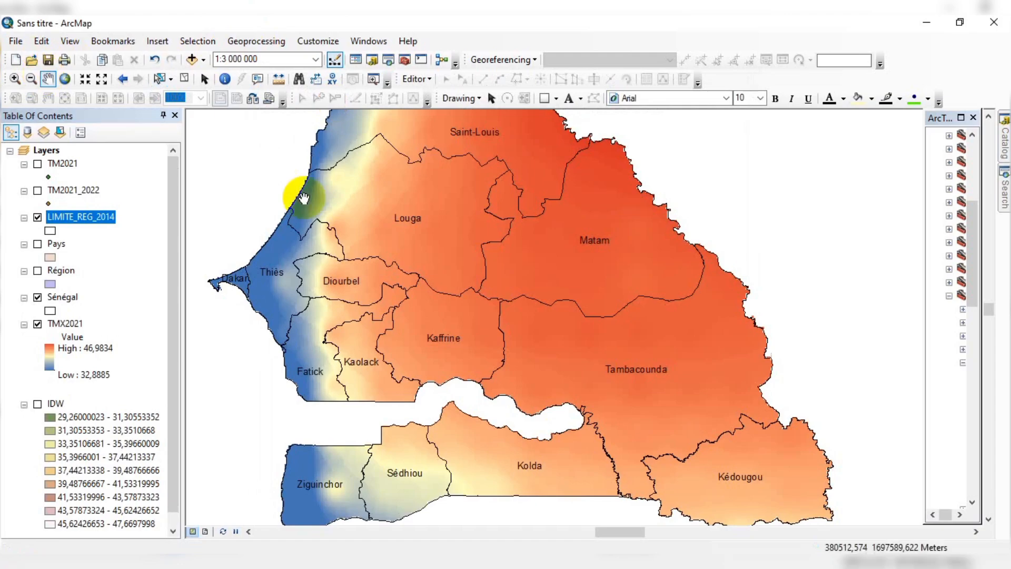
left_click_drag(513, 269, 550, 279)
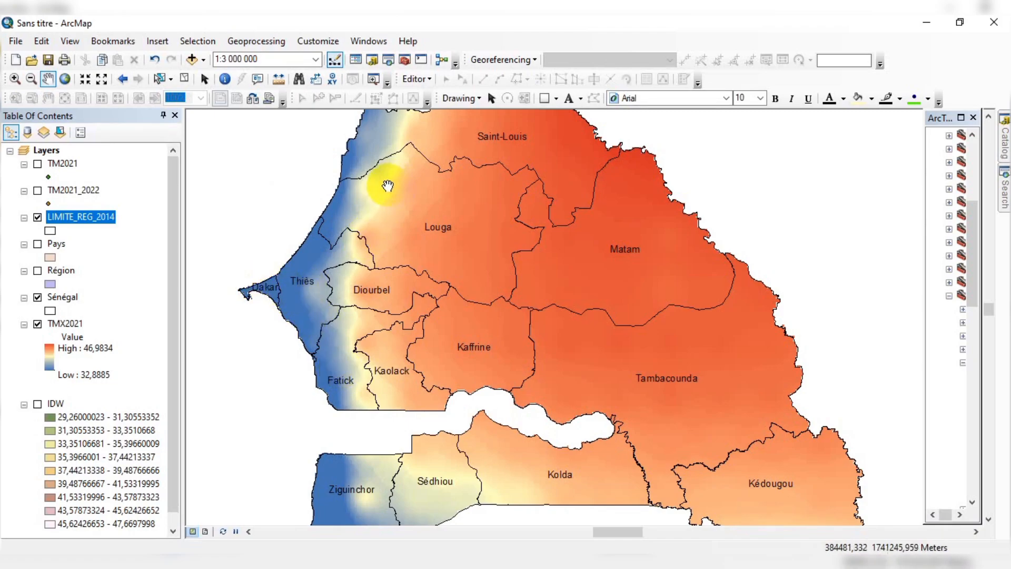
left_click_drag(378, 188, 377, 236)
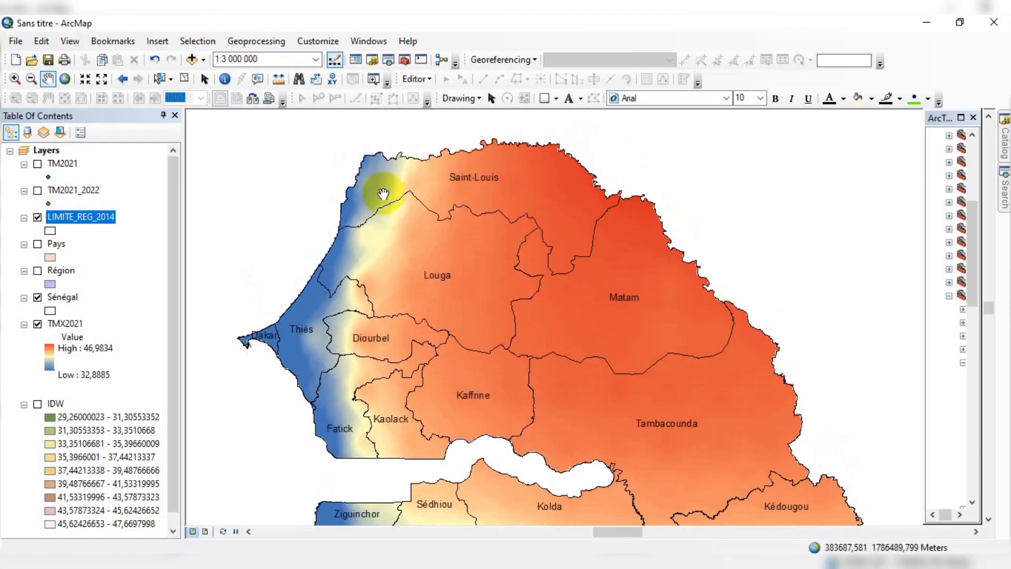
left_click_drag(426, 261, 440, 194)
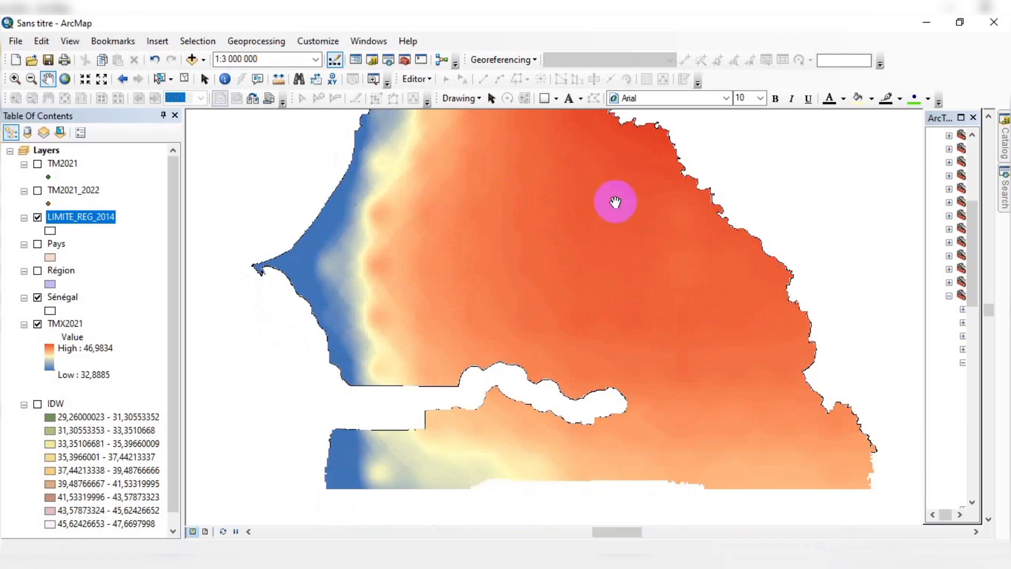
mouse_move(611, 248)
left_mouse_down()
mouse_move(579, 272)
mouse_move(599, 264)
left_mouse_up()
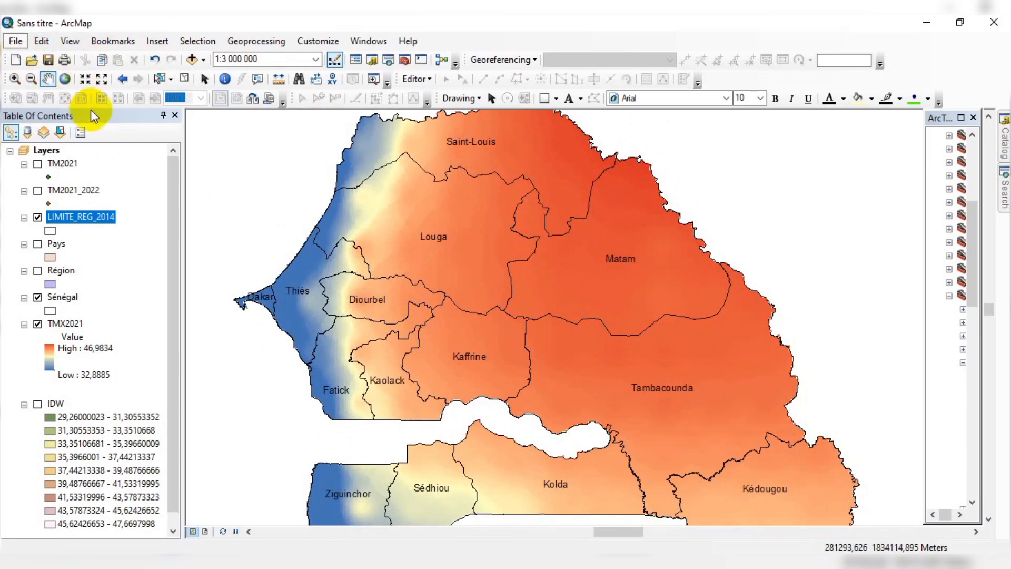
Set the paper and the map page to A4 landscape, independent of printer paper settings, with map elements scaled proportionally to page size.
left_click(16, 40)
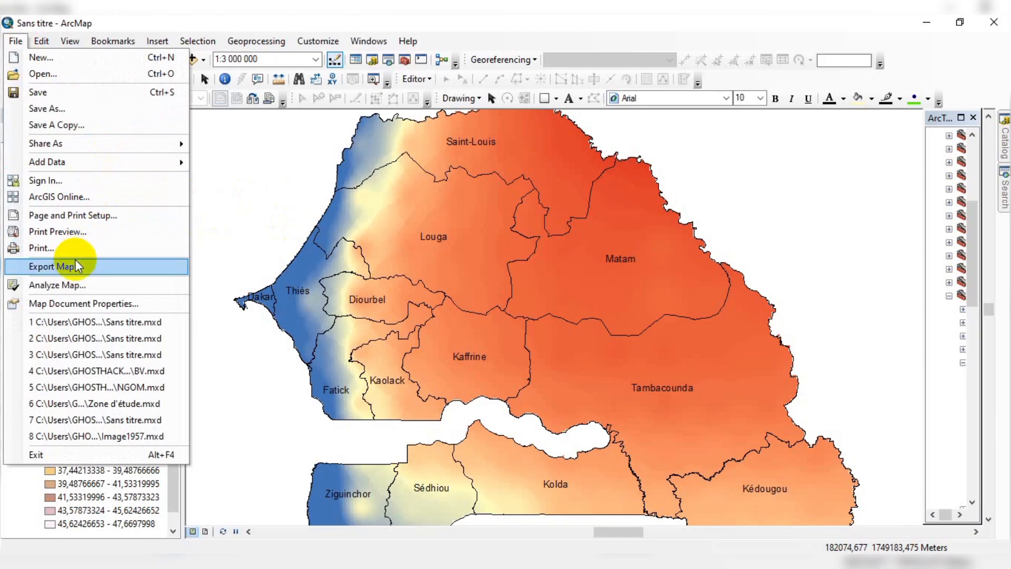
left_click(72, 220)
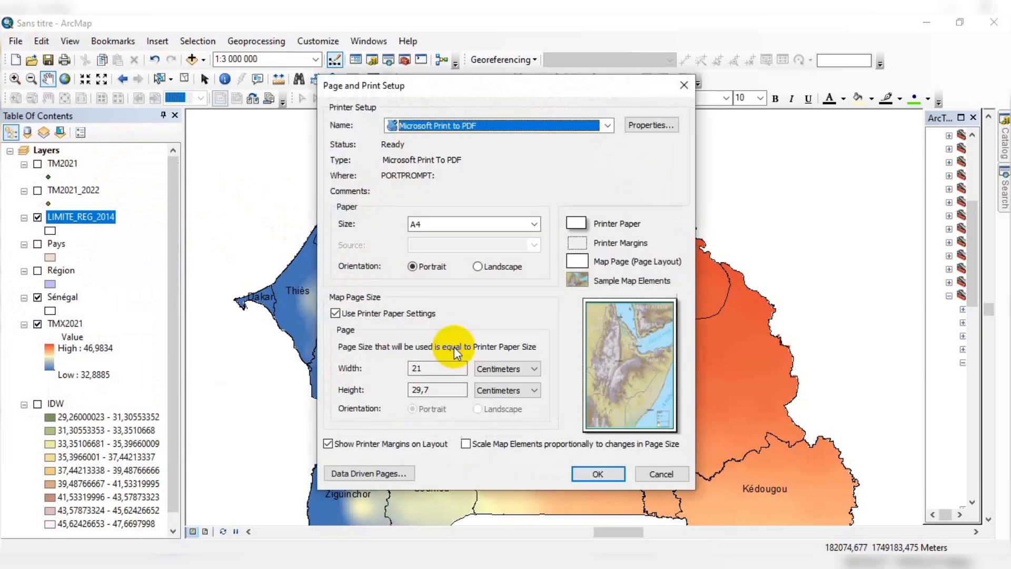
left_click(341, 315)
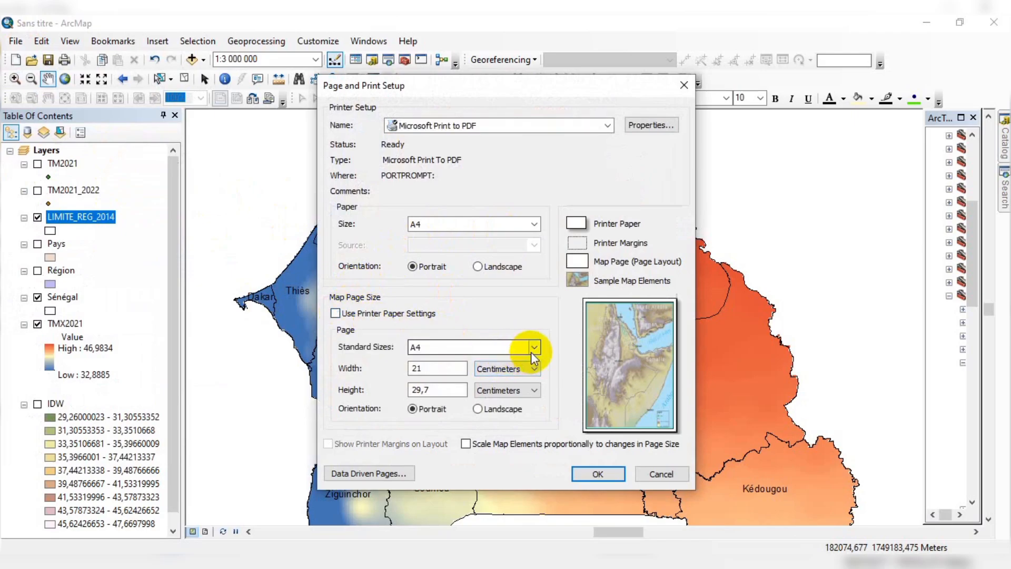
left_click(477, 410)
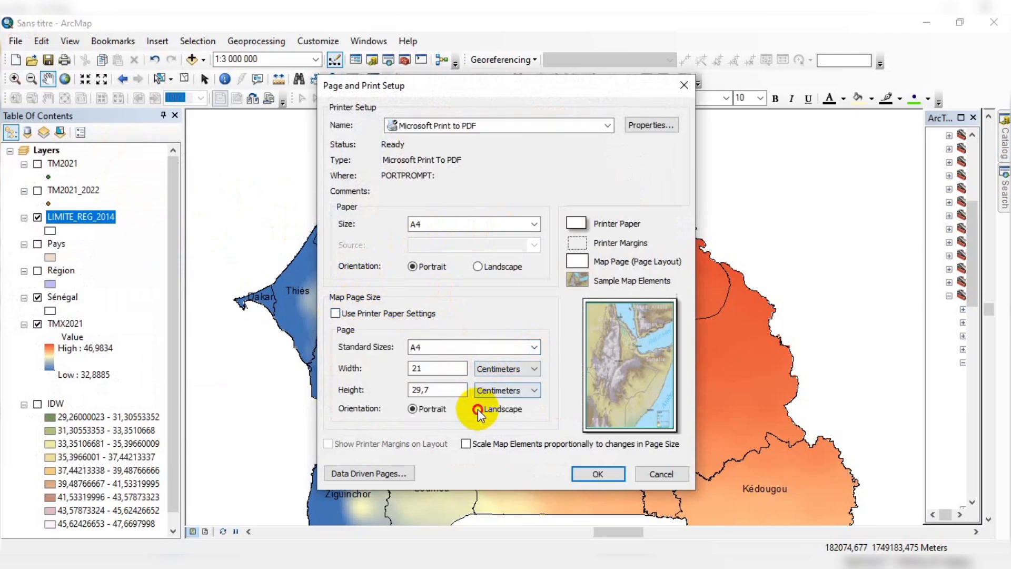
left_click(465, 444)
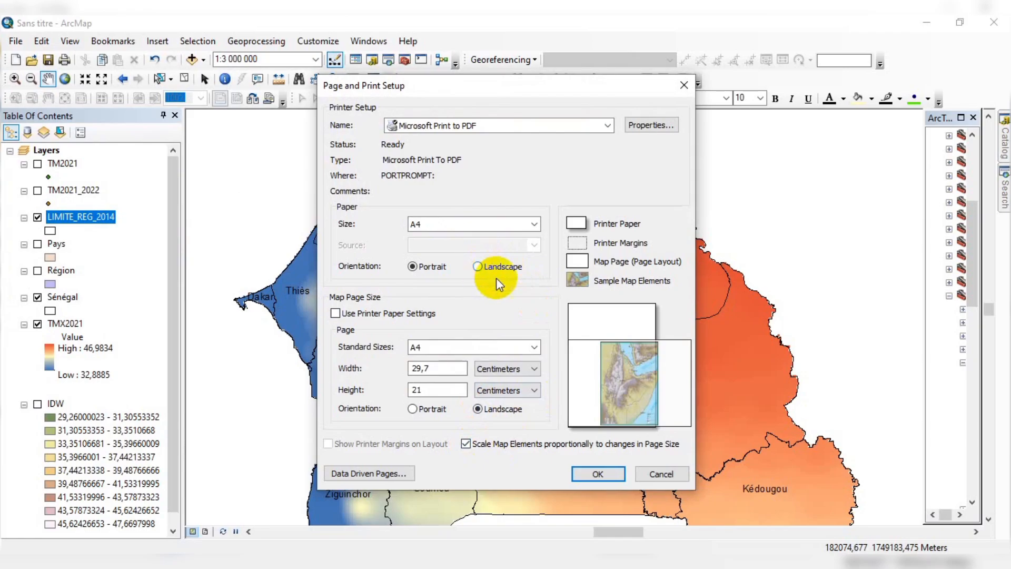
left_click(478, 266)
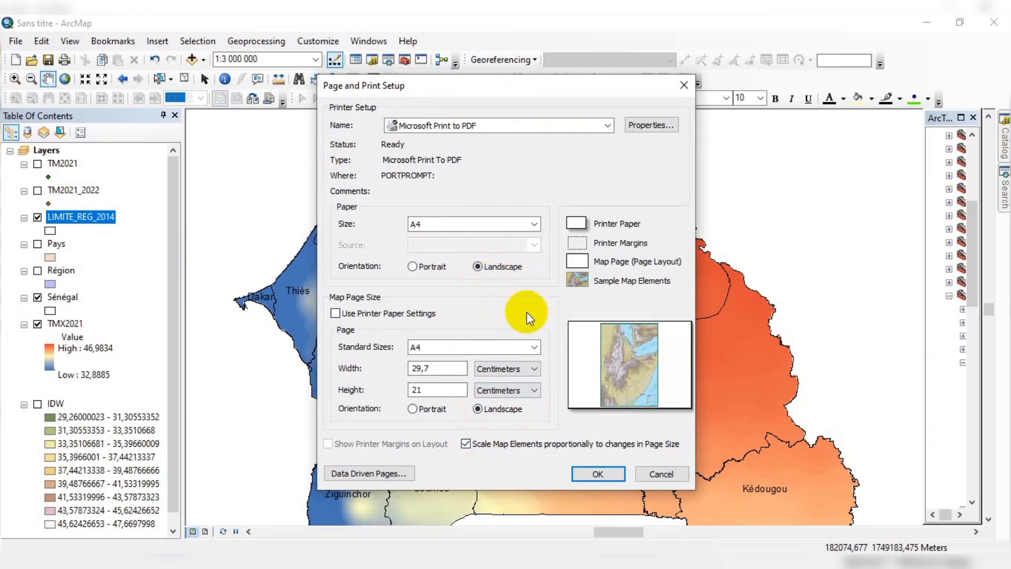
left_click(600, 470)
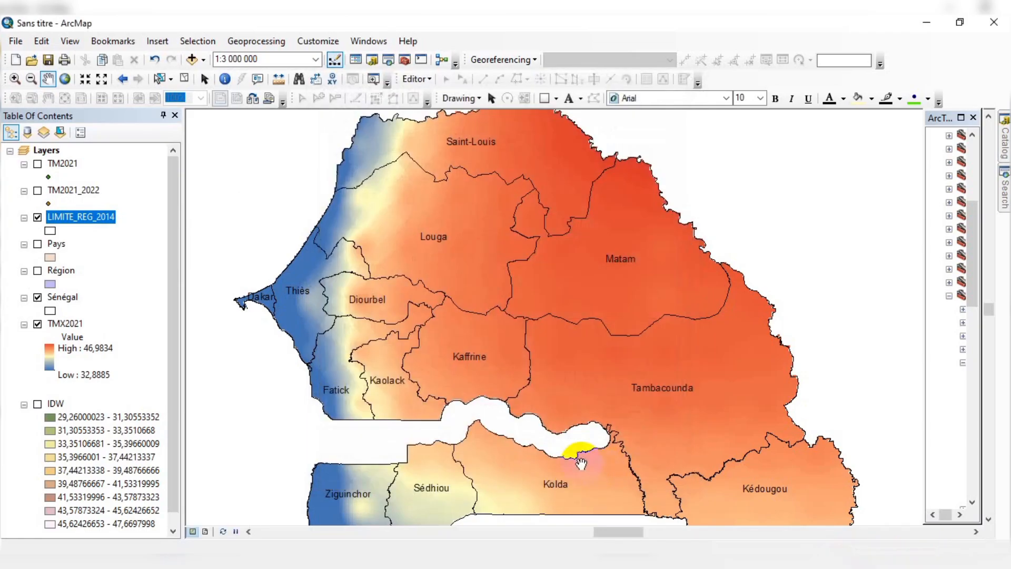
Switch to the layout view and widen the data frame on both sides to nearly the full page width.
left_click(205, 531)
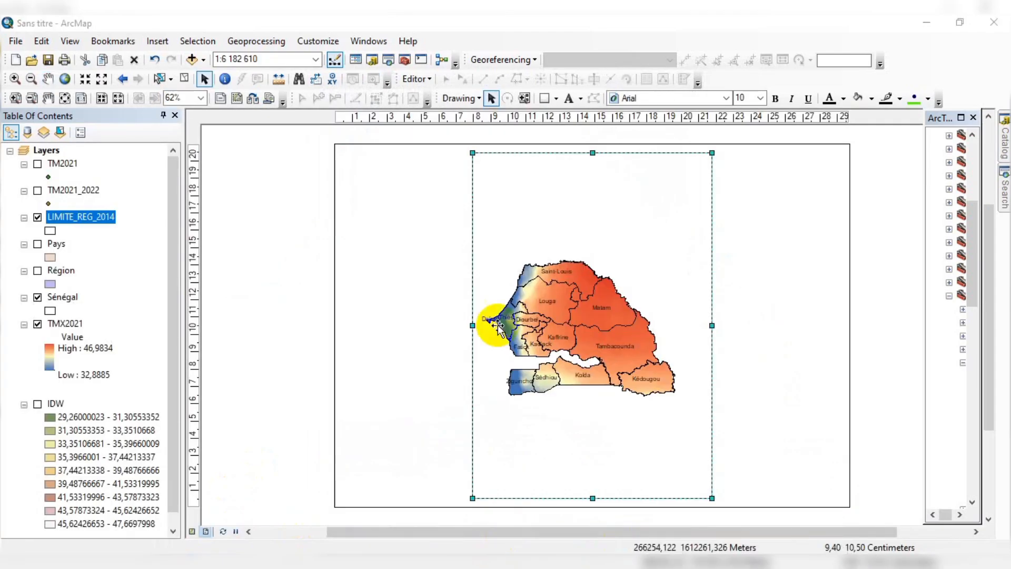
left_click_drag(472, 323, 336, 295)
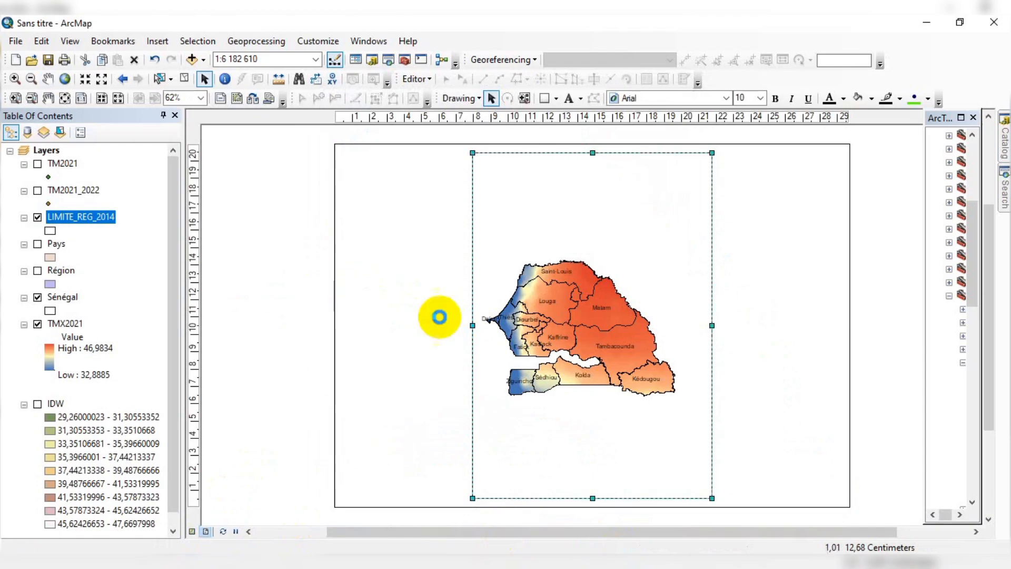
left_click_drag(711, 326, 834, 329)
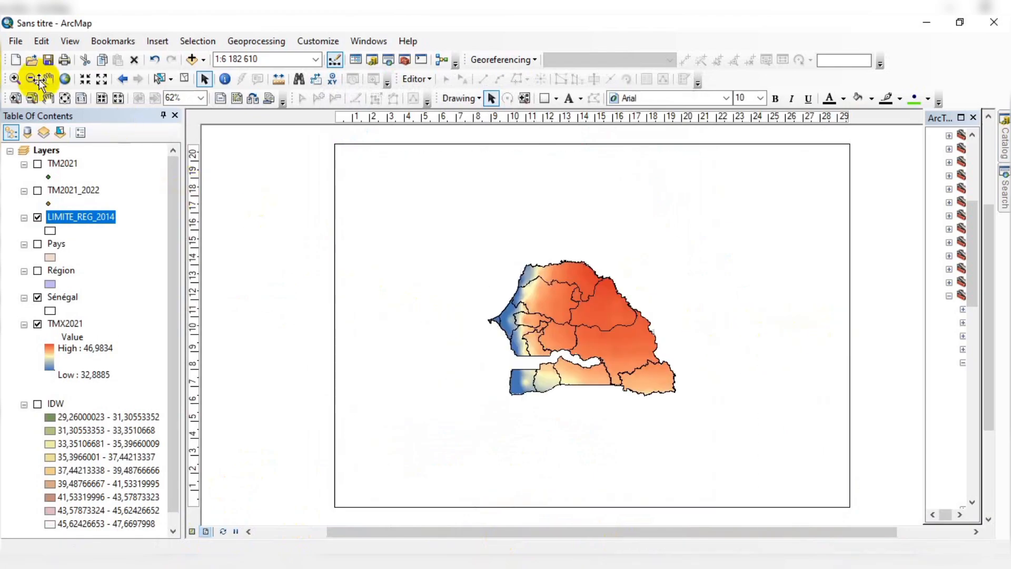
Enlarge the Senegal map to a scale of 1:2 500 000 and center it within the data frame.
left_click(85, 79)
left_click(86, 80)
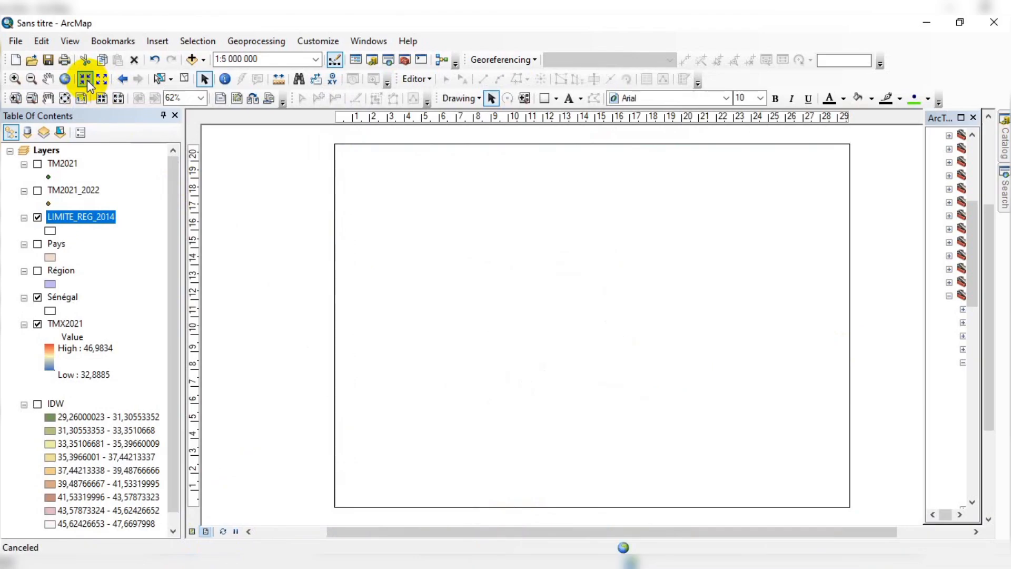
left_click(86, 80)
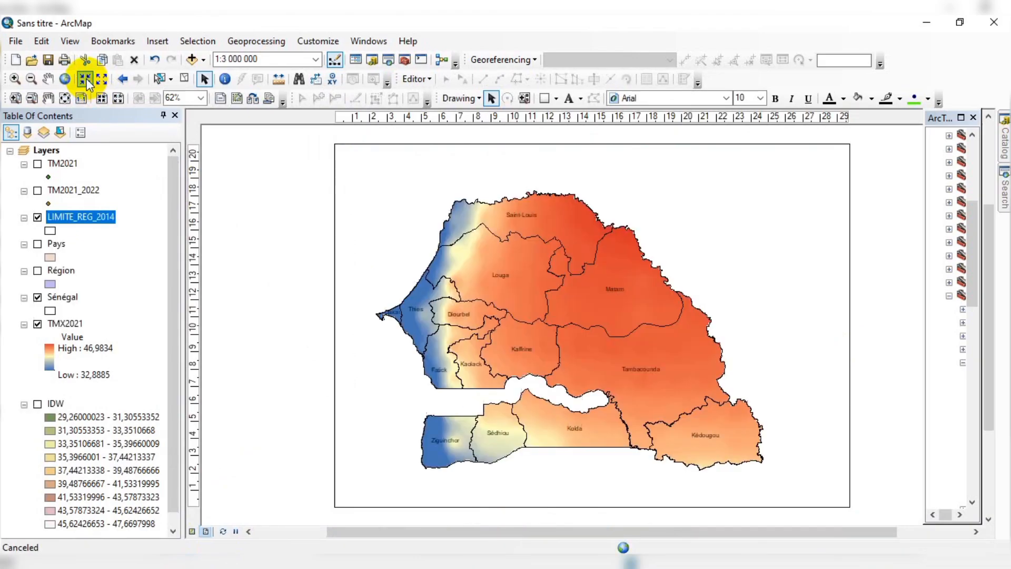
left_click(86, 80)
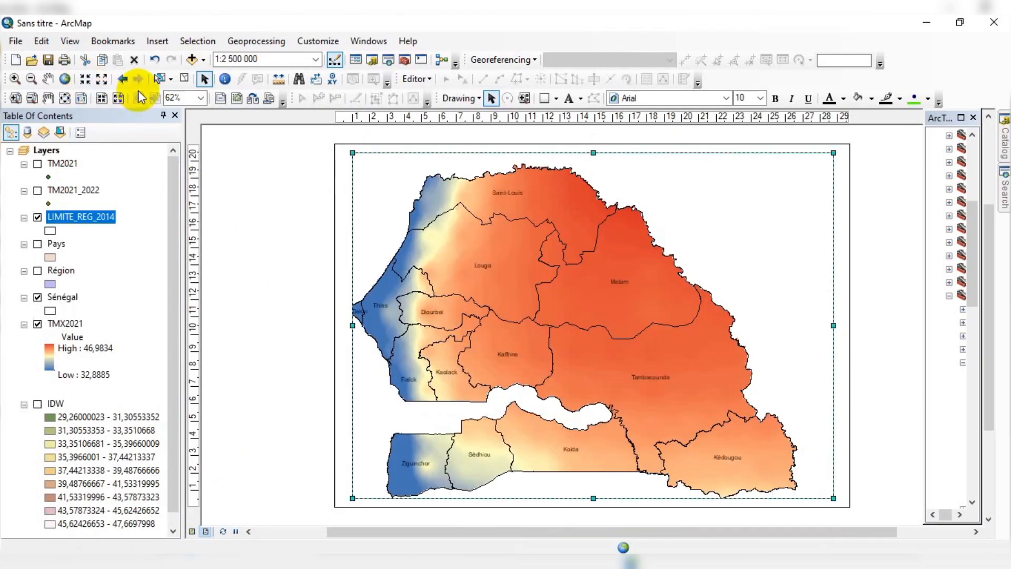
left_click(47, 79)
left_click_drag(614, 321, 639, 311)
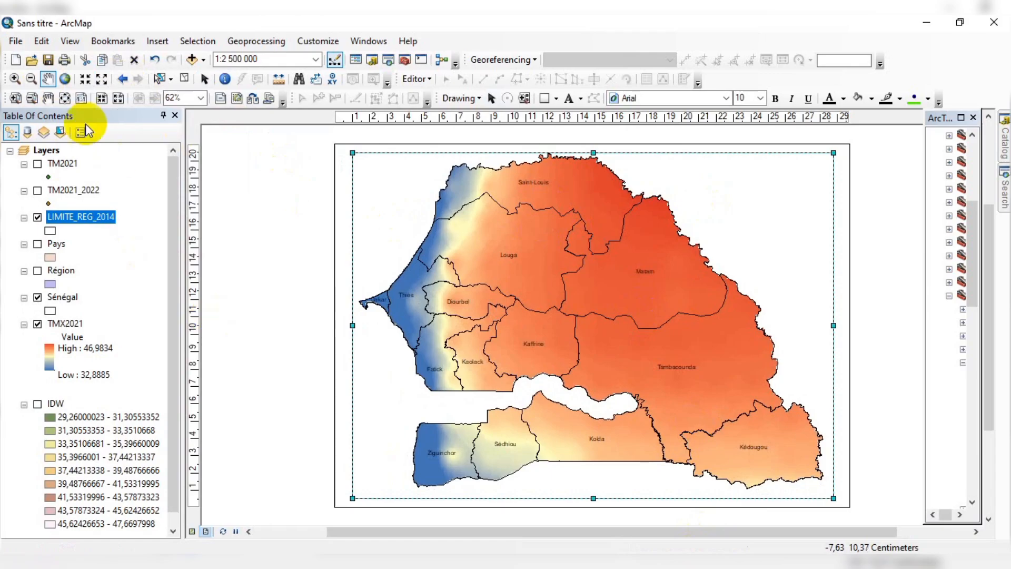
Start exporting the map layout and keep PDF as the output file type.
left_click(16, 41)
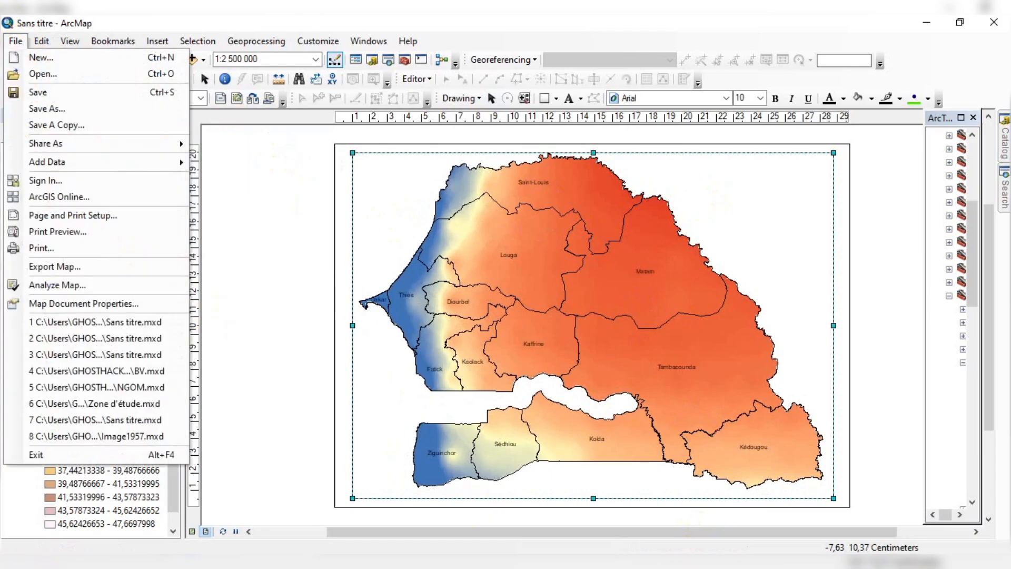
left_click(55, 266)
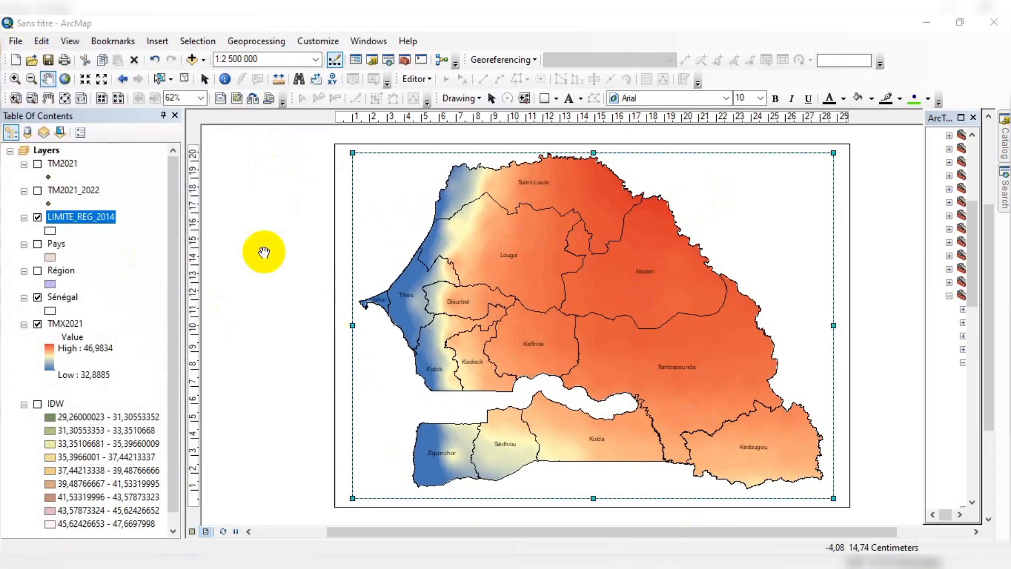
left_click(16, 41)
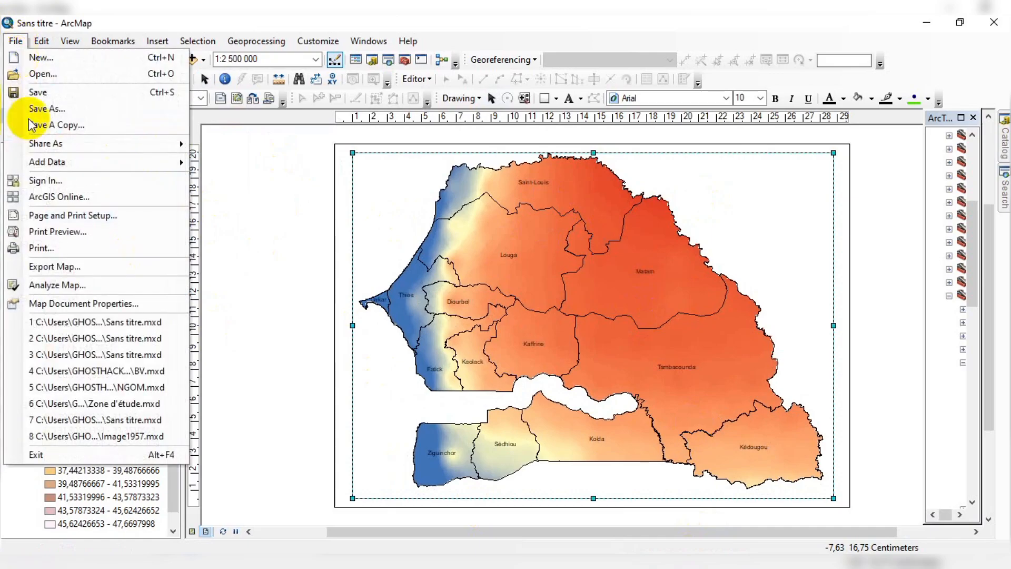
left_click(58, 267)
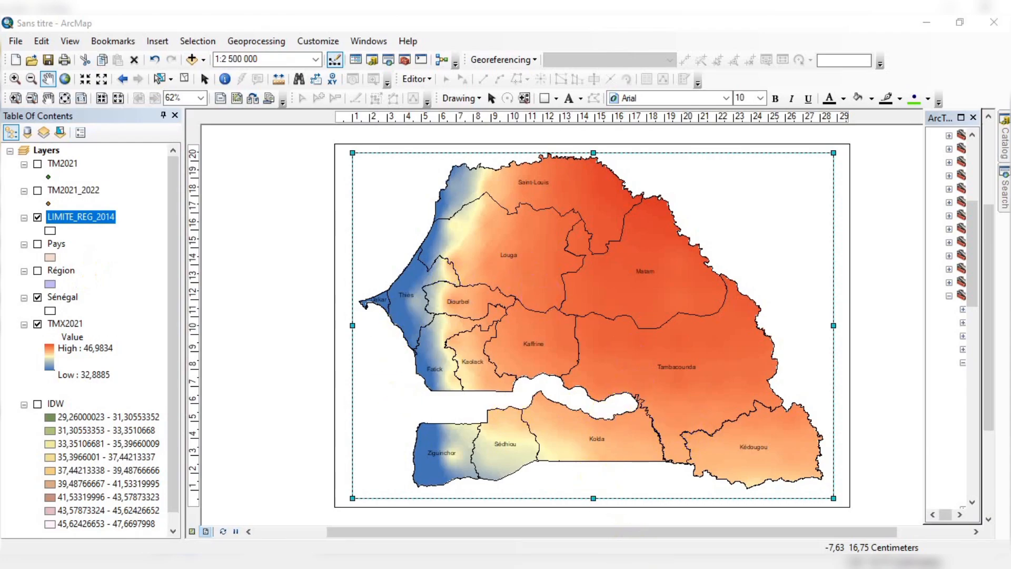
left_click(500, 328)
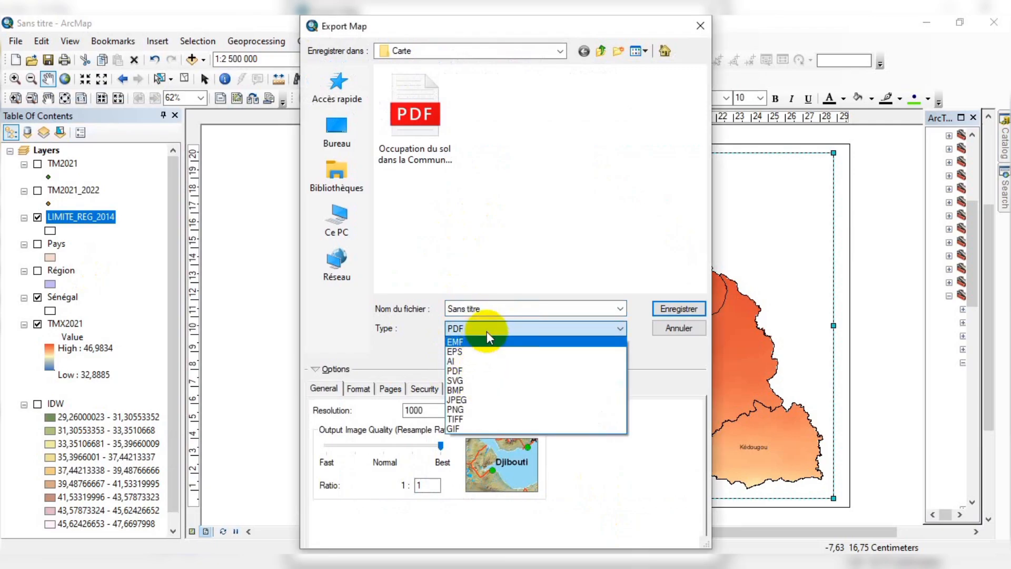
left_click(487, 330)
left_click(482, 329)
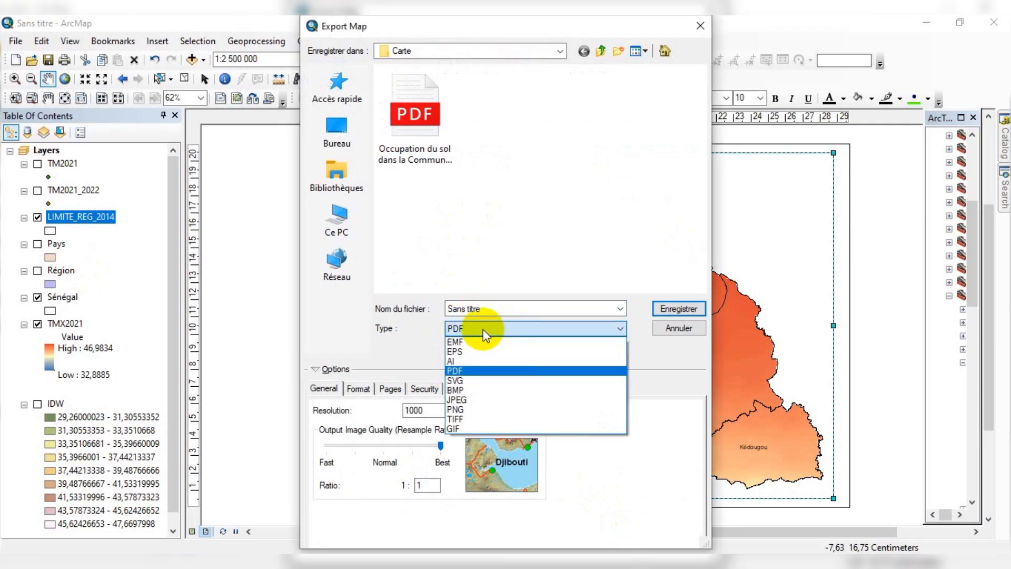
left_click(483, 330)
left_click(482, 330)
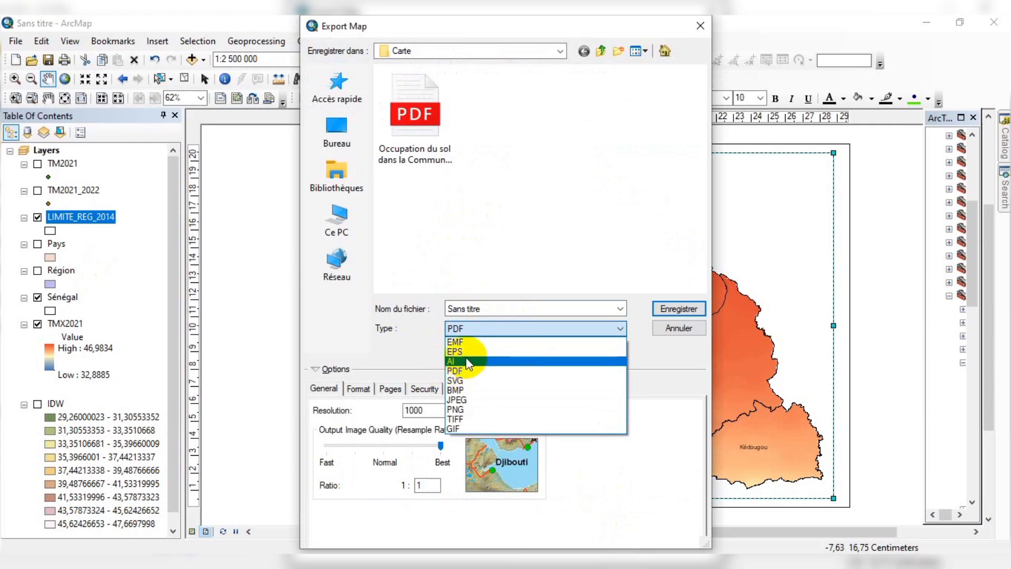
left_click(478, 331)
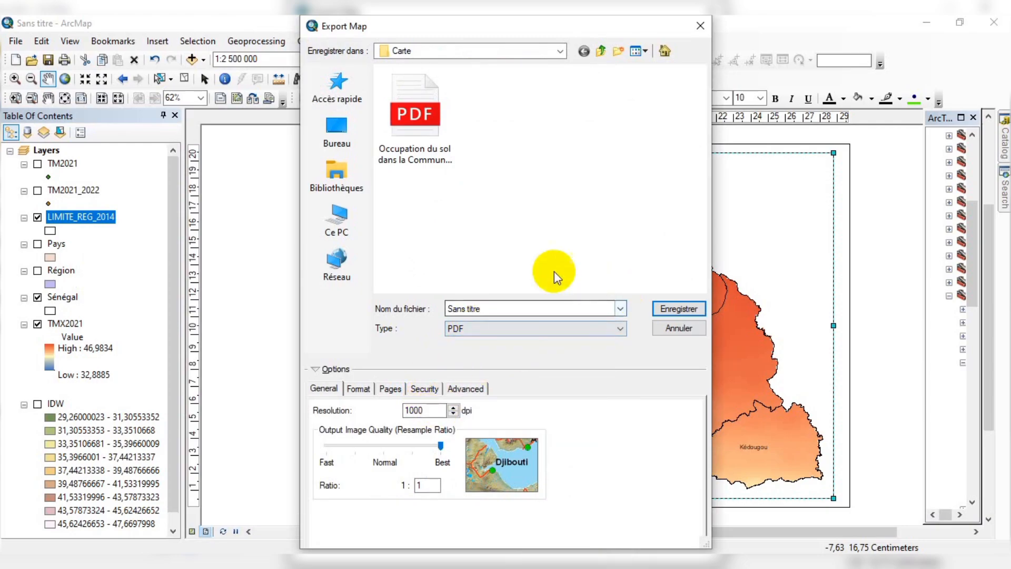
Name the exported map file TMA2021.
double_click(483, 310)
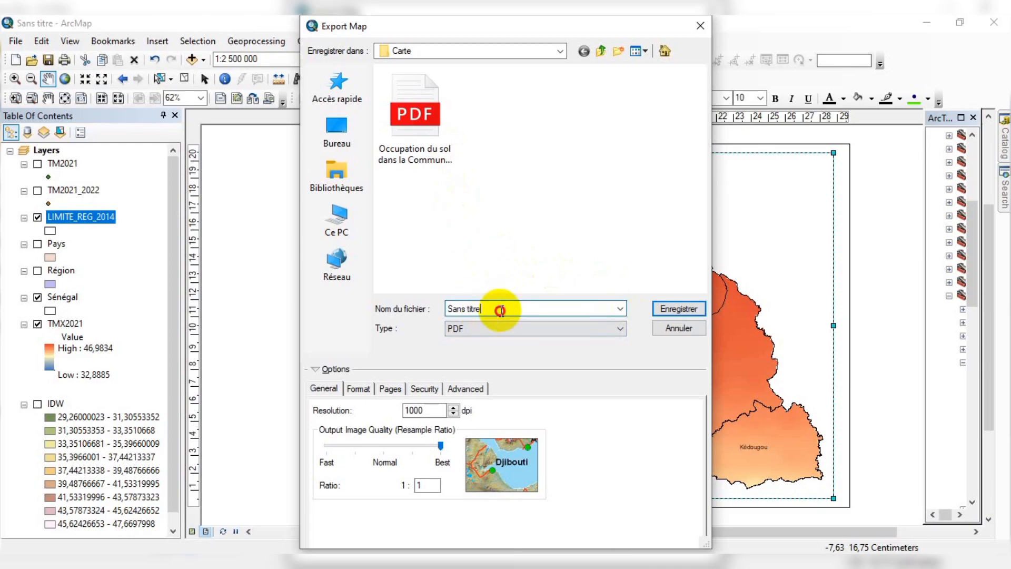
double_click(482, 308)
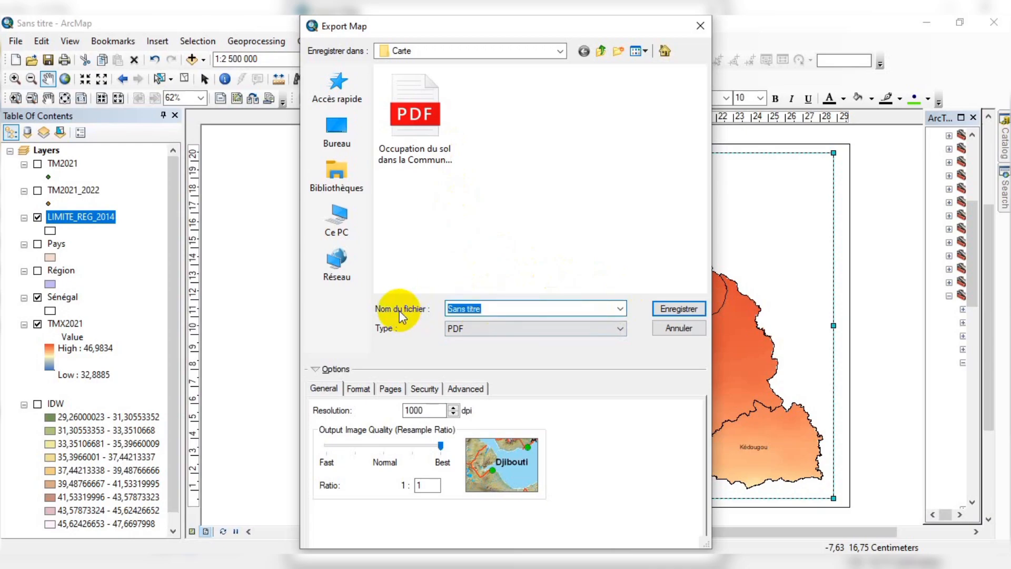
type("T")
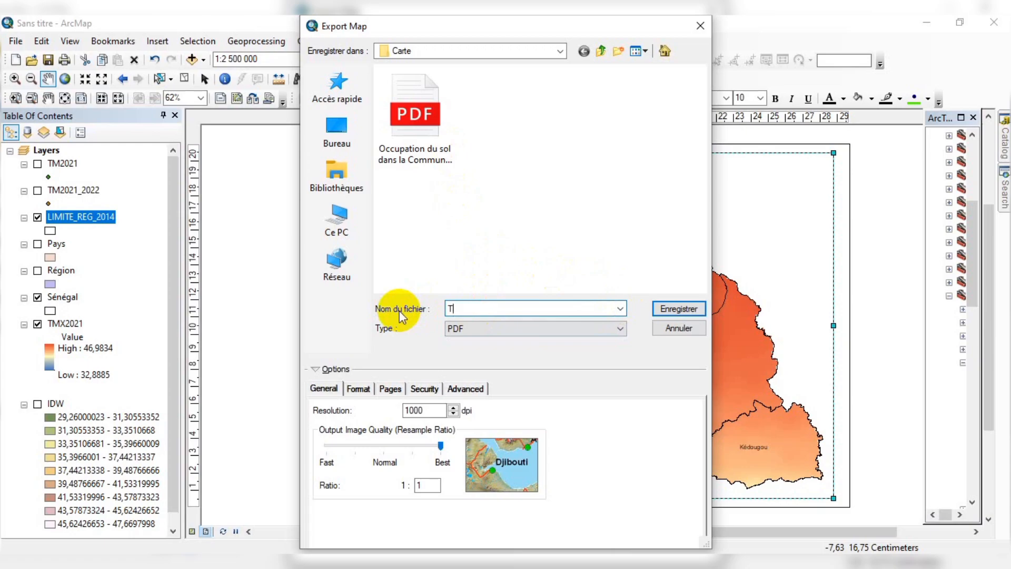
type("MA2")
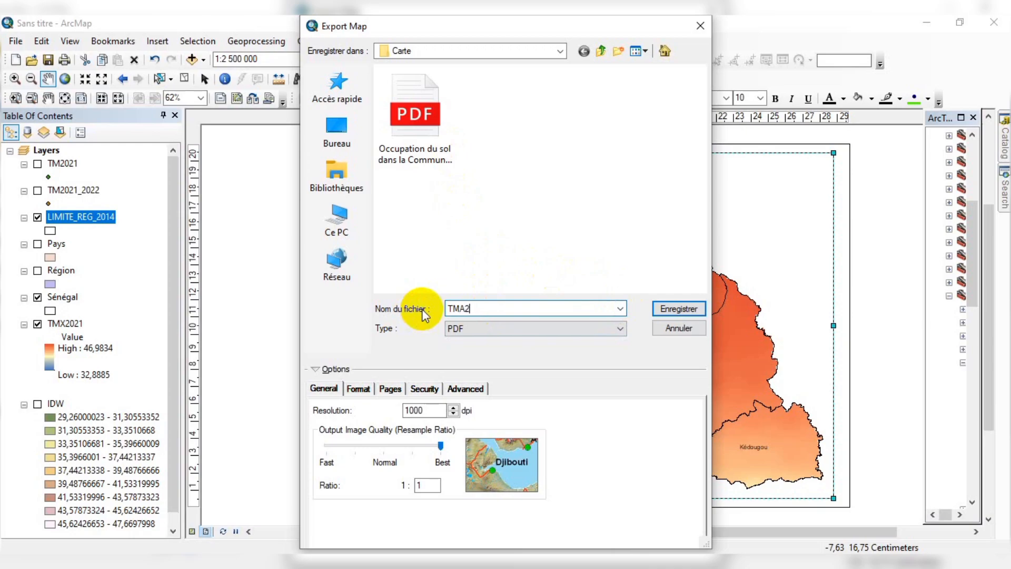
type("021")
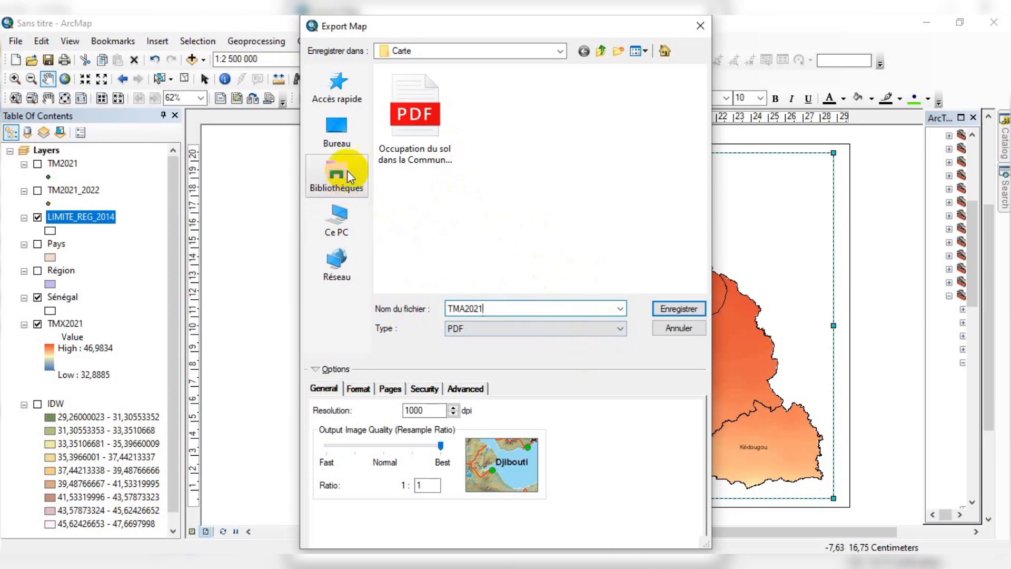
left_click(336, 129)
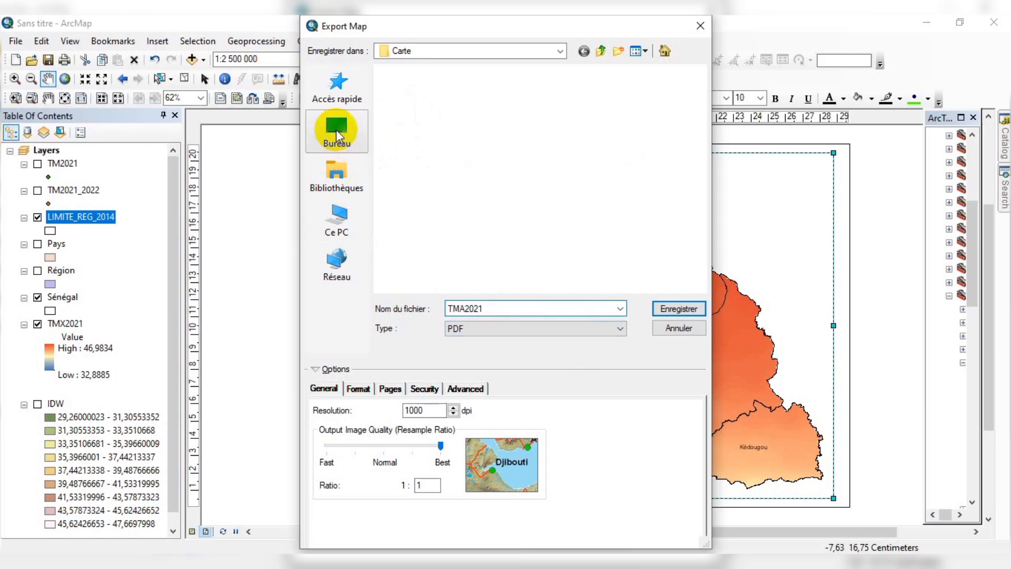
scroll(469, 224, "down", 5)
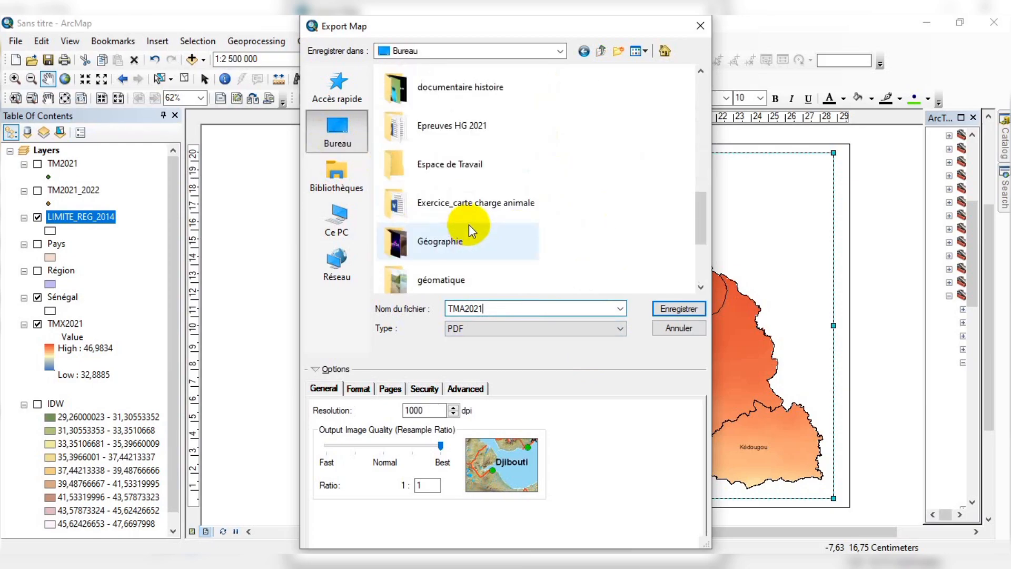
double_click(462, 164)
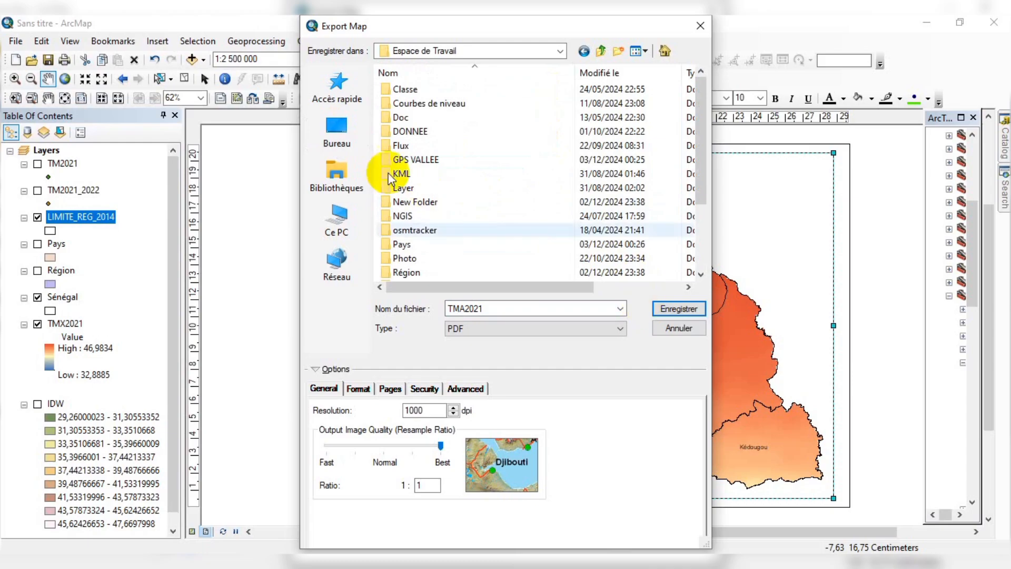
Choose the Téléchargements folder under Ce PC as the destination and save the PDF export.
left_click(339, 136)
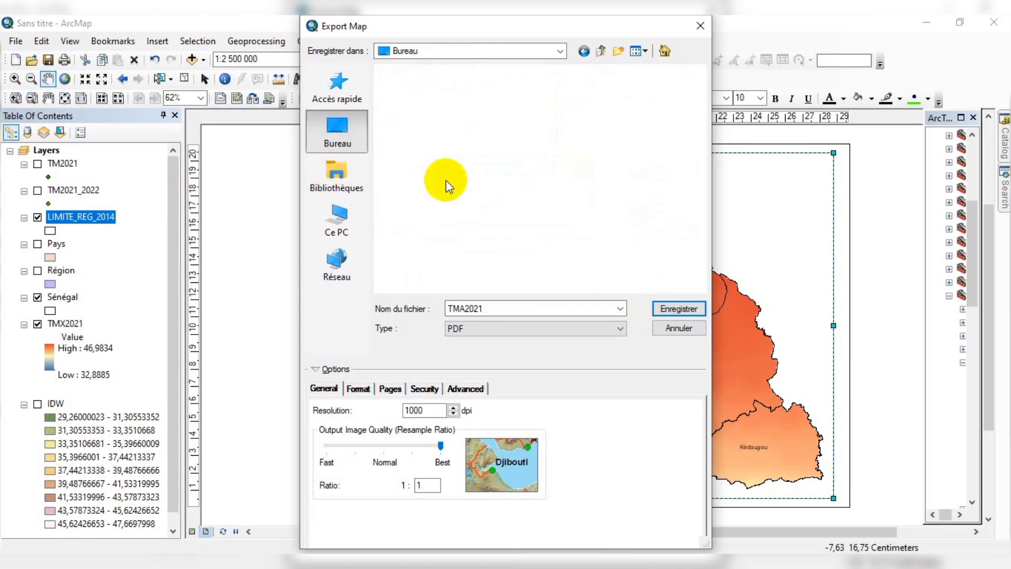
scroll(476, 221, "down", 5)
scroll(478, 219, "down", 3)
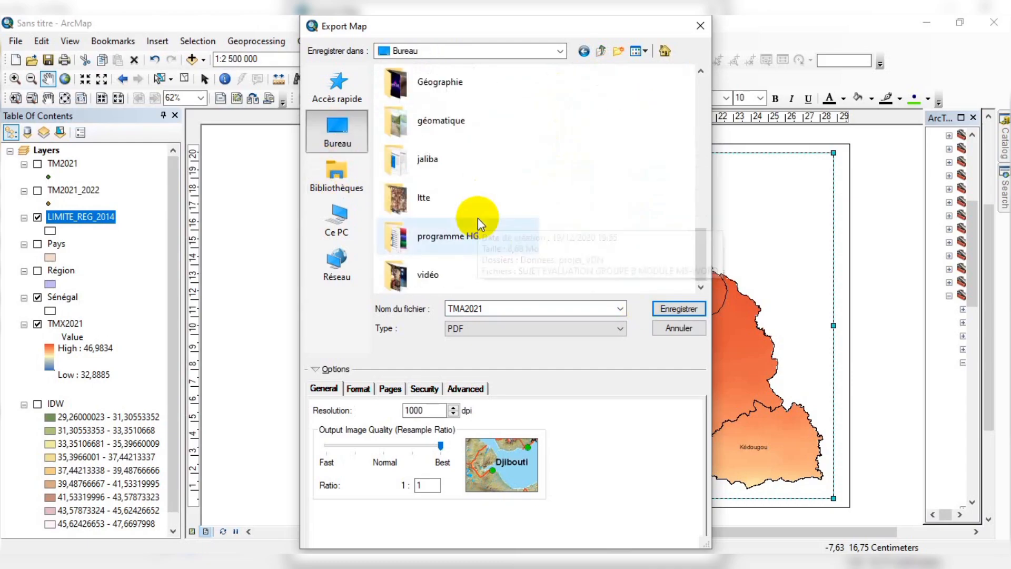
scroll(500, 218, "up", 10)
scroll(503, 217, "down", 1)
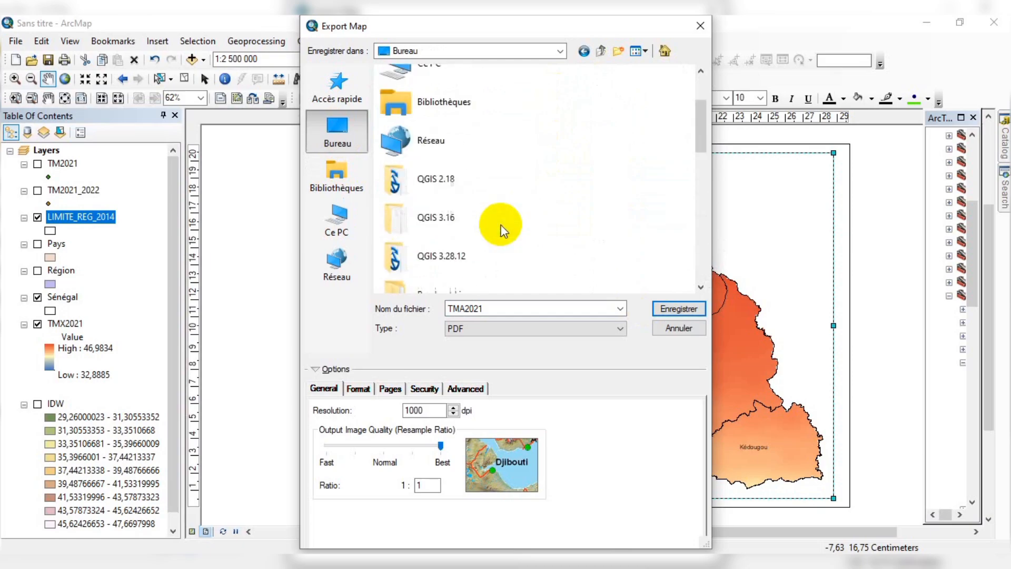
scroll(497, 224, "up", 1)
double_click(439, 170)
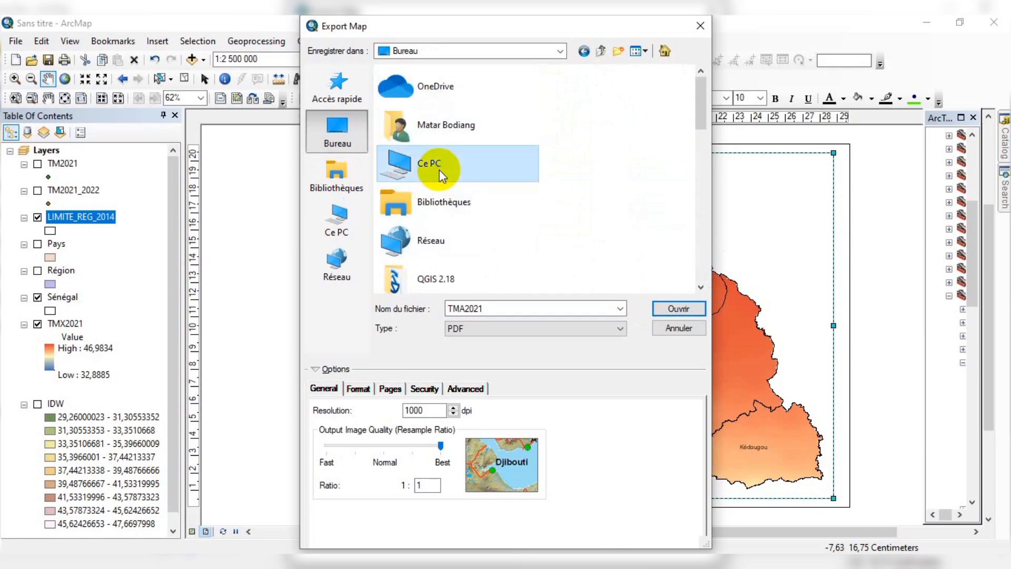
scroll(478, 210, "down", 3)
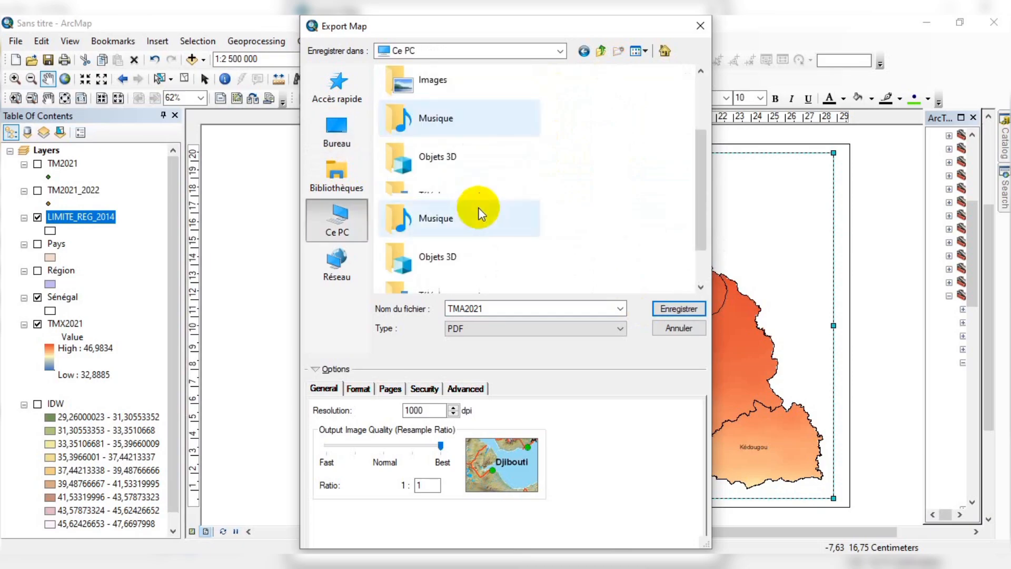
left_click(453, 139)
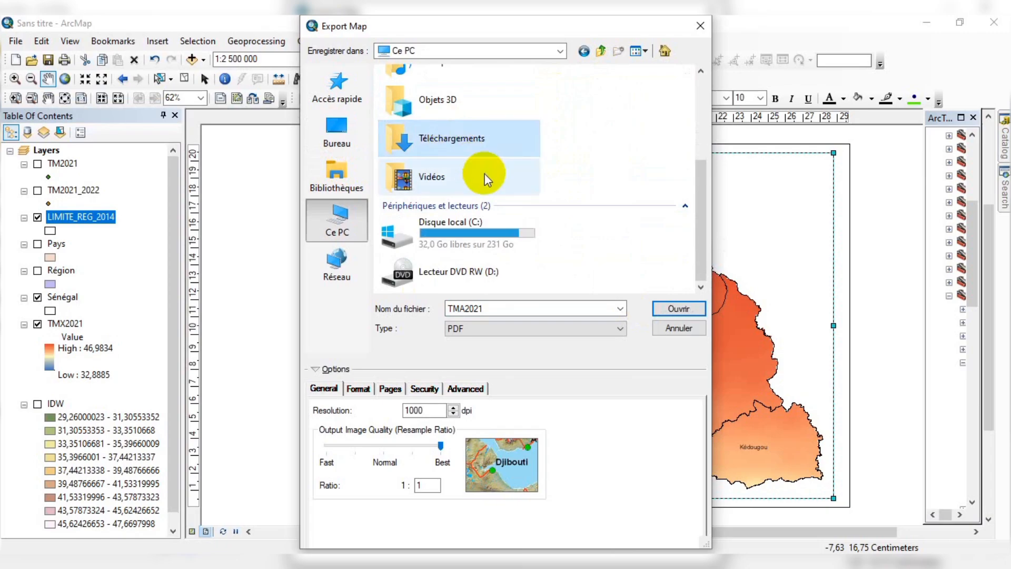
double_click(476, 142)
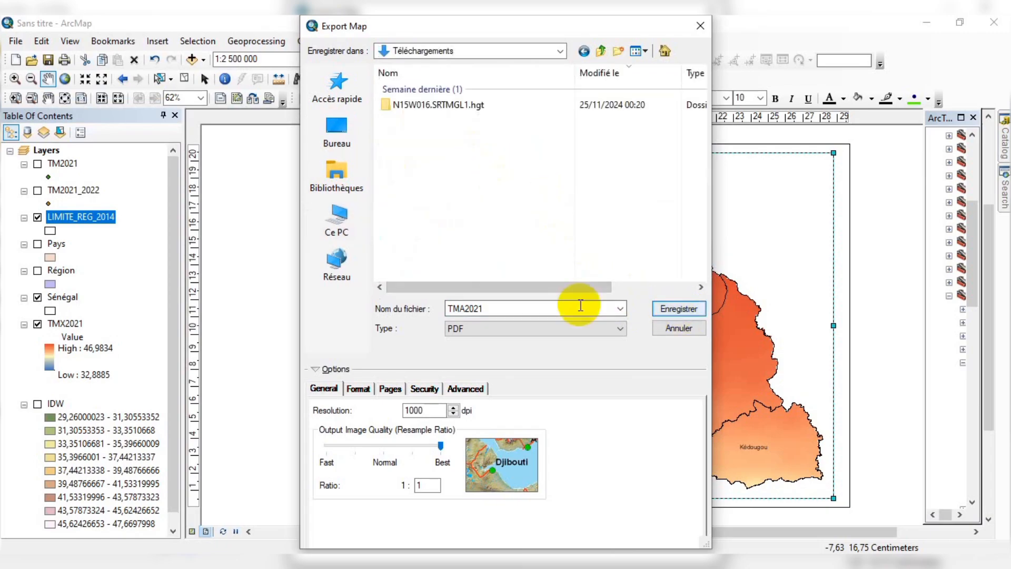
left_click(682, 310)
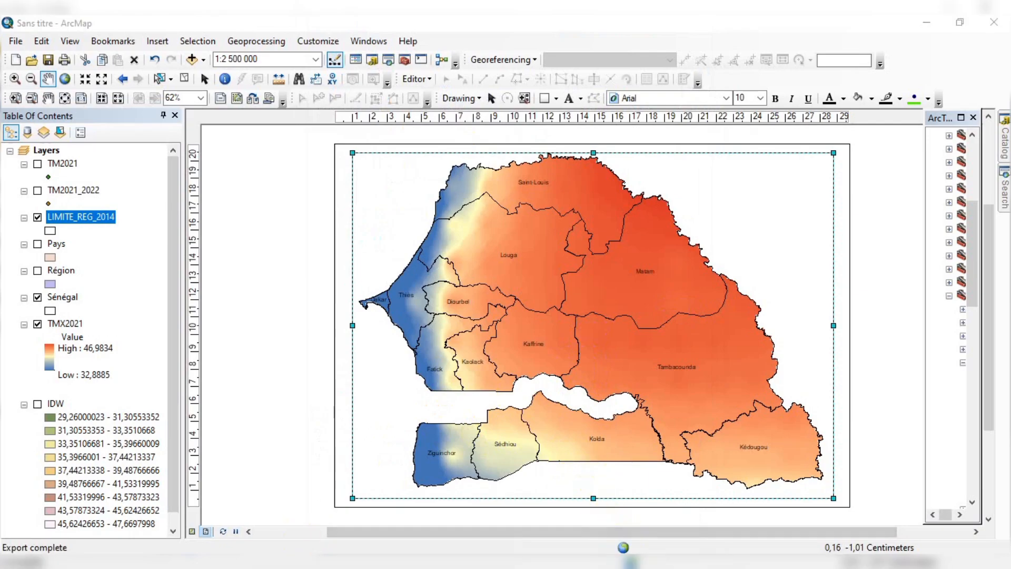
Check the exported file in File Explorer, examine the whole map page of TMA2021.pdf in Edge, and return to ArcMap.
left_click(385, 564)
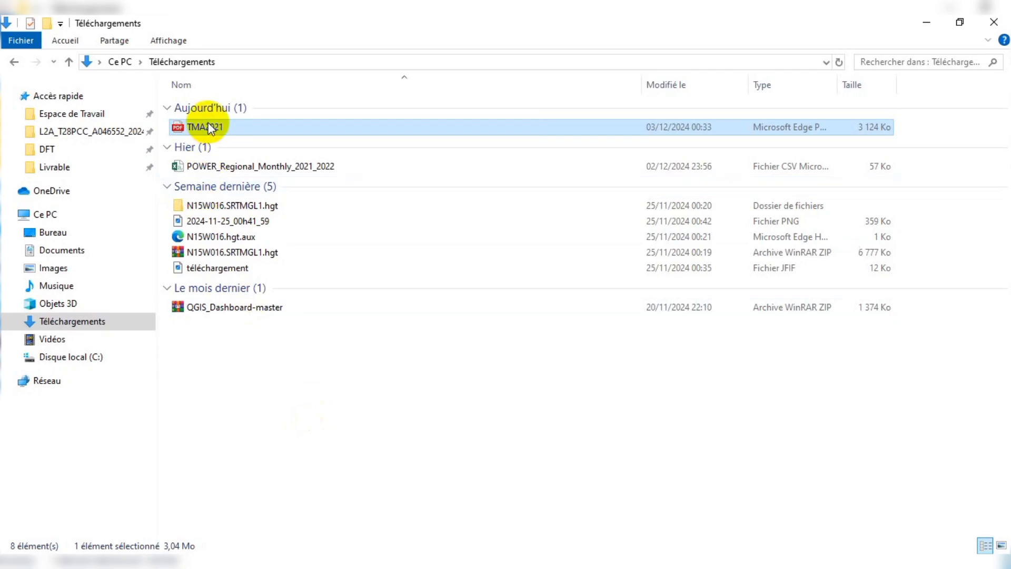
left_click(927, 22)
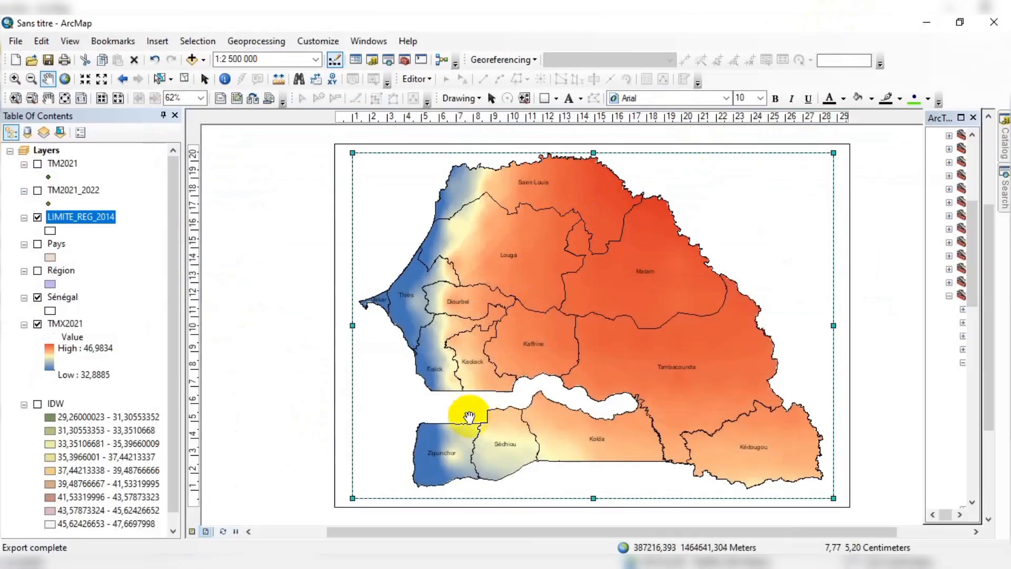
left_click(368, 566)
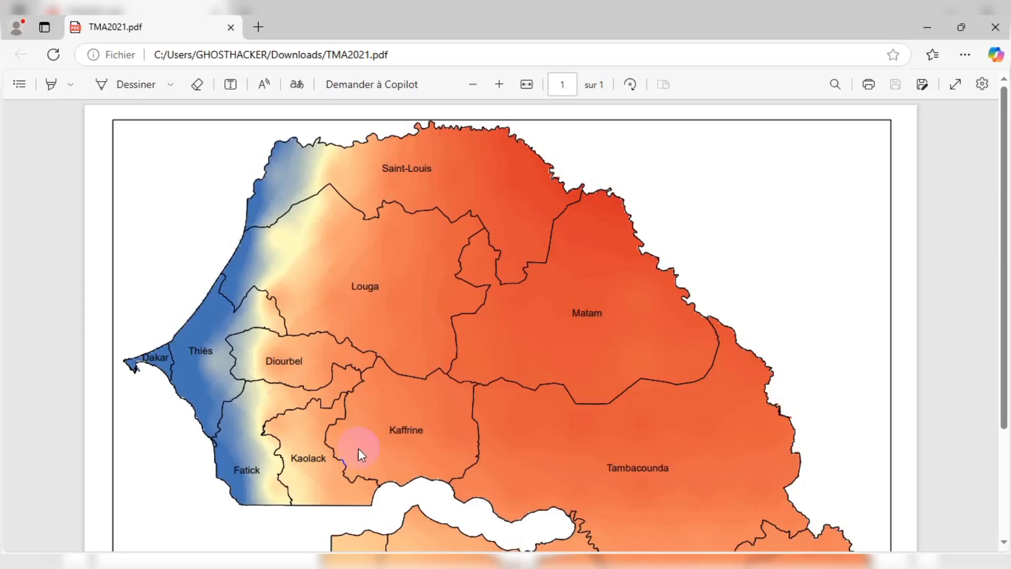
scroll(430, 268, "down", 3)
scroll(459, 179, "up", 3)
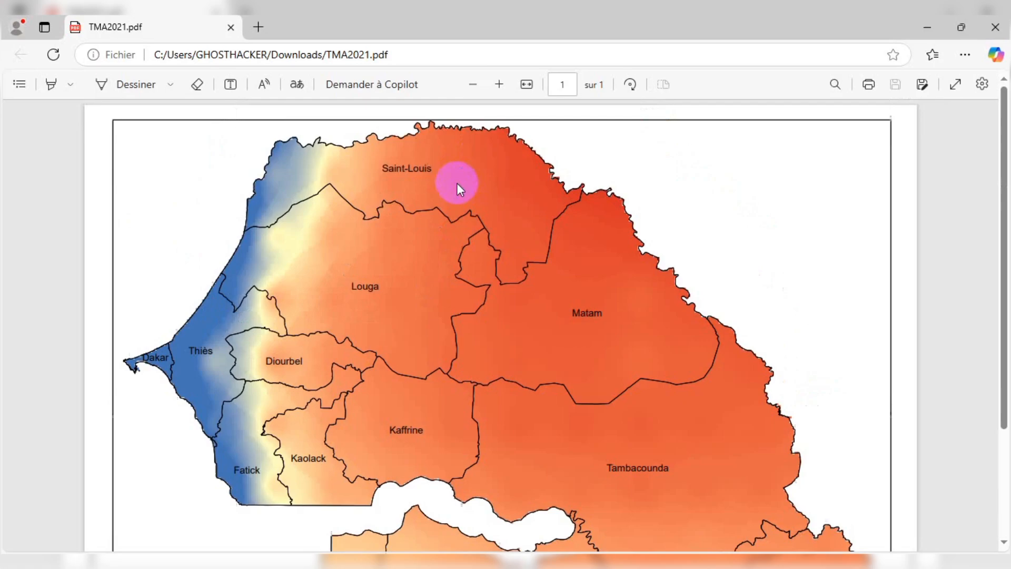
left_click(471, 83)
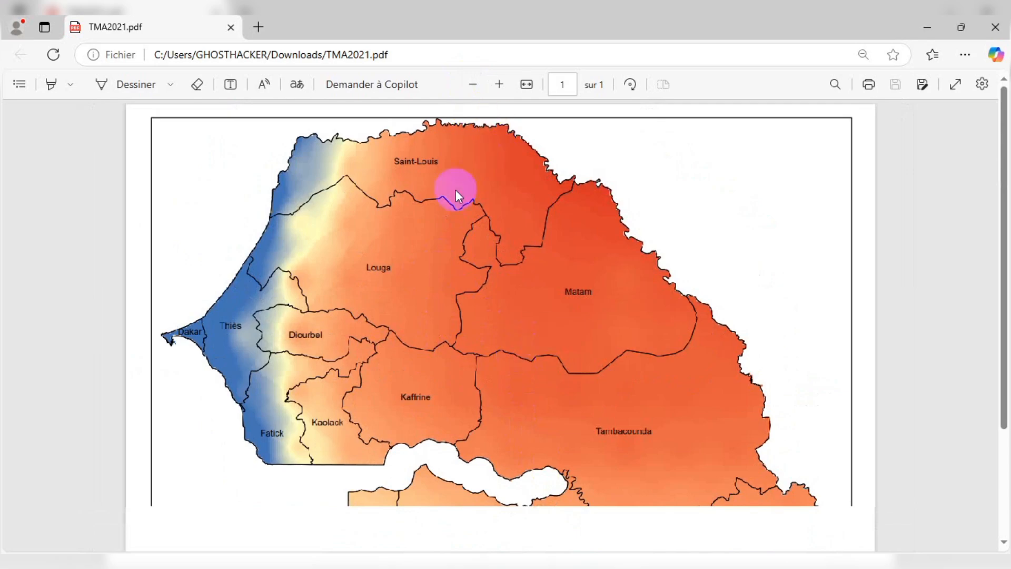
scroll(493, 236, "down", 2)
scroll(492, 236, "down", 2)
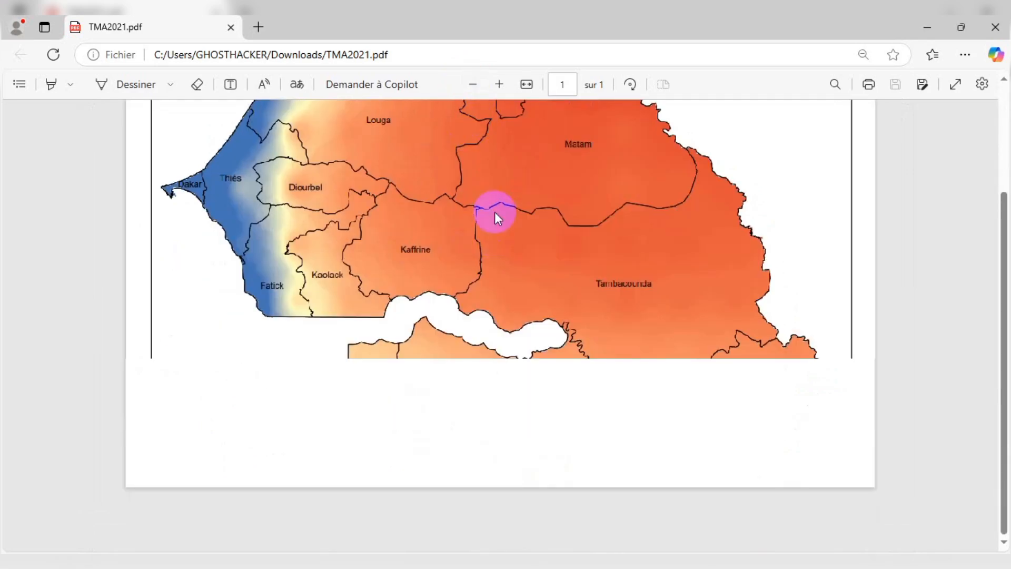
scroll(492, 270, "down", 1)
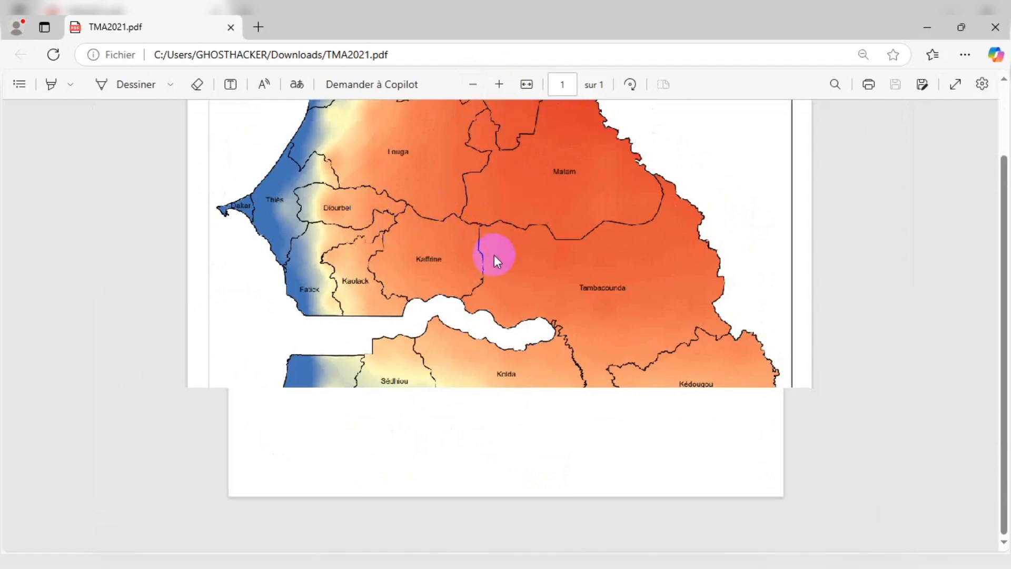
scroll(501, 209, "up", 2)
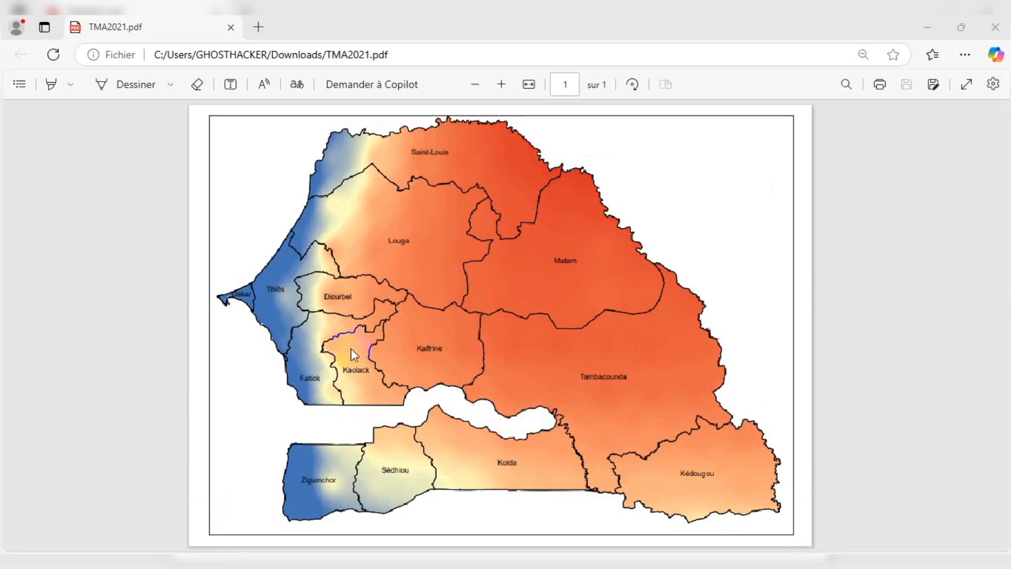
left_click(927, 28)
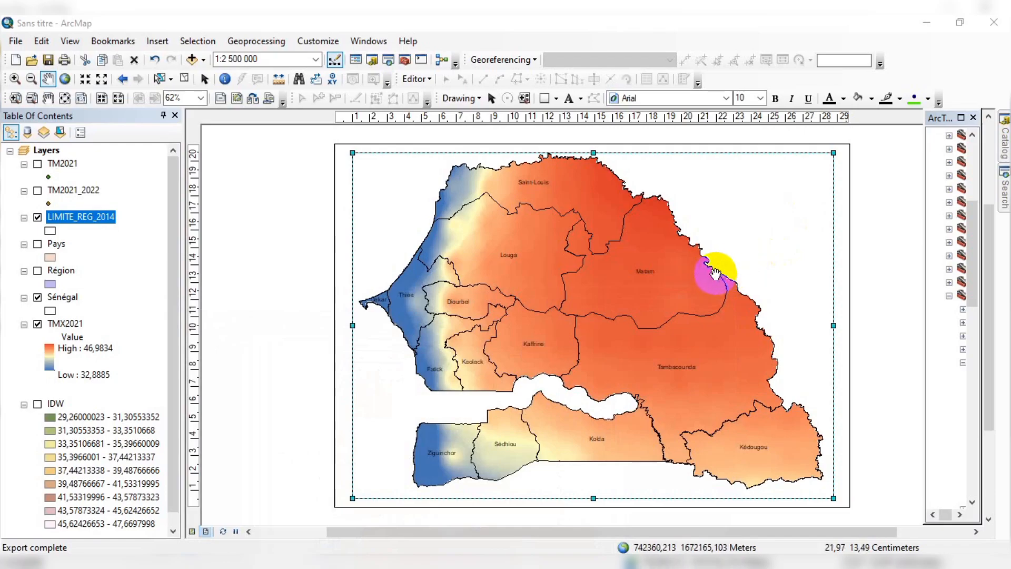